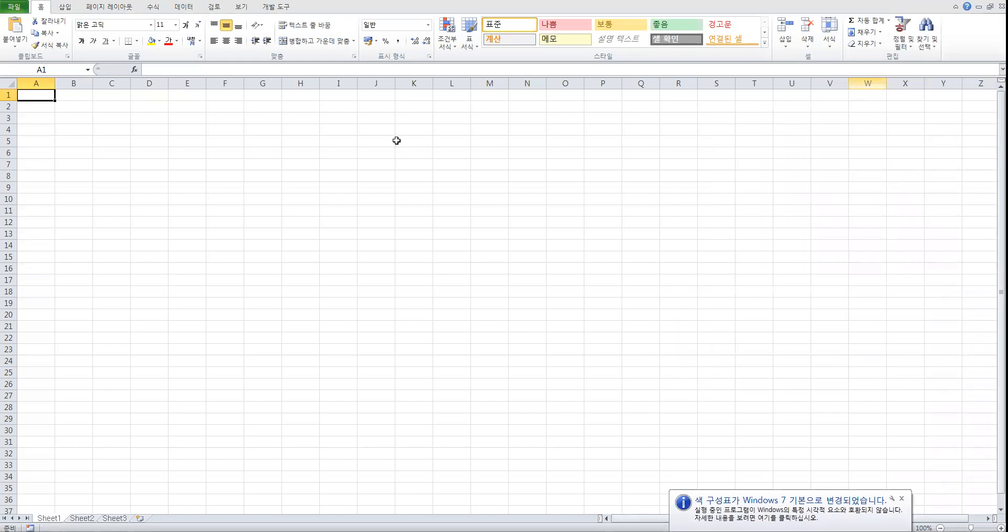
# Start opening an existing workbook and browse to the 2020컴활2급 folder on drive D
pyautogui.click(105, 152)
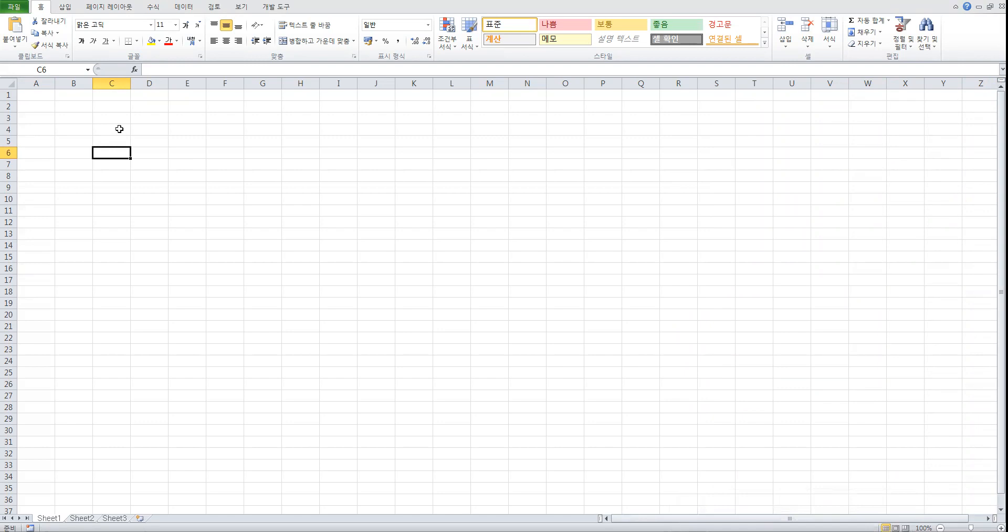
pyautogui.click(15, 7)
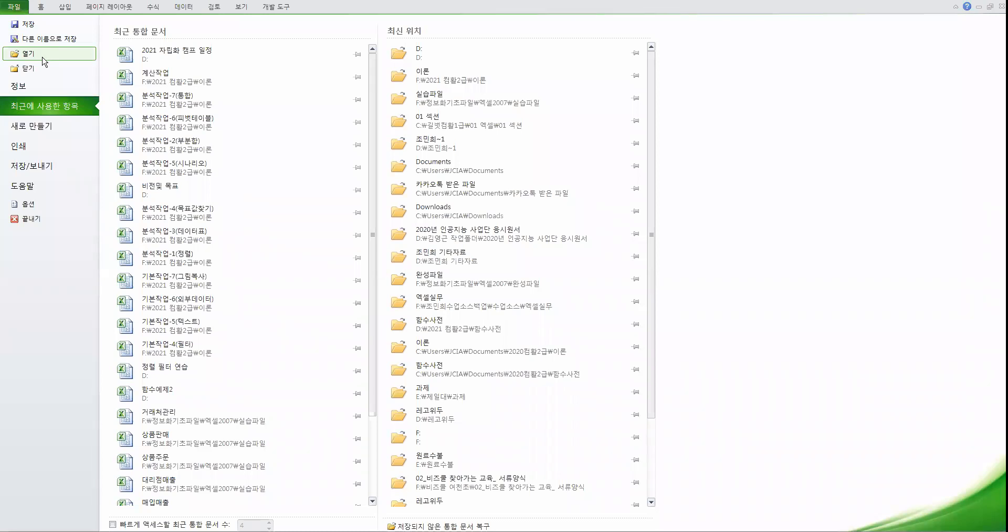
pyautogui.click(28, 54)
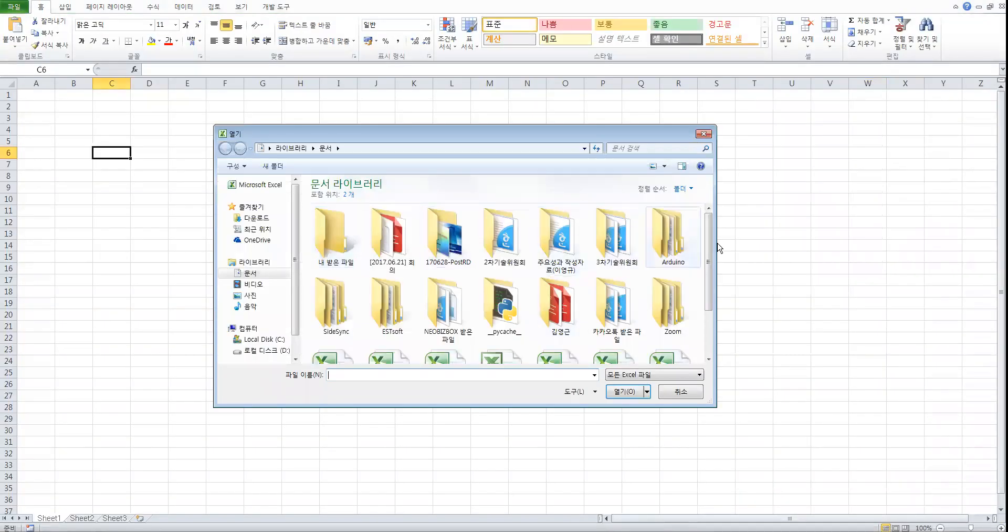
pyautogui.scroll(-1, 708, 256)
pyautogui.scroll(1, 708, 257)
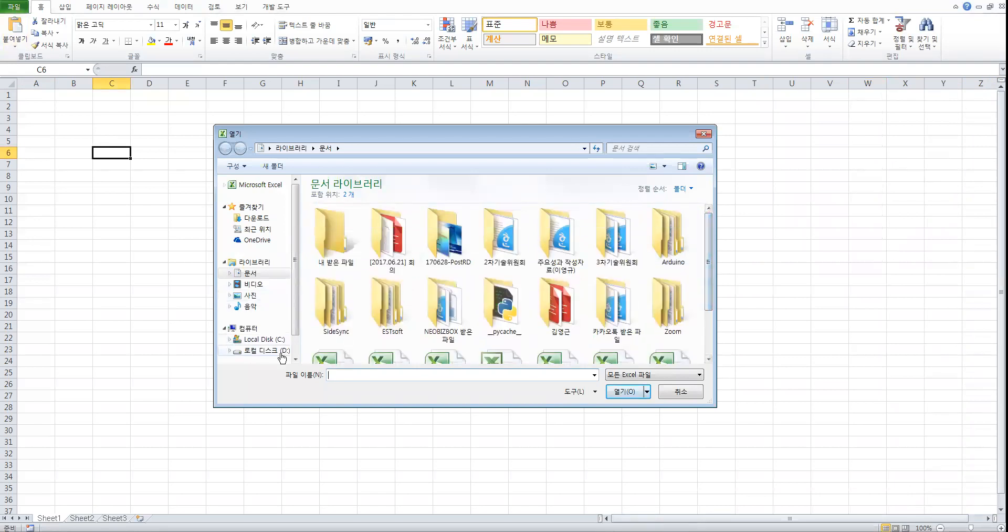
pyautogui.click(261, 349)
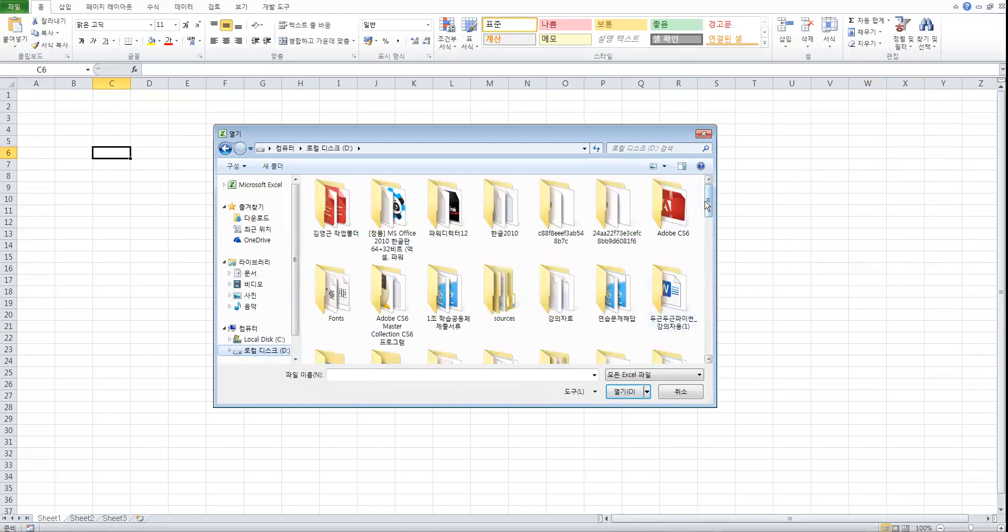
pyautogui.moveTo(709, 197); pyautogui.dragTo(709, 233)
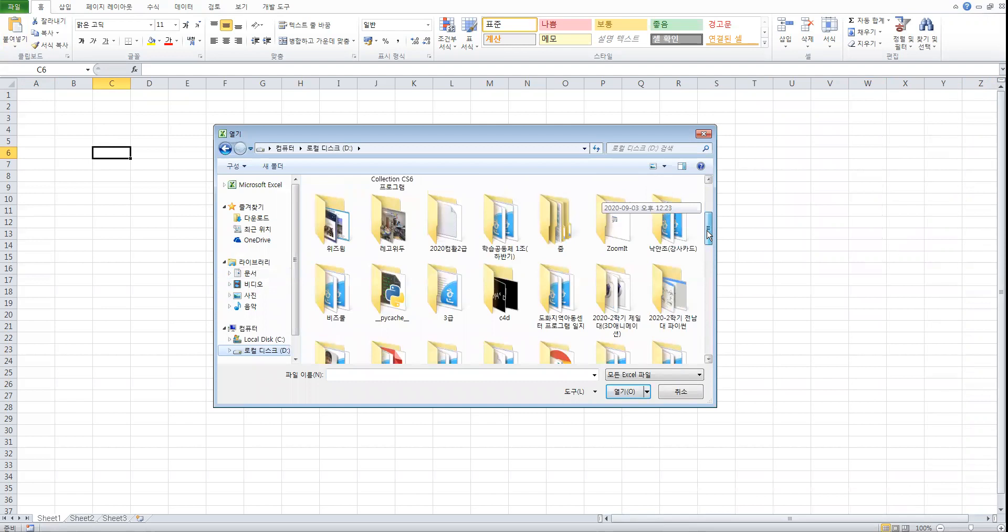
pyautogui.doubleClick(452, 223)
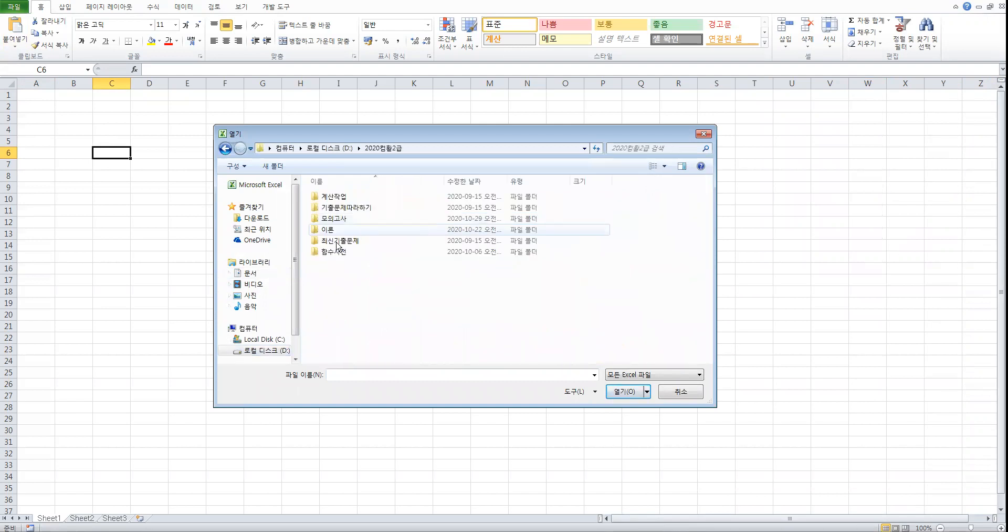
# Open the workbook 찾기와 참조 from the 함수사전 folder and show its first sheet from column A
pyautogui.doubleClick(337, 197)
pyautogui.click(380, 149)
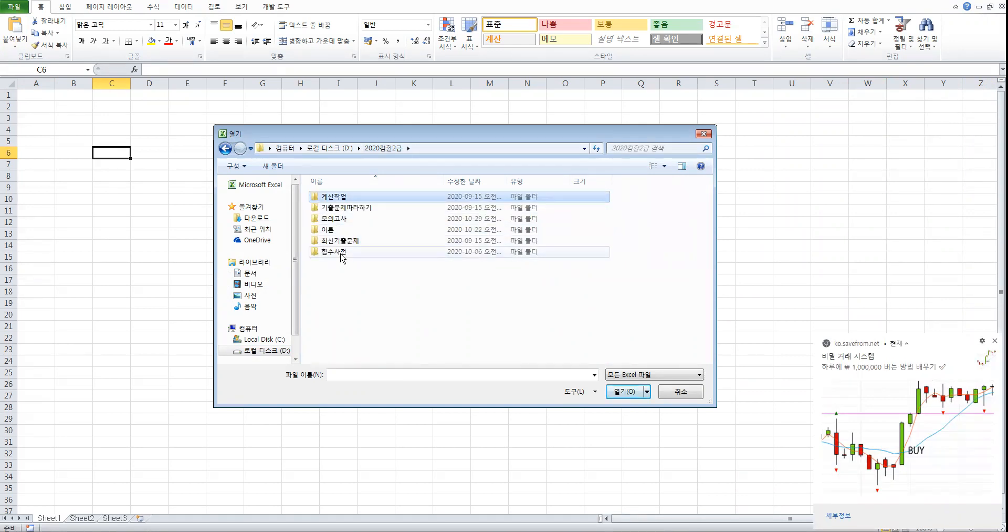
pyautogui.doubleClick(343, 252)
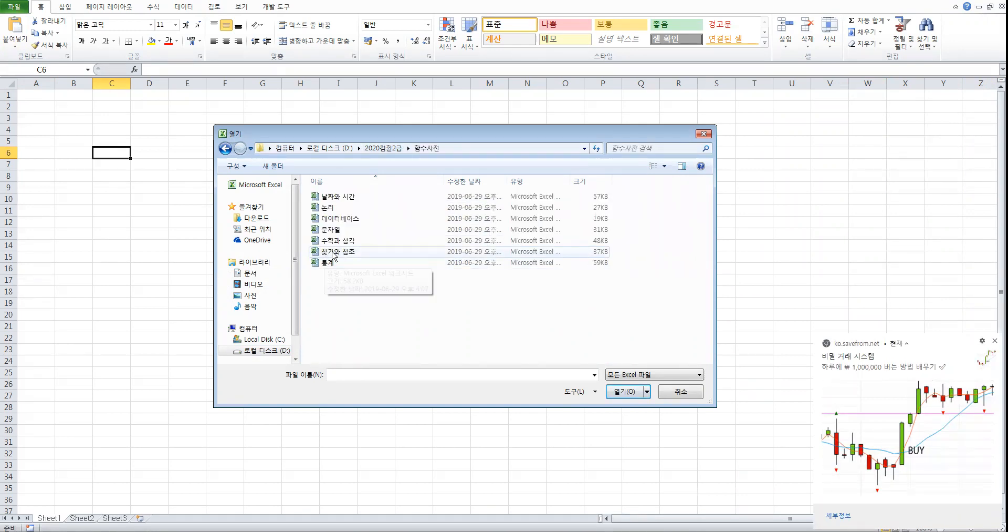
pyautogui.doubleClick(335, 252)
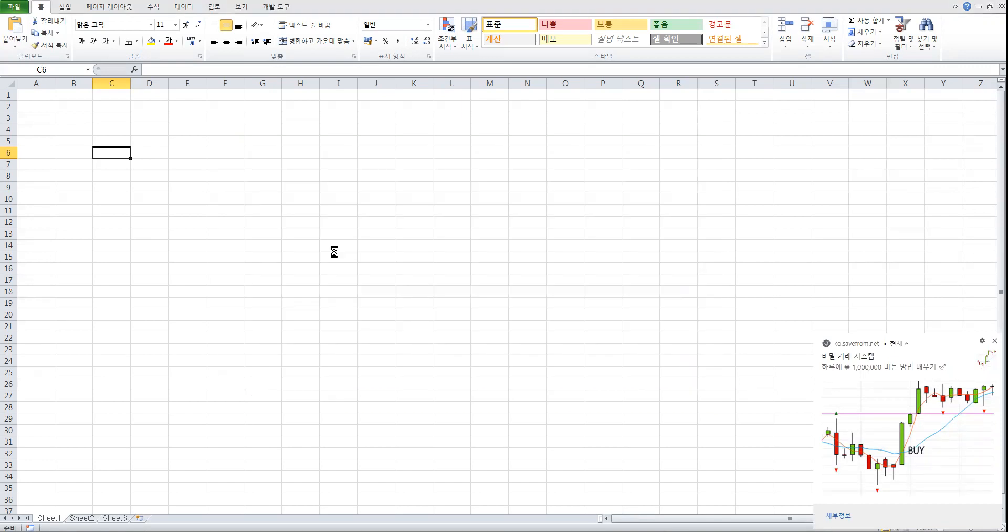
pyautogui.click(541, 242)
pyautogui.scroll(4, 307, 270)
pyautogui.scroll(2, 308, 271)
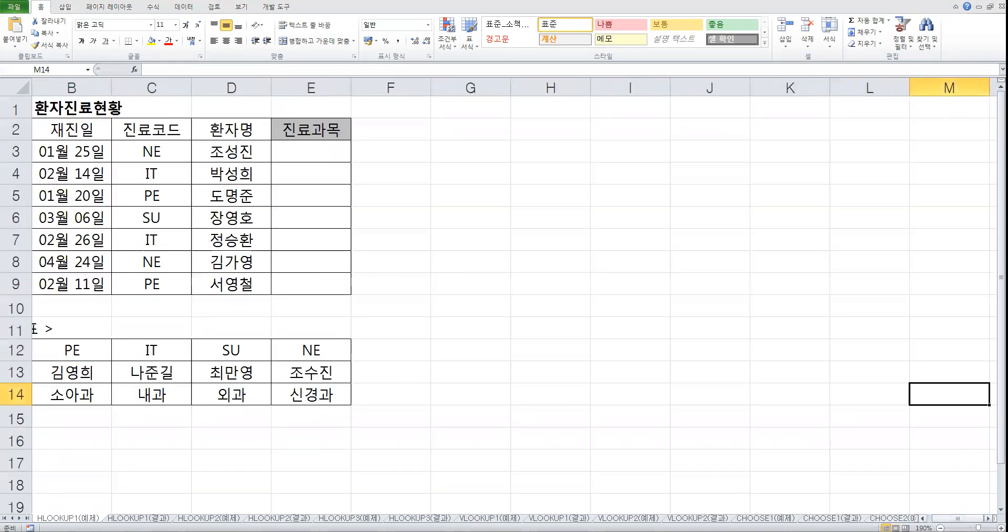
pyautogui.click(923, 518)
pyautogui.click(578, 266)
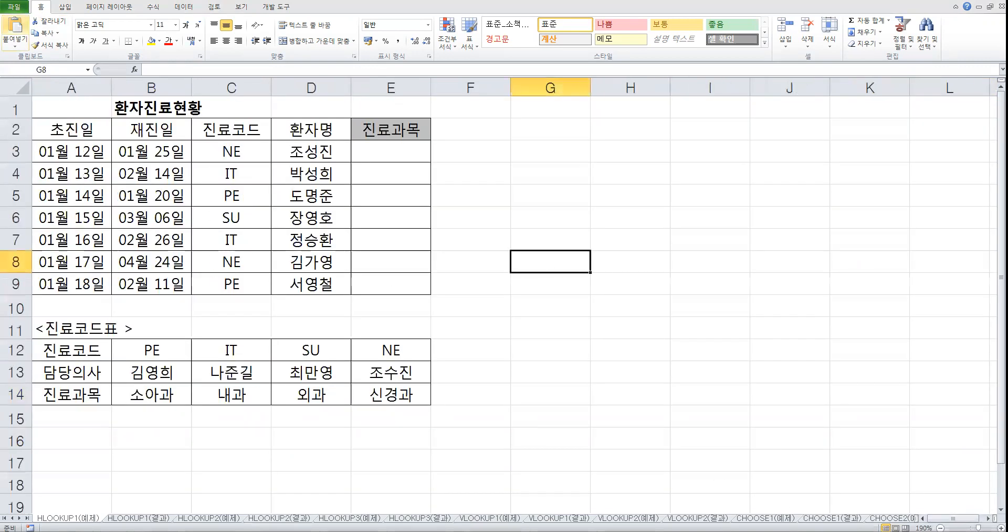
# Review the location and contents of the 함수사전 folder in the Open dialog without opening another file
pyautogui.click(10, 10)
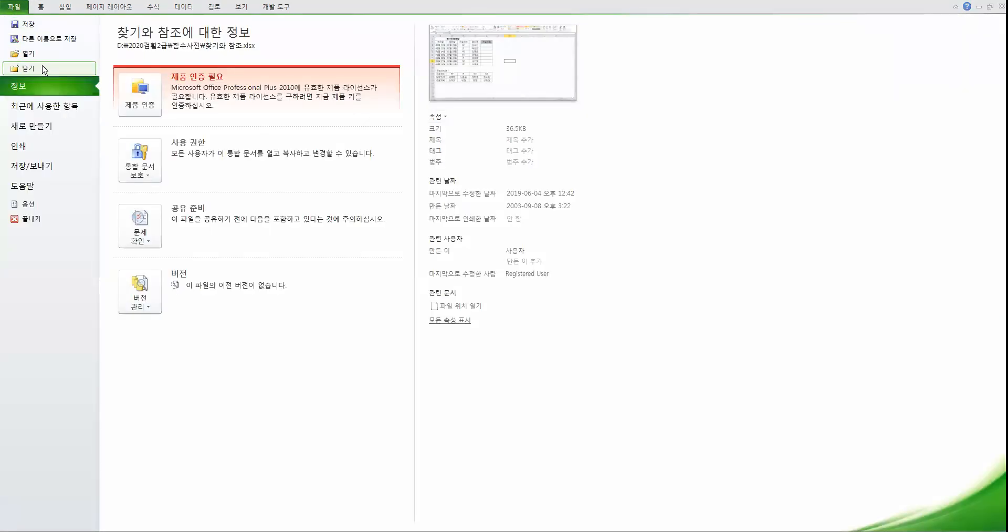
pyautogui.press('Escape')
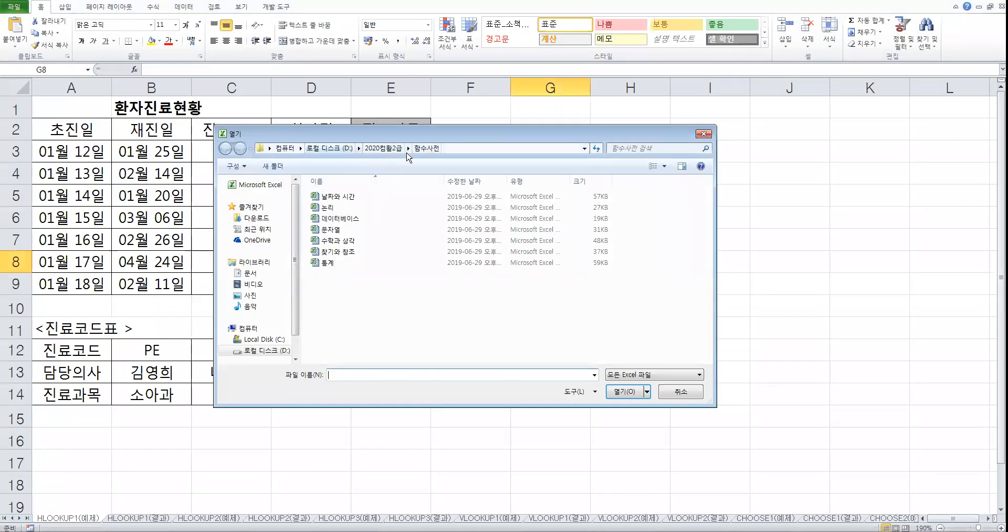
pyautogui.click(431, 150)
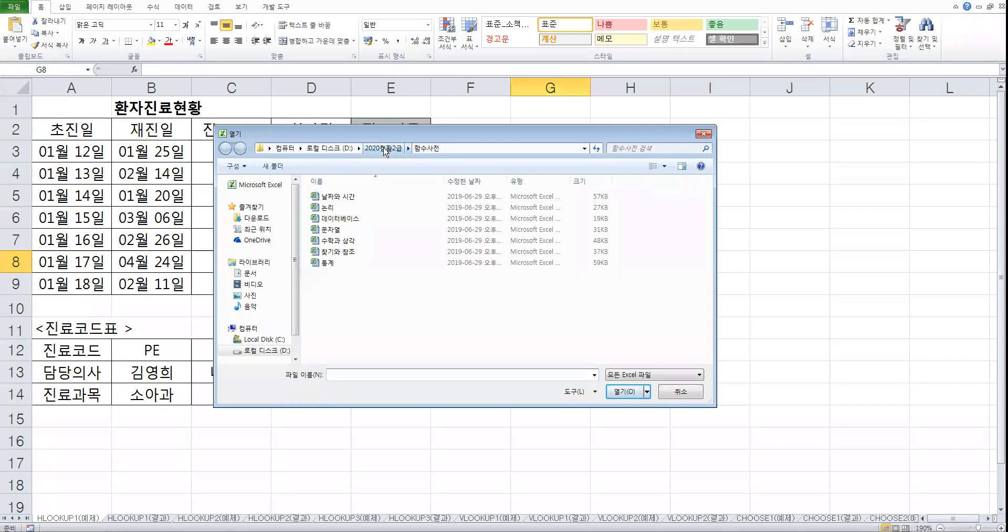
pyautogui.click(430, 150)
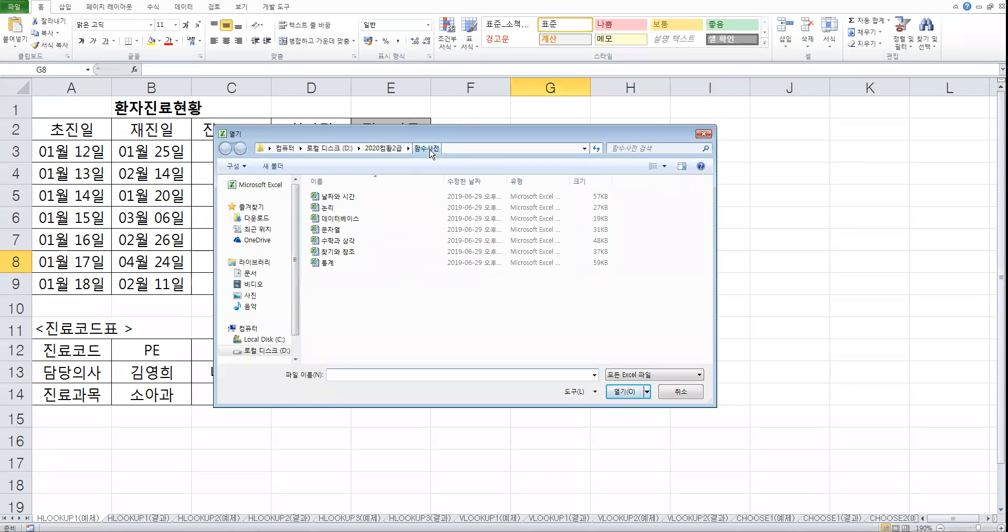
pyautogui.press('ctrl')
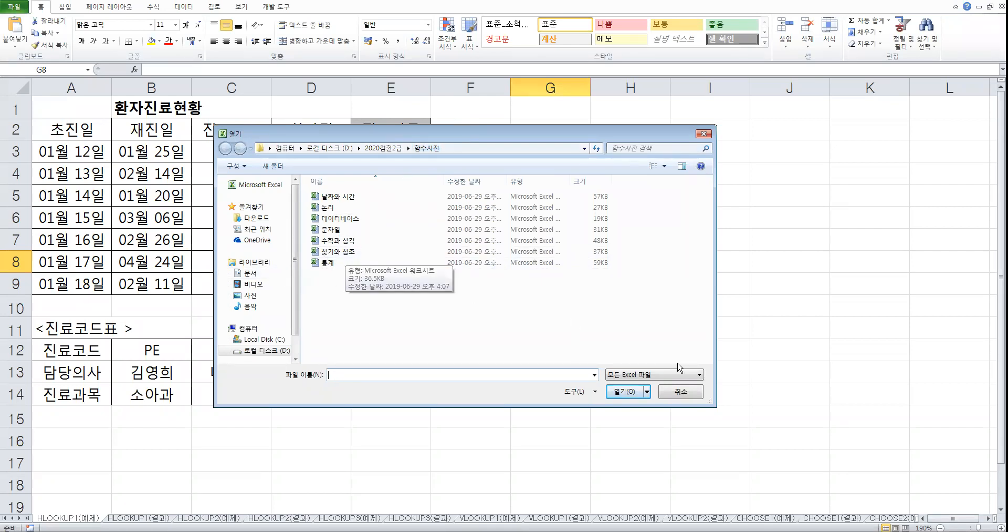
pyautogui.click(683, 392)
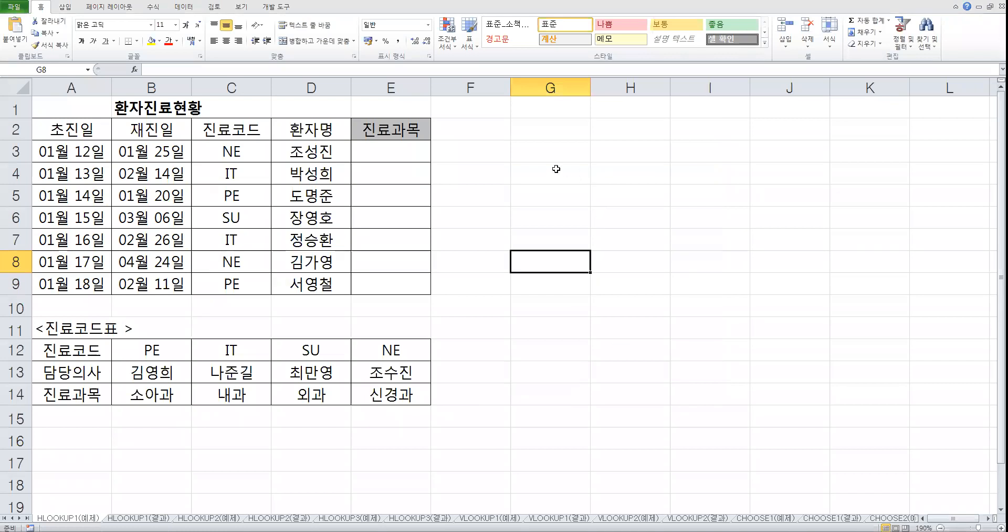
# Examine how the first patient's 진료코드 in C3 relates to the 진료코드표 and the empty 진료과목 cell E3
pyautogui.click(512, 146)
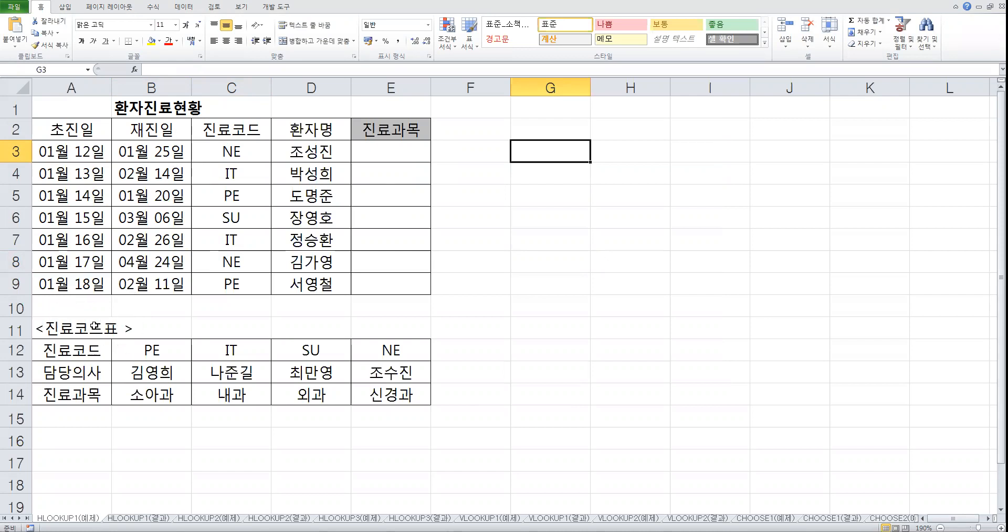
pyautogui.moveTo(87, 347); pyautogui.dragTo(400, 393)
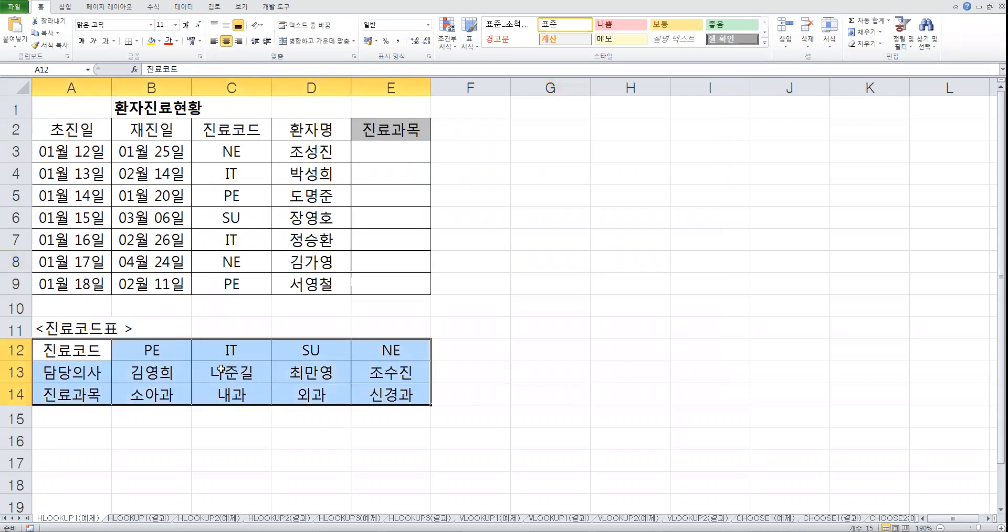
pyautogui.click(392, 151)
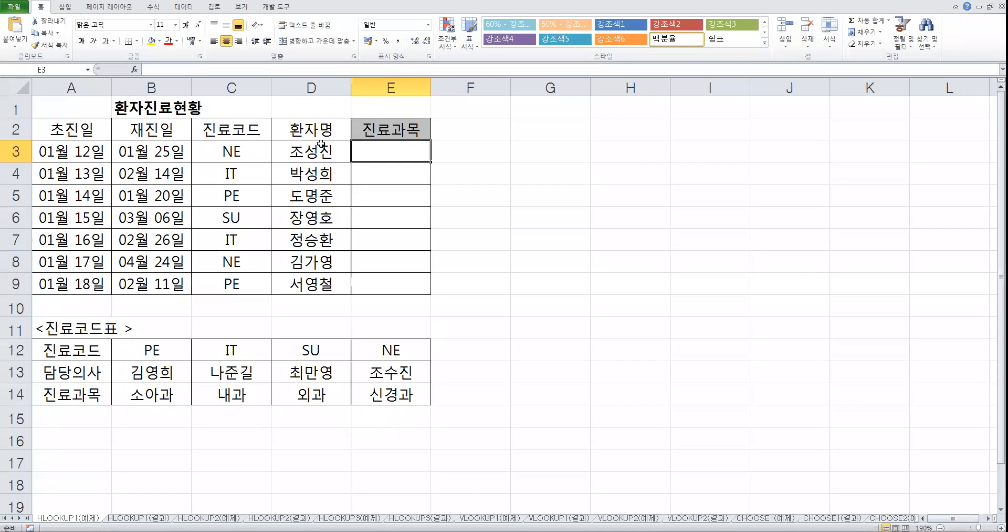
pyautogui.click(389, 154)
pyautogui.click(390, 154)
pyautogui.click(389, 154)
pyautogui.click(251, 155)
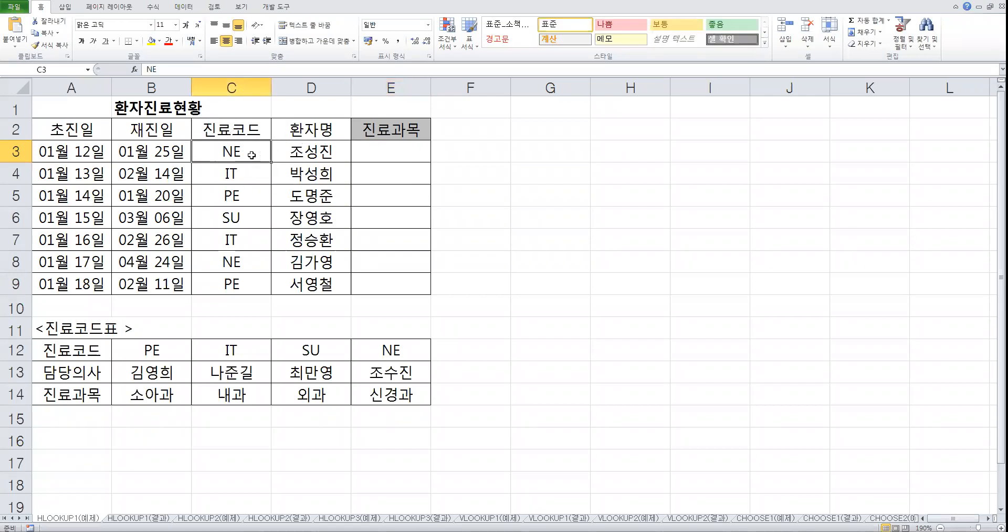
pyautogui.click(394, 395)
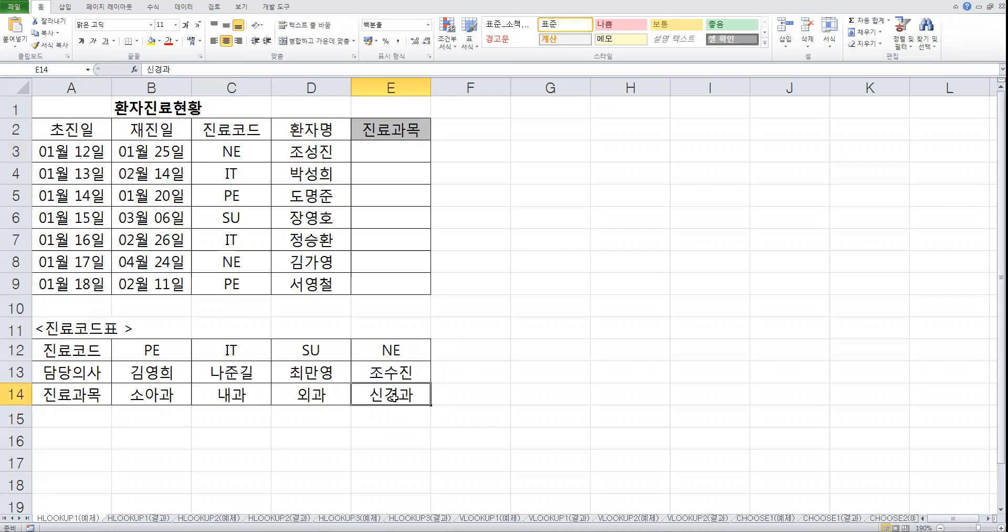
pyautogui.click(391, 159)
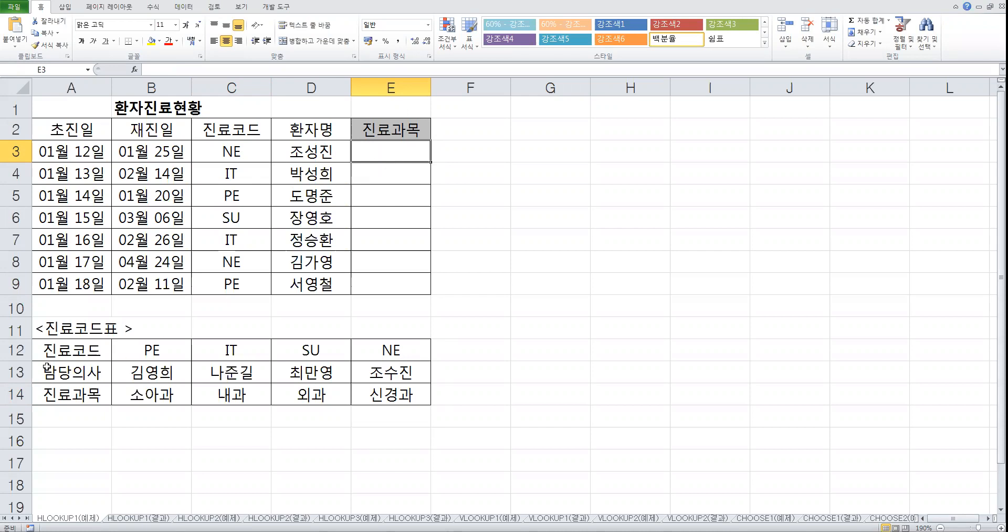
# Examine the horizontal layout of the 진료코드표 in A12:E14, including the codes PE and IT
pyautogui.moveTo(73, 347); pyautogui.dragTo(392, 396)
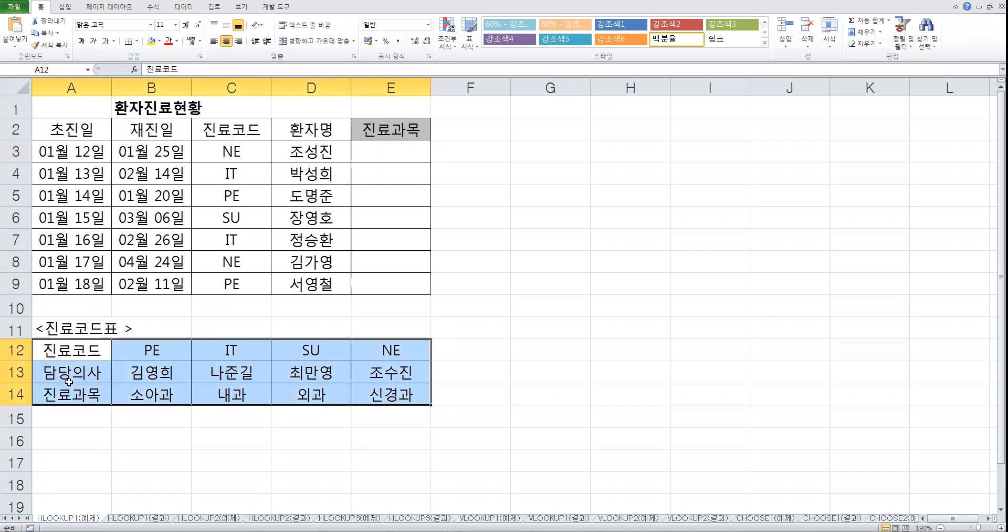
pyautogui.click(167, 351)
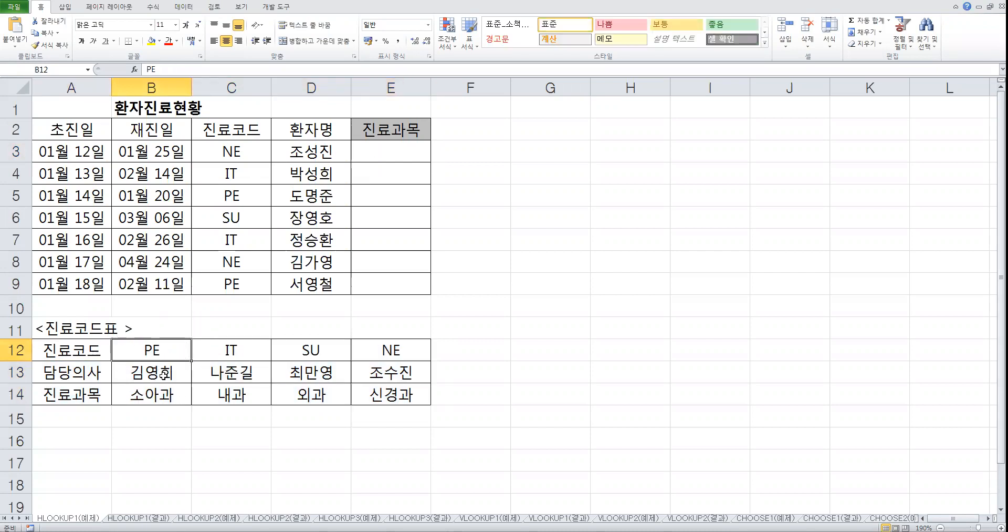
pyautogui.click(254, 350)
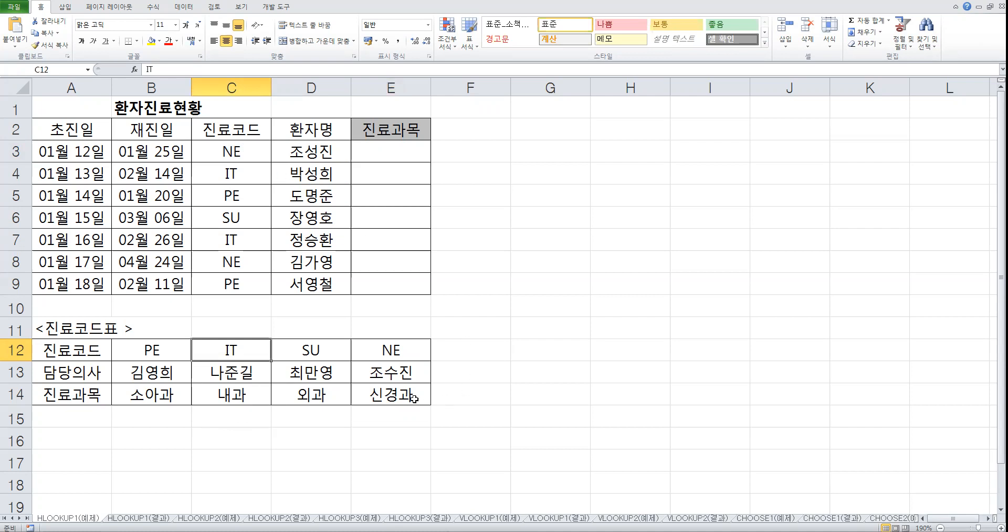
pyautogui.click(408, 154)
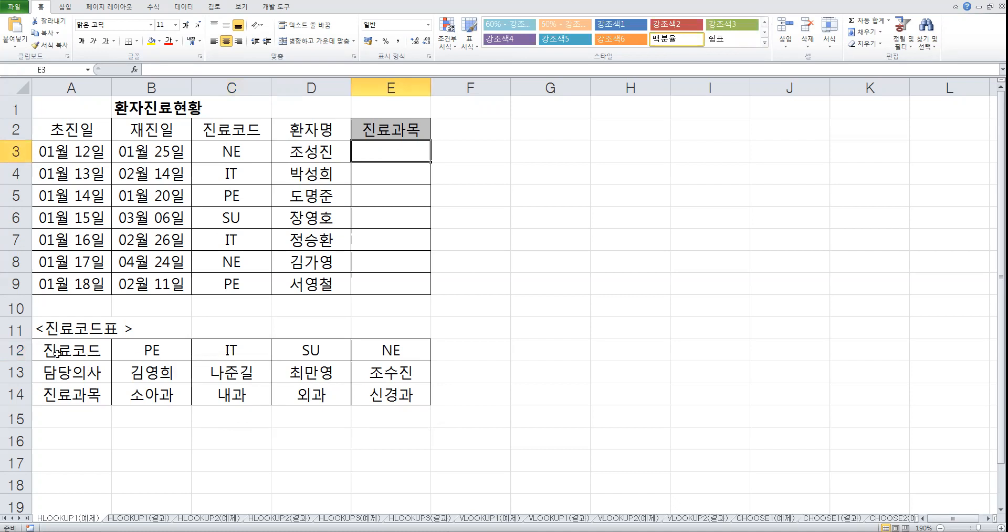
# Copy the 진료코드표 in A12:E14 and paste it with rows and columns transposed, starting at G12
pyautogui.moveTo(60, 349); pyautogui.dragTo(415, 395)
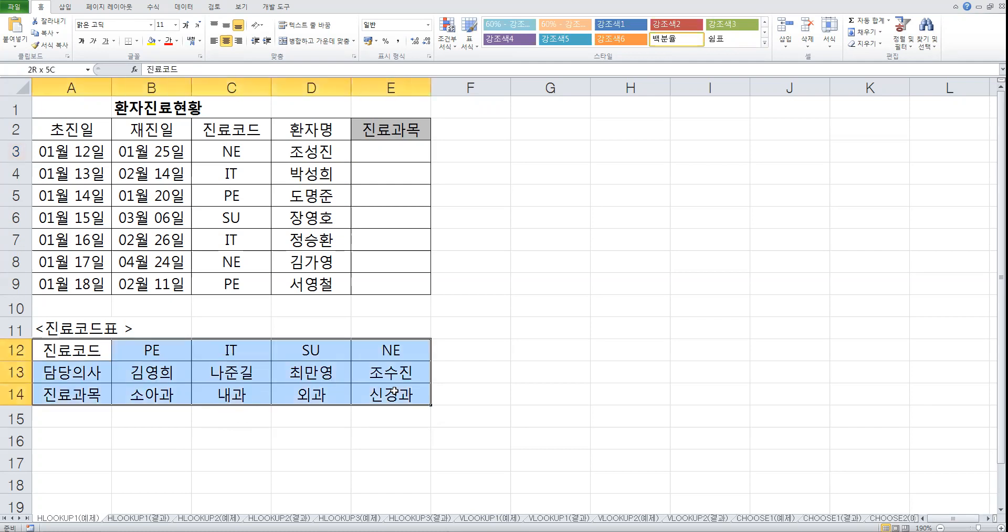
pyautogui.rightClick(266, 377)
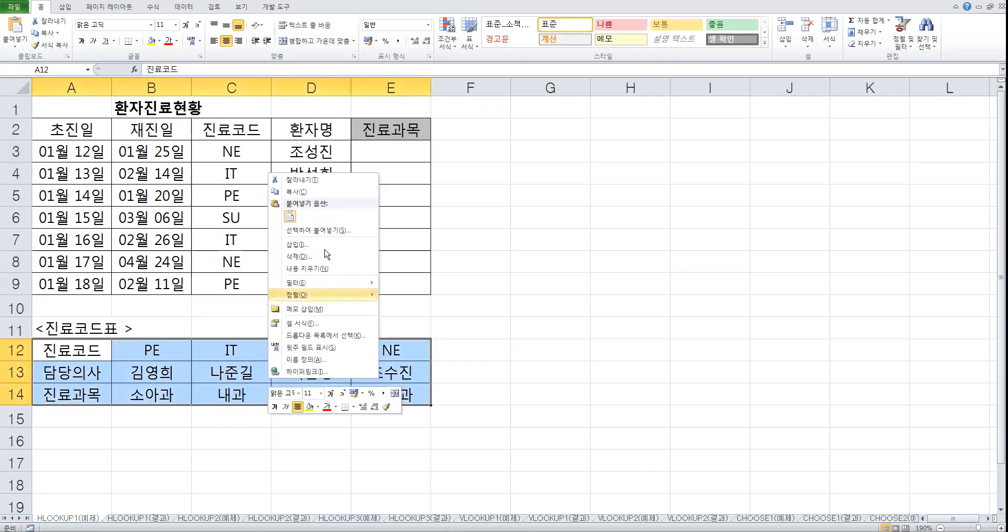
pyautogui.click(303, 193)
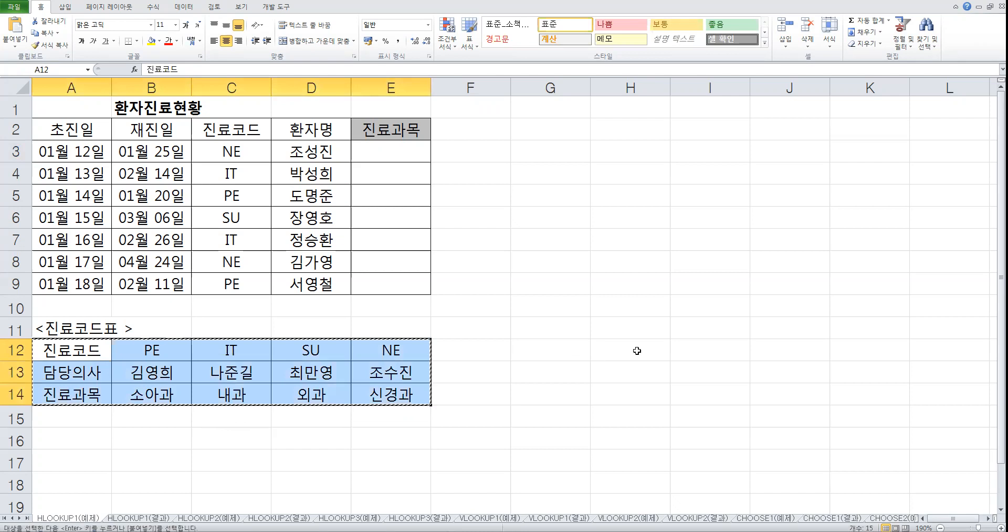
pyautogui.rightClick(590, 351)
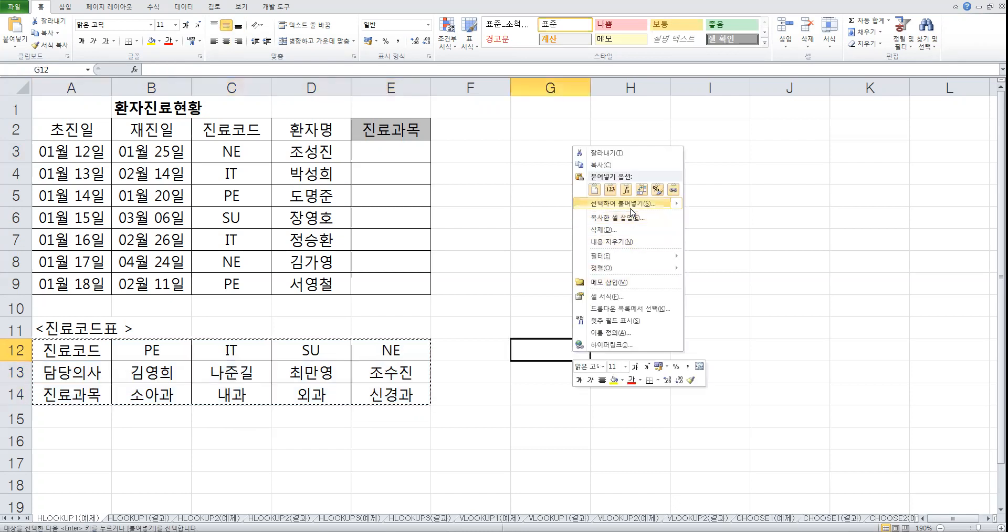
pyautogui.moveTo(632, 211)
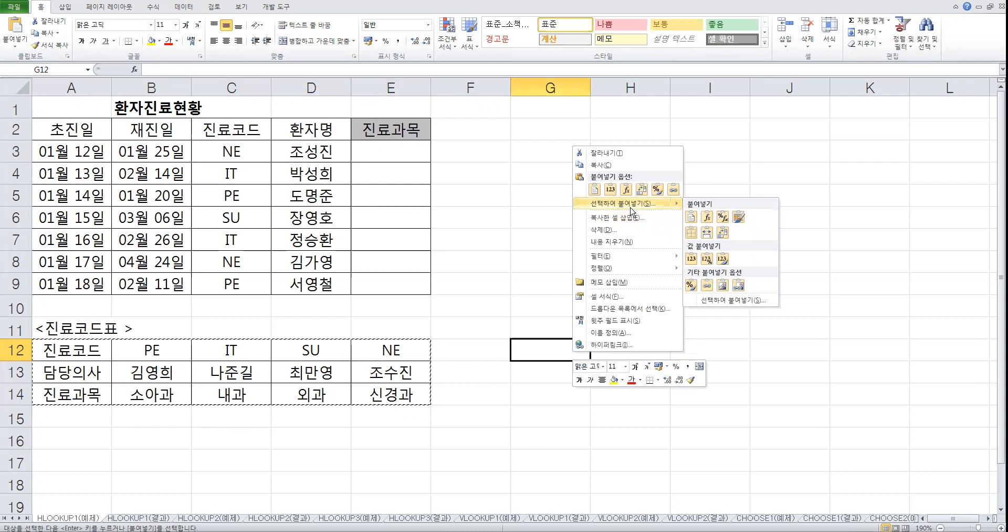
pyautogui.click(631, 208)
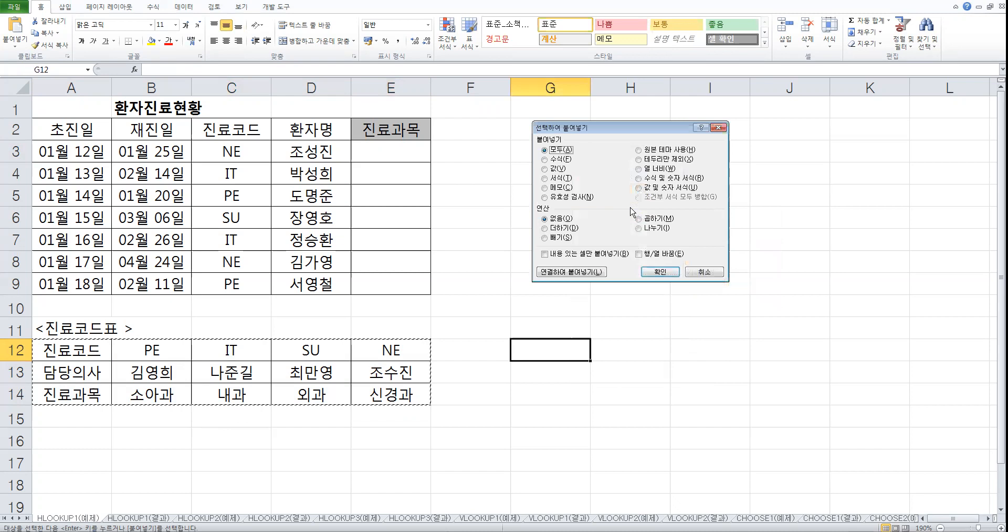
pyautogui.click(654, 257)
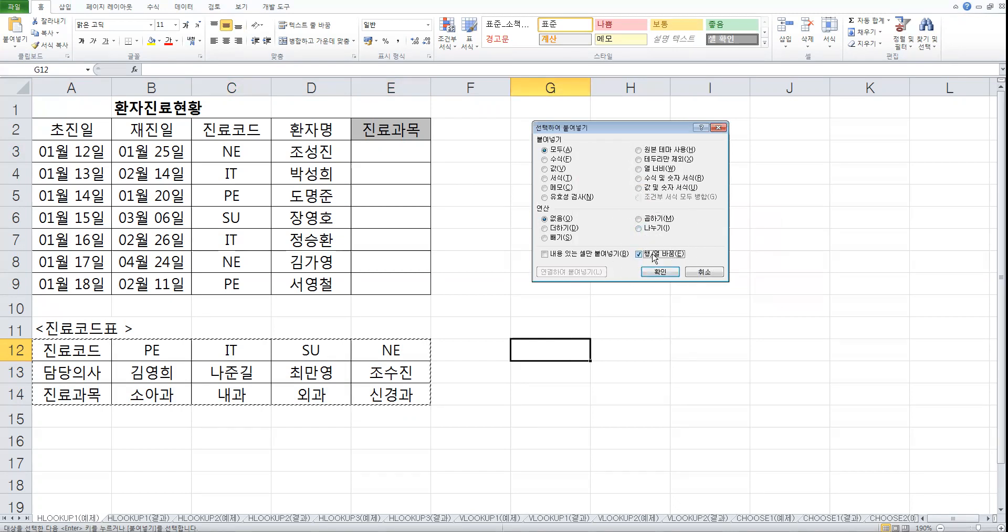
pyautogui.click(660, 271)
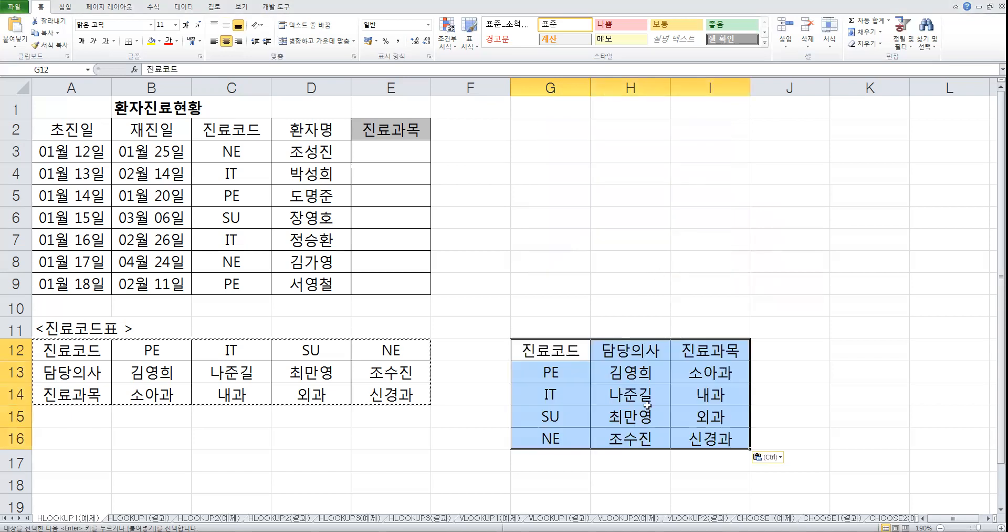
pyautogui.press('ctrl')
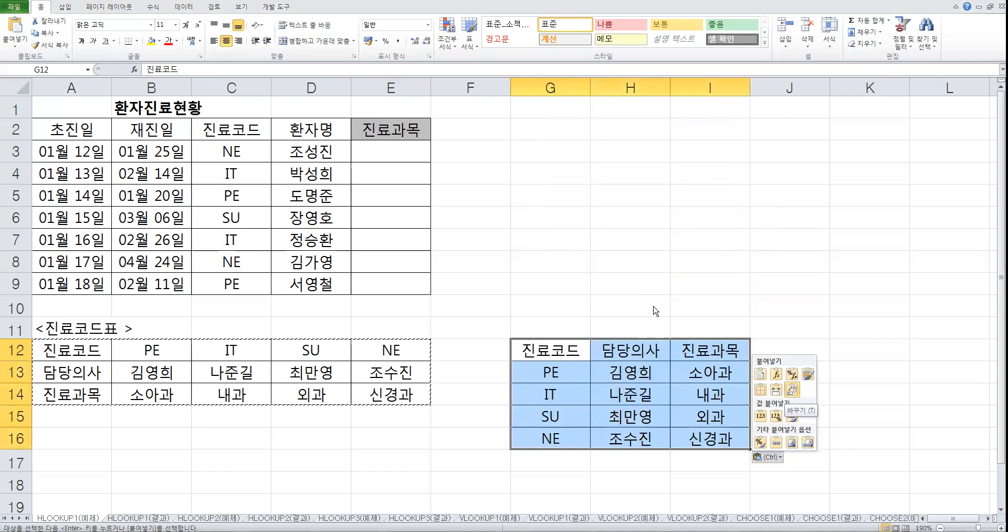
pyautogui.press('ctrl')
pyautogui.press('ctrl')
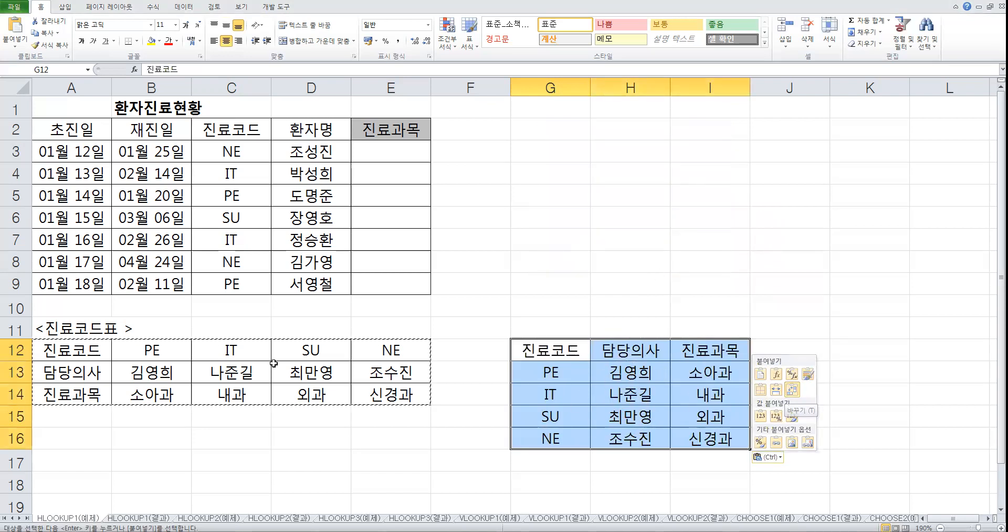
pyautogui.press('Escape')
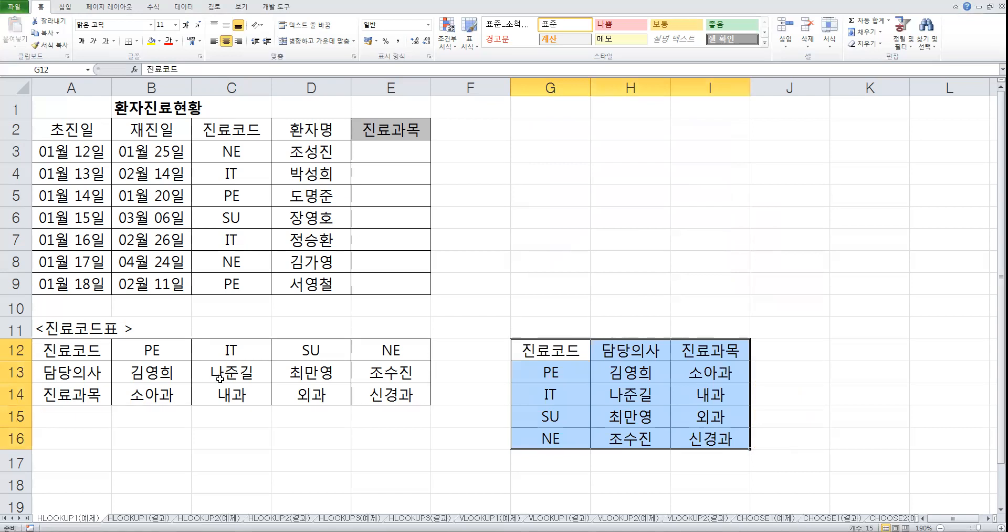
# Compare the heading direction of the original 진료코드표 in A12:E14 with that of the transposed table in G12:I16
pyautogui.moveTo(78, 348); pyautogui.dragTo(370, 415)
pyautogui.moveTo(574, 350); pyautogui.dragTo(688, 434)
pyautogui.click(617, 397)
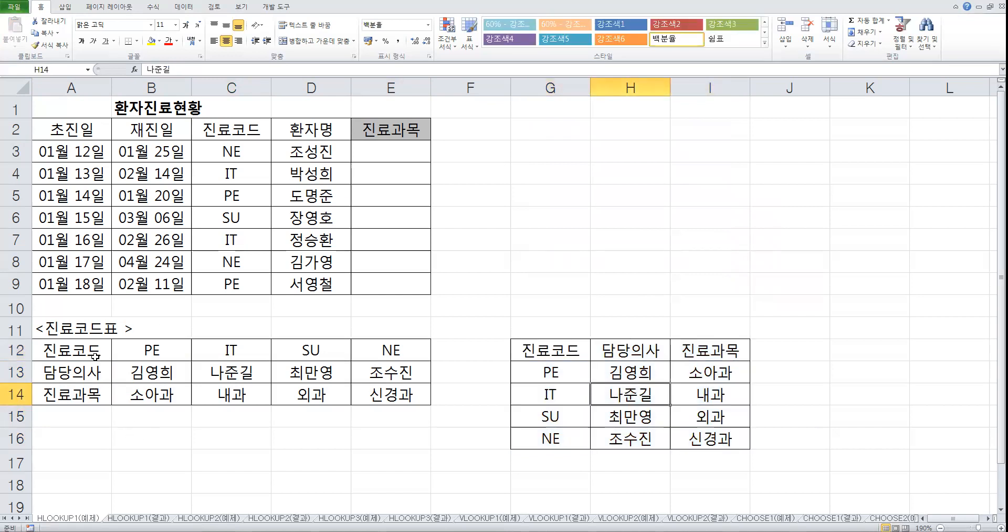
pyautogui.moveTo(534, 352); pyautogui.dragTo(709, 351)
pyautogui.moveTo(69, 351); pyautogui.dragTo(70, 397)
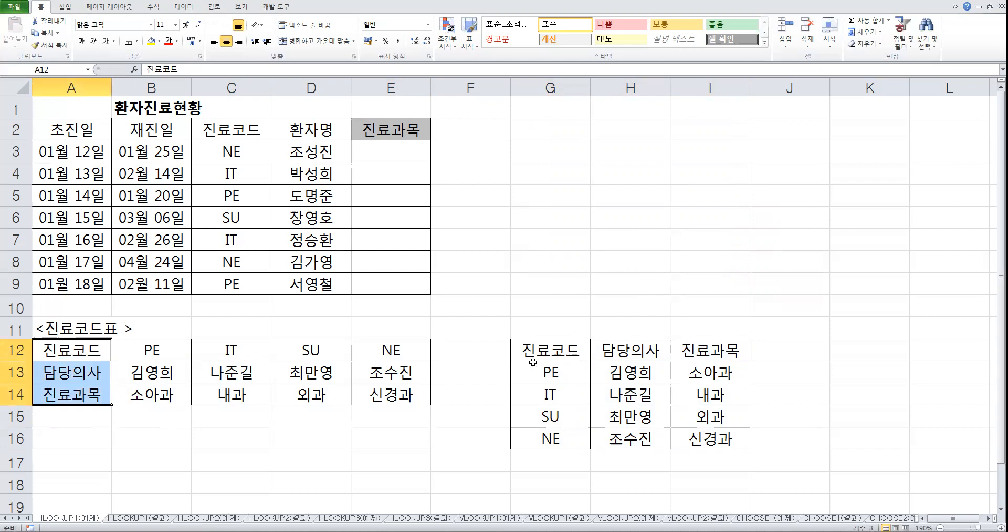
pyautogui.click(562, 350)
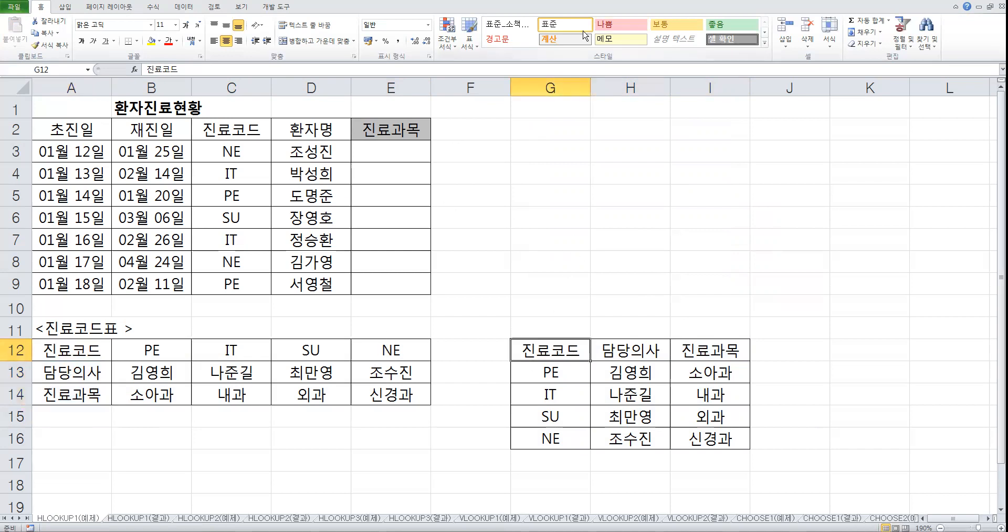
# Annotate the transposed table's heading row, circle 진료과목 in E2 and I12, and handwrite "Vlookup" above the table
pyautogui.hotkey('ctrl', 'shift', 'd')
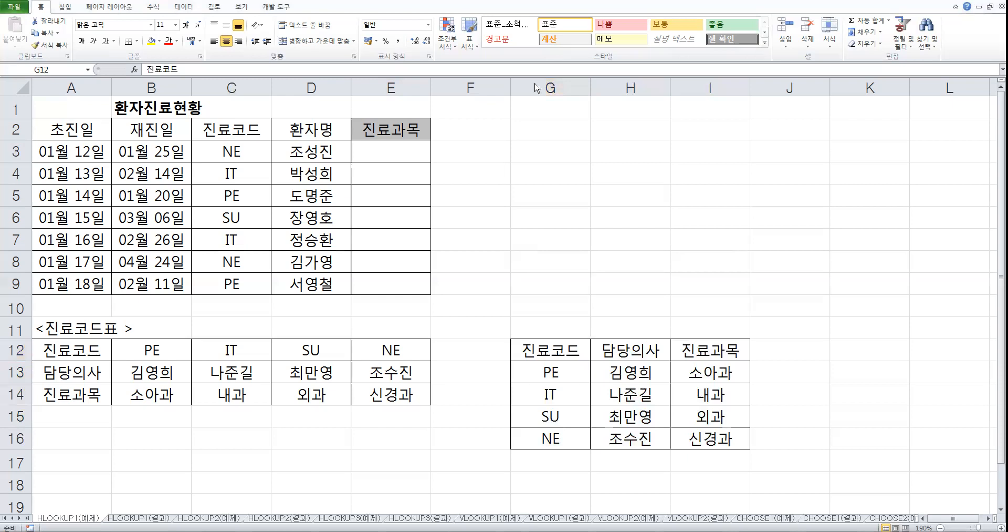
pyautogui.moveTo(524, 360); pyautogui.dragTo(740, 346)
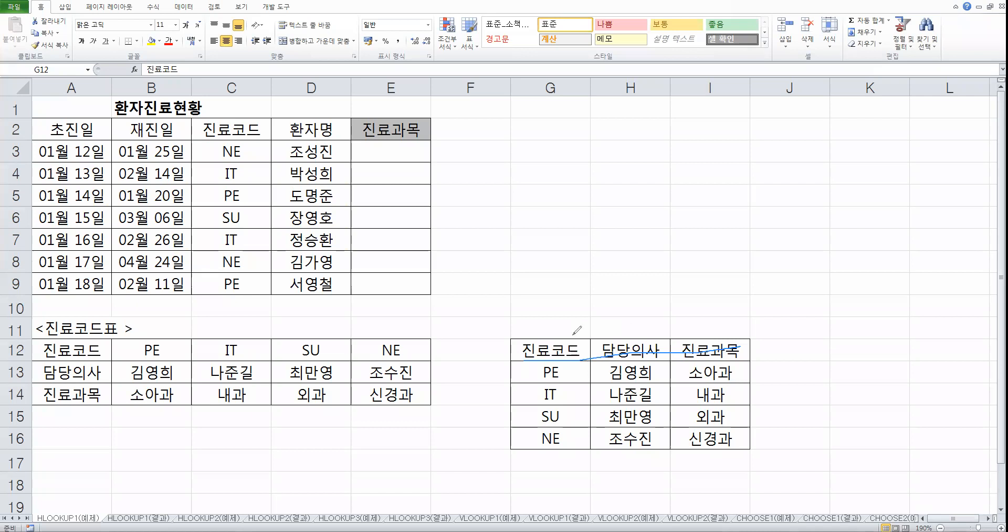
pyautogui.moveTo(432, 136)
pyautogui.mouseDown()
pyautogui.moveTo(384, 135)
pyautogui.moveTo(413, 108)
pyautogui.moveTo(428, 129)
pyautogui.mouseUp()
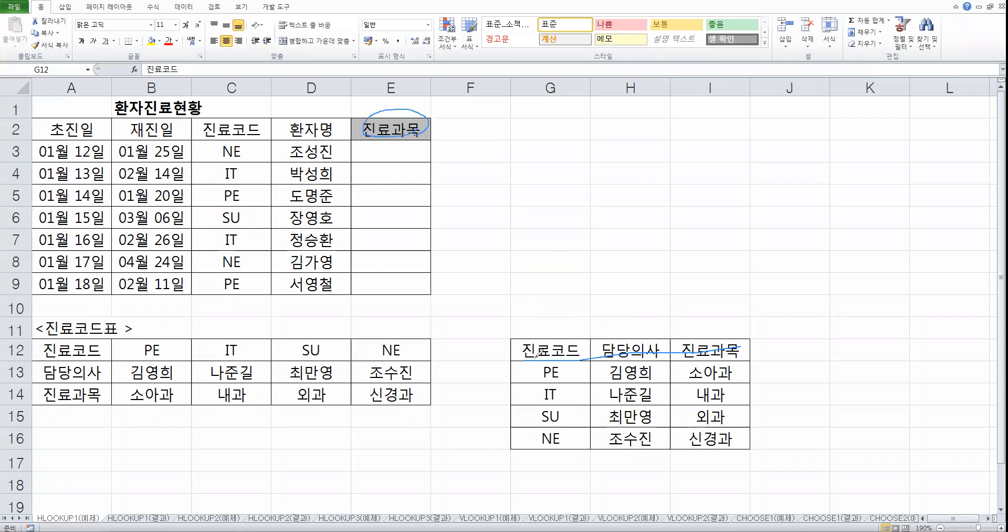
pyautogui.moveTo(517, 355)
pyautogui.mouseDown()
pyautogui.moveTo(738, 346)
pyautogui.moveTo(675, 351)
pyautogui.moveTo(733, 324)
pyautogui.moveTo(698, 341)
pyautogui.mouseUp()
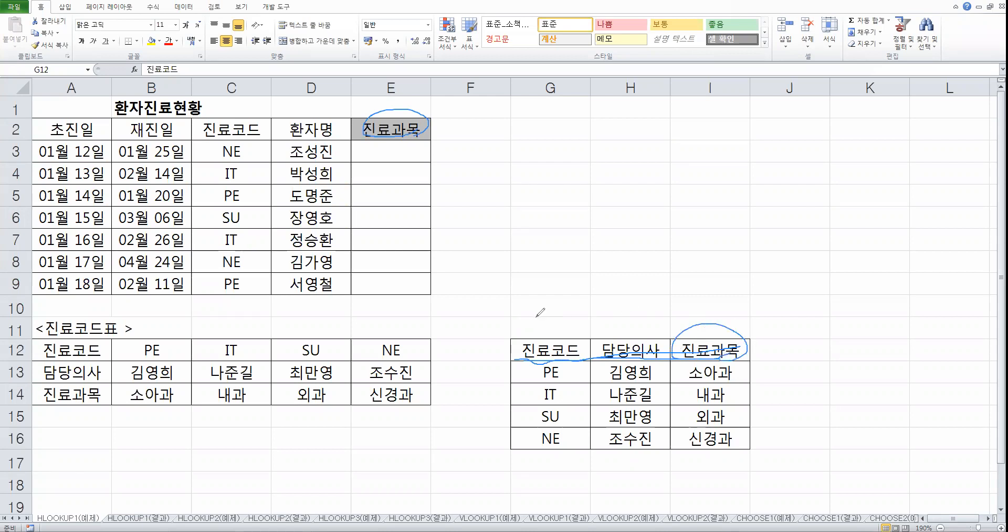
pyautogui.moveTo(705, 282)
pyautogui.mouseDown()
pyautogui.moveTo(731, 314)
pyautogui.moveTo(752, 277)
pyautogui.moveTo(758, 303)
pyautogui.moveTo(797, 290)
pyautogui.moveTo(806, 303)
pyautogui.moveTo(822, 295)
pyautogui.mouseUp()
pyautogui.moveTo(829, 281)
pyautogui.mouseDown()
pyautogui.moveTo(855, 317)
pyautogui.moveTo(860, 290)
pyautogui.mouseUp()
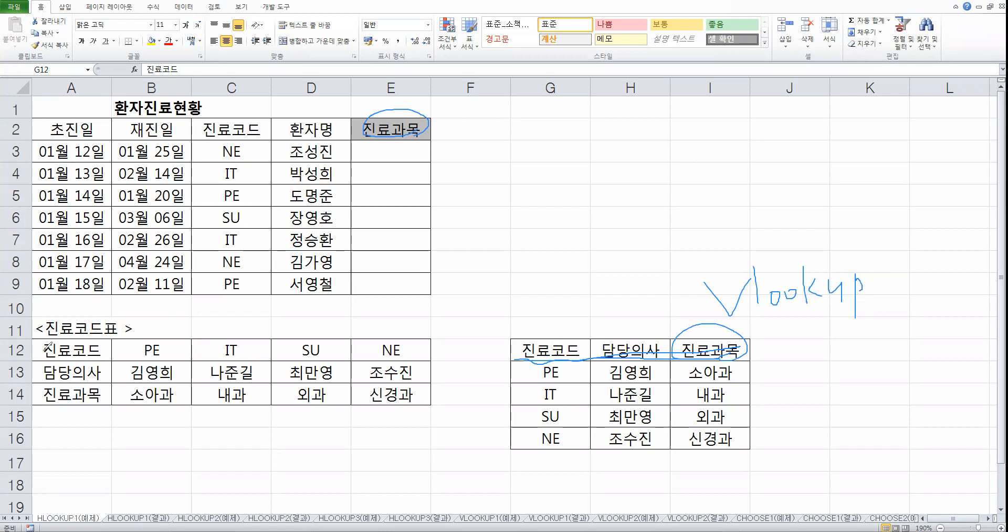
# Circle the vertical headings in A12:A14 with a downward arrow, underline 진료코드, 진료과목 and E2, and handwrite "hlookup" below
pyautogui.moveTo(75, 409)
pyautogui.mouseDown()
pyautogui.moveTo(34, 361)
pyautogui.moveTo(128, 369)
pyautogui.moveTo(76, 414)
pyautogui.mouseUp()
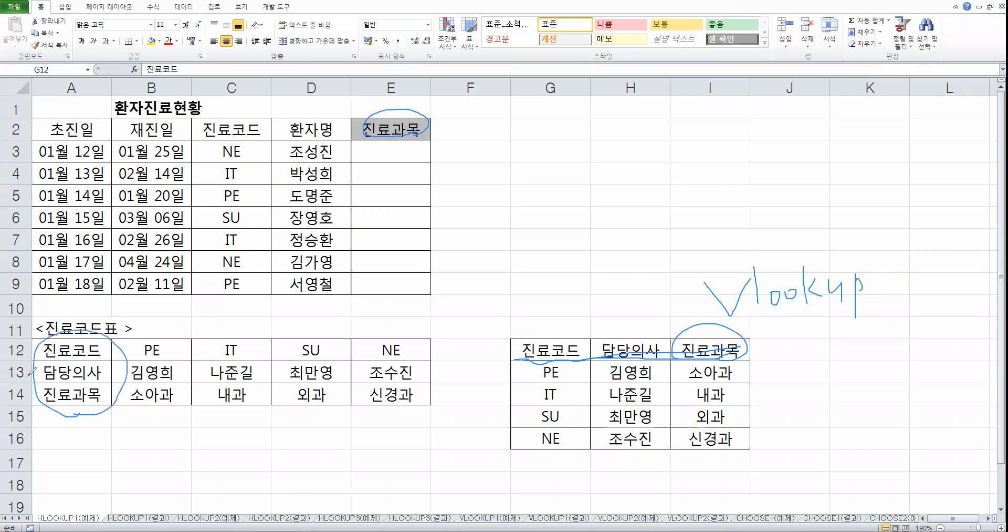
pyautogui.moveTo(33, 334); pyautogui.dragTo(22, 415)
pyautogui.moveTo(363, 136); pyautogui.dragTo(432, 139)
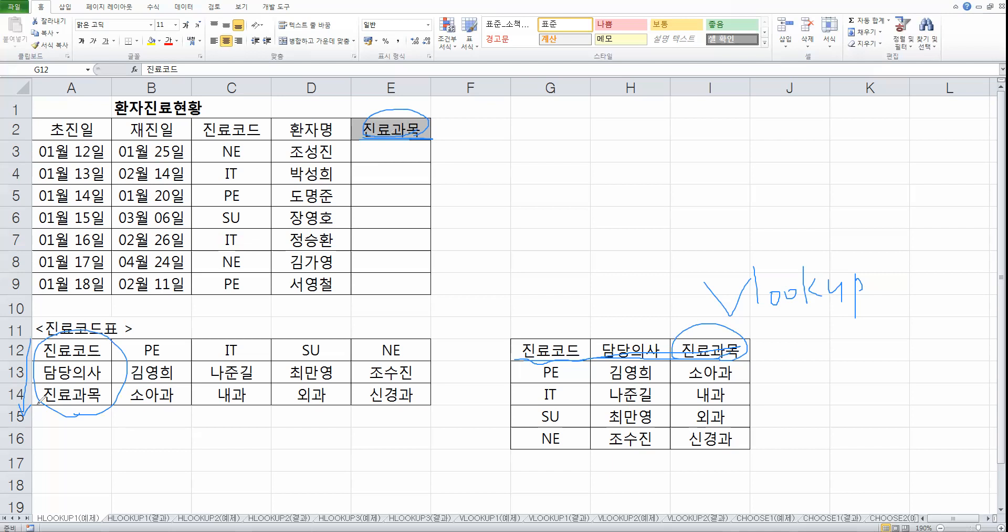
pyautogui.moveTo(53, 360); pyautogui.dragTo(93, 360)
pyautogui.moveTo(51, 387); pyautogui.dragTo(111, 386)
pyautogui.moveTo(78, 428)
pyautogui.mouseDown()
pyautogui.moveTo(111, 463)
pyautogui.moveTo(125, 446)
pyautogui.moveTo(154, 458)
pyautogui.moveTo(199, 452)
pyautogui.moveTo(200, 474)
pyautogui.mouseUp()
pyautogui.moveTo(194, 431); pyautogui.dragTo(198, 445)
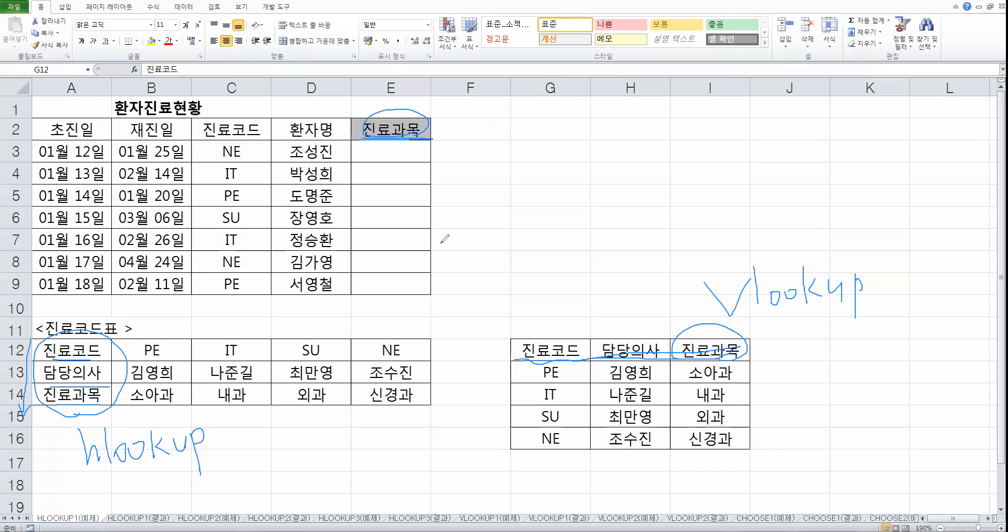
# Mark the transposed table's 진료코드 heading and handwrite "=Vlookup( , , , )" beside E2 with four blank argument lines
pyautogui.moveTo(517, 344)
pyautogui.mouseDown()
pyautogui.moveTo(525, 327)
pyautogui.moveTo(522, 336)
pyautogui.mouseUp()
pyautogui.moveTo(441, 133)
pyautogui.mouseDown()
pyautogui.moveTo(455, 132)
pyautogui.moveTo(454, 142)
pyautogui.moveTo(485, 111)
pyautogui.moveTo(489, 165)
pyautogui.moveTo(513, 141)
pyautogui.mouseUp()
pyautogui.moveTo(523, 124); pyautogui.dragTo(522, 155)
pyautogui.moveTo(531, 135)
pyautogui.mouseDown()
pyautogui.moveTo(525, 142)
pyautogui.moveTo(537, 148)
pyautogui.moveTo(560, 130)
pyautogui.moveTo(555, 138)
pyautogui.mouseUp()
pyautogui.moveTo(582, 110); pyautogui.dragTo(589, 139)
pyautogui.moveTo(600, 138)
pyautogui.mouseDown()
pyautogui.moveTo(646, 139)
pyautogui.moveTo(658, 151)
pyautogui.mouseUp()
pyautogui.moveTo(675, 143)
pyautogui.mouseDown()
pyautogui.moveTo(731, 143)
pyautogui.moveTo(742, 156)
pyautogui.moveTo(907, 134)
pyautogui.moveTo(925, 153)
pyautogui.mouseUp()
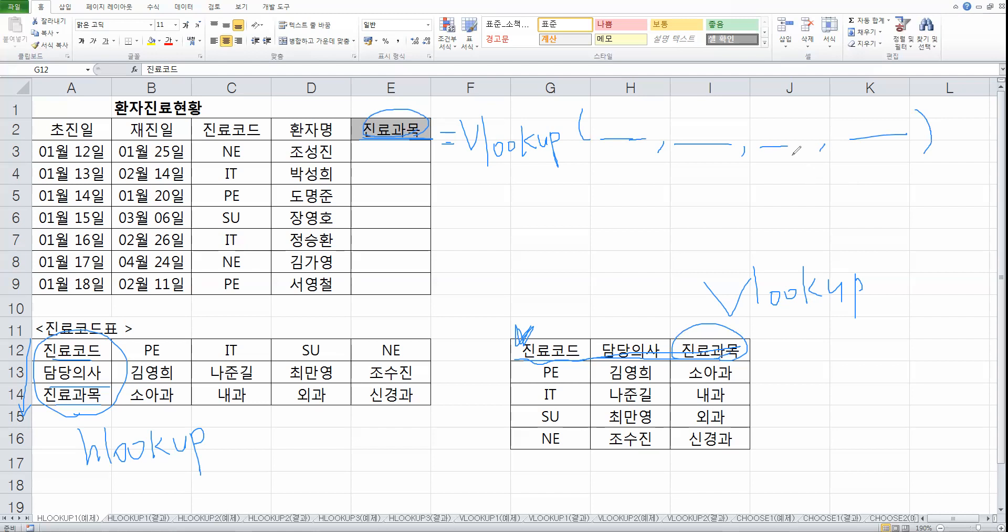
pyautogui.moveTo(786, 146); pyautogui.dragTo(804, 145)
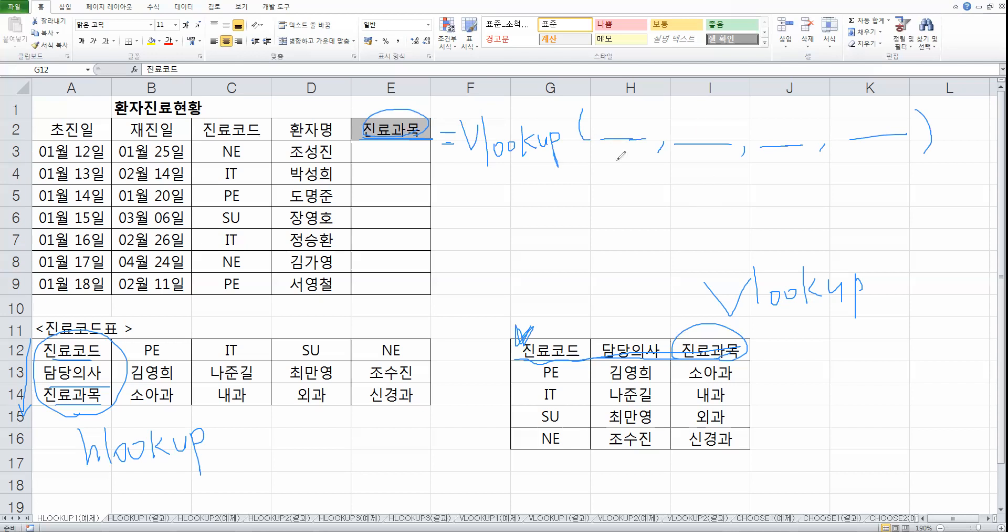
# Handwrite 찾으려는 값 under the first VLOOKUP argument and 참조표 under the second
pyautogui.moveTo(604, 155)
pyautogui.mouseDown()
pyautogui.moveTo(628, 179)
pyautogui.moveTo(643, 165)
pyautogui.moveTo(607, 190)
pyautogui.moveTo(620, 194)
pyautogui.moveTo(610, 184)
pyautogui.moveTo(625, 187)
pyautogui.moveTo(629, 207)
pyautogui.moveTo(644, 185)
pyautogui.moveTo(653, 189)
pyautogui.moveTo(651, 204)
pyautogui.moveTo(616, 227)
pyautogui.mouseUp()
pyautogui.moveTo(625, 210)
pyautogui.mouseDown()
pyautogui.moveTo(632, 243)
pyautogui.moveTo(636, 231)
pyautogui.moveTo(637, 243)
pyautogui.moveTo(652, 241)
pyautogui.mouseUp()
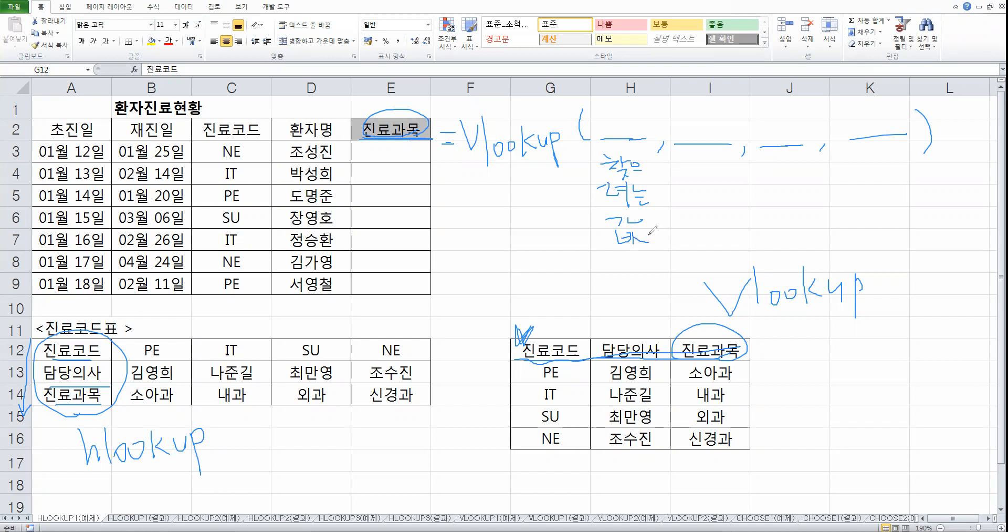
pyautogui.moveTo(693, 157); pyautogui.dragTo(704, 176)
pyautogui.moveTo(698, 181)
pyautogui.mouseDown()
pyautogui.moveTo(709, 192)
pyautogui.moveTo(714, 175)
pyautogui.moveTo(715, 192)
pyautogui.mouseUp()
pyautogui.moveTo(716, 184); pyautogui.dragTo(713, 199)
pyautogui.moveTo(713, 188)
pyautogui.mouseDown()
pyautogui.moveTo(726, 198)
pyautogui.moveTo(737, 178)
pyautogui.moveTo(741, 196)
pyautogui.moveTo(721, 218)
pyautogui.moveTo(740, 224)
pyautogui.moveTo(725, 233)
pyautogui.moveTo(733, 234)
pyautogui.mouseUp()
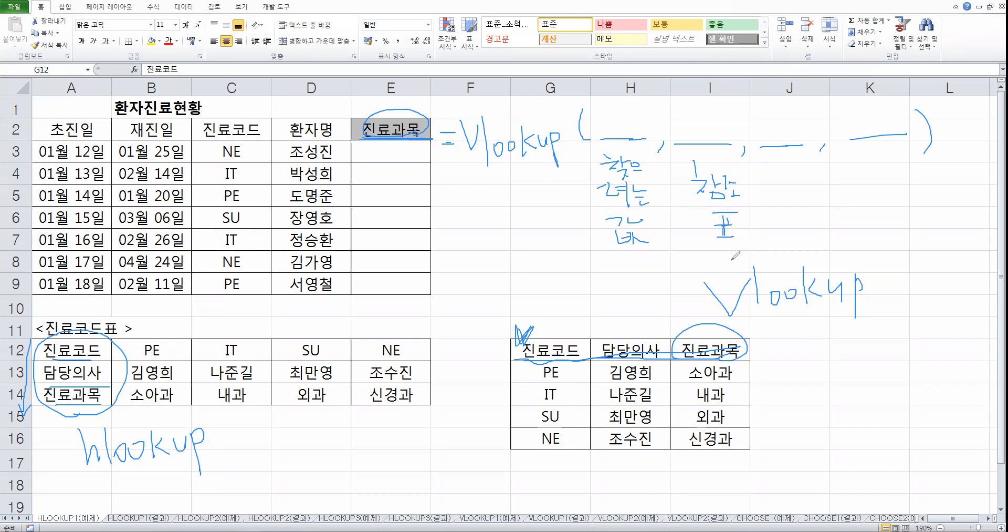
# Handwrite 열 번호 under the third VLOOKUP argument and 찾는 방법 under the fourth, underlining 열
pyautogui.moveTo(783, 161)
pyautogui.mouseDown()
pyautogui.moveTo(809, 185)
pyautogui.moveTo(785, 215)
pyautogui.moveTo(795, 203)
pyautogui.moveTo(818, 222)
pyautogui.moveTo(822, 206)
pyautogui.moveTo(837, 218)
pyautogui.mouseUp()
pyautogui.moveTo(872, 149)
pyautogui.mouseDown()
pyautogui.moveTo(880, 153)
pyautogui.moveTo(866, 169)
pyautogui.moveTo(896, 172)
pyautogui.moveTo(895, 181)
pyautogui.moveTo(901, 161)
pyautogui.moveTo(915, 170)
pyautogui.mouseUp()
pyautogui.moveTo(914, 167); pyautogui.dragTo(917, 172)
pyautogui.moveTo(906, 177)
pyautogui.mouseDown()
pyautogui.moveTo(917, 180)
pyautogui.moveTo(886, 209)
pyautogui.mouseUp()
pyautogui.moveTo(895, 184)
pyautogui.mouseDown()
pyautogui.moveTo(892, 208)
pyautogui.moveTo(913, 200)
pyautogui.moveTo(901, 213)
pyautogui.moveTo(918, 215)
pyautogui.mouseUp()
pyautogui.moveTo(929, 189)
pyautogui.mouseDown()
pyautogui.moveTo(931, 212)
pyautogui.moveTo(930, 202)
pyautogui.mouseUp()
pyautogui.moveTo(933, 200)
pyautogui.mouseDown()
pyautogui.moveTo(941, 207)
pyautogui.moveTo(928, 237)
pyautogui.mouseUp()
pyautogui.moveTo(939, 216); pyautogui.dragTo(939, 236)
pyautogui.moveTo(928, 226); pyautogui.dragTo(951, 229)
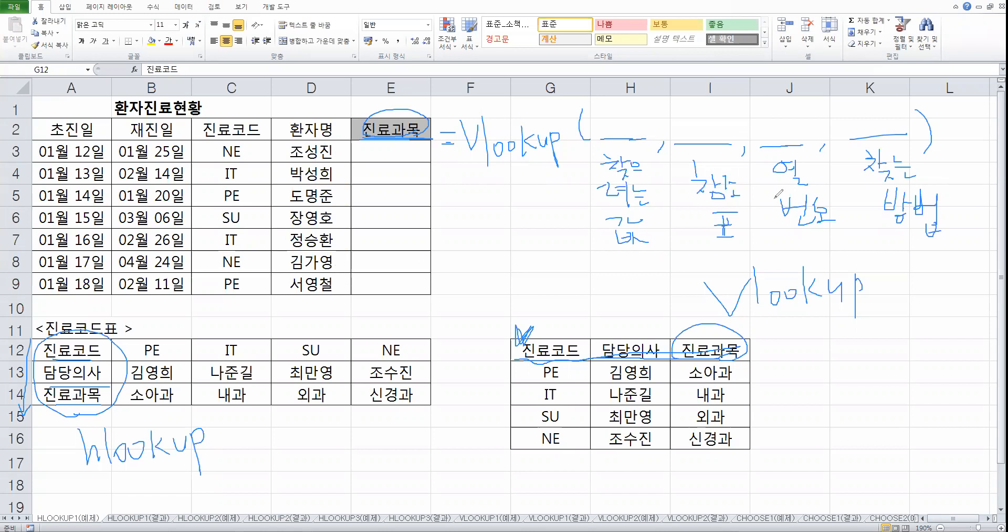
pyautogui.moveTo(784, 187); pyautogui.dragTo(817, 186)
# Outline the transposed table in red, underline its 진료코드 heading, and draw arcs from it to 담당의사 and 진료과목
pyautogui.moveTo(519, 334)
pyautogui.mouseDown()
pyautogui.moveTo(712, 326)
pyautogui.moveTo(746, 388)
pyautogui.moveTo(662, 456)
pyautogui.moveTo(530, 436)
pyautogui.moveTo(521, 342)
pyautogui.moveTo(551, 356)
pyautogui.moveTo(580, 346)
pyautogui.mouseUp()
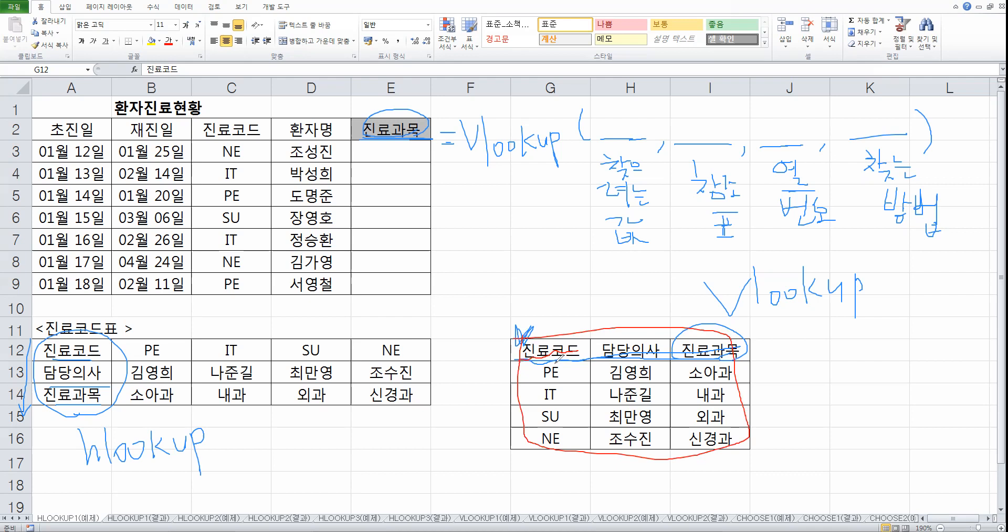
pyautogui.moveTo(522, 360)
pyautogui.mouseDown()
pyautogui.moveTo(583, 362)
pyautogui.moveTo(514, 364)
pyautogui.mouseUp()
pyautogui.moveTo(560, 335)
pyautogui.mouseDown()
pyautogui.moveTo(612, 318)
pyautogui.moveTo(630, 333)
pyautogui.moveTo(557, 329)
pyautogui.moveTo(593, 292)
pyautogui.moveTo(664, 304)
pyautogui.moveTo(685, 328)
pyautogui.mouseUp()
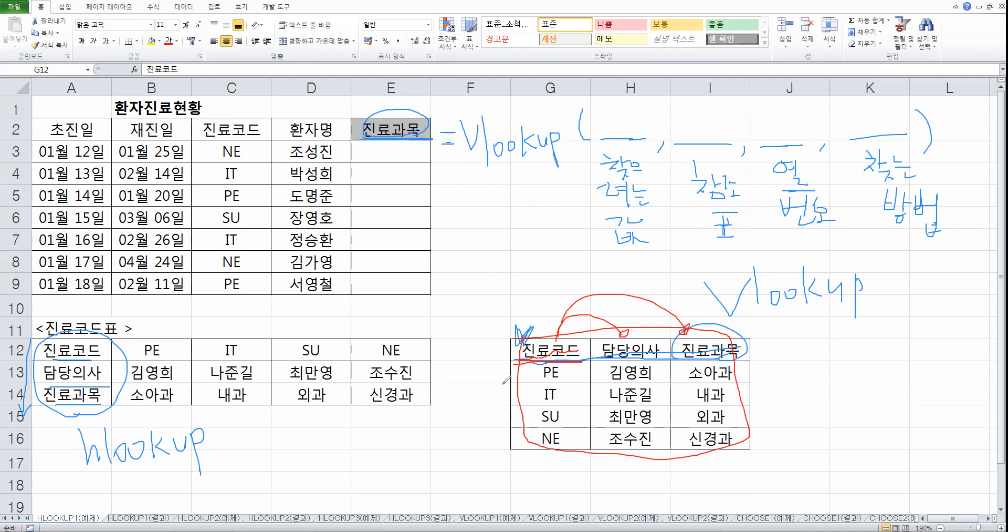
pyautogui.moveTo(516, 359); pyautogui.dragTo(576, 361)
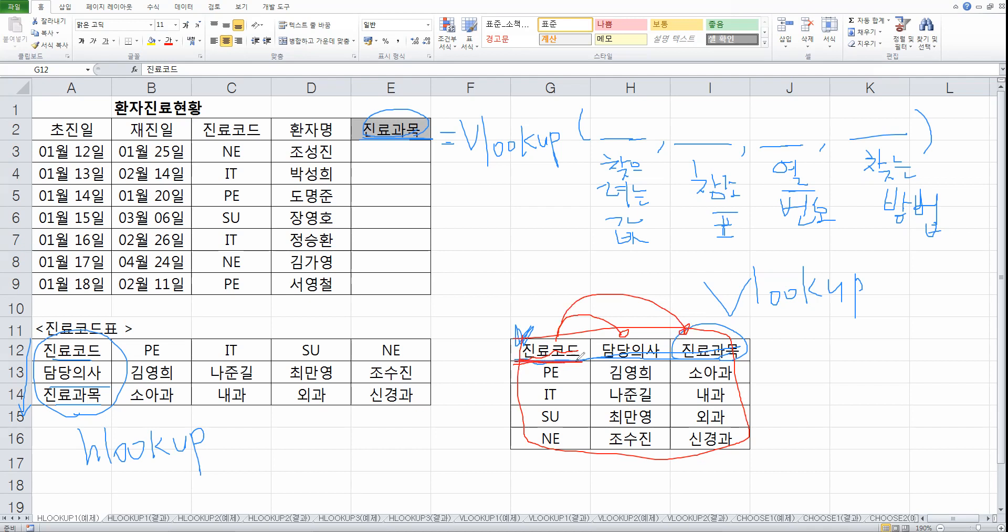
# Circle the 찾으려는 값 label, link the underlined cell E3 to the code NE, and handwrite C3 as the first argument
pyautogui.moveTo(651, 251)
pyautogui.mouseDown()
pyautogui.moveTo(601, 216)
pyautogui.moveTo(632, 167)
pyautogui.moveTo(660, 235)
pyautogui.moveTo(649, 251)
pyautogui.mouseUp()
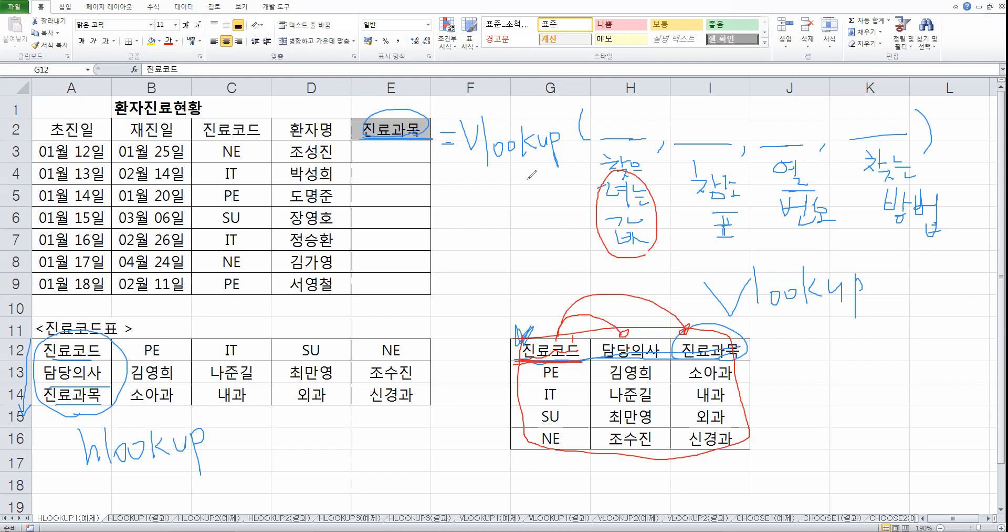
pyautogui.moveTo(357, 157); pyautogui.dragTo(421, 158)
pyautogui.moveTo(358, 158); pyautogui.dragTo(426, 156)
pyautogui.moveTo(367, 141)
pyautogui.mouseDown()
pyautogui.moveTo(336, 132)
pyautogui.moveTo(217, 156)
pyautogui.moveTo(257, 141)
pyautogui.moveTo(239, 155)
pyautogui.mouseUp()
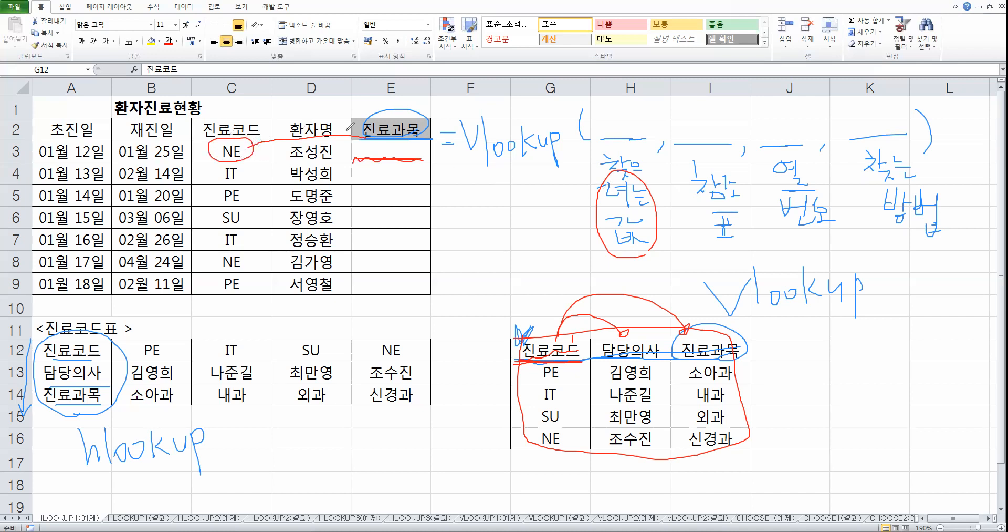
pyautogui.moveTo(611, 108)
pyautogui.mouseDown()
pyautogui.moveTo(621, 128)
pyautogui.moveTo(629, 104)
pyautogui.moveTo(633, 132)
pyautogui.mouseUp()
pyautogui.moveTo(587, 95)
pyautogui.mouseDown()
pyautogui.moveTo(578, 110)
pyautogui.moveTo(587, 110)
pyautogui.mouseUp()
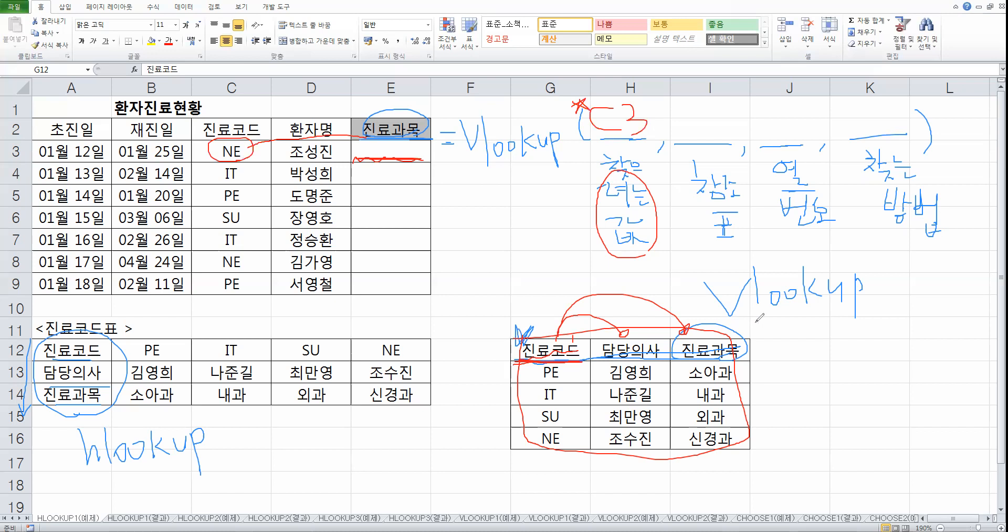
# Outline the transposed table again, circle its 진료코드 heading, and underline row 3 data and the handwritten C3 argument in red
pyautogui.moveTo(743, 438)
pyautogui.mouseDown()
pyautogui.moveTo(757, 354)
pyautogui.moveTo(641, 341)
pyautogui.moveTo(547, 342)
pyautogui.moveTo(515, 418)
pyautogui.moveTo(665, 447)
pyautogui.moveTo(755, 439)
pyautogui.mouseUp()
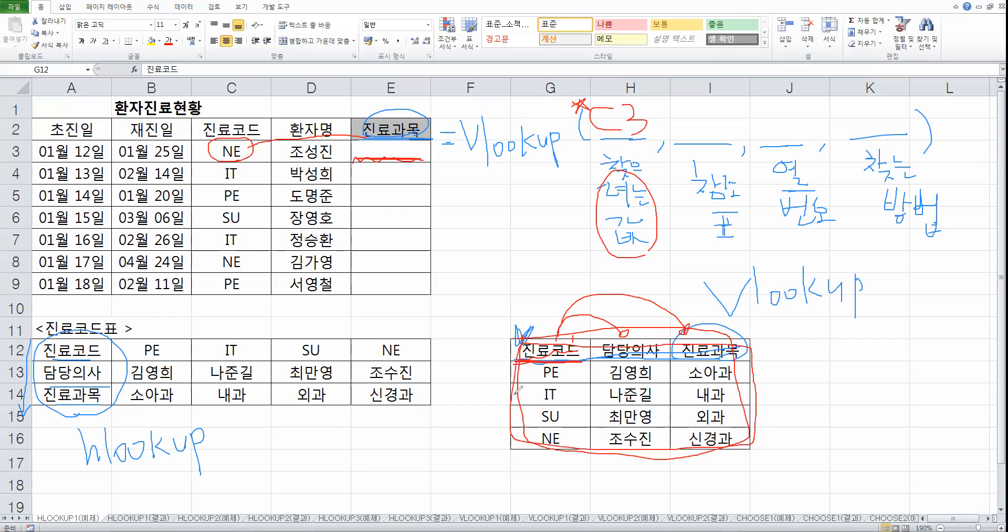
pyautogui.moveTo(542, 358); pyautogui.dragTo(583, 358)
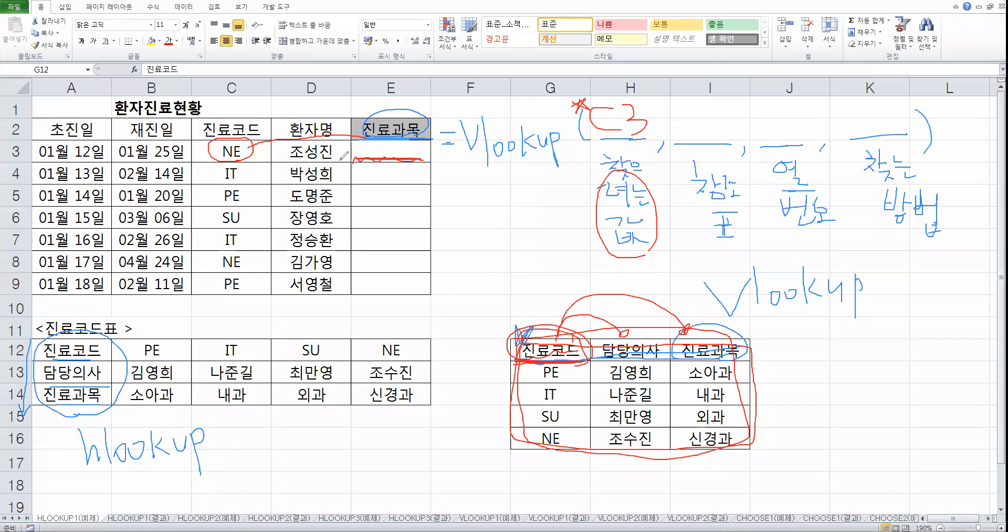
pyautogui.moveTo(351, 159)
pyautogui.mouseDown()
pyautogui.moveTo(444, 156)
pyautogui.moveTo(132, 163)
pyautogui.mouseUp()
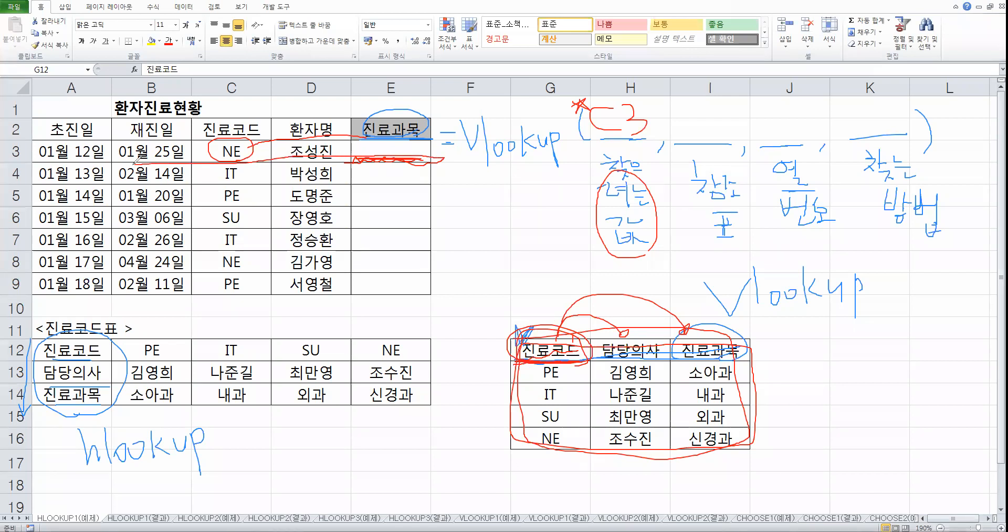
pyautogui.moveTo(215, 159); pyautogui.dragTo(239, 160)
pyautogui.moveTo(40, 157); pyautogui.dragTo(88, 159)
pyautogui.moveTo(587, 138); pyautogui.dragTo(642, 140)
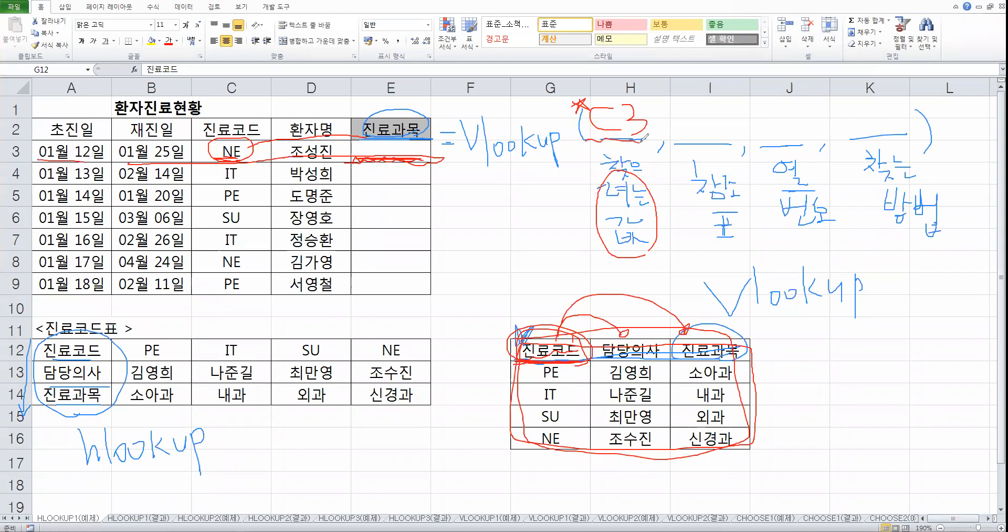
# Circle the 참조표 label, draw an arrow from it to the transposed table, and handwrite G12:I16 as the second argument
pyautogui.moveTo(716, 234)
pyautogui.mouseDown()
pyautogui.moveTo(738, 167)
pyautogui.moveTo(750, 224)
pyautogui.moveTo(700, 325)
pyautogui.moveTo(707, 307)
pyautogui.mouseUp()
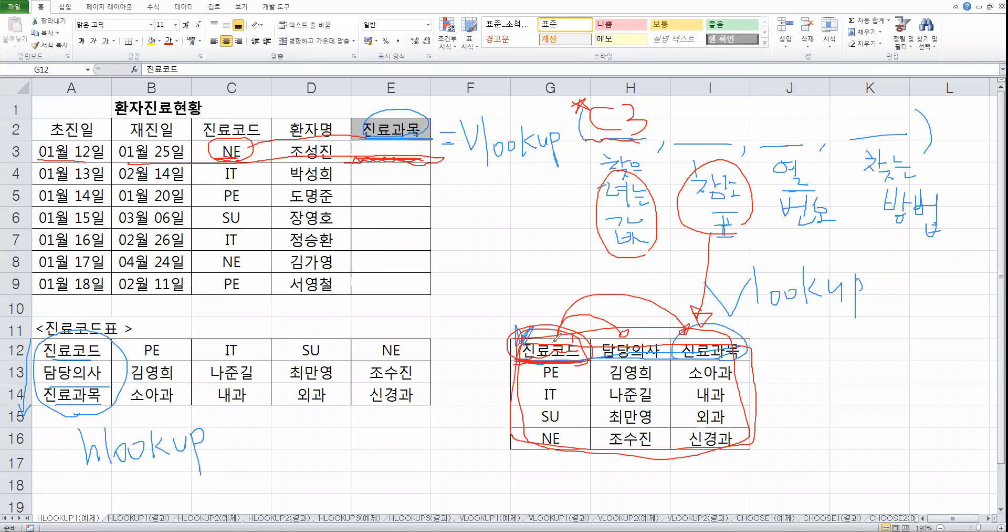
pyautogui.moveTo(684, 105)
pyautogui.mouseDown()
pyautogui.moveTo(673, 119)
pyautogui.moveTo(688, 121)
pyautogui.moveTo(686, 112)
pyautogui.moveTo(697, 131)
pyautogui.moveTo(720, 129)
pyautogui.mouseUp()
pyautogui.click(718, 116)
pyautogui.moveTo(726, 104)
pyautogui.mouseDown()
pyautogui.moveTo(739, 103)
pyautogui.moveTo(733, 124)
pyautogui.moveTo(754, 111)
pyautogui.mouseUp()
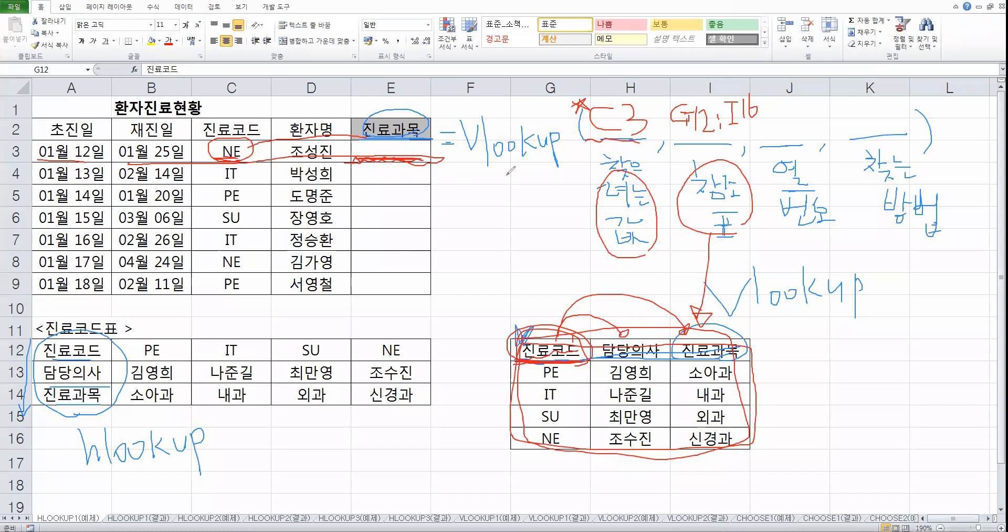
# Draw a downward arrow beside cell E3, circle the handwritten G12:I16, and write F4 above it
pyautogui.moveTo(435, 155); pyautogui.dragTo(445, 191)
pyautogui.moveTo(679, 129)
pyautogui.mouseDown()
pyautogui.moveTo(730, 82)
pyautogui.moveTo(756, 117)
pyautogui.moveTo(693, 140)
pyautogui.mouseUp()
pyautogui.moveTo(700, 59)
pyautogui.mouseDown()
pyautogui.moveTo(725, 59)
pyautogui.moveTo(734, 78)
pyautogui.moveTo(724, 79)
pyautogui.mouseUp()
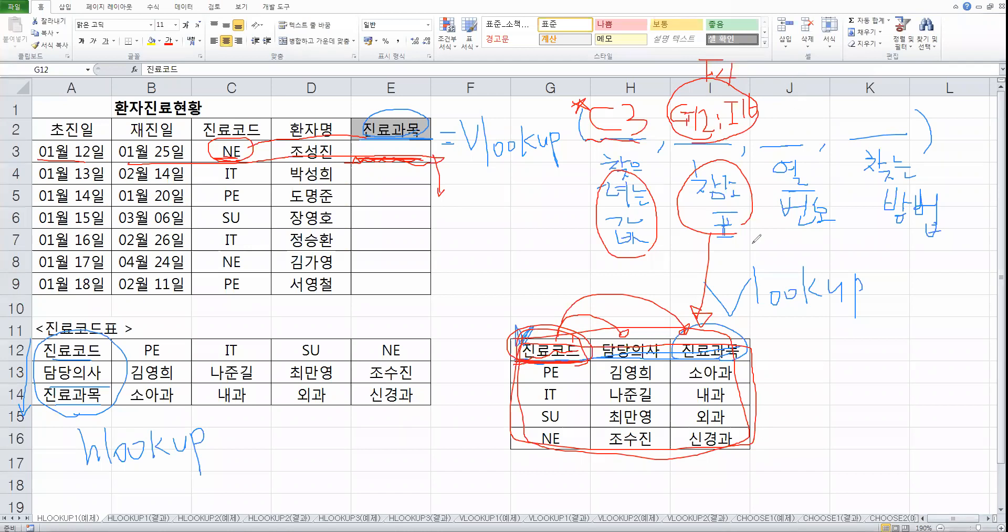
# Number the transposed table's columns 1, 2, 3, circle its 진료과목 heading, and handwrite 3 as the third argument
pyautogui.moveTo(794, 194); pyautogui.dragTo(830, 185)
pyautogui.moveTo(411, 108); pyautogui.dragTo(420, 105)
pyautogui.moveTo(736, 464)
pyautogui.mouseDown()
pyautogui.moveTo(625, 310)
pyautogui.moveTo(684, 472)
pyautogui.mouseUp()
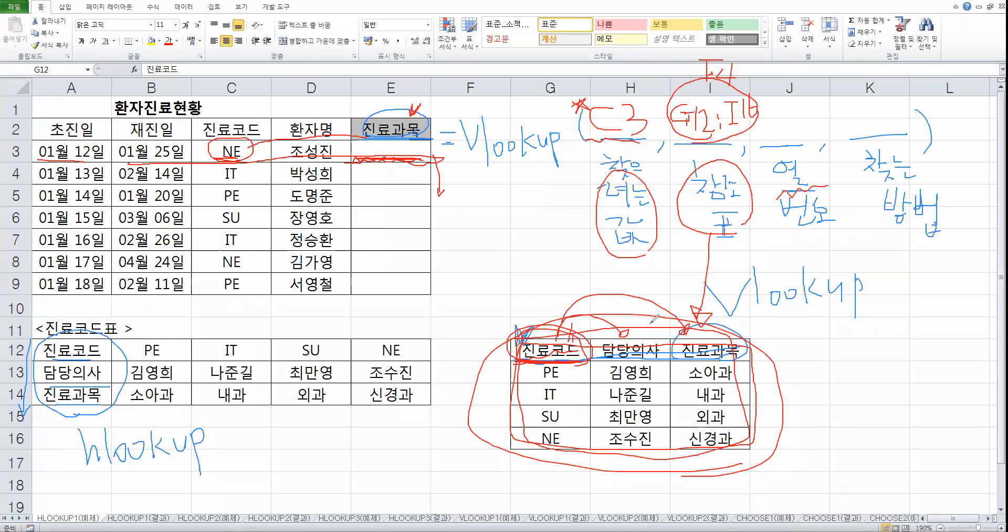
pyautogui.moveTo(646, 326); pyautogui.dragTo(674, 335)
pyautogui.moveTo(734, 322); pyautogui.dragTo(736, 332)
pyautogui.moveTo(786, 109); pyautogui.dragTo(794, 121)
pyautogui.moveTo(684, 367)
pyautogui.mouseDown()
pyautogui.moveTo(743, 321)
pyautogui.moveTo(709, 366)
pyautogui.mouseUp()
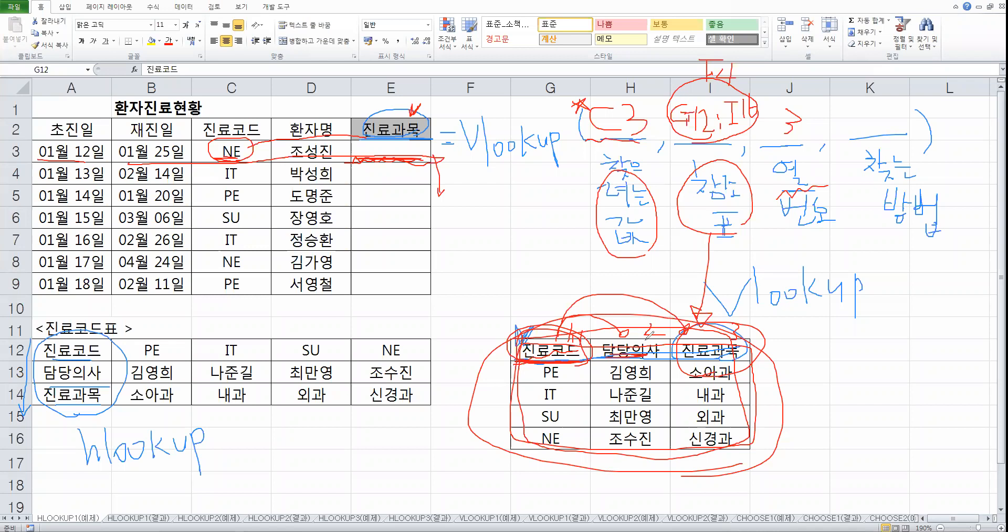
# Circle the 찾는 방법 label and handwrite the two options 정확 and 비슷 beneath it, joined by a bracket
pyautogui.moveTo(969, 208)
pyautogui.mouseDown()
pyautogui.moveTo(888, 139)
pyautogui.moveTo(942, 224)
pyautogui.mouseUp()
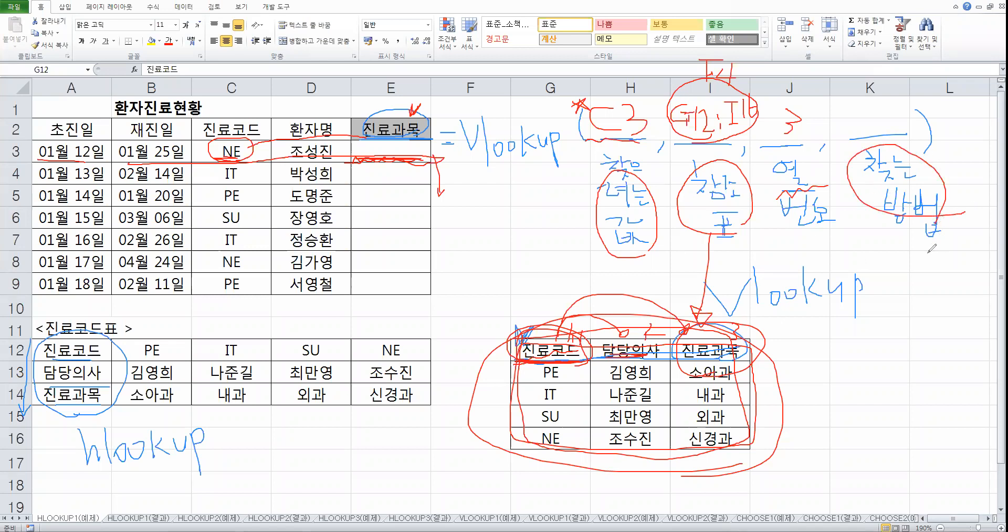
pyautogui.moveTo(880, 239)
pyautogui.mouseDown()
pyautogui.moveTo(884, 260)
pyautogui.moveTo(896, 255)
pyautogui.moveTo(905, 269)
pyautogui.moveTo(914, 244)
pyautogui.moveTo(936, 260)
pyautogui.moveTo(940, 271)
pyautogui.moveTo(908, 297)
pyautogui.moveTo(915, 319)
pyautogui.mouseUp()
pyautogui.moveTo(933, 284)
pyautogui.mouseDown()
pyautogui.moveTo(928, 297)
pyautogui.moveTo(961, 308)
pyautogui.moveTo(938, 328)
pyautogui.mouseUp()
pyautogui.moveTo(942, 320); pyautogui.dragTo(951, 327)
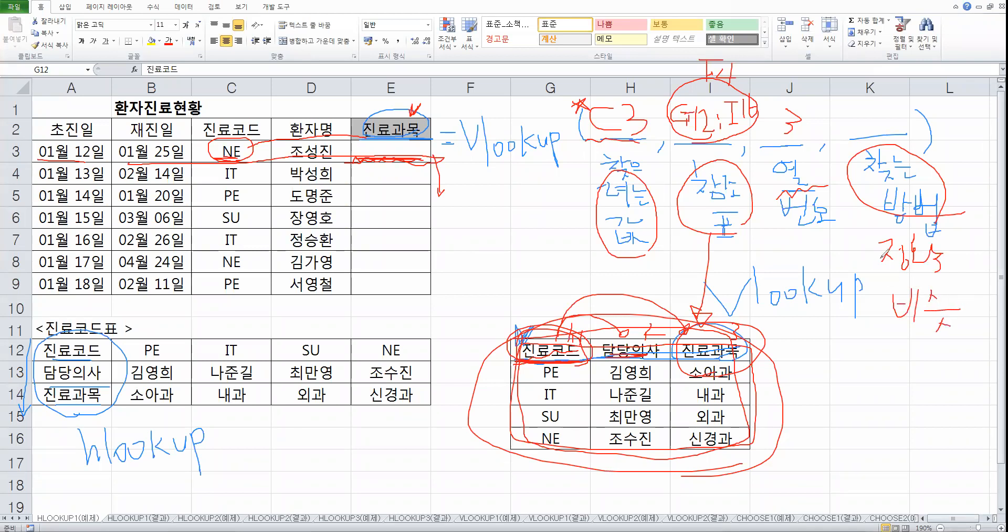
pyautogui.moveTo(885, 265); pyautogui.dragTo(884, 302)
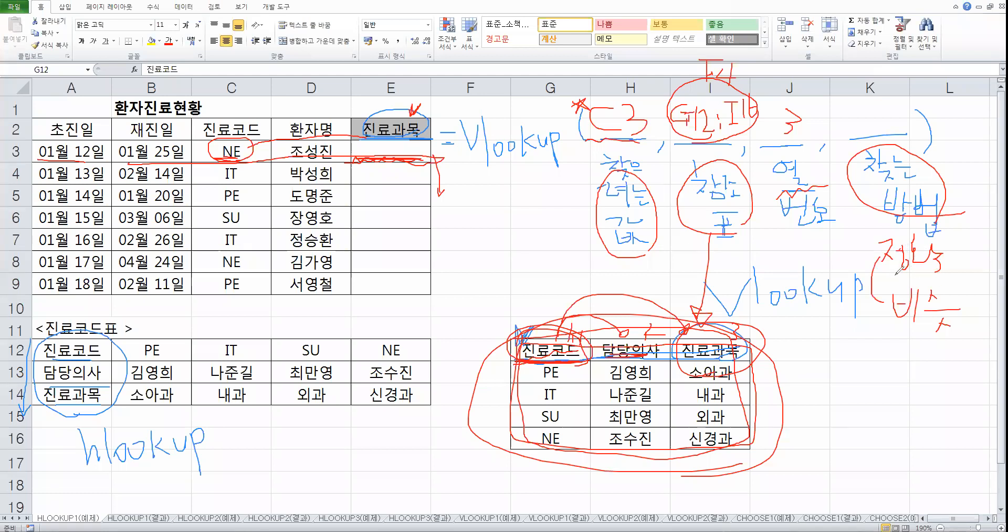
# Underline both match options and label 정확 with 0 and false, and 비슷 with 1 and true
pyautogui.moveTo(885, 274)
pyautogui.mouseDown()
pyautogui.moveTo(945, 272)
pyautogui.moveTo(964, 249)
pyautogui.mouseUp()
pyautogui.moveTo(900, 339); pyautogui.dragTo(964, 336)
pyautogui.moveTo(921, 338); pyautogui.dragTo(953, 335)
pyautogui.moveTo(978, 300); pyautogui.dragTo(979, 314)
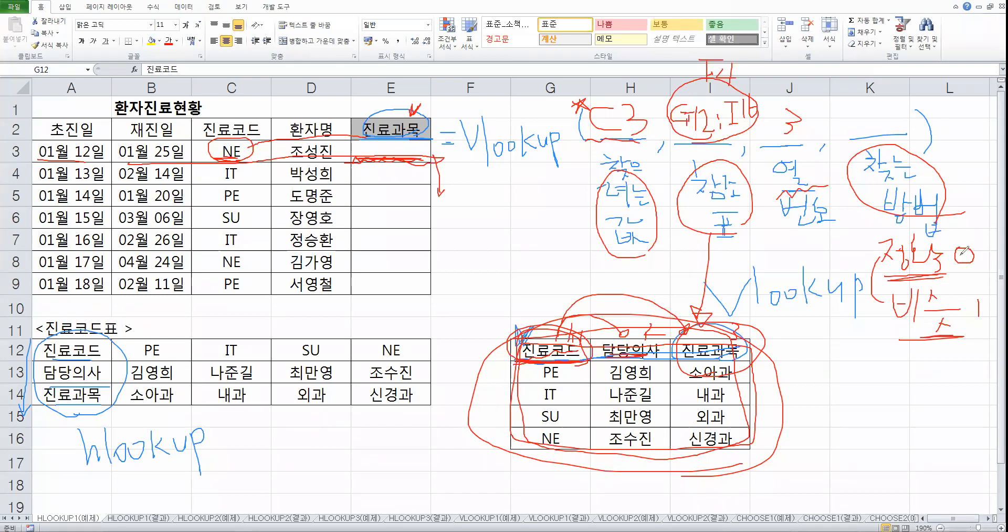
pyautogui.moveTo(893, 345)
pyautogui.mouseDown()
pyautogui.moveTo(969, 325)
pyautogui.moveTo(957, 328)
pyautogui.mouseUp()
pyautogui.moveTo(951, 220)
pyautogui.mouseDown()
pyautogui.moveTo(942, 229)
pyautogui.moveTo(969, 223)
pyautogui.moveTo(981, 234)
pyautogui.mouseUp()
pyautogui.moveTo(956, 355)
pyautogui.mouseDown()
pyautogui.moveTo(963, 381)
pyautogui.moveTo(964, 362)
pyautogui.mouseUp()
pyautogui.moveTo(968, 359)
pyautogui.mouseDown()
pyautogui.moveTo(970, 372)
pyautogui.moveTo(974, 360)
pyautogui.moveTo(998, 374)
pyautogui.mouseUp()
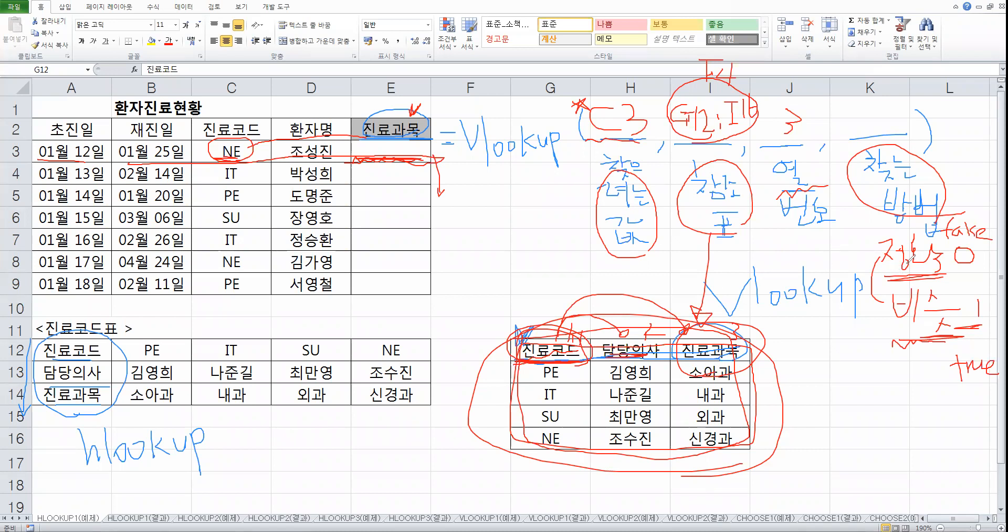
# Reinforce the bracket joining the match options and mark the codes PE, IT and SU in the transposed table's 진료코드 column
pyautogui.moveTo(871, 257)
pyautogui.mouseDown()
pyautogui.moveTo(870, 299)
pyautogui.moveTo(883, 304)
pyautogui.moveTo(870, 264)
pyautogui.mouseUp()
pyautogui.moveTo(541, 379); pyautogui.dragTo(568, 375)
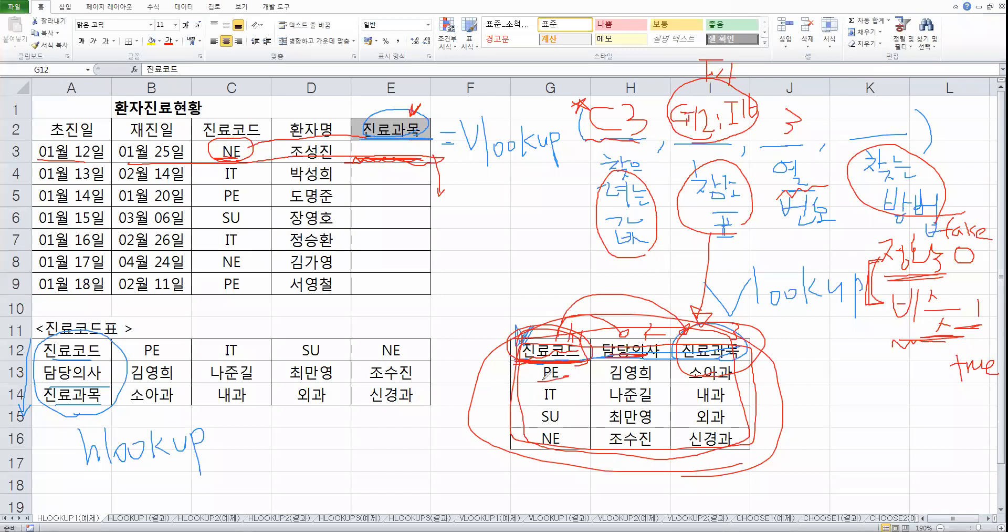
pyautogui.moveTo(519, 336); pyautogui.dragTo(534, 330)
pyautogui.moveTo(533, 370); pyautogui.dragTo(529, 432)
pyautogui.moveTo(528, 389)
pyautogui.mouseDown()
pyautogui.moveTo(529, 428)
pyautogui.moveTo(561, 400)
pyautogui.moveTo(560, 422)
pyautogui.mouseUp()
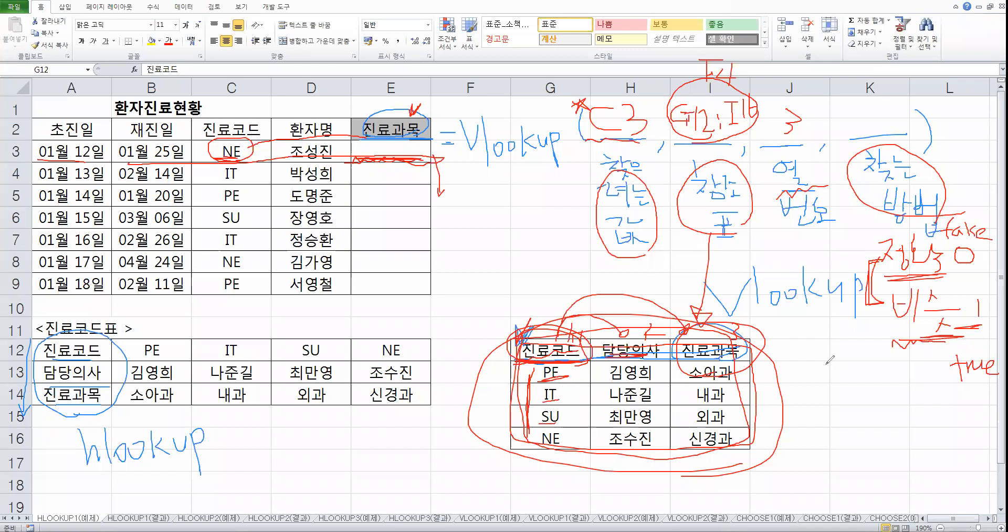
# Label 정확 with a circled 문 and 비슷 with a circled 숫, and handwrite 0 as the fourth VLOOKUP argument
pyautogui.moveTo(961, 272); pyautogui.dragTo(987, 268)
pyautogui.moveTo(914, 339)
pyautogui.mouseDown()
pyautogui.moveTo(890, 330)
pyautogui.moveTo(920, 283)
pyautogui.moveTo(964, 315)
pyautogui.moveTo(925, 337)
pyautogui.moveTo(899, 324)
pyautogui.mouseUp()
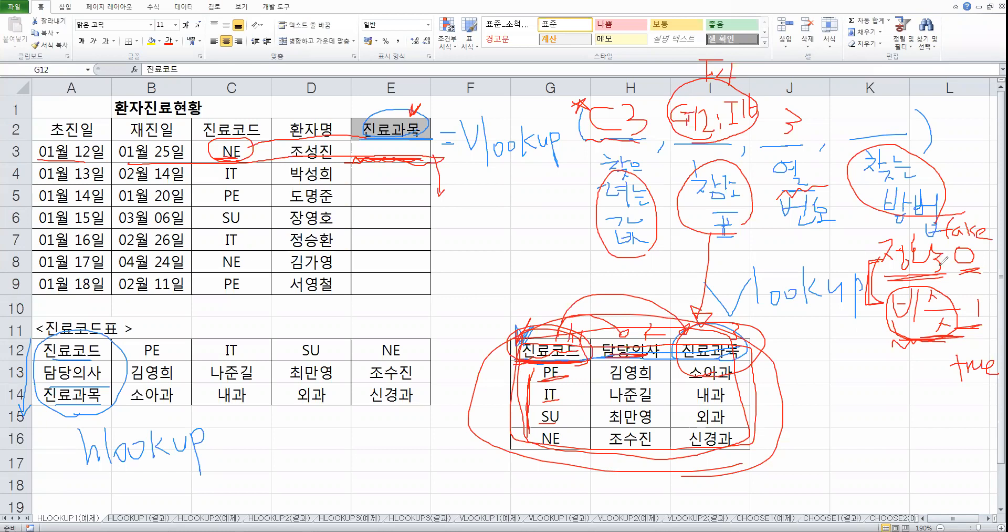
pyautogui.moveTo(840, 235)
pyautogui.mouseDown()
pyautogui.moveTo(864, 239)
pyautogui.moveTo(847, 256)
pyautogui.moveTo(871, 257)
pyautogui.moveTo(864, 222)
pyautogui.moveTo(875, 243)
pyautogui.mouseUp()
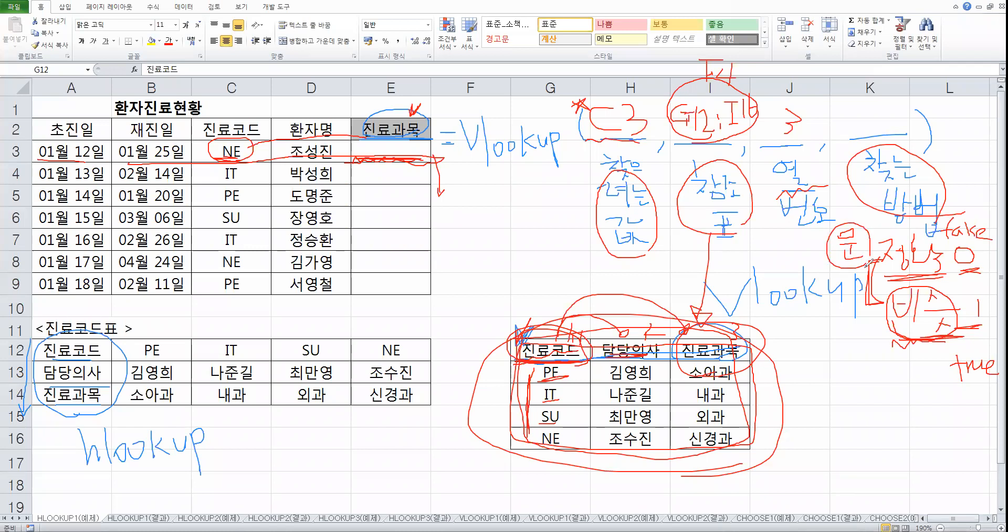
pyautogui.moveTo(858, 347)
pyautogui.mouseDown()
pyautogui.moveTo(872, 357)
pyautogui.moveTo(864, 374)
pyautogui.moveTo(893, 368)
pyautogui.moveTo(893, 386)
pyautogui.moveTo(920, 339)
pyautogui.mouseUp()
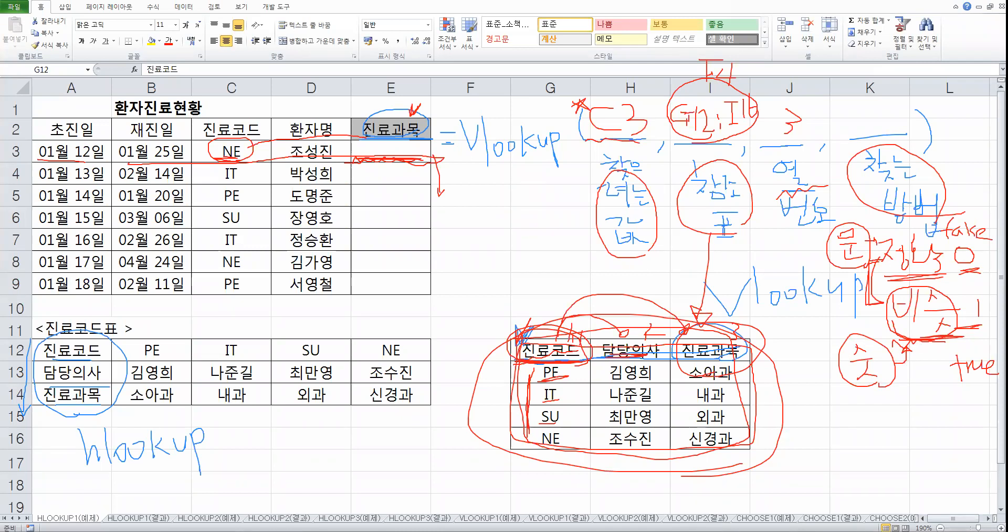
pyautogui.moveTo(536, 437)
pyautogui.mouseDown()
pyautogui.moveTo(555, 344)
pyautogui.moveTo(565, 430)
pyautogui.mouseUp()
pyautogui.moveTo(881, 115)
pyautogui.mouseDown()
pyautogui.moveTo(866, 123)
pyautogui.moveTo(892, 127)
pyautogui.moveTo(886, 103)
pyautogui.mouseUp()
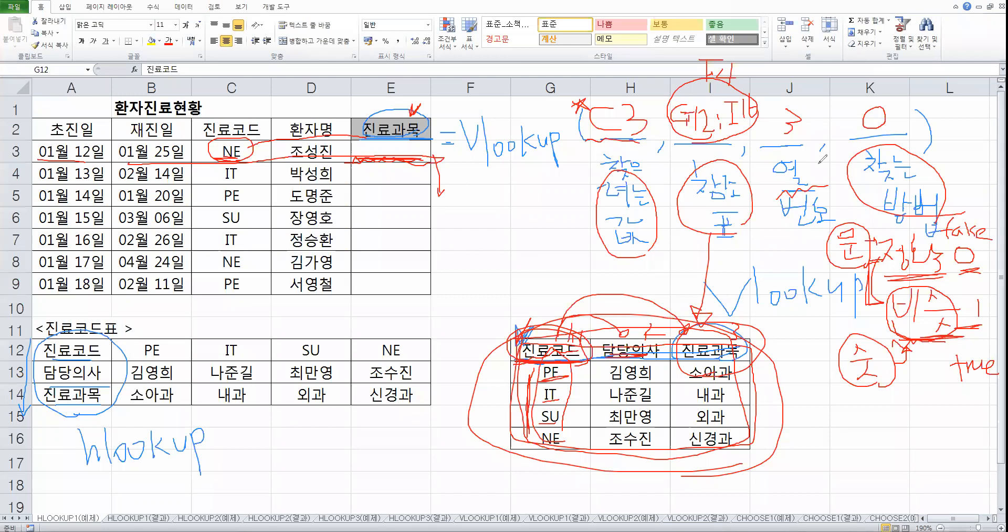
# Clear all the handwritten annotations and select cell E3, the first empty 진료과목 cell
pyautogui.click(654, 72)
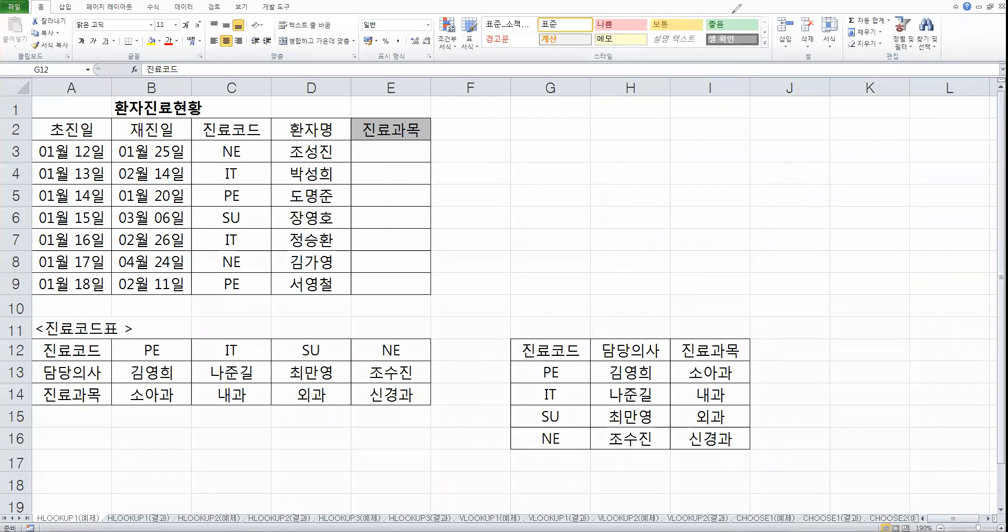
pyautogui.click(402, 146)
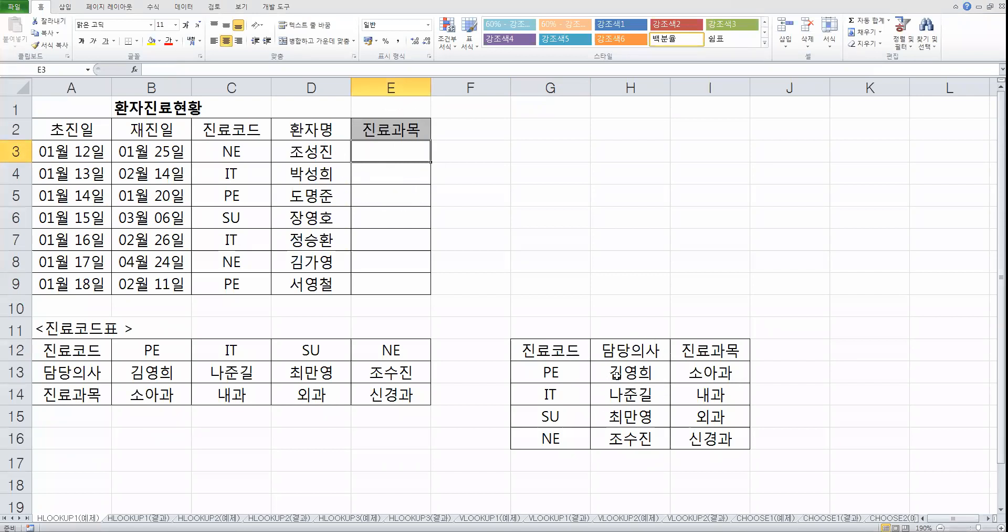
pyautogui.moveTo(542, 351); pyautogui.dragTo(670, 346)
pyautogui.click(674, 348)
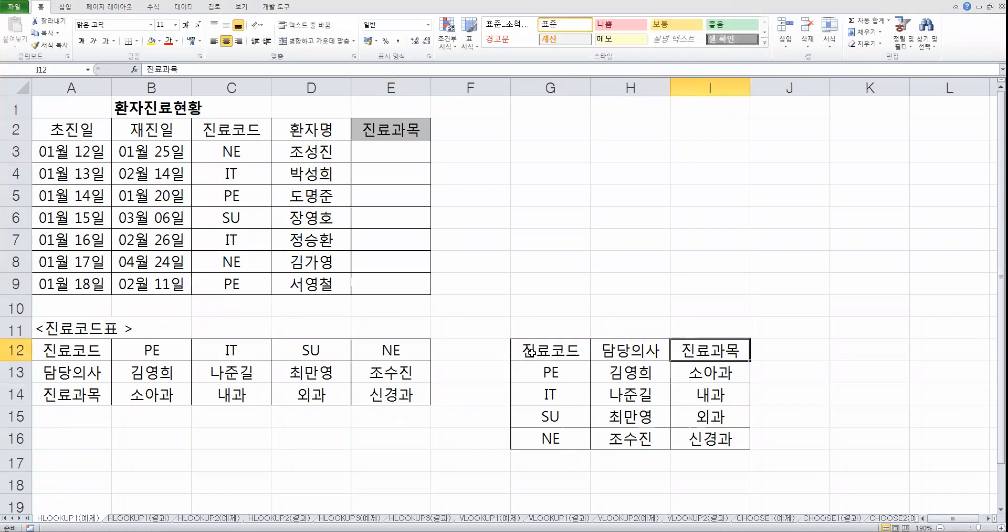
pyautogui.click(410, 163)
pyautogui.click(413, 151)
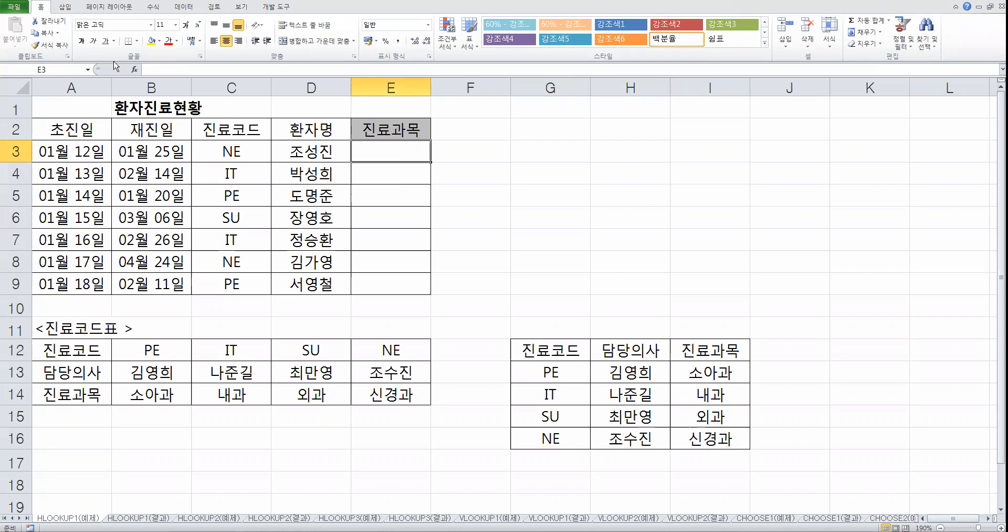
# Insert the VLOOKUP function from the 모두 category into E3 and move its arguments dialog off the patient table
pyautogui.click(134, 69)
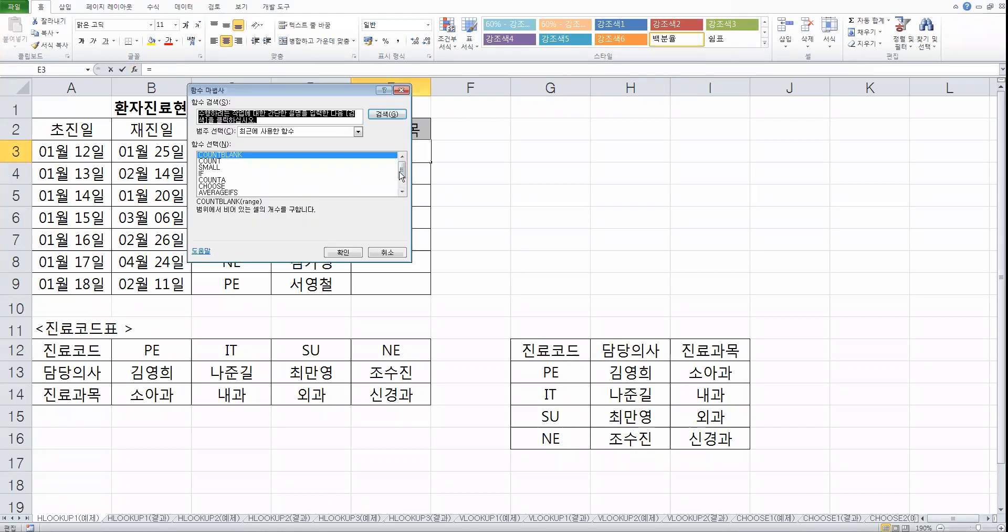
pyautogui.click(293, 131)
pyautogui.click(279, 143)
pyautogui.click(302, 175)
pyautogui.press('v')
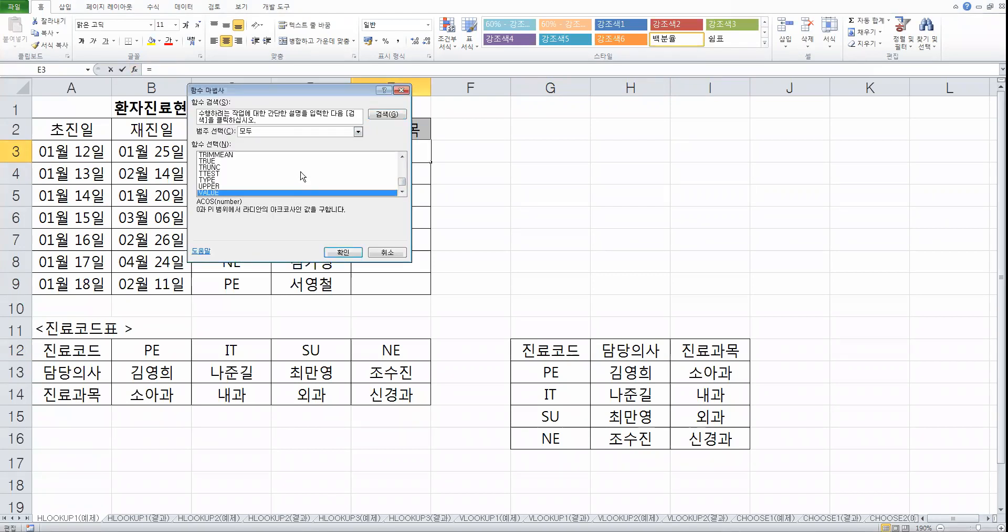
pyautogui.scroll(-4, 306, 184)
pyautogui.doubleClick(215, 167)
pyautogui.moveTo(285, 111); pyautogui.dragTo(582, 123)
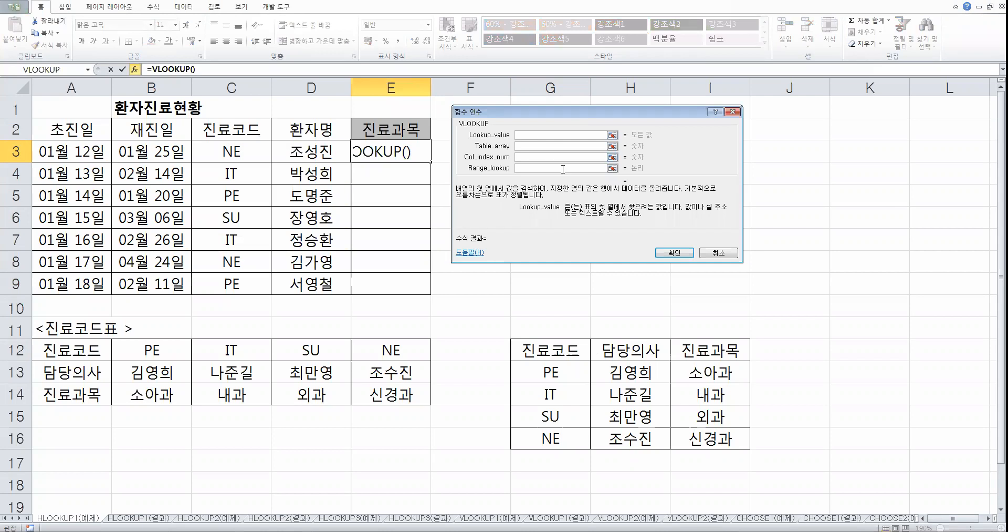
# Set VLOOKUP's Lookup_value to C3 and its Table_array to the absolute range $G$12:$I$16
pyautogui.click(612, 209)
pyautogui.click(551, 353)
pyautogui.click(235, 152)
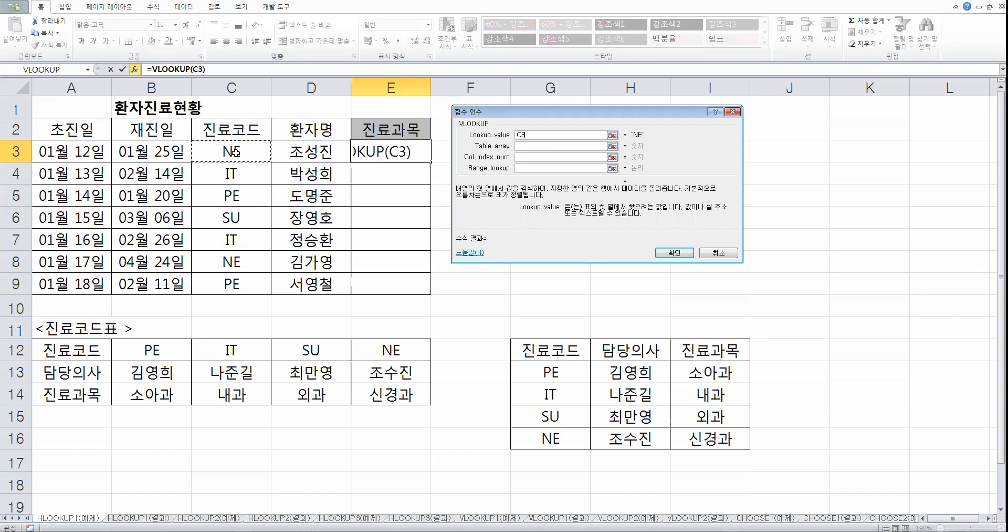
pyautogui.click(528, 145)
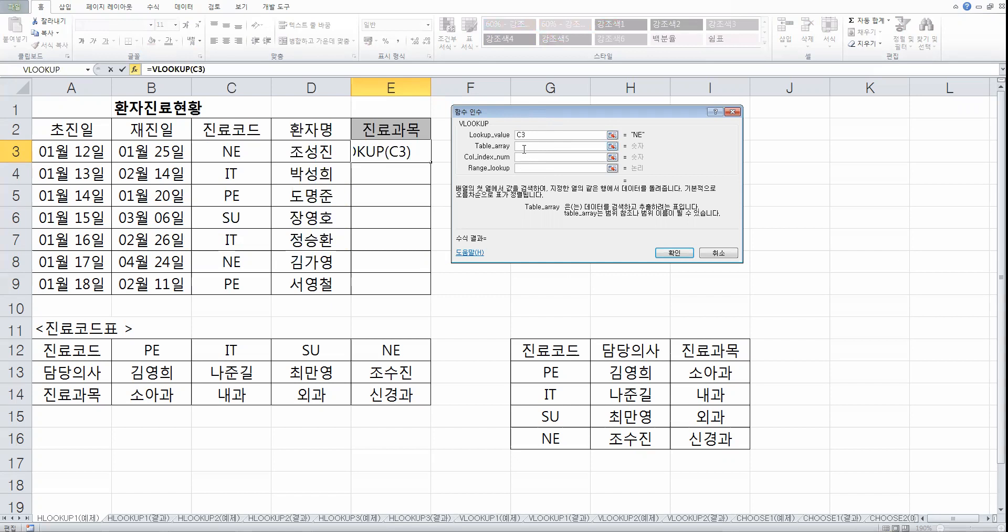
pyautogui.moveTo(554, 353); pyautogui.dragTo(727, 427)
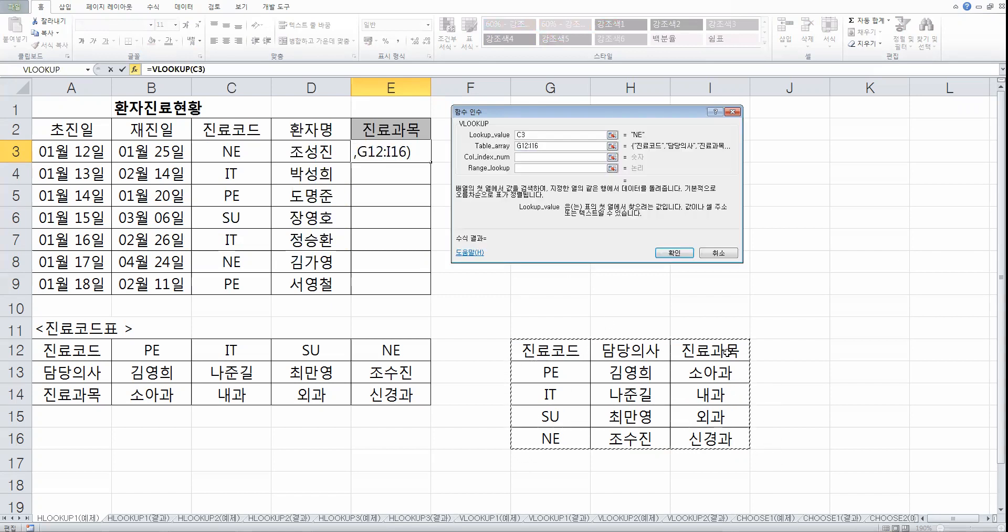
pyautogui.press('F4')
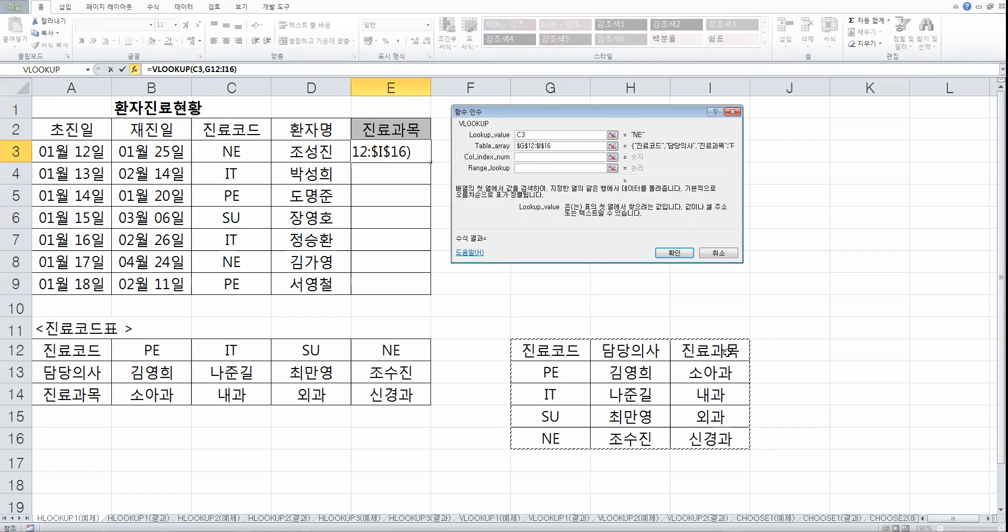
# Set VLOOKUP's Col_index_num to 3 and Range_lookup to 0 for an exact match
pyautogui.click(519, 156)
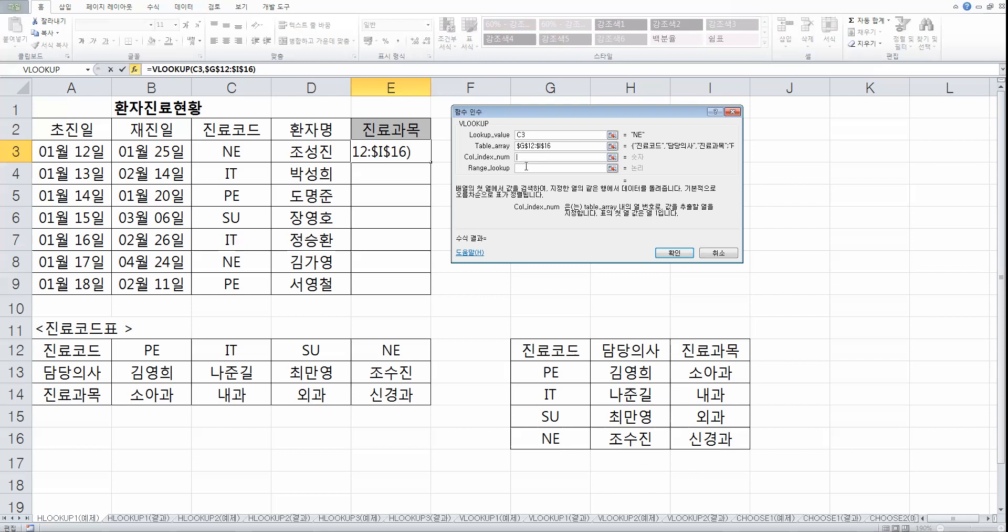
pyautogui.write('3')
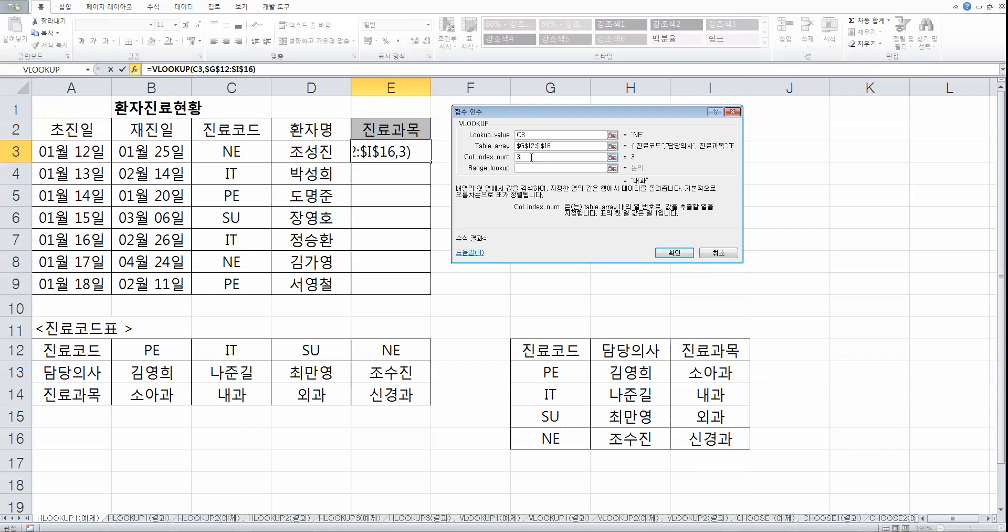
pyautogui.press('Tab')
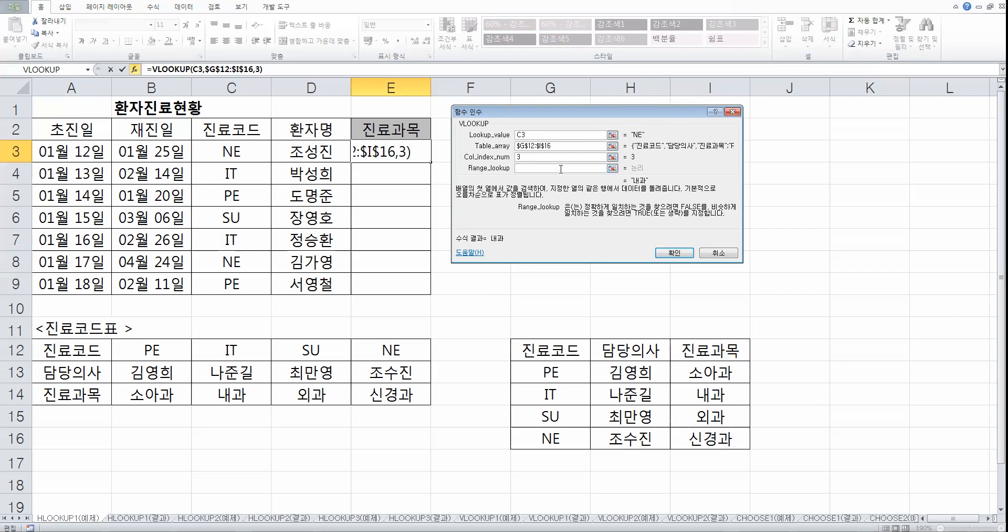
pyautogui.write('0')
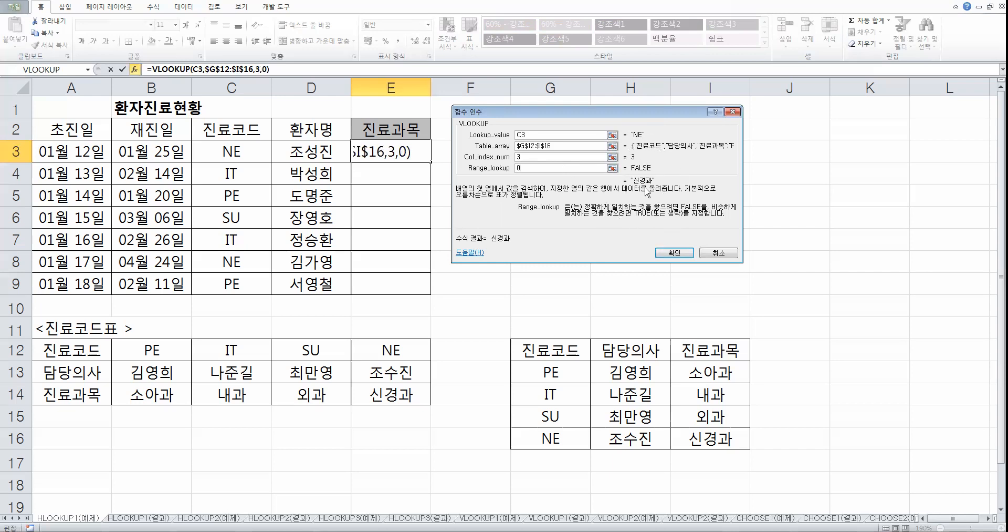
# Confirm the VLOOKUP formula in E3 and fill it down the 진료과목 column to E9
pyautogui.click(675, 252)
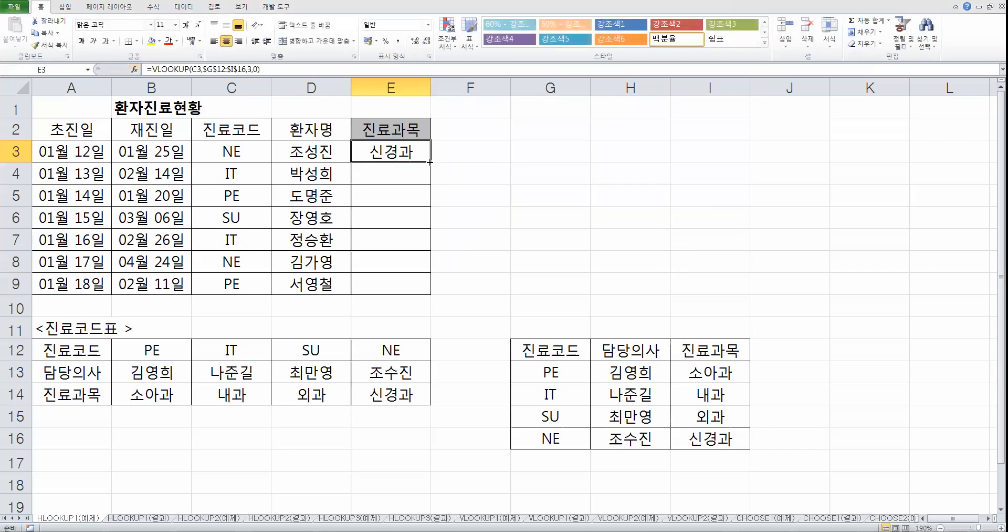
pyautogui.moveTo(430, 162); pyautogui.dragTo(428, 288)
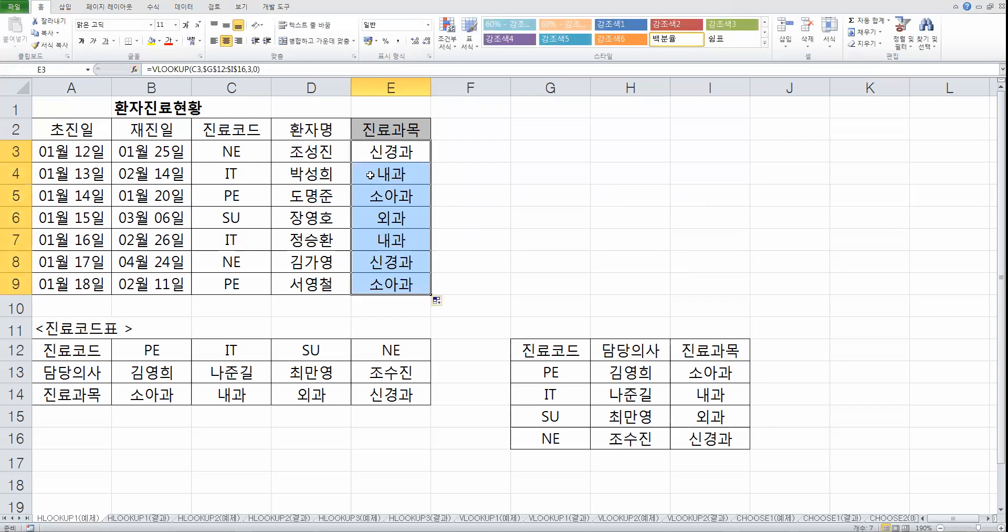
# Review the VLOOKUP formula in E3 against the transposed code table's data range G13:I16
pyautogui.click(405, 154)
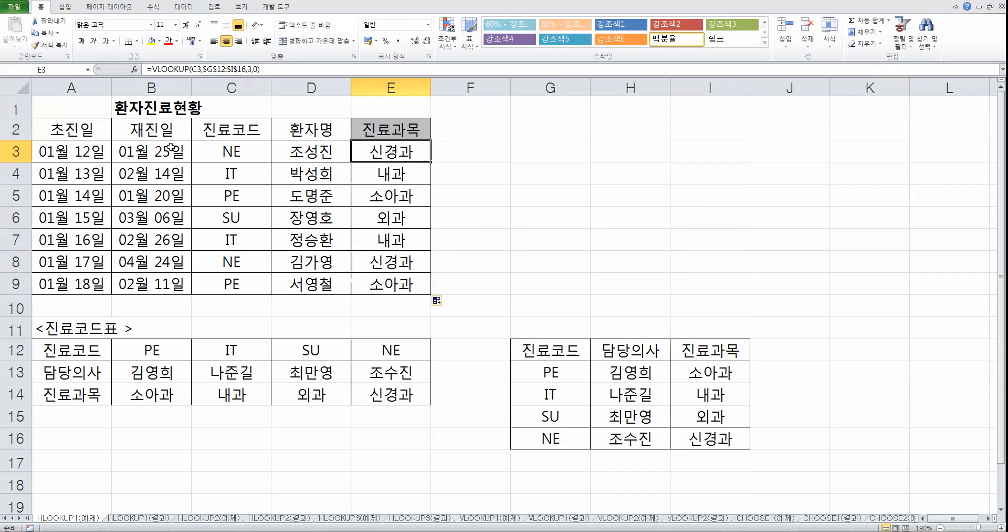
pyautogui.moveTo(554, 372); pyautogui.dragTo(686, 440)
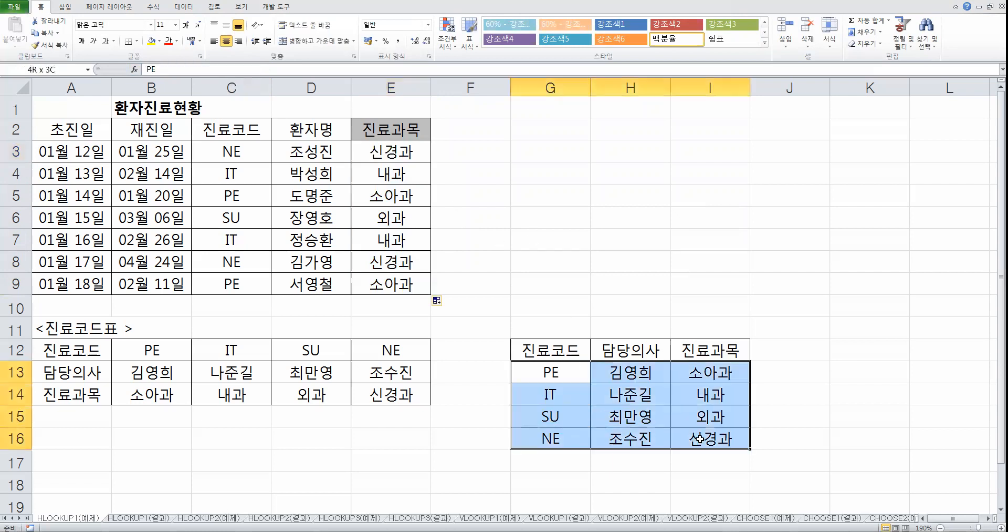
pyautogui.click(573, 372)
pyautogui.click(387, 148)
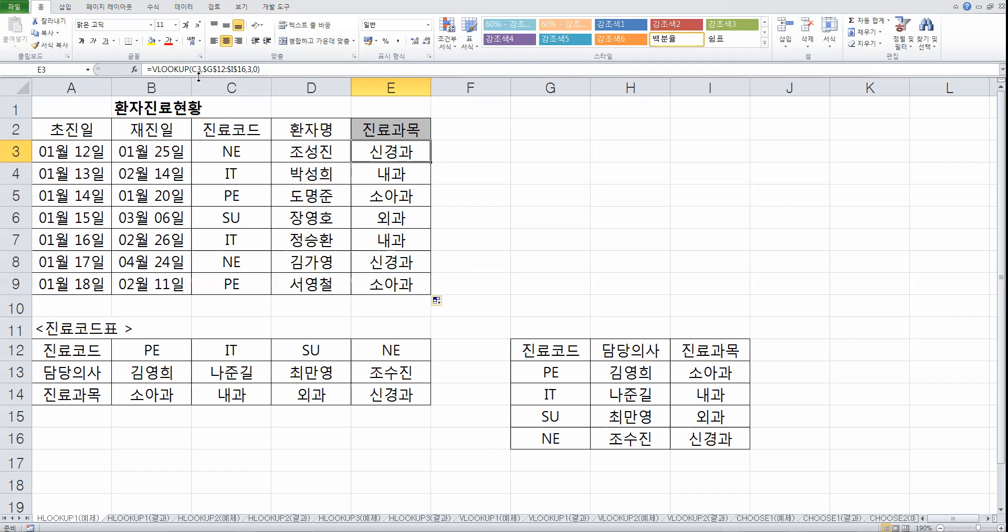
pyautogui.press('ctrl')
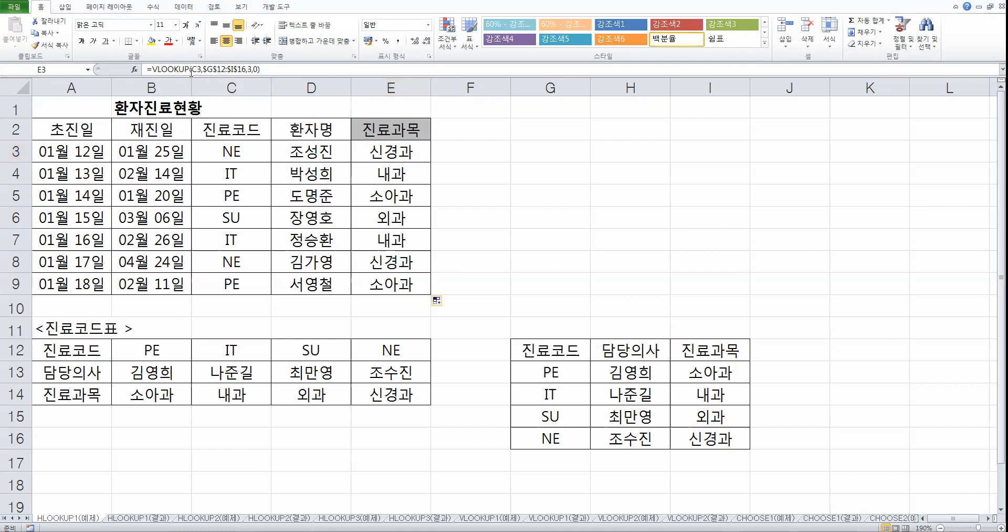
pyautogui.click(525, 156)
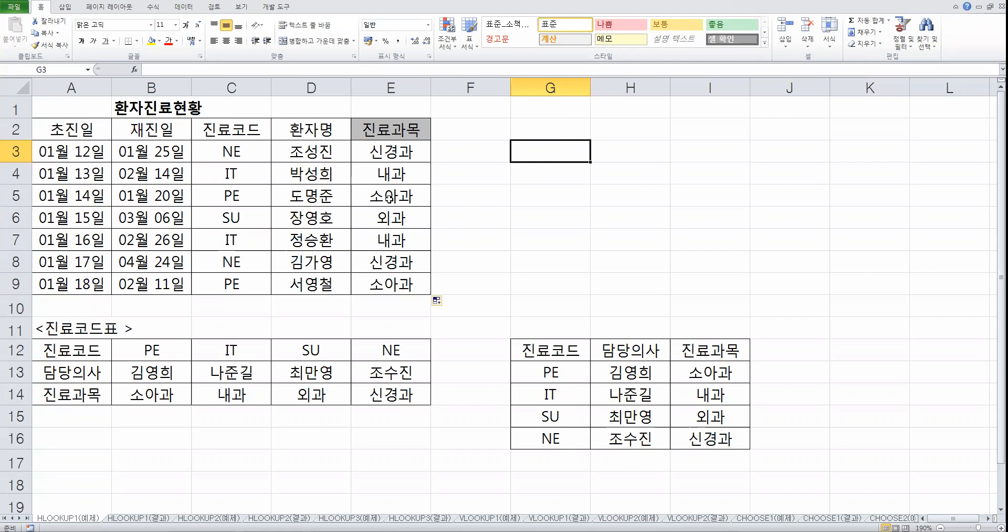
# Clear the VLOOKUP results from E3:E9 and return to cell E3
pyautogui.moveTo(396, 149); pyautogui.dragTo(409, 281)
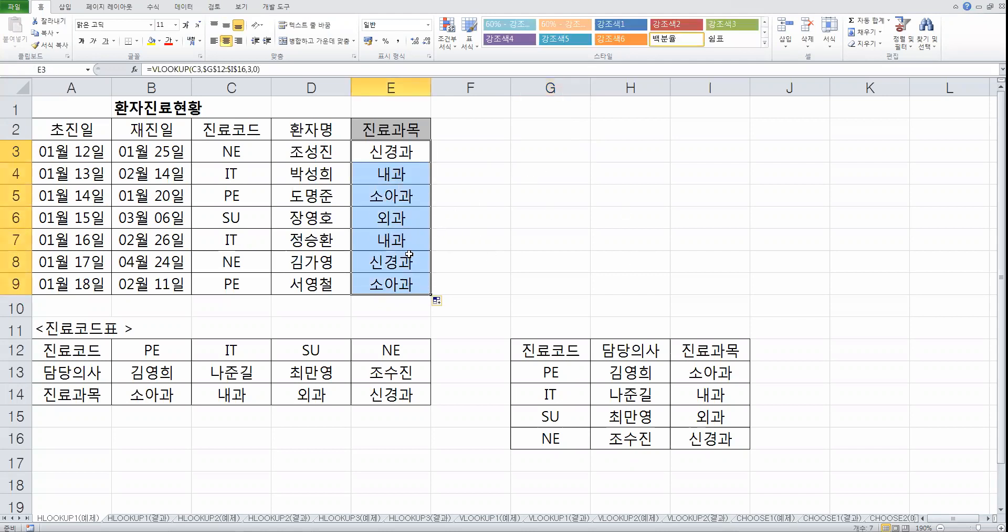
pyautogui.press('Delete')
pyautogui.click(390, 152)
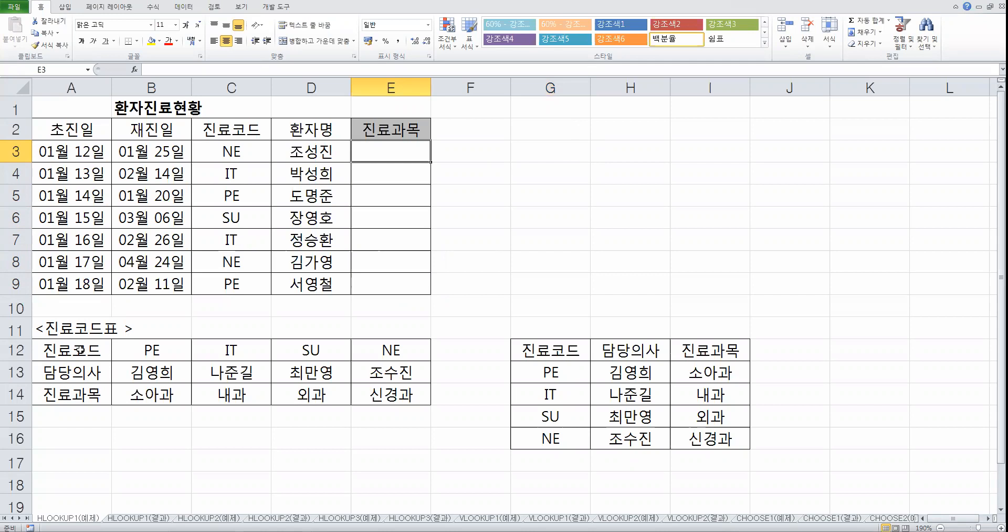
# Compare the horizontal code table A12:E14 and its row headings with the transposed table's header row G12:I12
pyautogui.moveTo(79, 349); pyautogui.dragTo(365, 401)
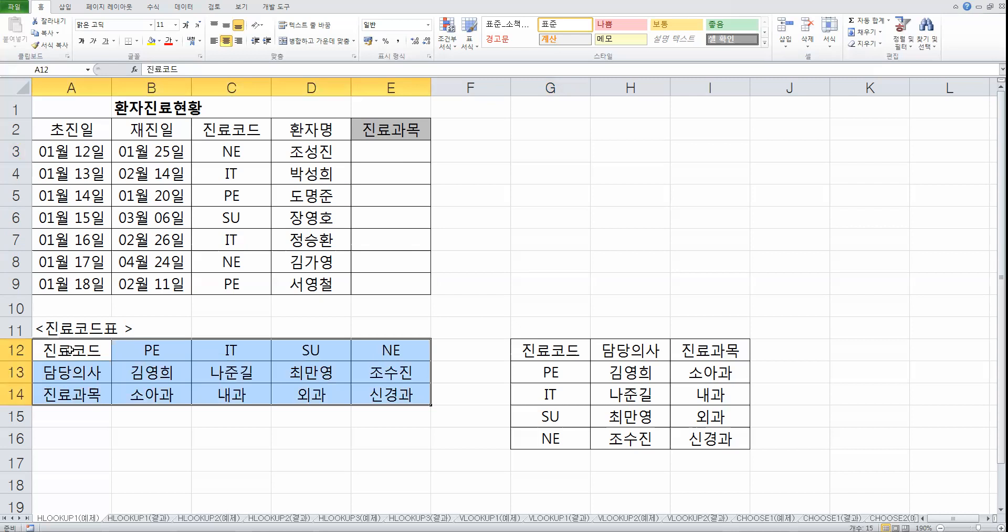
pyautogui.moveTo(537, 344); pyautogui.dragTo(698, 352)
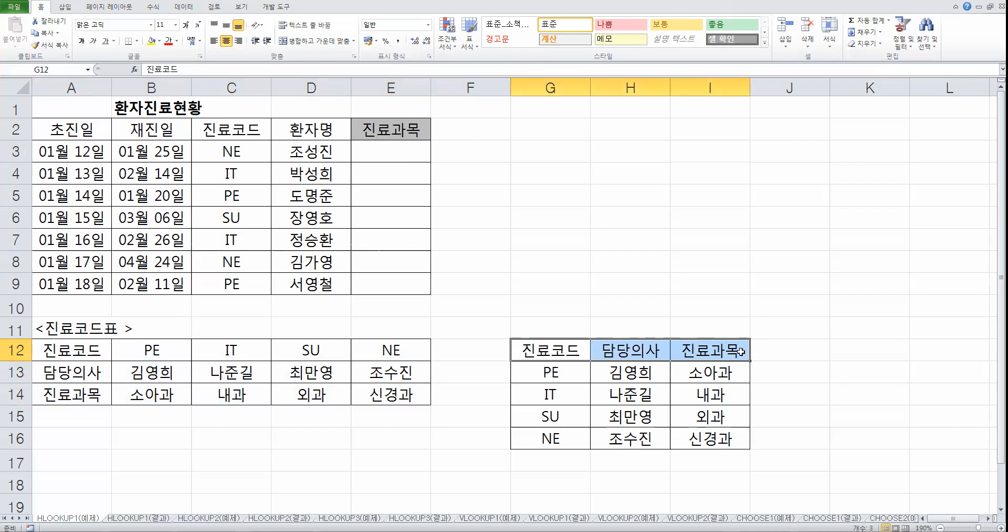
pyautogui.moveTo(60, 353); pyautogui.dragTo(68, 395)
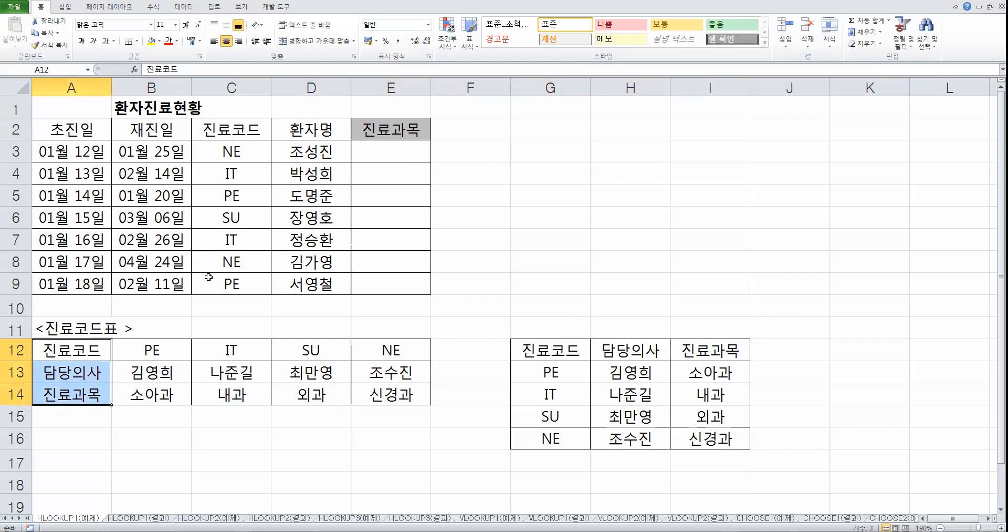
# Insert the HLOOKUP function from the 모두 category into cell E3
pyautogui.click(383, 159)
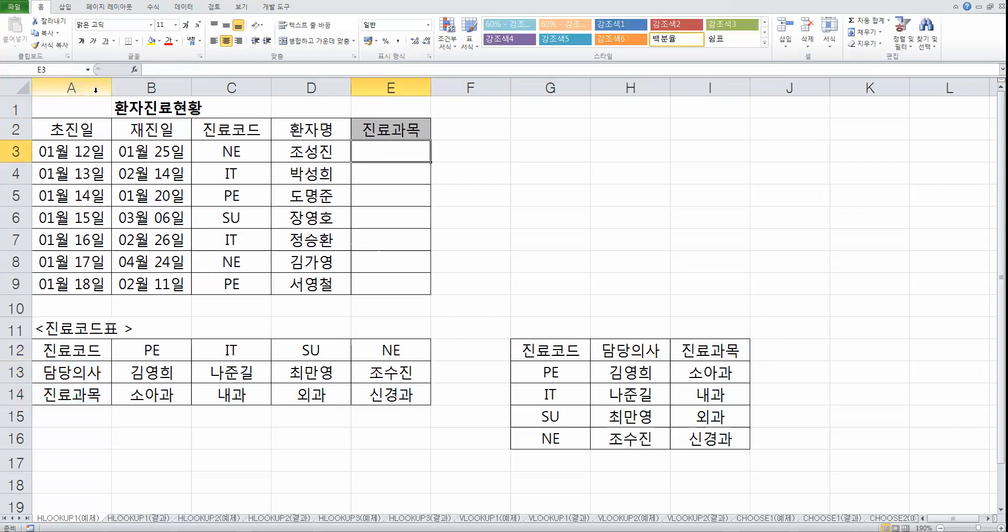
pyautogui.click(135, 68)
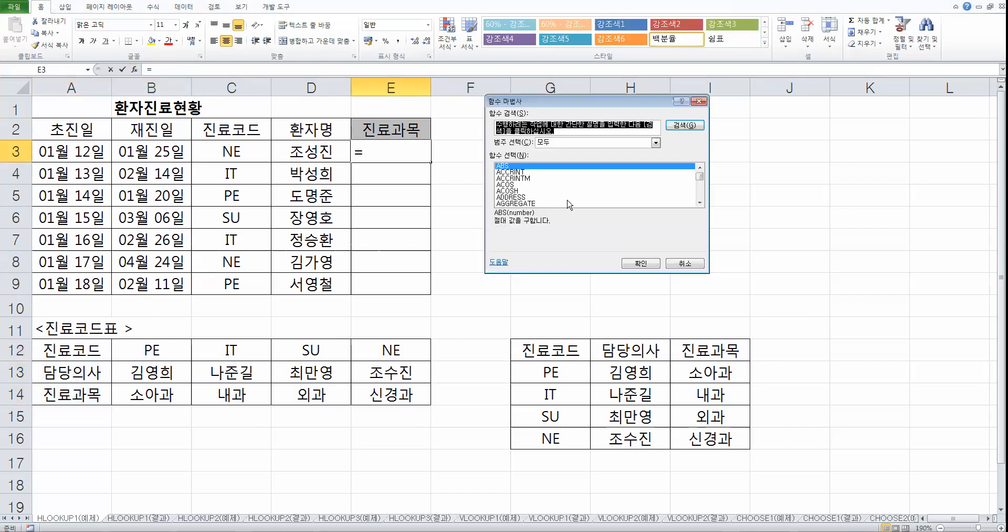
pyautogui.click(569, 198)
pyautogui.press('h')
pyautogui.click(527, 191)
pyautogui.doubleClick(526, 191)
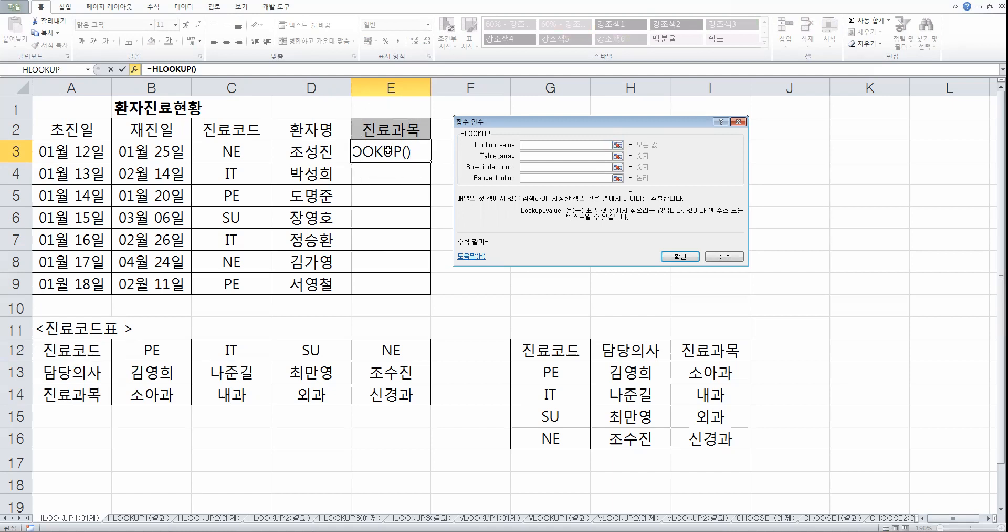
# Set HLOOKUP's Lookup_value to C3 and its Table_array to the absolute range $A$12:$E$14
pyautogui.click(235, 152)
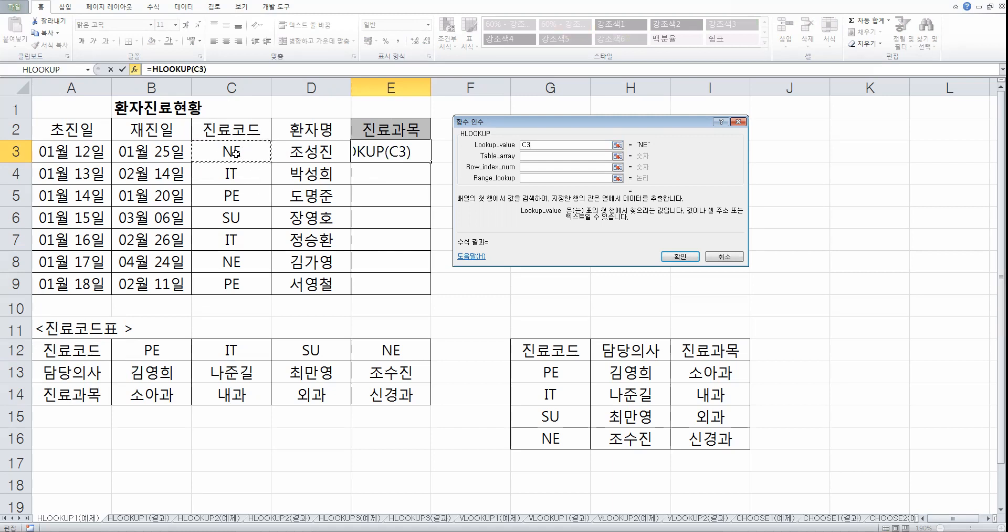
pyautogui.click(524, 155)
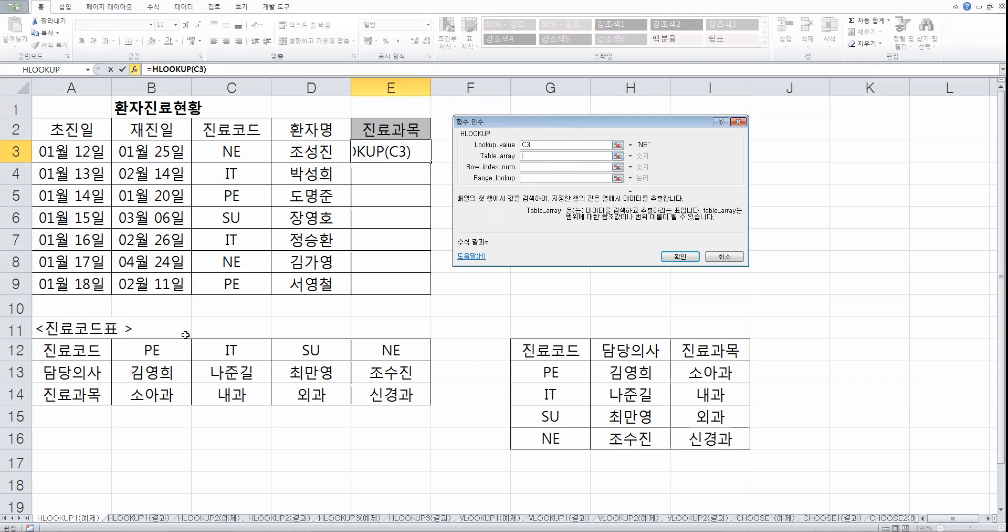
pyautogui.moveTo(84, 349); pyautogui.dragTo(387, 391)
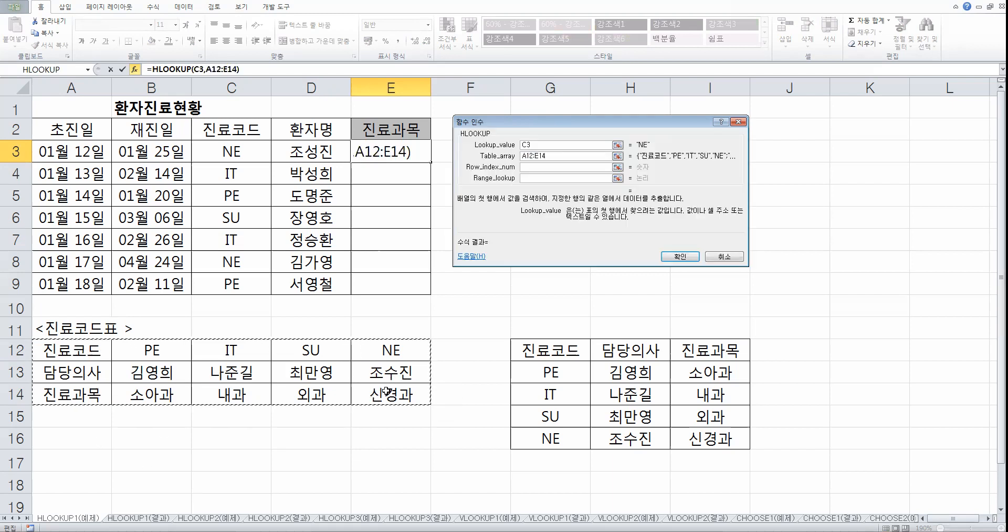
pyautogui.press('F4')
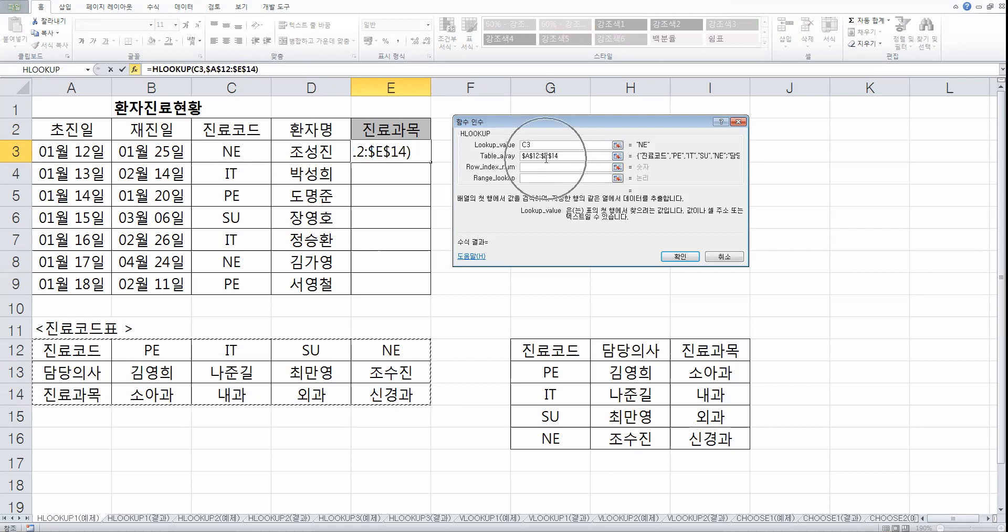
# Set HLOOKUP's Row_index_num to 3 and Range_lookup to 0 for an exact match
pyautogui.click(536, 167)
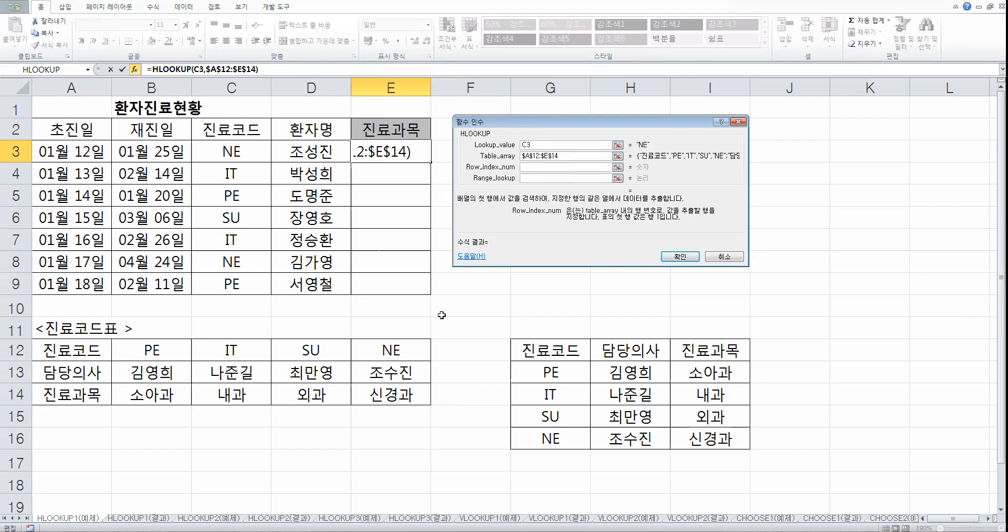
pyautogui.write('3')
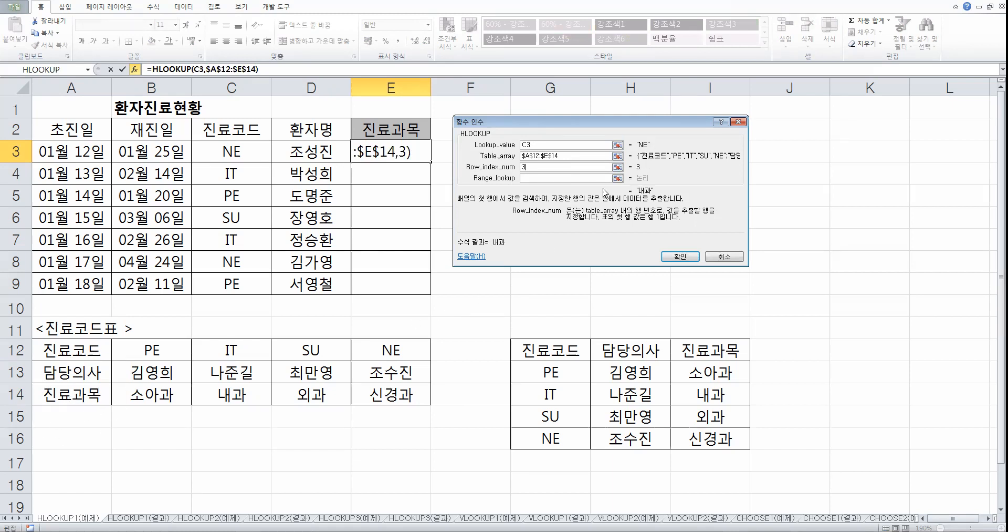
pyautogui.click(533, 179)
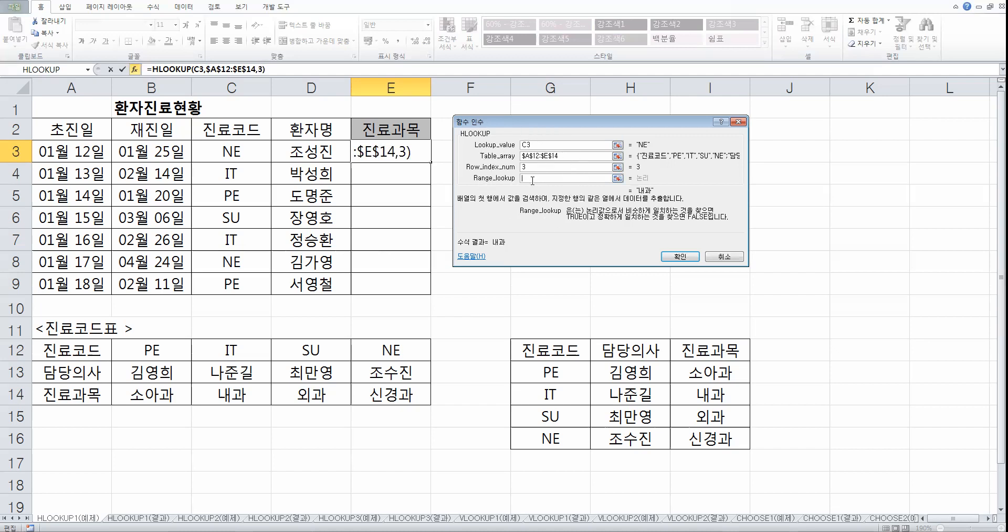
pyautogui.press('ctrl')
pyautogui.press('ctrl')
pyautogui.write('0')
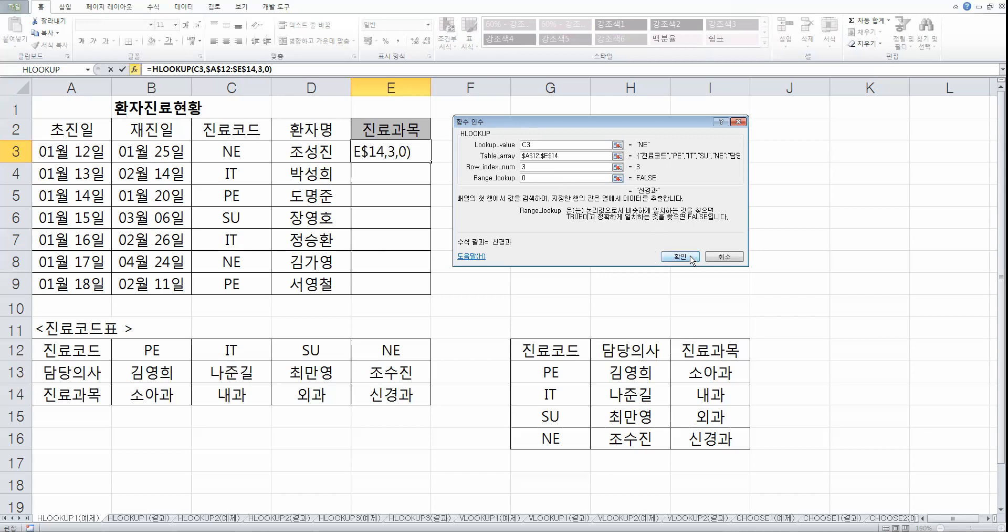
# Confirm the HLOOKUP formula in E3, fill it down to E9, and deselect the column
pyautogui.click(681, 256)
pyautogui.moveTo(430, 163); pyautogui.dragTo(415, 292)
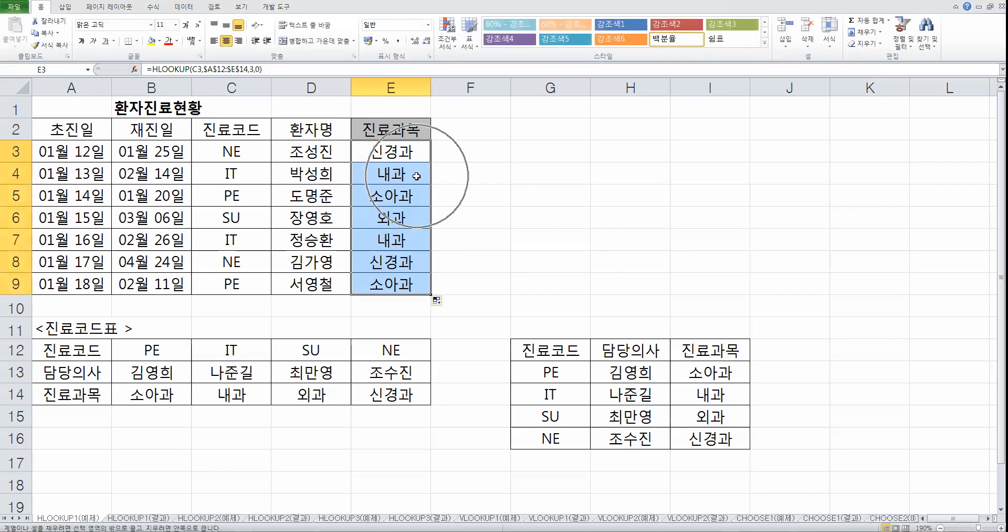
pyautogui.click(462, 171)
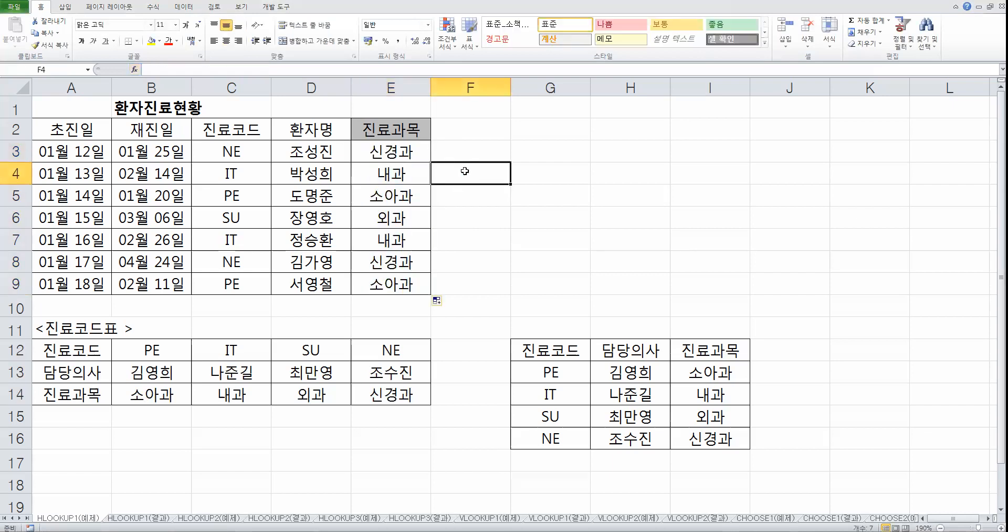
pyautogui.click(586, 196)
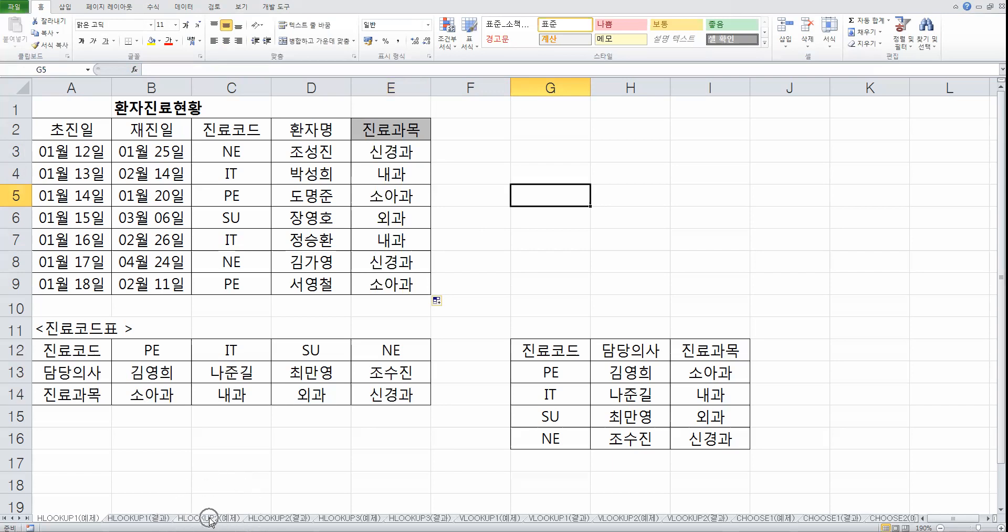
# Open the HLOOKUP2(예제) sheet and select C3, the first empty 대출가능액 cell
pyautogui.click(211, 518)
pyautogui.keyDown('ctrl'); pyautogui.scroll(2, 263, 365); pyautogui.keyUp('ctrl')
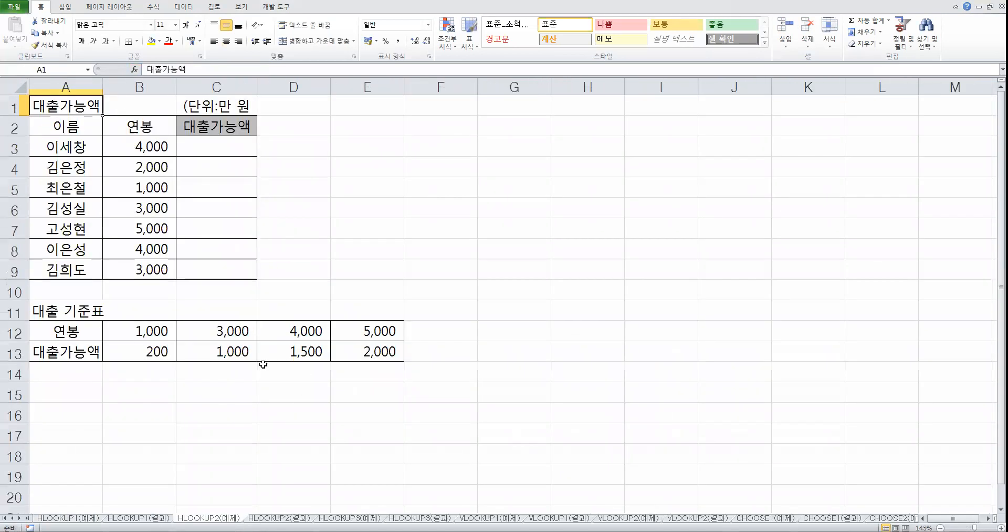
pyautogui.click(230, 145)
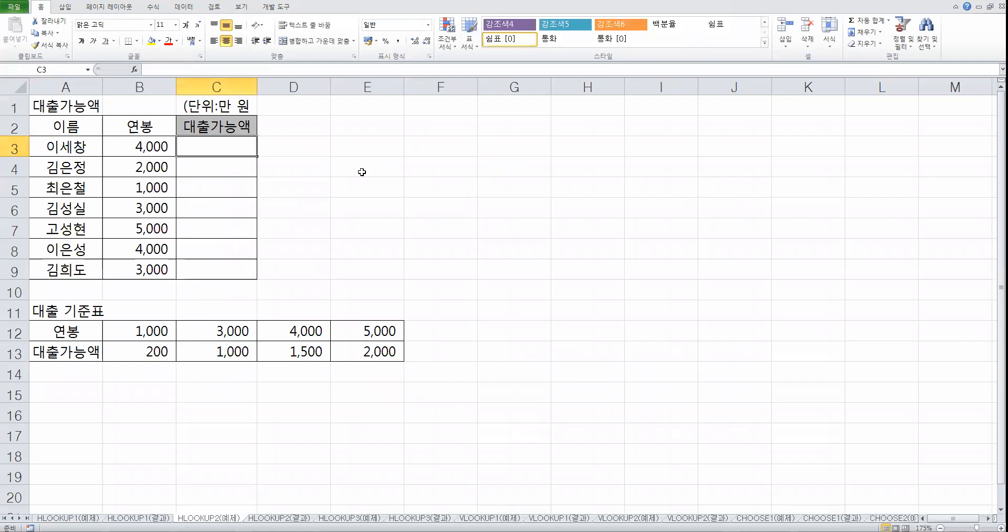
# Examine the 대출 기준표 in A12:E13, comparing its header column and the 대출가능액 under the first 연봉 values
pyautogui.moveTo(75, 338); pyautogui.dragTo(371, 353)
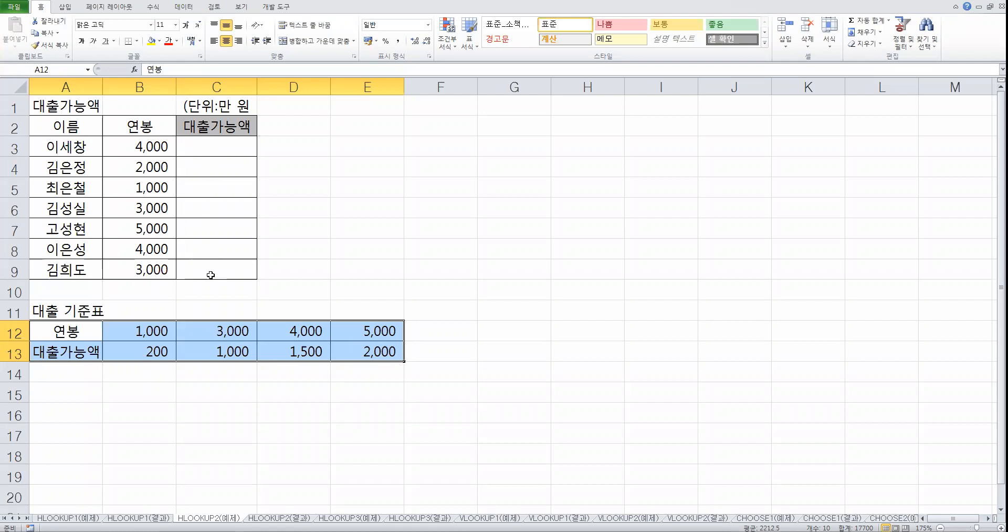
pyautogui.moveTo(74, 330); pyautogui.dragTo(377, 356)
pyautogui.moveTo(68, 334); pyautogui.dragTo(68, 350)
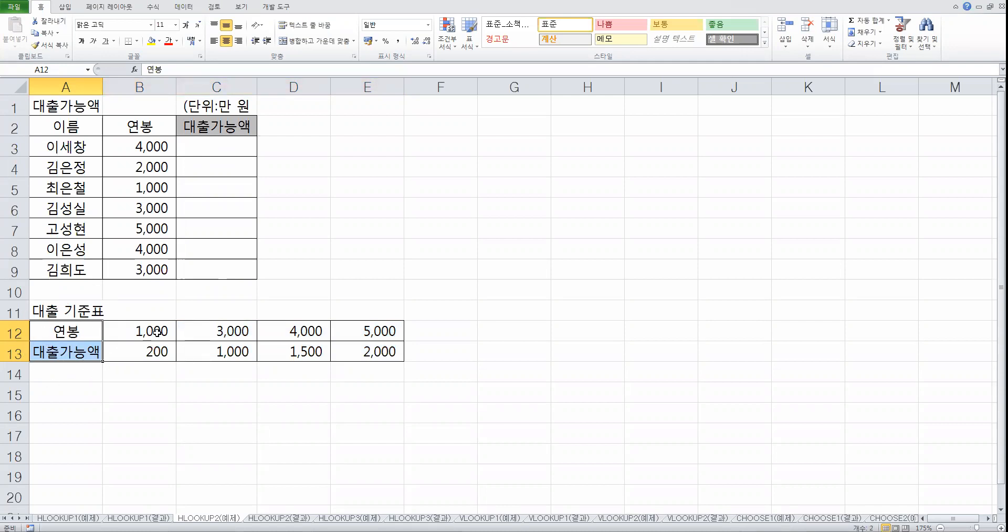
pyautogui.click(244, 142)
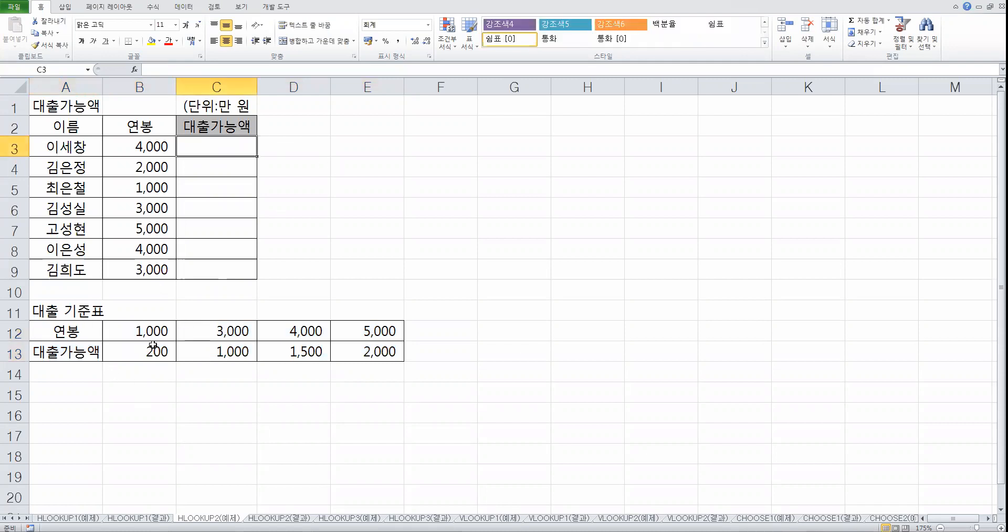
pyautogui.moveTo(150, 332); pyautogui.dragTo(352, 354)
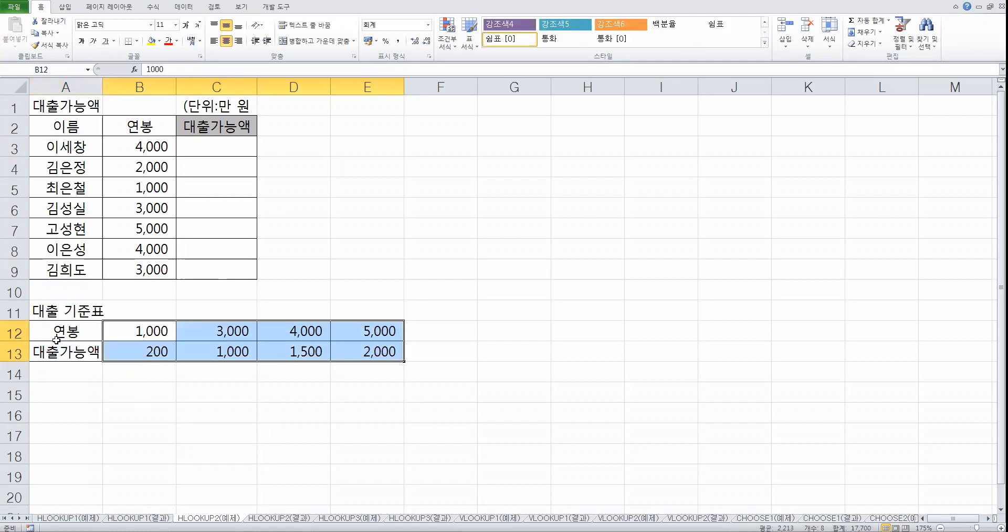
pyautogui.click(153, 332)
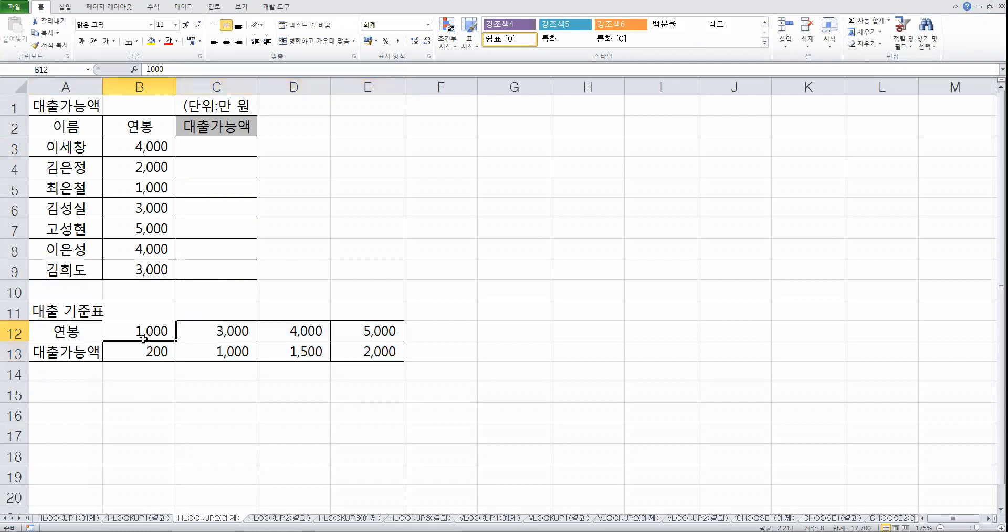
pyautogui.click(159, 353)
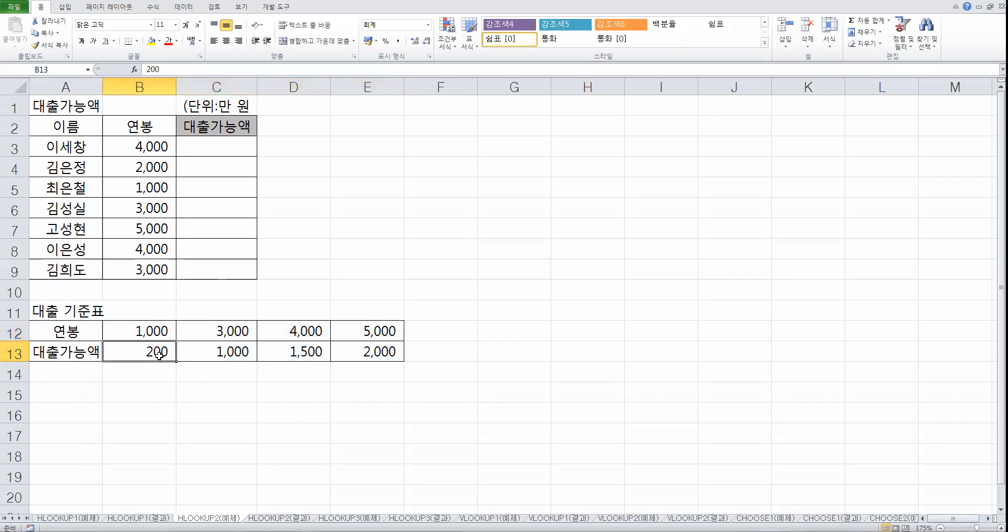
pyautogui.click(224, 332)
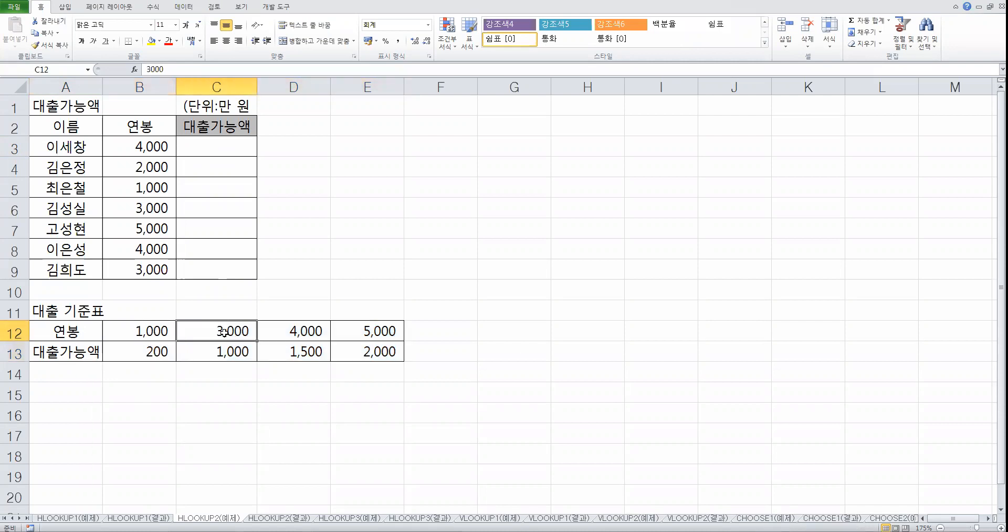
pyautogui.click(231, 353)
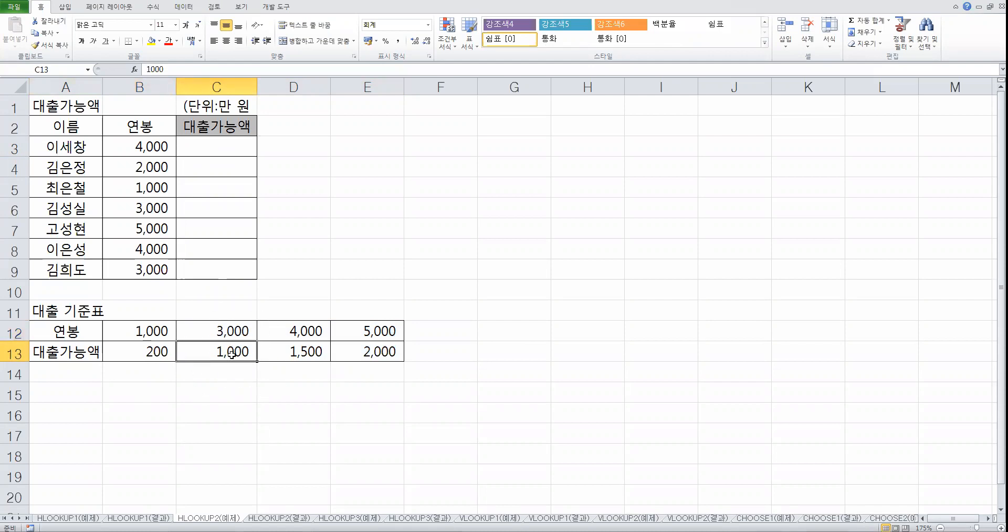
# Examine how the 연봉 brackets in row 12 map to loan amounts, column by column from B to E
pyautogui.click(142, 330)
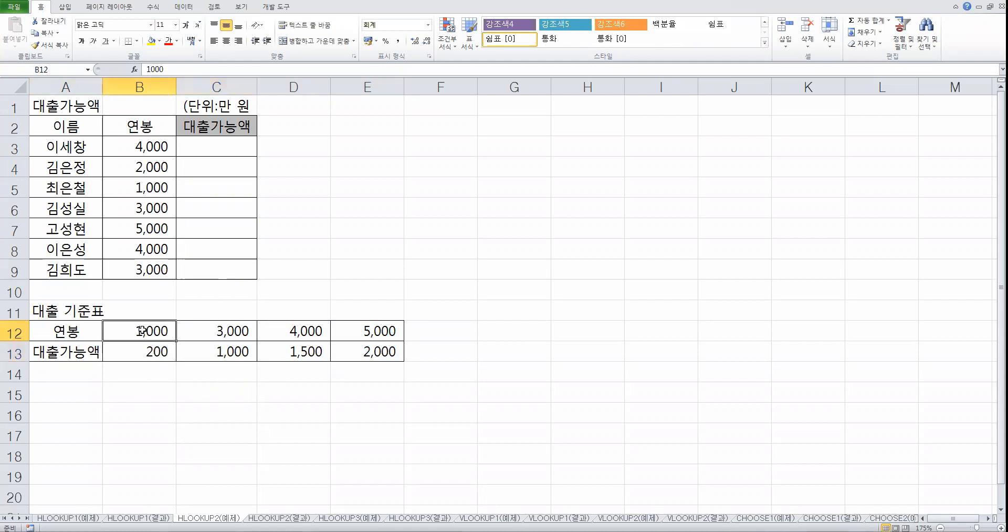
pyautogui.click(233, 332)
pyautogui.click(143, 332)
pyautogui.moveTo(136, 333); pyautogui.dragTo(139, 350)
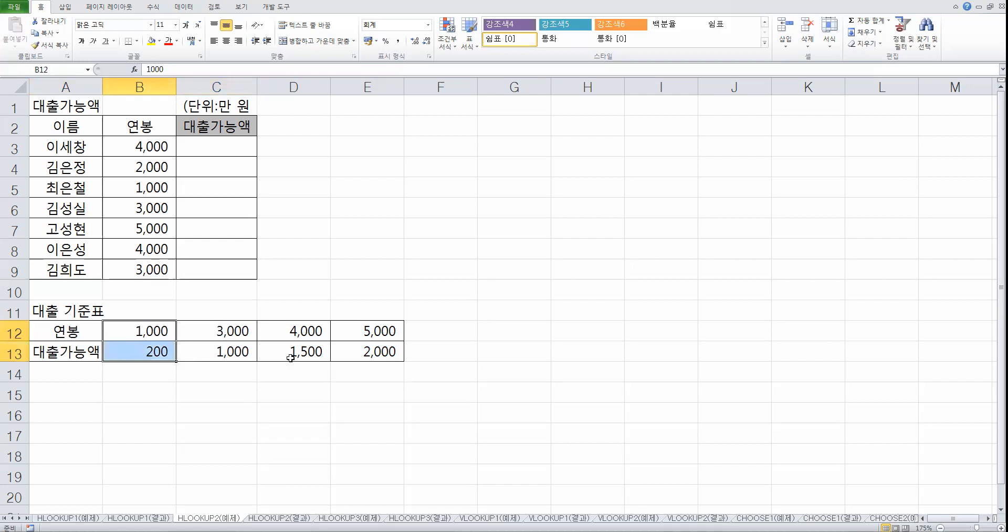
pyautogui.click(229, 334)
pyautogui.moveTo(229, 336)
pyautogui.mouseDown()
pyautogui.moveTo(228, 353)
pyautogui.moveTo(231, 334)
pyautogui.mouseUp()
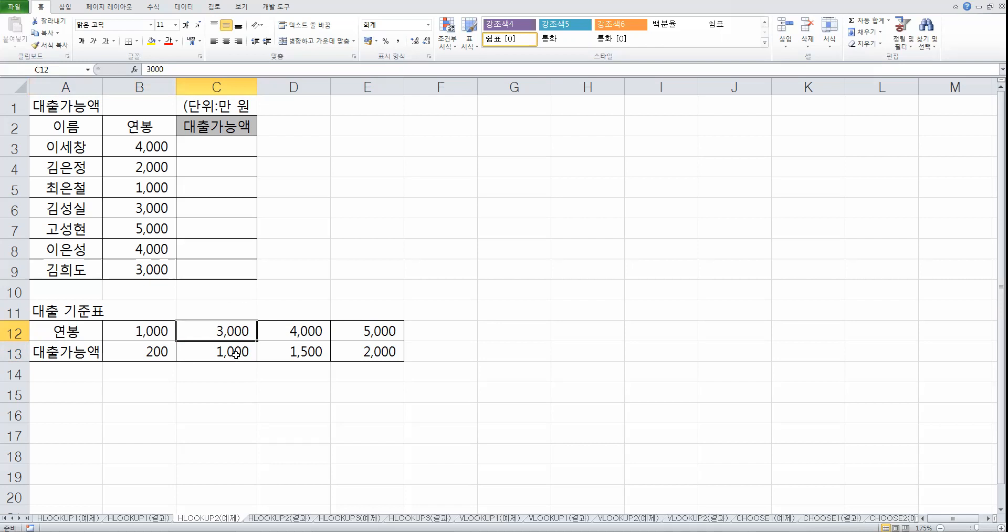
pyautogui.click(153, 331)
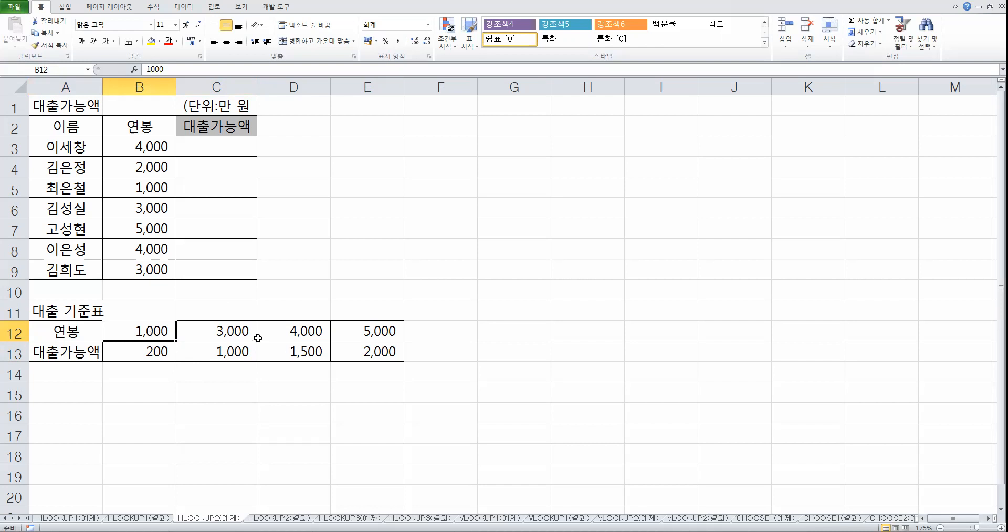
pyautogui.moveTo(302, 329); pyautogui.dragTo(300, 355)
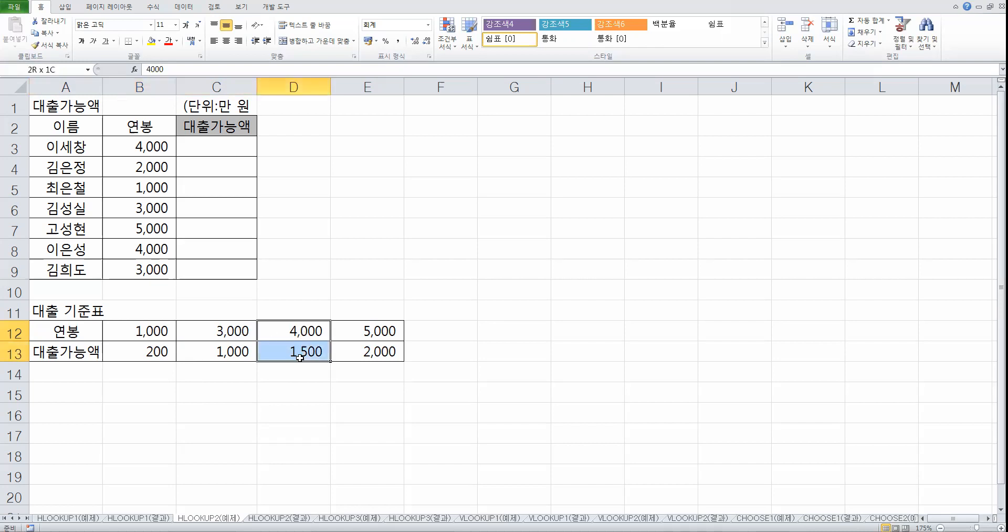
pyautogui.moveTo(387, 333); pyautogui.dragTo(386, 356)
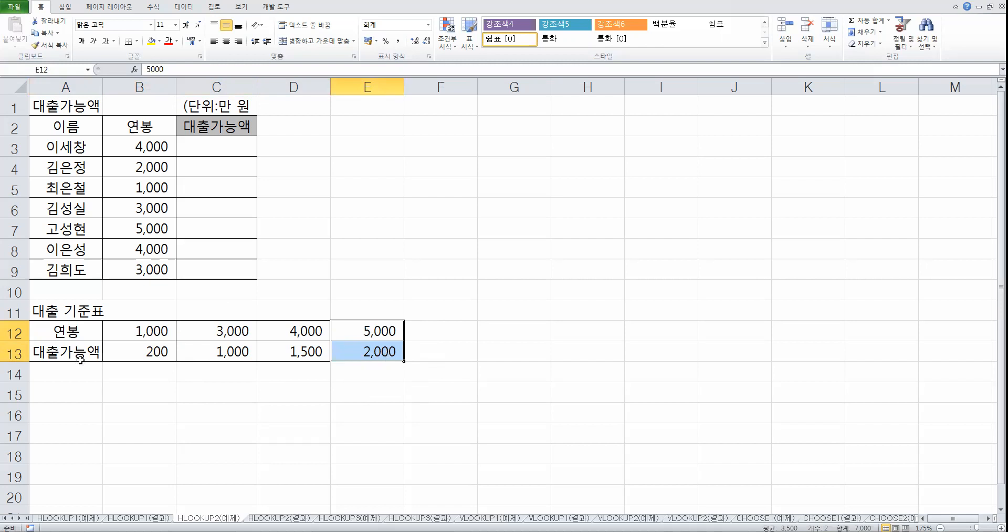
pyautogui.click(146, 335)
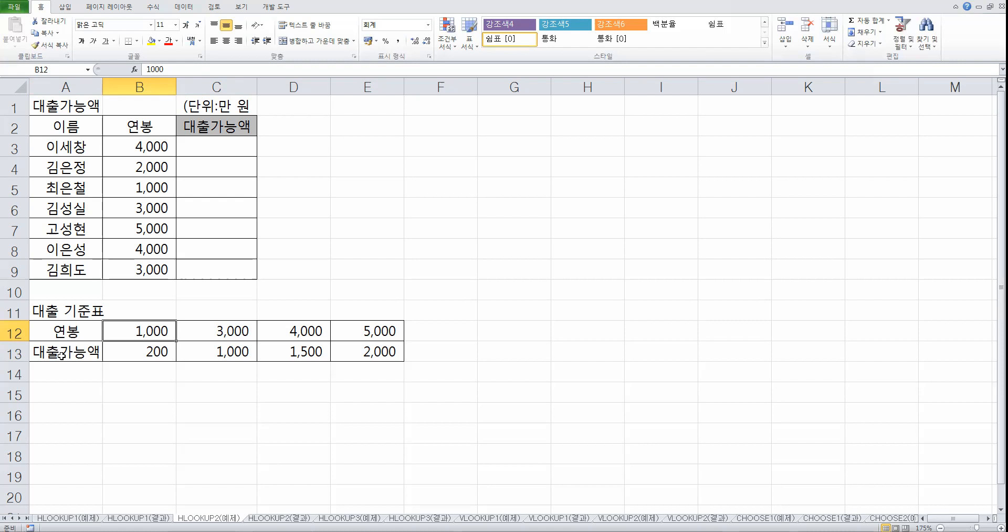
pyautogui.moveTo(146, 328); pyautogui.dragTo(146, 346)
pyautogui.click(164, 327)
pyautogui.click(220, 147)
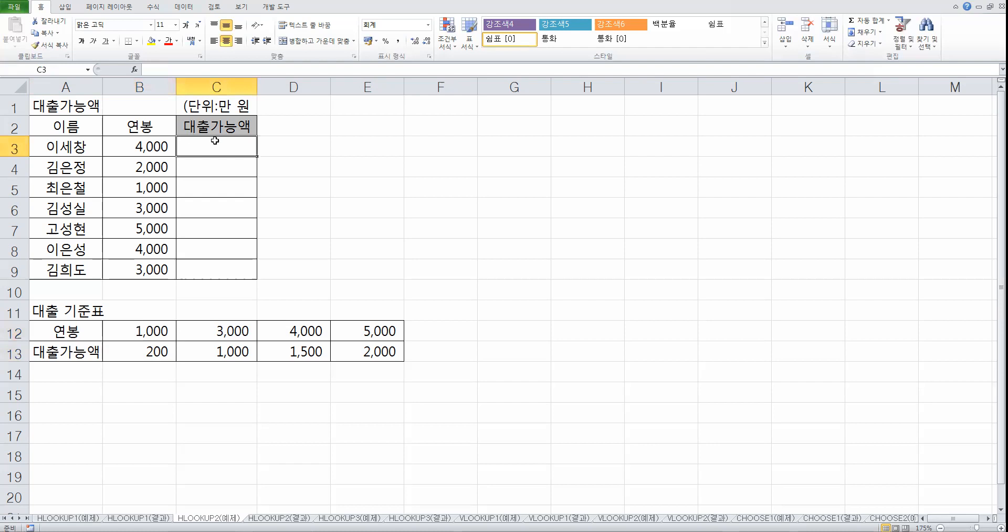
pyautogui.moveTo(71, 332); pyautogui.dragTo(378, 351)
pyautogui.moveTo(73, 331); pyautogui.dragTo(72, 349)
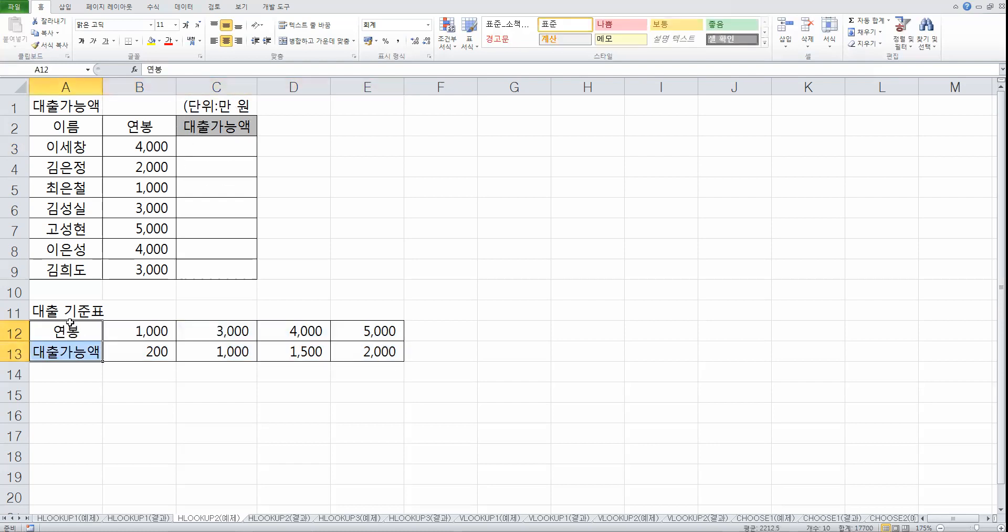
# Insert the HLOOKUP function into C3, the first empty 대출가능액 cell
pyautogui.click(217, 145)
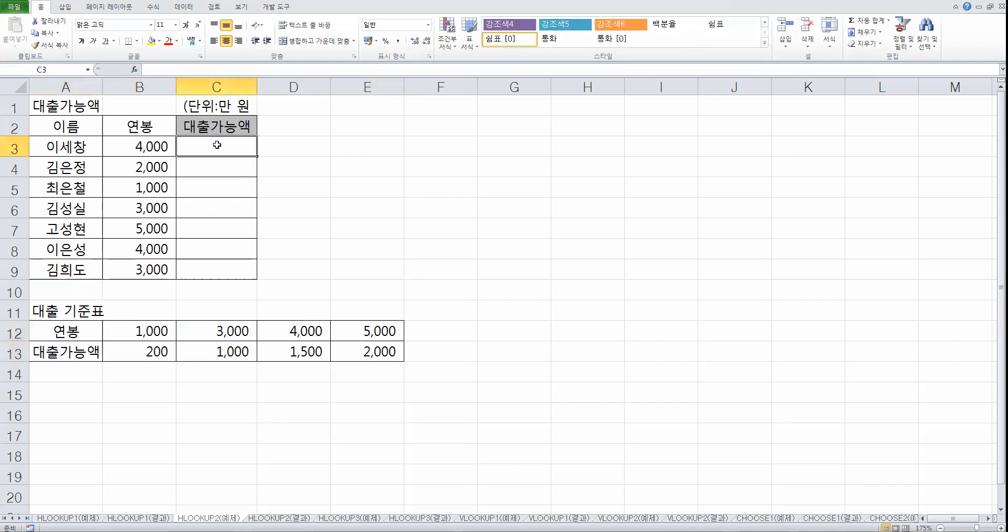
pyautogui.click(135, 70)
pyautogui.click(573, 198)
pyautogui.press('h')
pyautogui.scroll(-2, 587, 208)
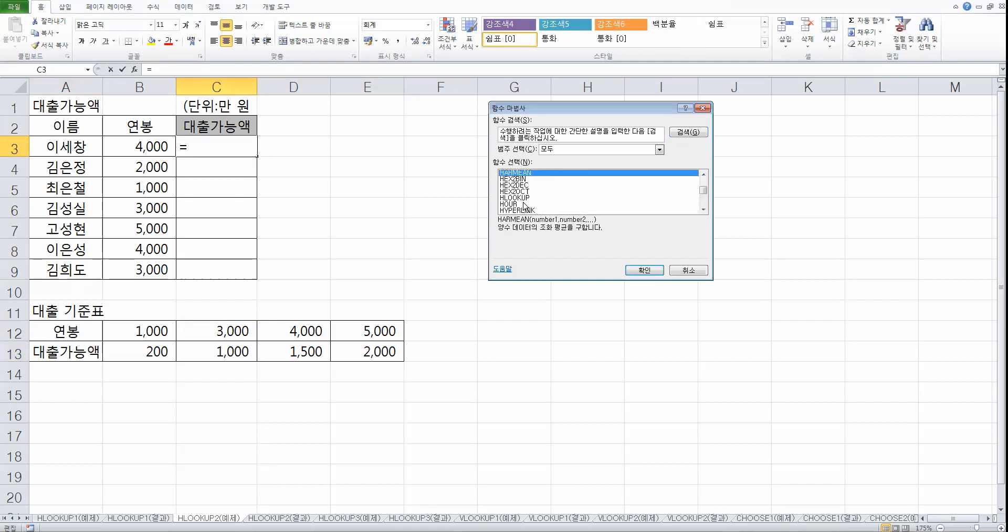
pyautogui.doubleClick(523, 198)
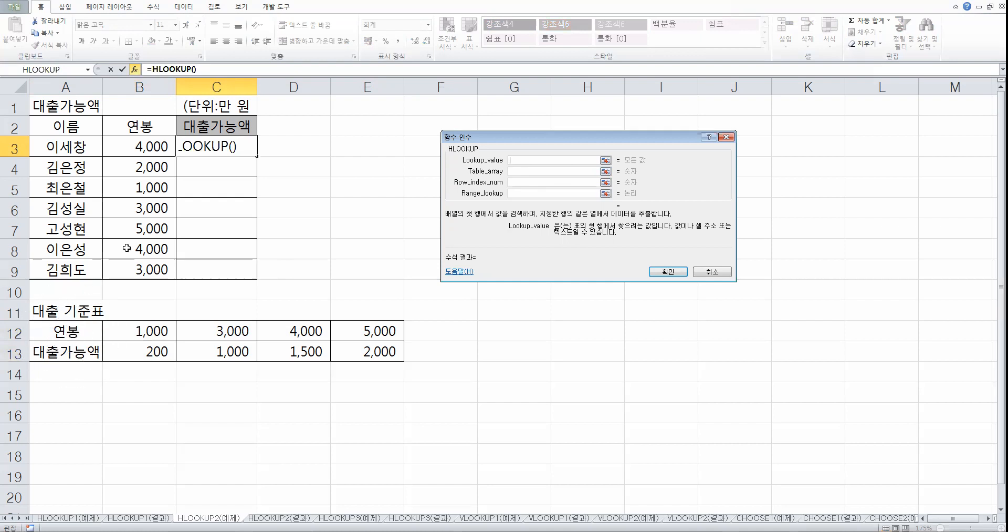
# Set HLOOKUP's Lookup_value to B3 and its Table_array to the absolute range $A$12:$E$13
pyautogui.click(216, 146)
pyautogui.click(151, 147)
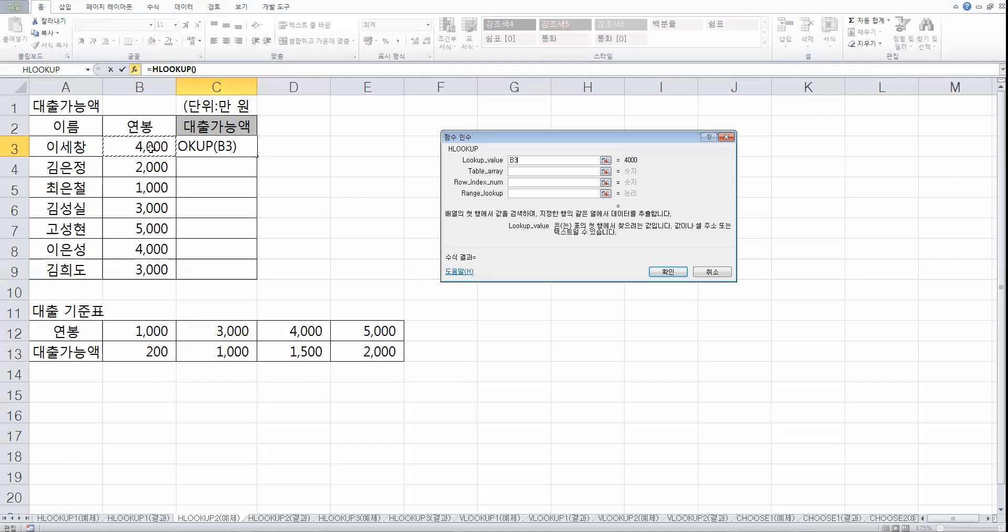
pyautogui.click(529, 171)
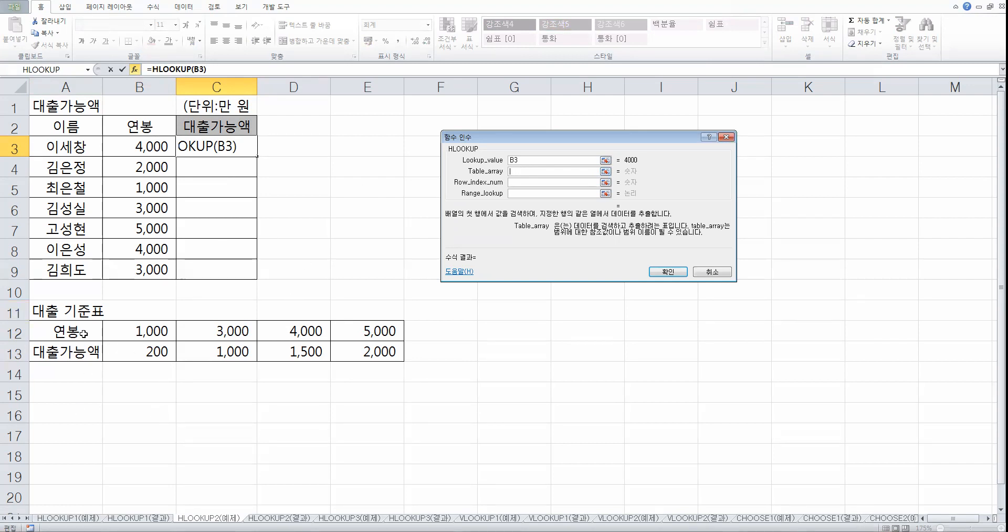
pyautogui.moveTo(70, 331); pyautogui.dragTo(366, 353)
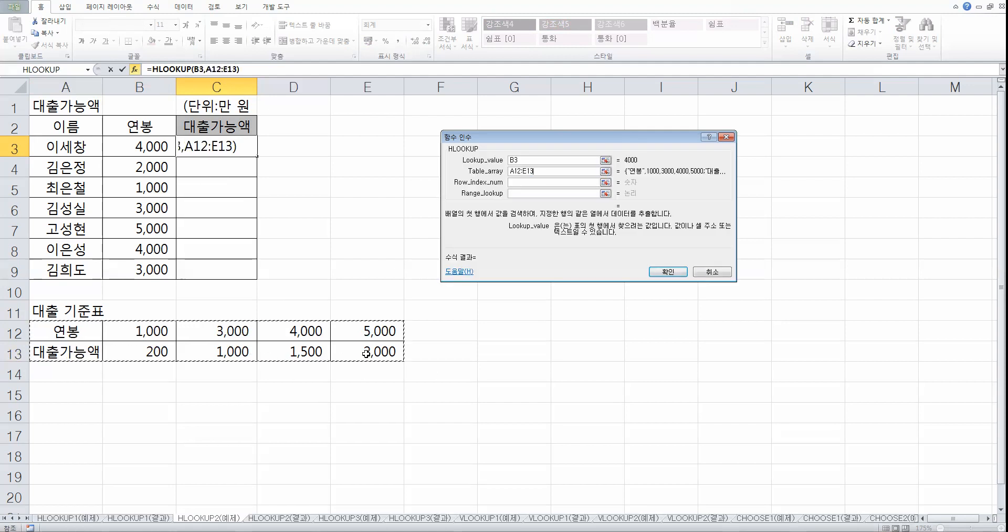
pyautogui.press('F4')
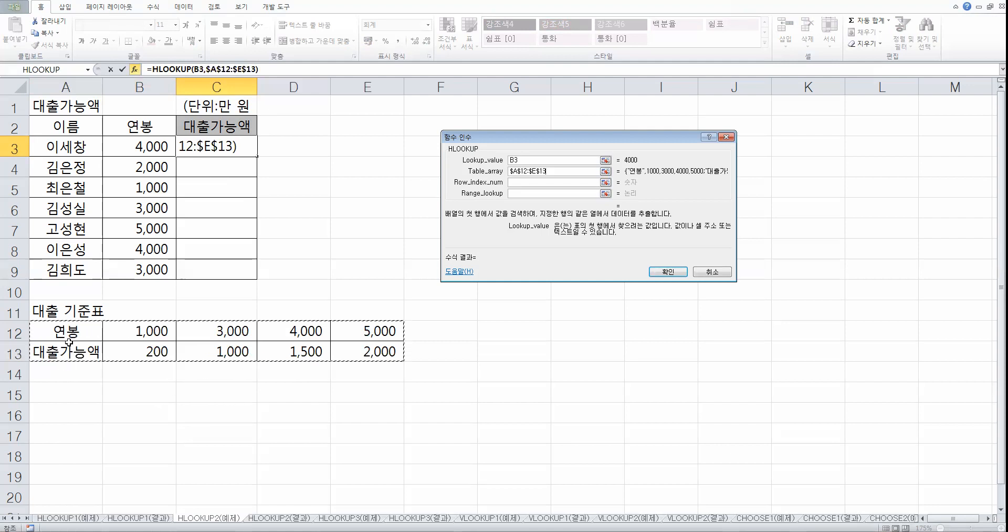
# Try $B$12:$E$13 without the header column as Table_array, and set it back to $A$12:$E$13
pyautogui.moveTo(142, 331); pyautogui.dragTo(382, 350)
pyautogui.press('F4')
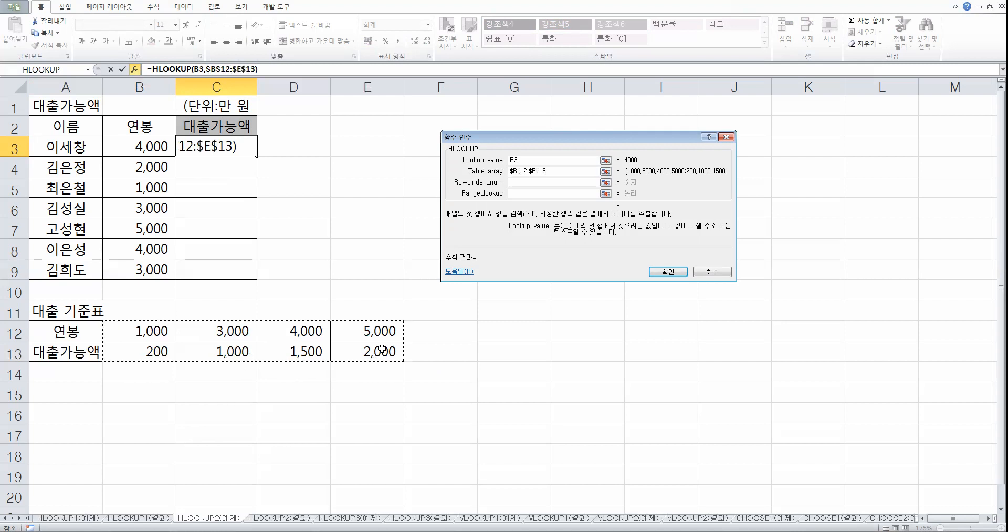
pyautogui.click(551, 172)
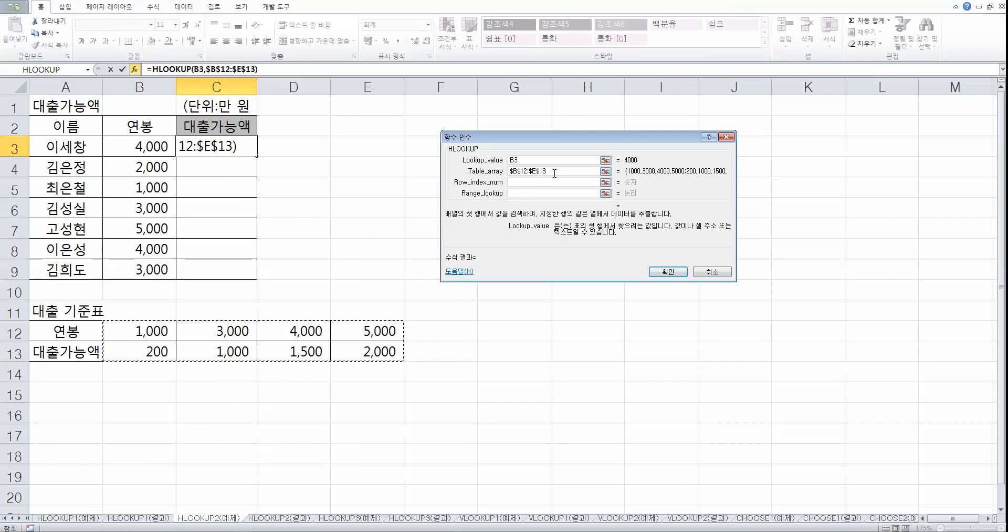
pyautogui.moveTo(551, 172); pyautogui.dragTo(510, 167)
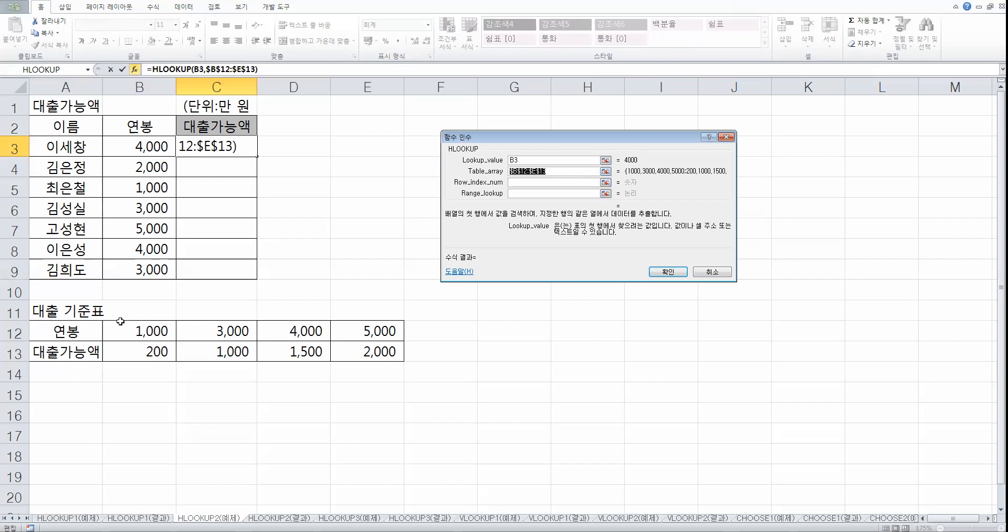
pyautogui.moveTo(68, 332); pyautogui.dragTo(373, 351)
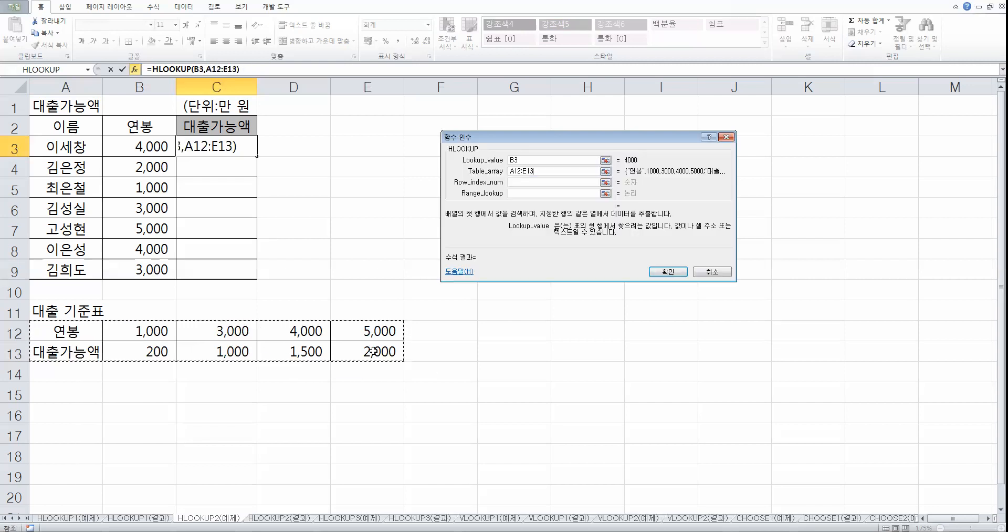
pyautogui.press('F4')
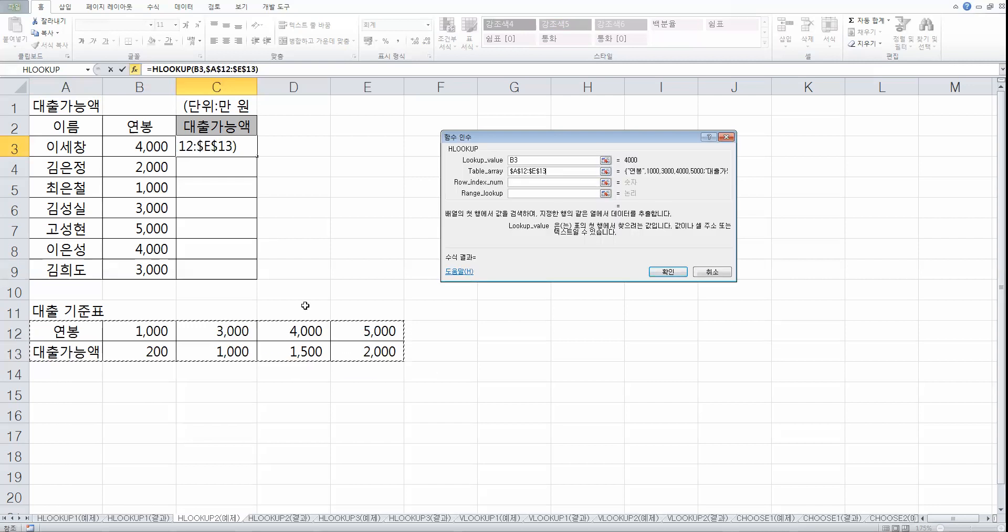
# Set HLOOKUP's Row_index_num to 2 and Range_lookup to 1 for an approximate match
pyautogui.click(535, 182)
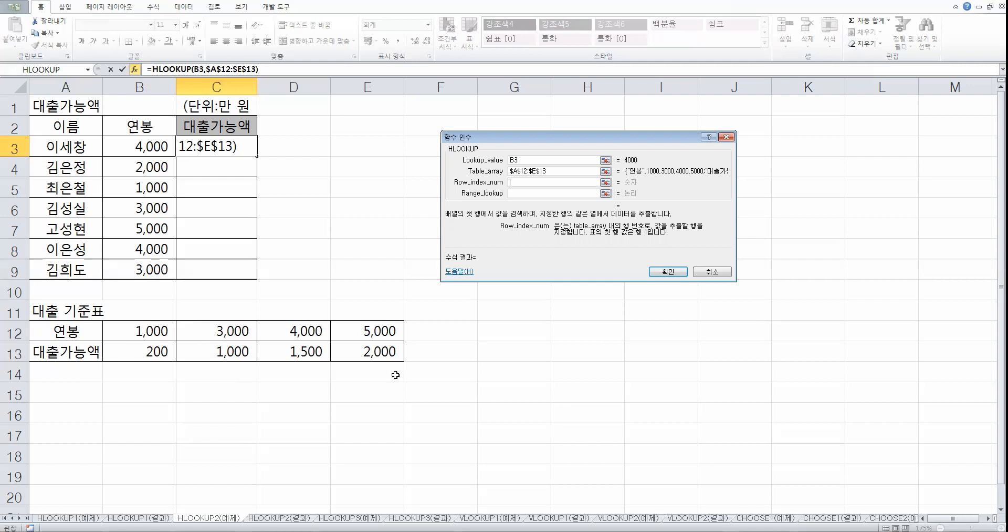
pyautogui.write('2')
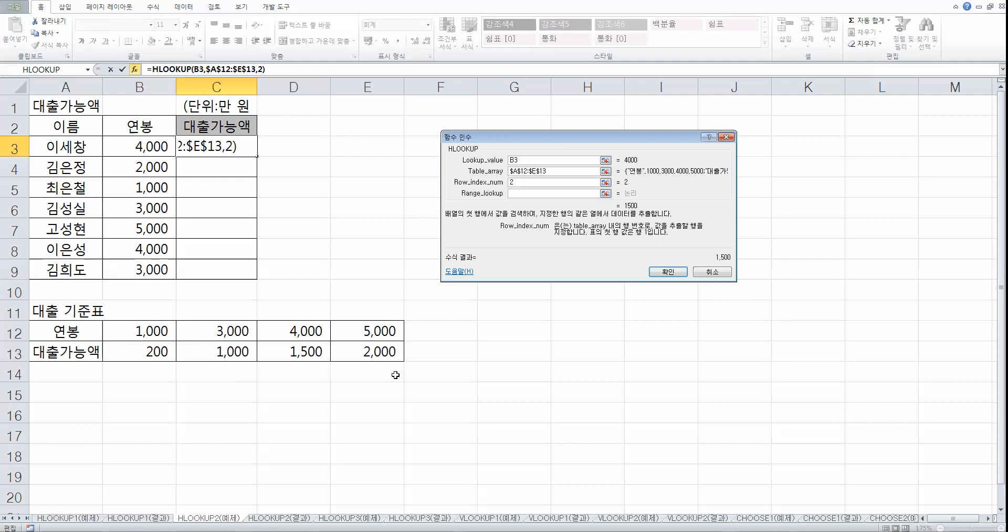
pyautogui.press('Tab')
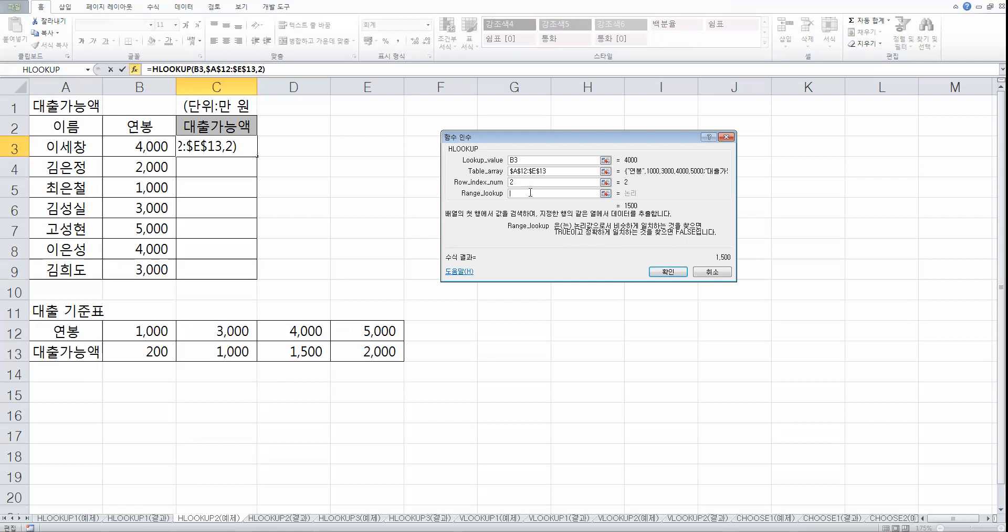
pyautogui.write('0')
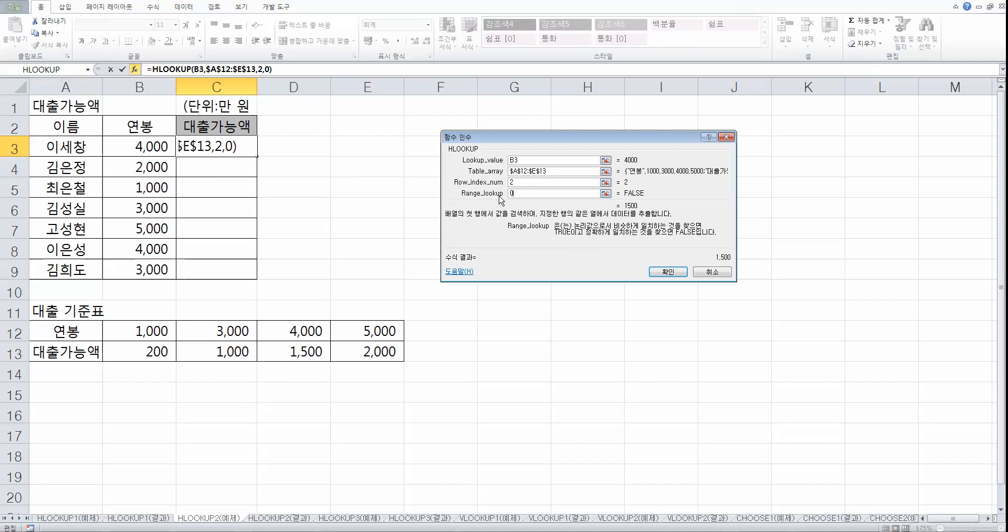
pyautogui.write('1')
# Confirm the HLOOKUP formula in C3 and fill it down to C9
pyautogui.click(668, 271)
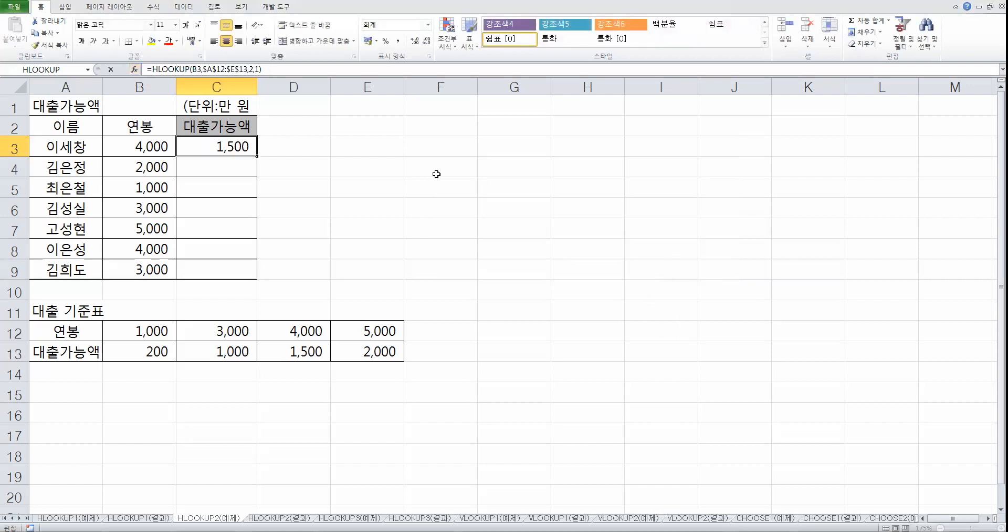
pyautogui.moveTo(255, 156); pyautogui.dragTo(256, 277)
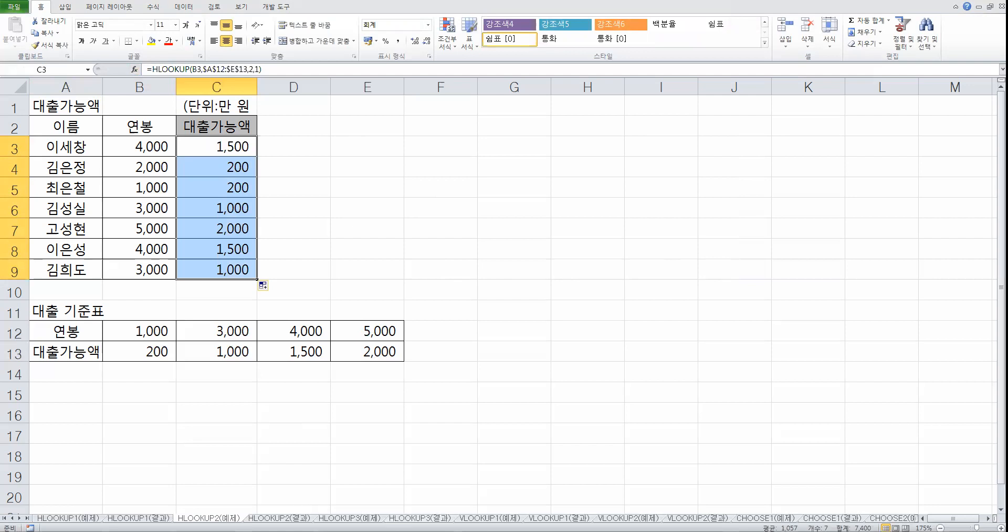
# Open the HLOOKUP3(예제) sheet and select the first 판매금액 cell, D3
pyautogui.click(344, 518)
pyautogui.scroll(4, 304, 292)
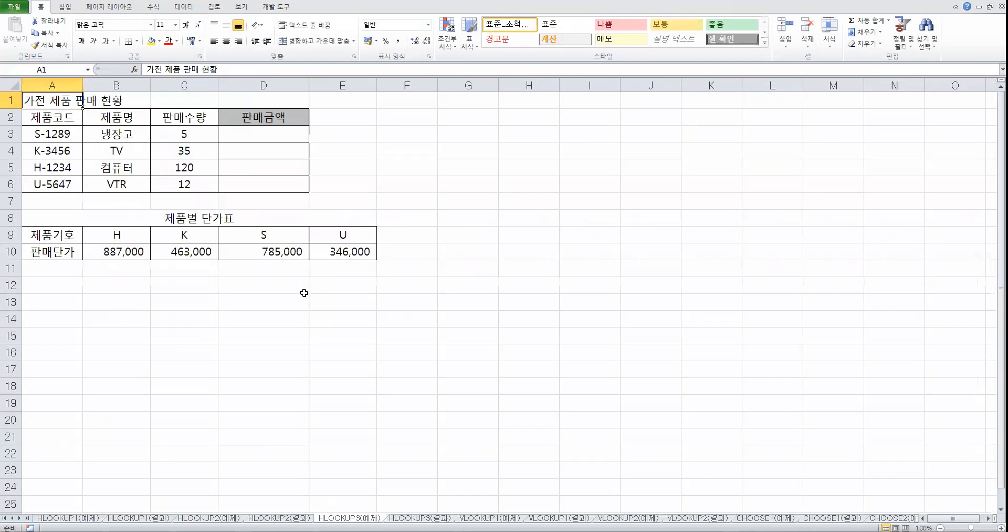
pyautogui.click(310, 138)
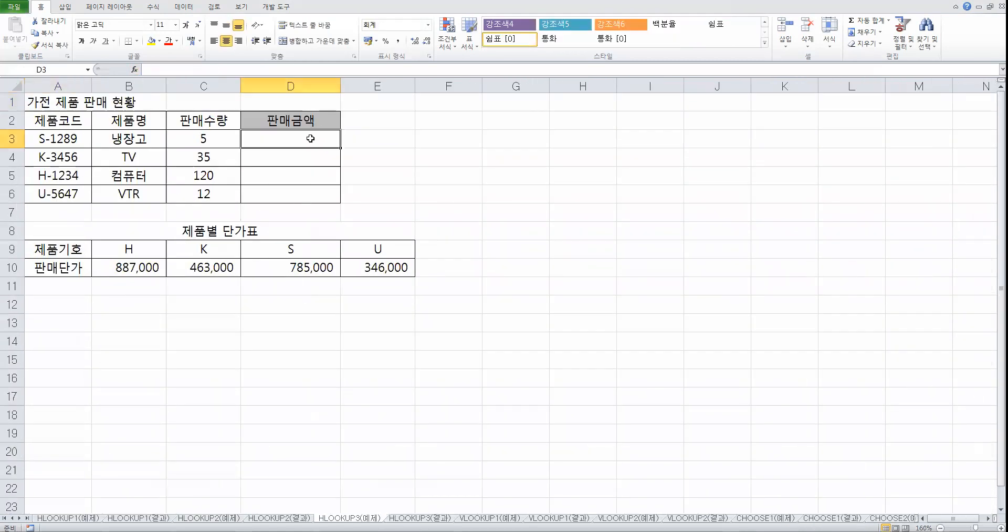
# Examine the 제품별 단가표 prices in B10:E10 and the 판매수량 in C3 that the 판매금액 calculation needs
pyautogui.moveTo(52, 252); pyautogui.dragTo(363, 267)
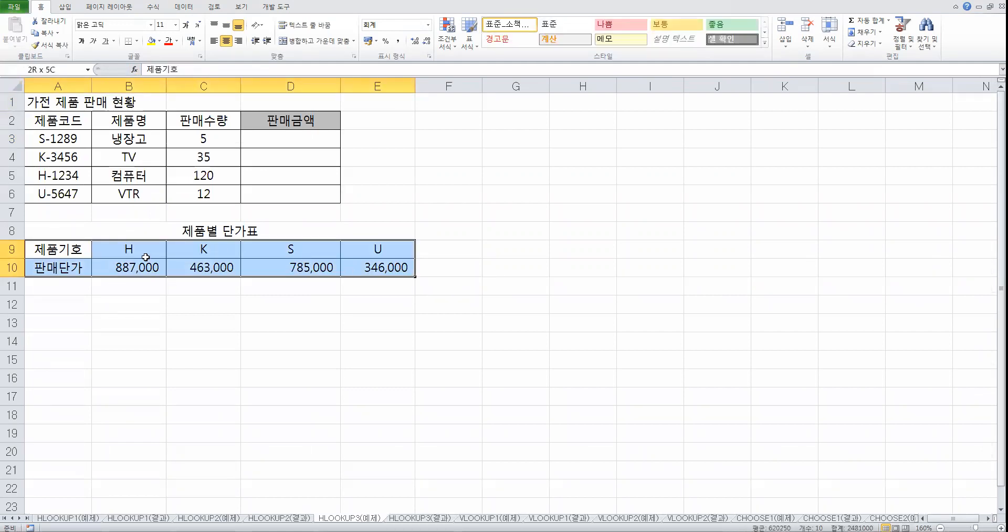
pyautogui.moveTo(126, 266); pyautogui.dragTo(374, 267)
pyautogui.click(370, 341)
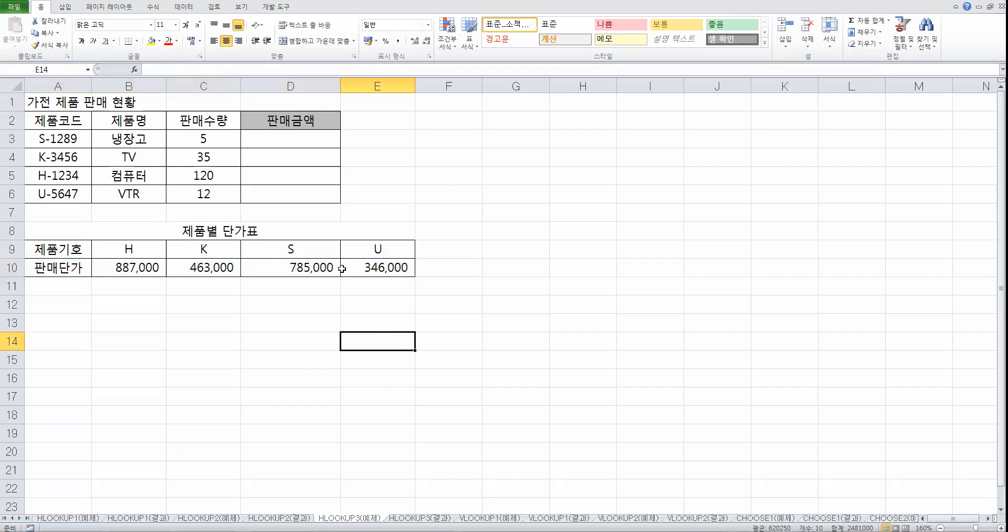
pyautogui.click(299, 142)
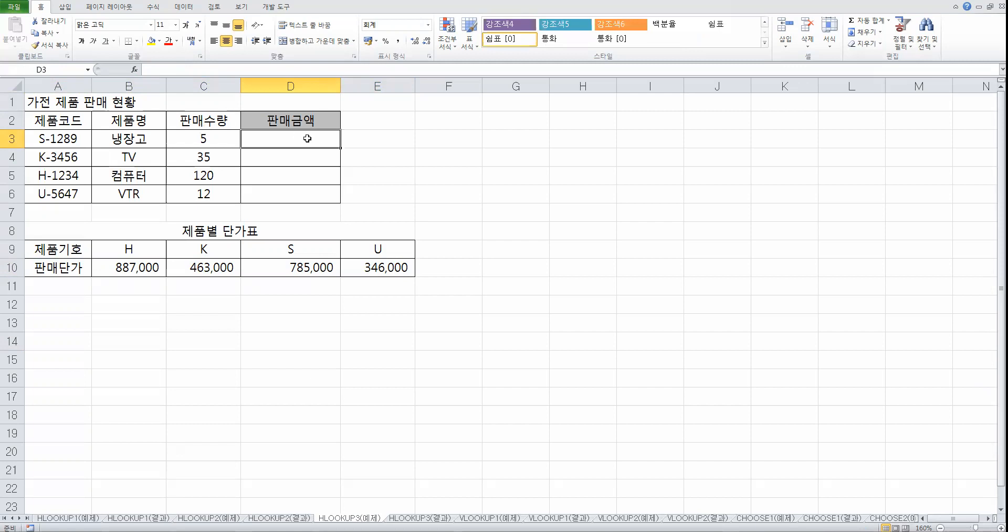
pyautogui.moveTo(135, 266); pyautogui.dragTo(351, 269)
pyautogui.click(202, 142)
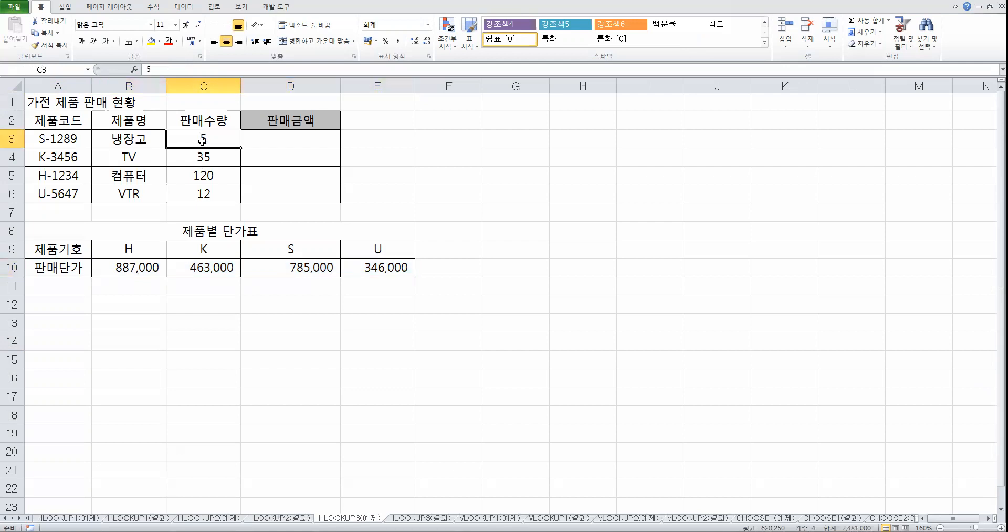
pyautogui.click(289, 135)
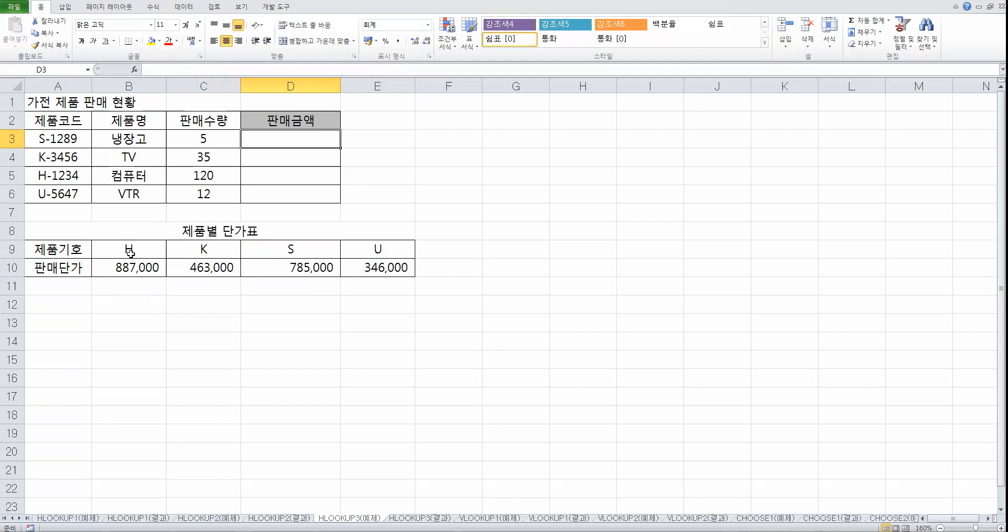
# Compare the 제품기호 letters in B9:E9 with the 제품코드 column and check the lookup range A9:E10
pyautogui.moveTo(131, 253); pyautogui.dragTo(355, 248)
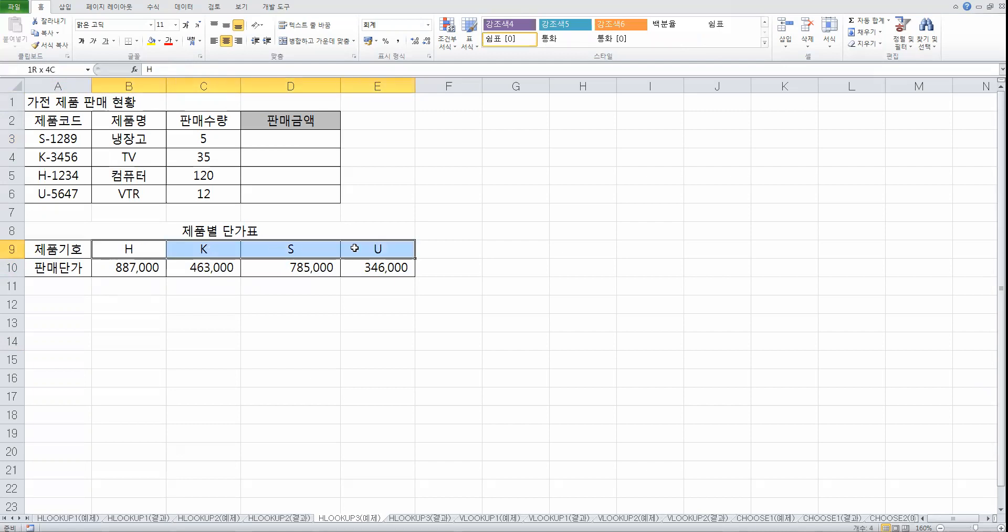
pyautogui.click(339, 247)
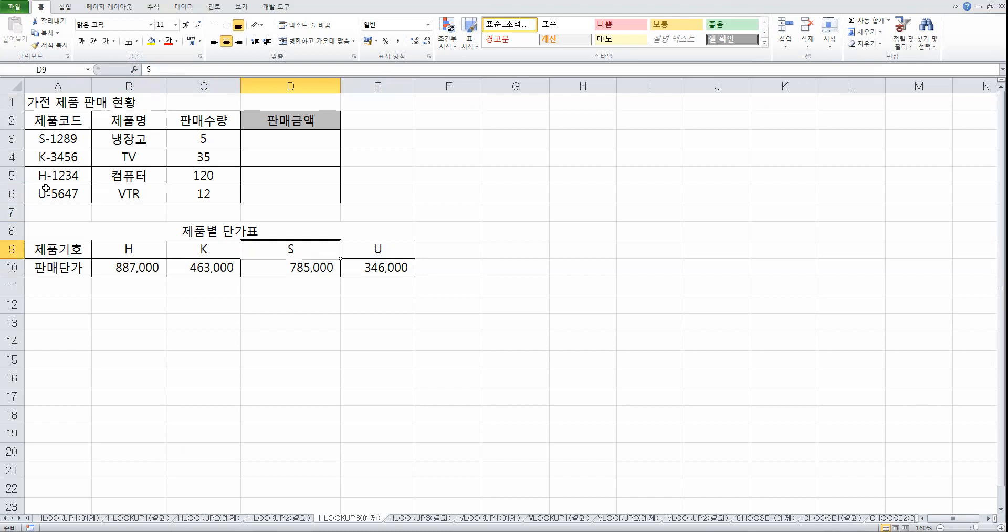
pyautogui.moveTo(134, 248); pyautogui.dragTo(360, 249)
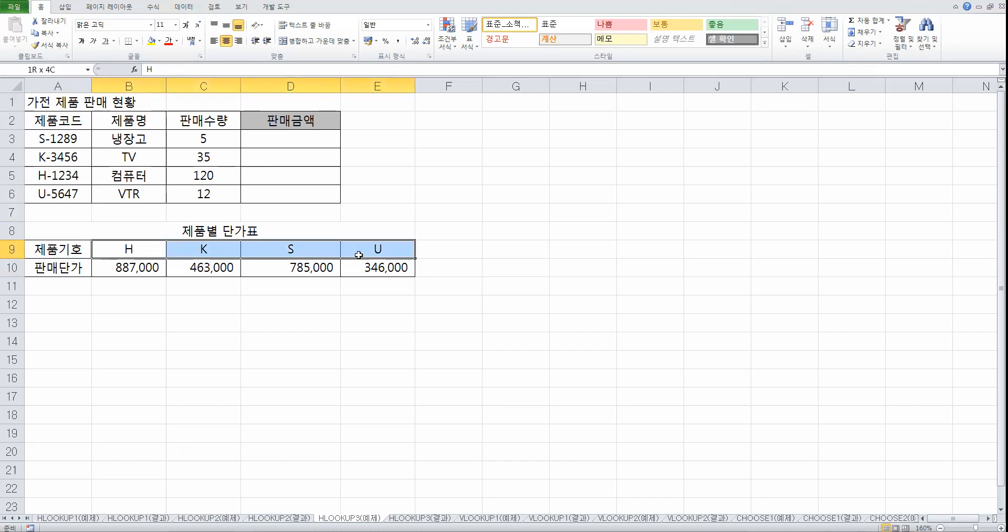
pyautogui.click(317, 138)
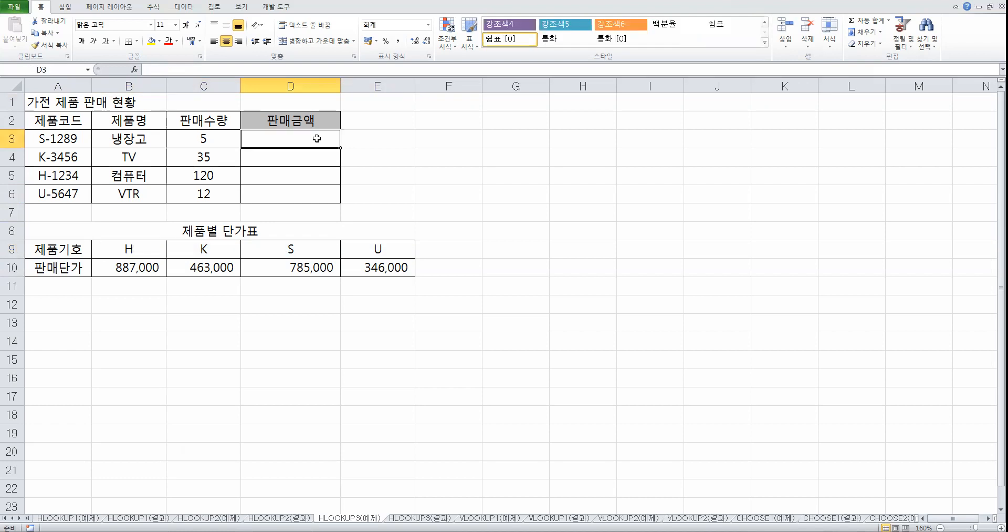
pyautogui.click(67, 249)
pyautogui.moveTo(67, 249); pyautogui.dragTo(51, 268)
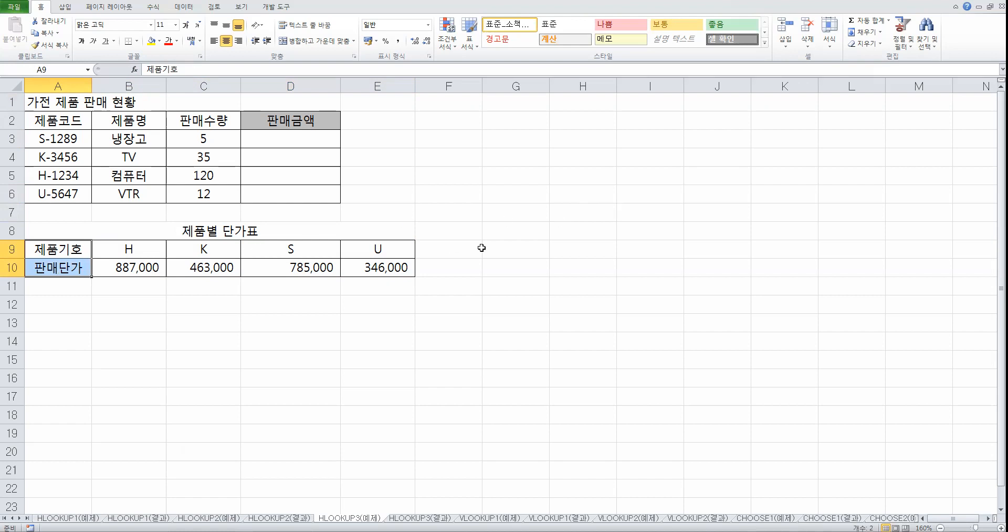
pyautogui.click(298, 143)
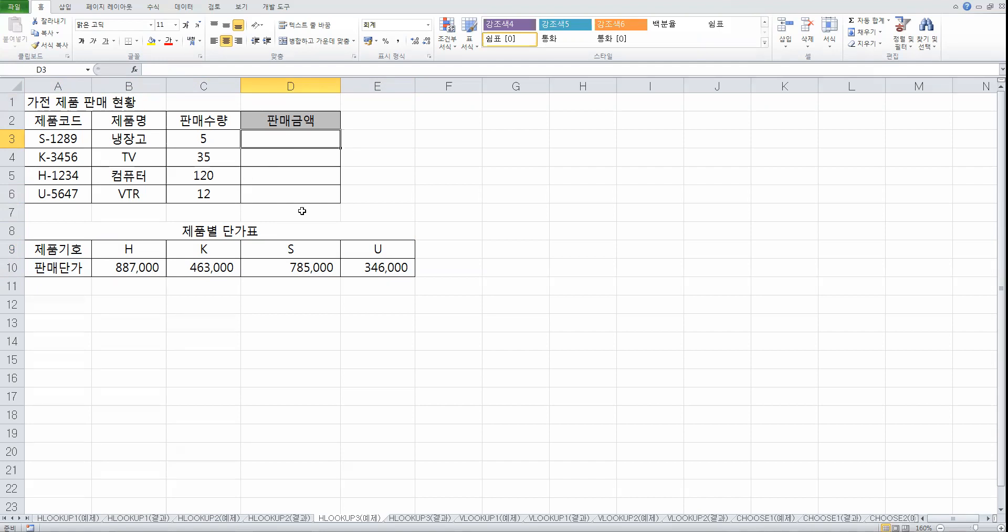
pyautogui.moveTo(57, 251); pyautogui.dragTo(400, 267)
# Insert the HLOOKUP function in D3 from the recently used functions, starting with its Lookup_value argument
pyautogui.click(291, 141)
pyautogui.click(136, 69)
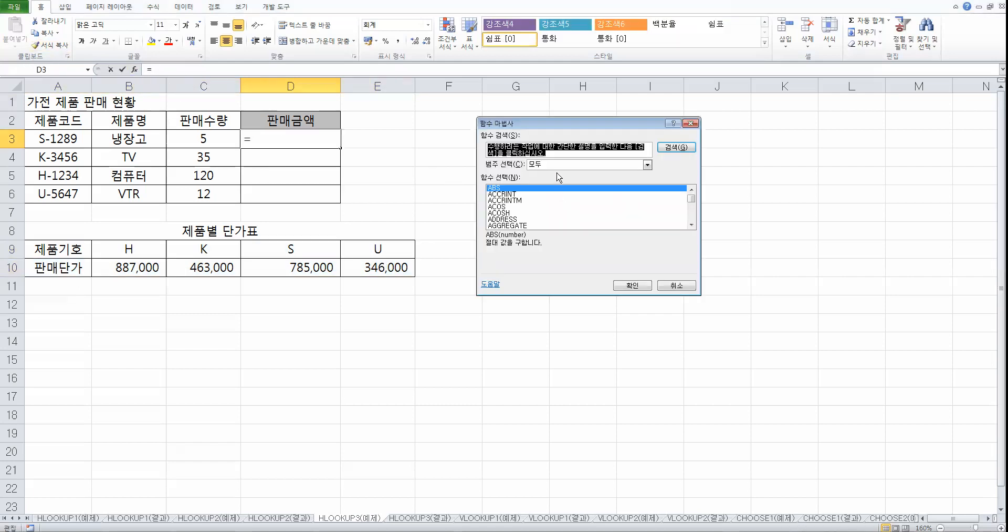
pyautogui.click(560, 166)
pyautogui.click(561, 173)
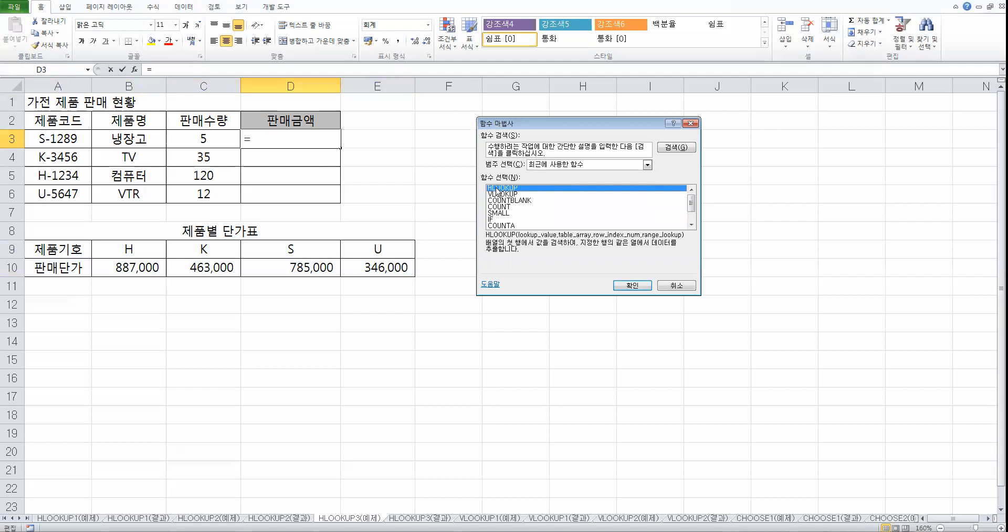
pyautogui.doubleClick(497, 189)
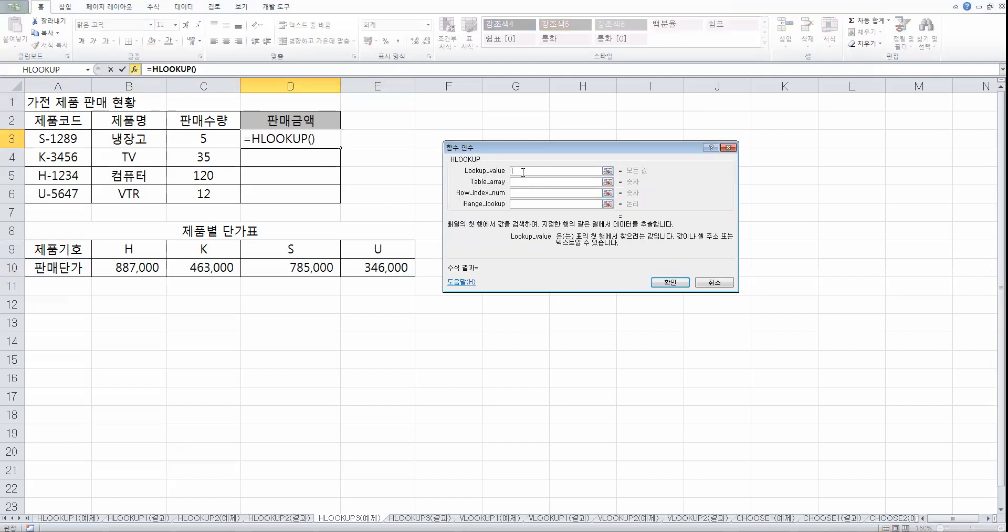
pyautogui.click(524, 172)
# Nest the LEFT function inside HLOOKUP's Lookup_value argument
pyautogui.click(88, 69)
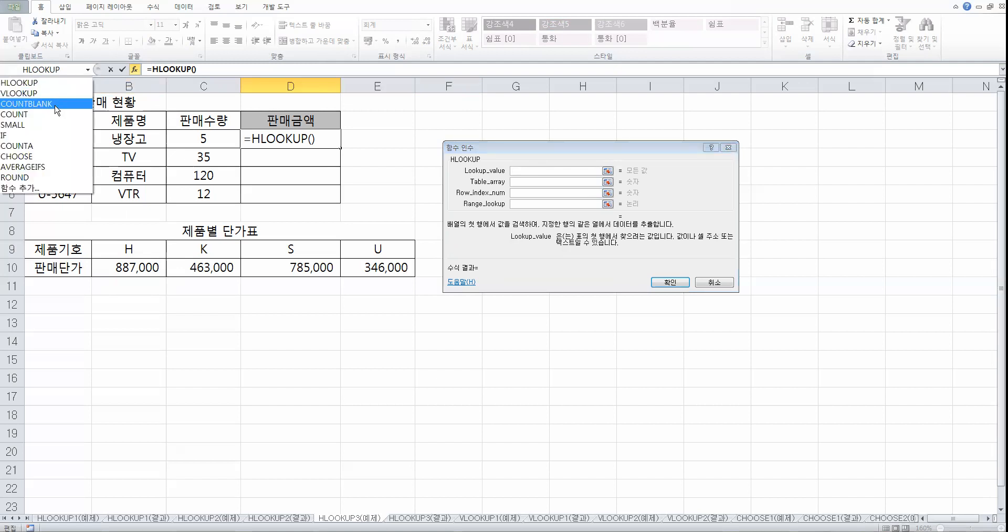
pyautogui.click(44, 187)
pyautogui.click(565, 219)
pyautogui.press('l')
pyautogui.scroll(-1, 563, 218)
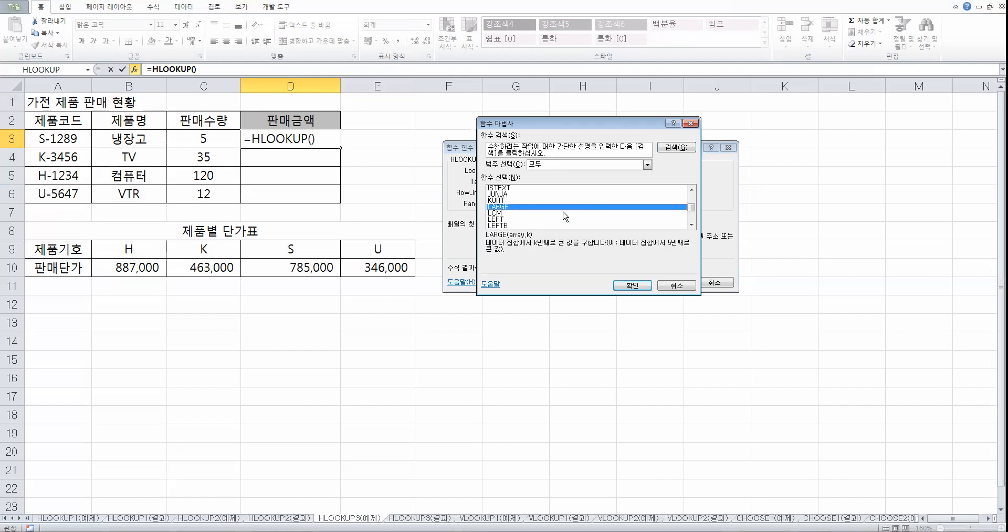
pyautogui.click(497, 218)
pyautogui.doubleClick(497, 219)
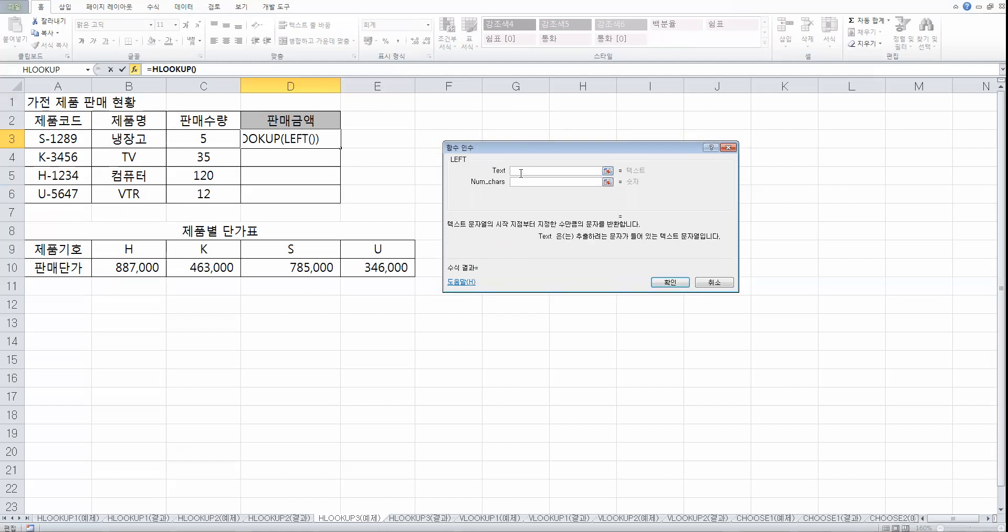
# Set LEFT's Text to A3 and Num_chars to 1, and return to the HLOOKUP arguments
pyautogui.click(62, 138)
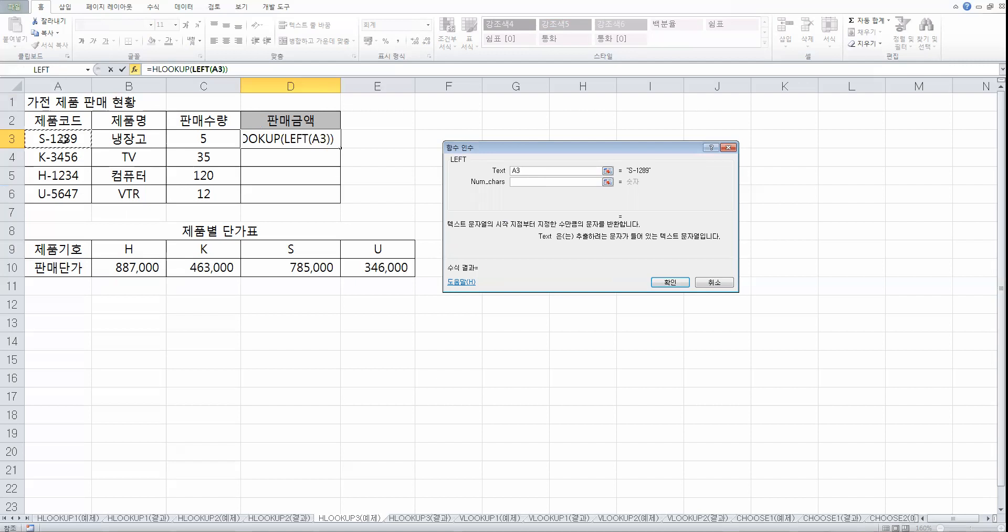
pyautogui.click(528, 183)
pyautogui.write('1')
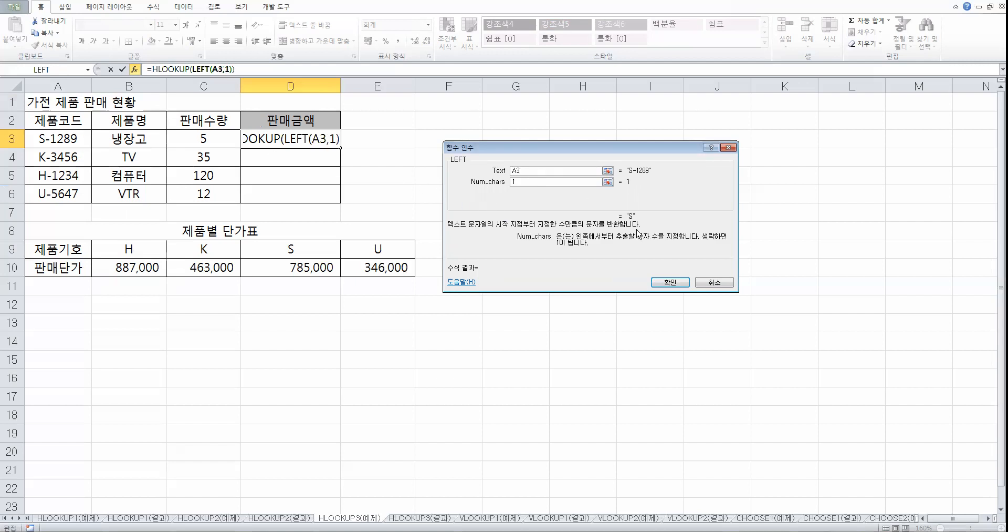
pyautogui.press('ctrl')
pyautogui.click(172, 69)
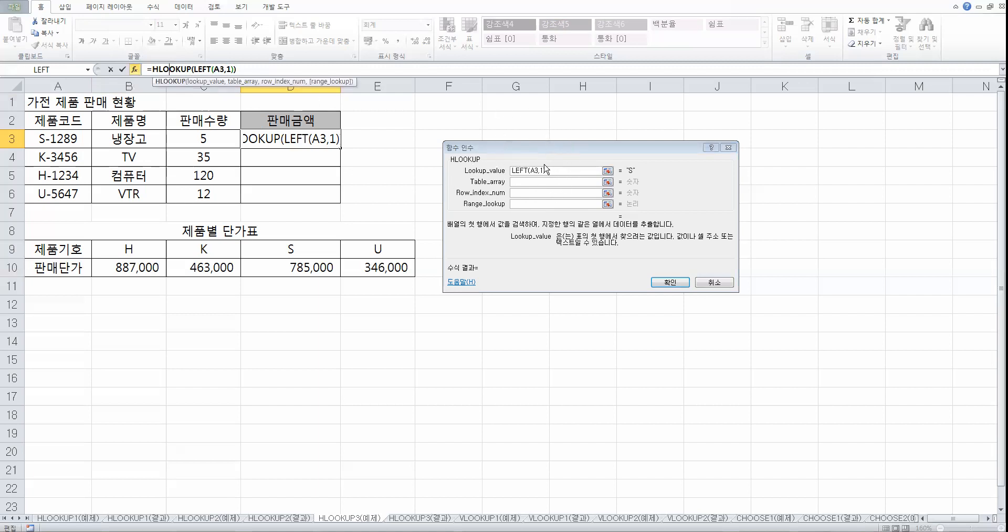
pyautogui.click(561, 170)
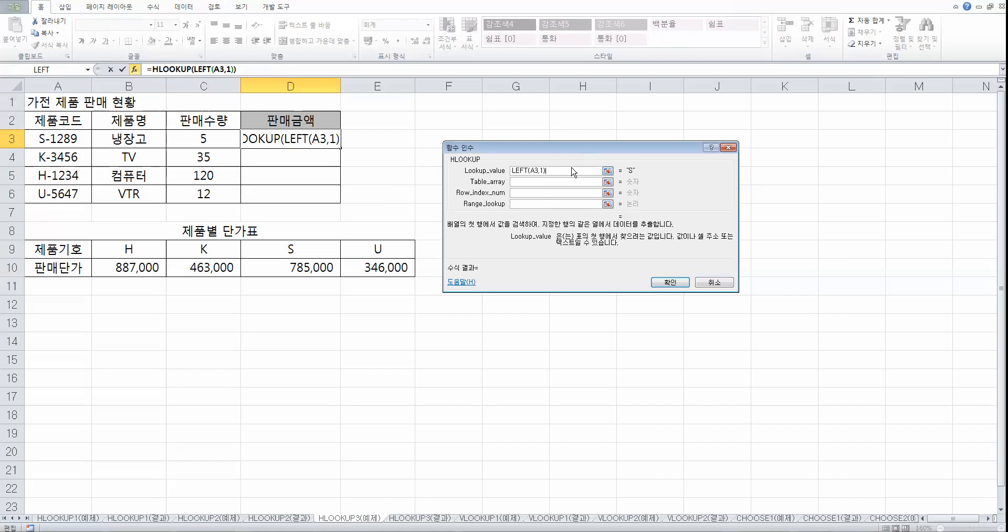
# Set HLOOKUP's Table_array to the absolute range $A$9:$E$10
pyautogui.click(545, 182)
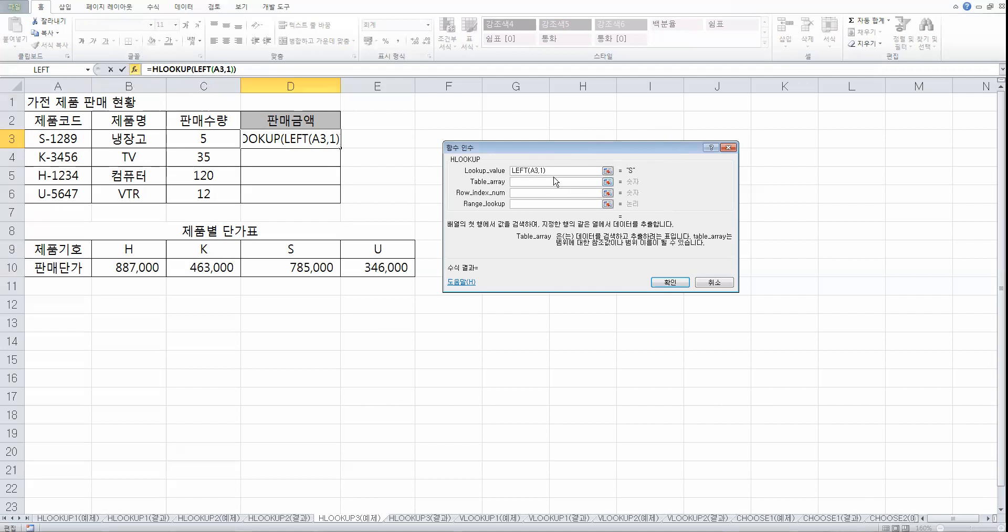
pyautogui.moveTo(46, 249); pyautogui.dragTo(375, 276)
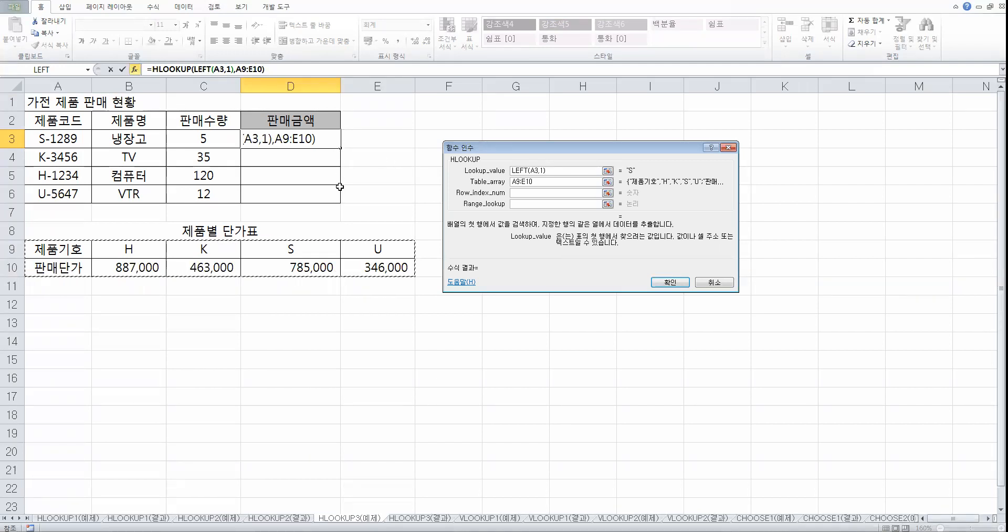
pyautogui.press('F4')
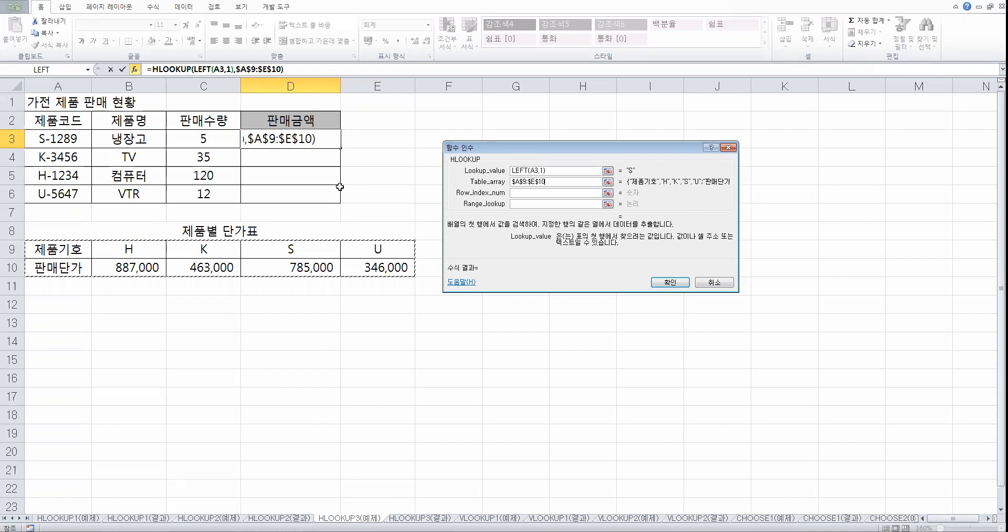
# Set Row_index_num to 2 and Range_lookup to 0 for an exact match, and confirm the HLOOKUP formula
pyautogui.click(531, 193)
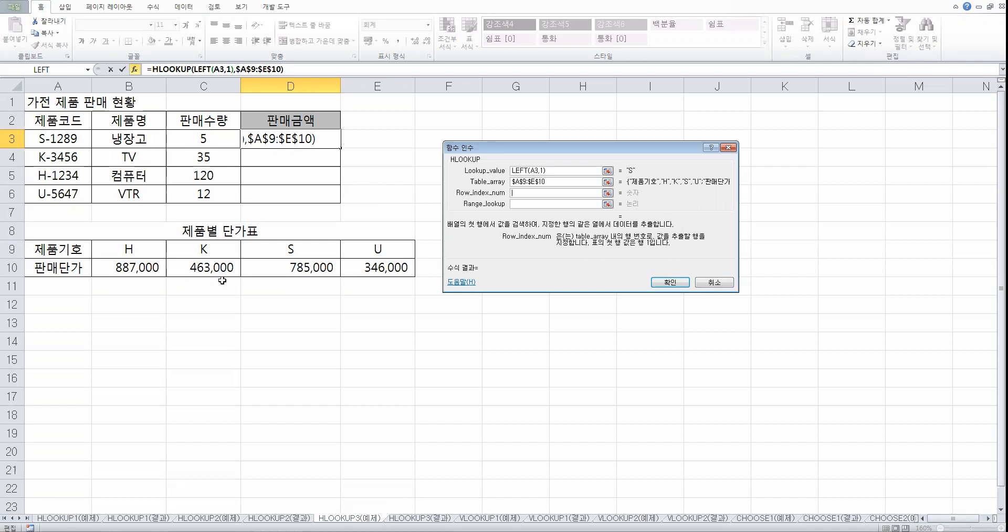
pyautogui.press('Tab')
pyautogui.write('2')
pyautogui.click(526, 204)
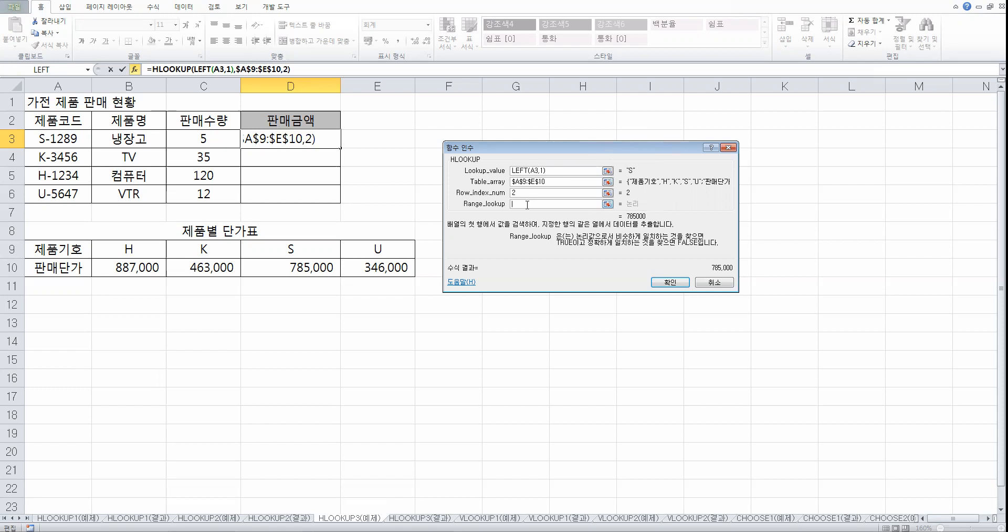
pyautogui.write('0')
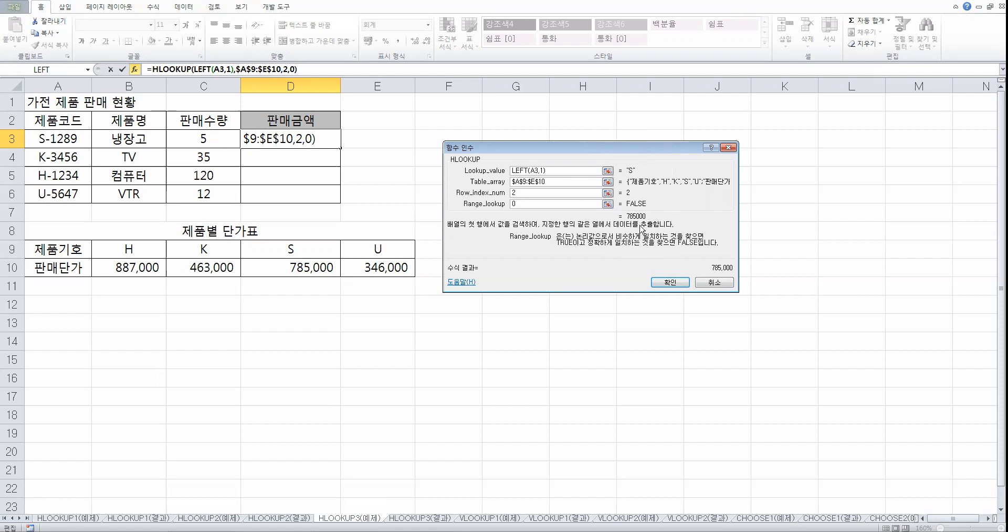
pyautogui.click(679, 284)
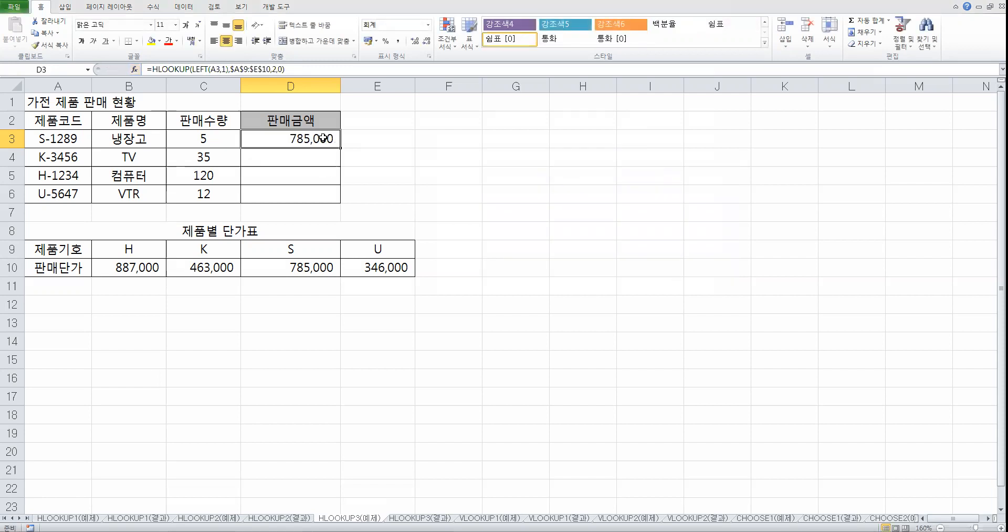
# Multiply the HLOOKUP formula in D3 by the 판매수량 in C3 by appending *C3
pyautogui.click(320, 66)
pyautogui.click(320, 66)
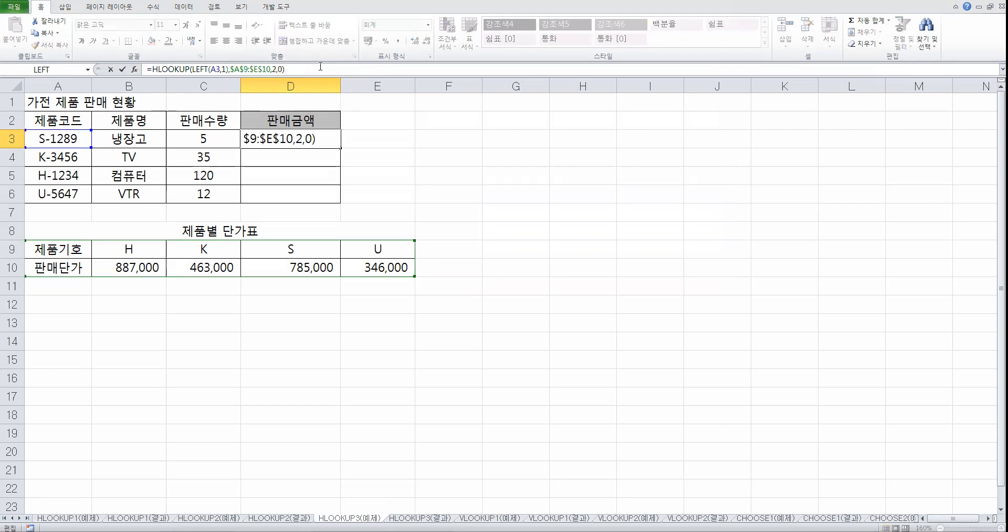
pyautogui.click(204, 138)
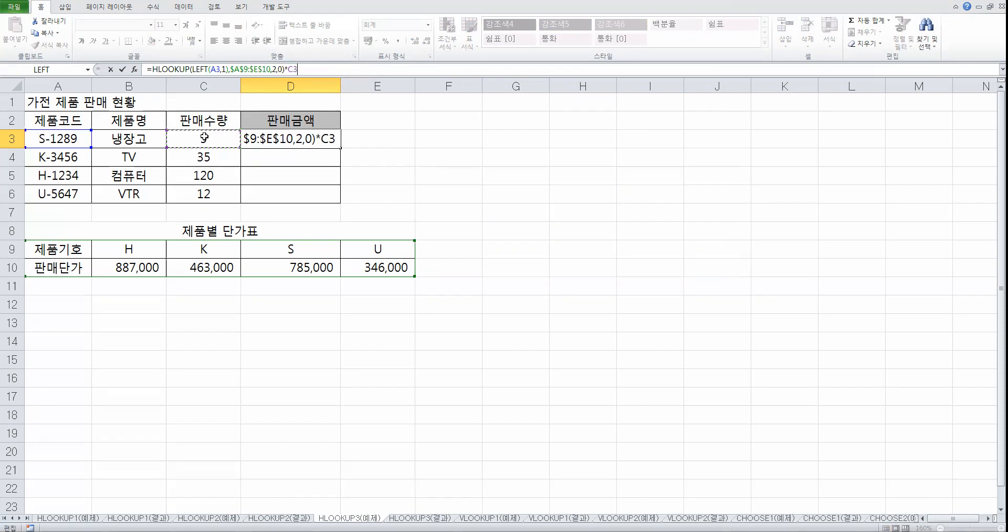
pyautogui.press('Return')
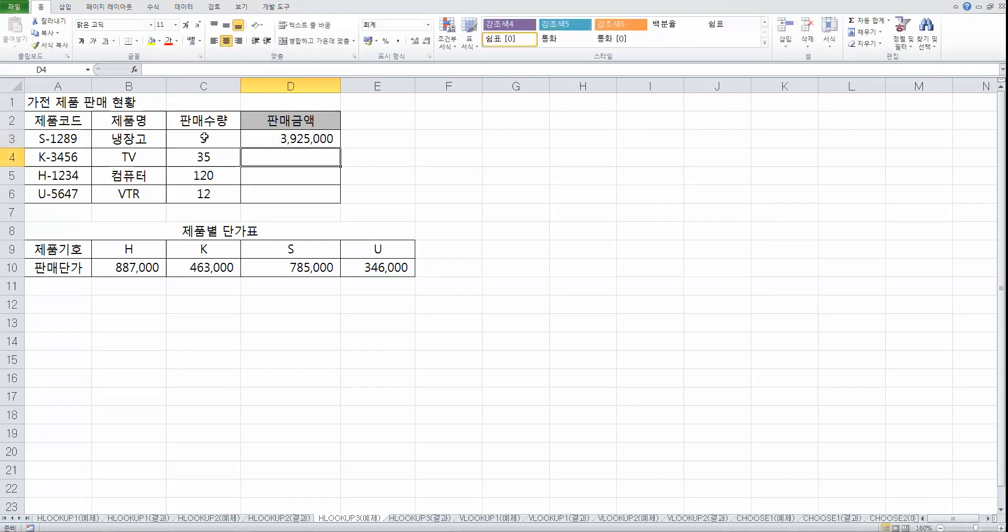
# Fill the 판매금액 formula in D3 down to D6 and deselect the range
pyautogui.click(297, 142)
pyautogui.moveTo(341, 148); pyautogui.dragTo(332, 199)
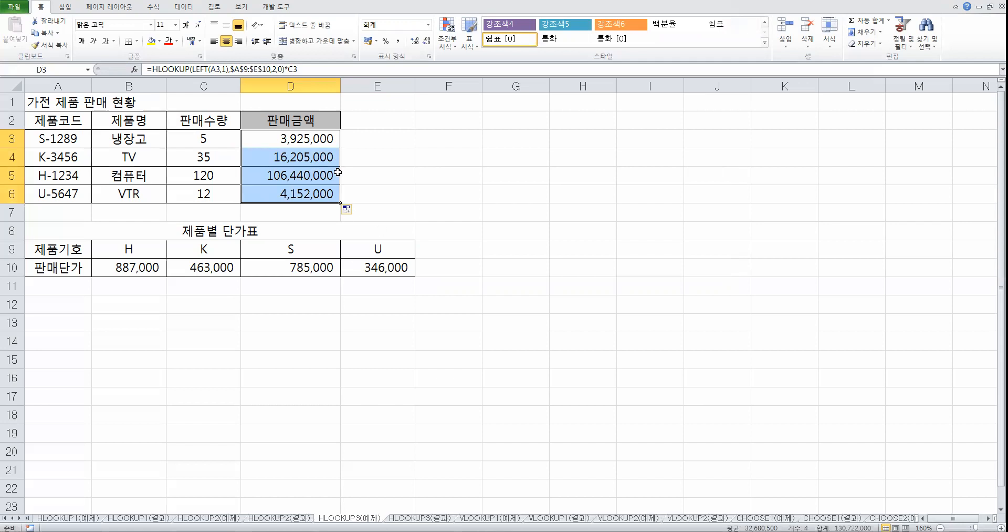
pyautogui.click(353, 144)
pyautogui.click(438, 175)
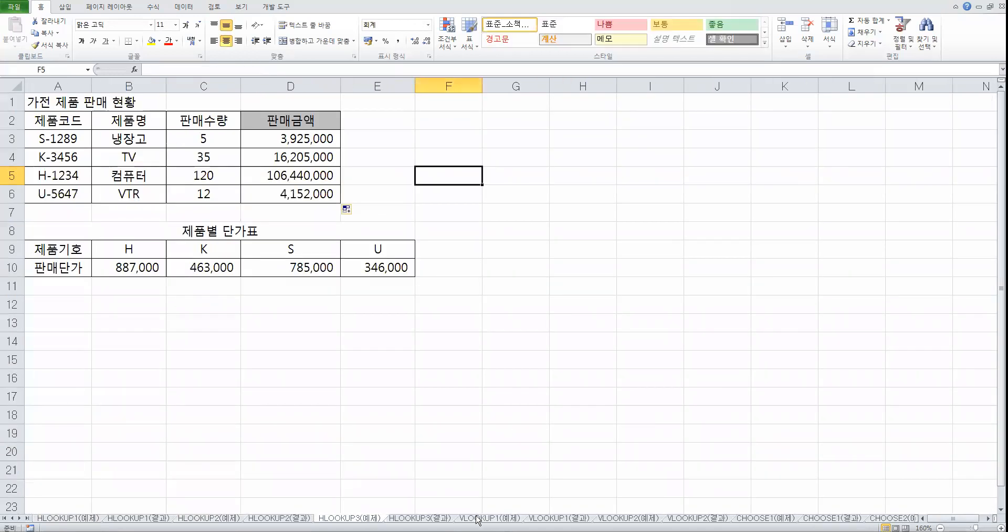
# Open the VLOOKUP1(예제) sheet, enlarge the view to 160%, and select E3 in the 평가점수 column
pyautogui.click(477, 520)
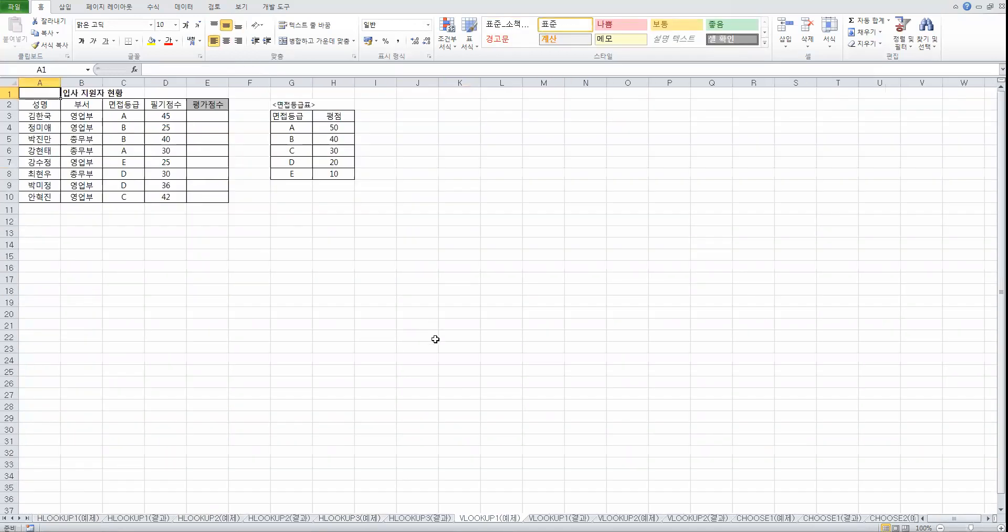
pyautogui.scroll(3, 390, 333)
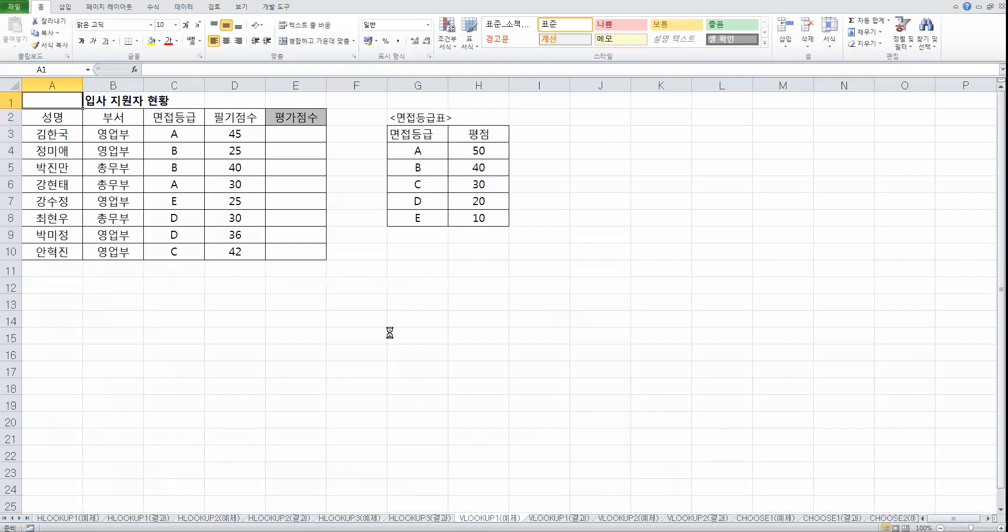
pyautogui.scroll(4, 389, 332)
pyautogui.click(470, 311)
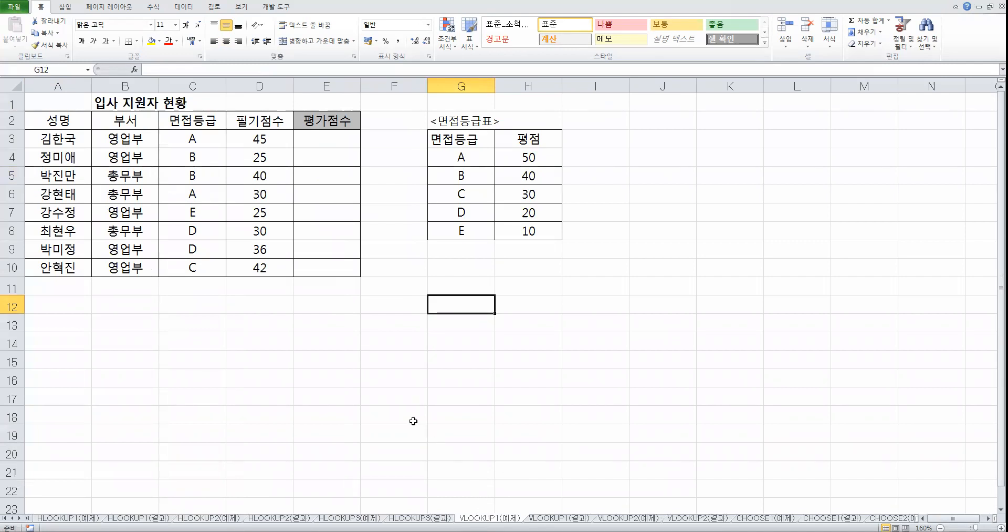
pyautogui.click(340, 147)
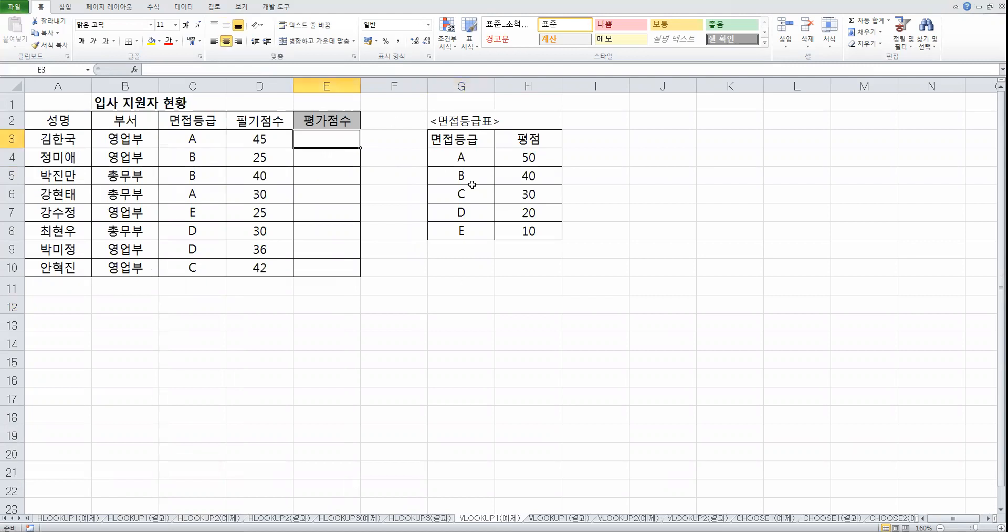
# Examine the 면접등급표 lookup table in G3:H8, including its 면접등급 and 평점 header cells
pyautogui.moveTo(465, 139); pyautogui.dragTo(528, 231)
pyautogui.click(479, 156)
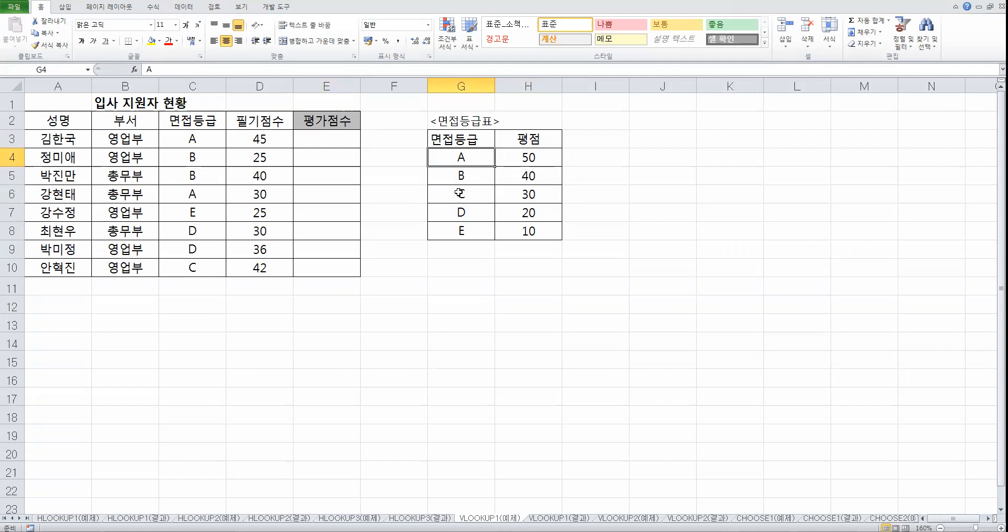
pyautogui.moveTo(464, 141); pyautogui.dragTo(526, 228)
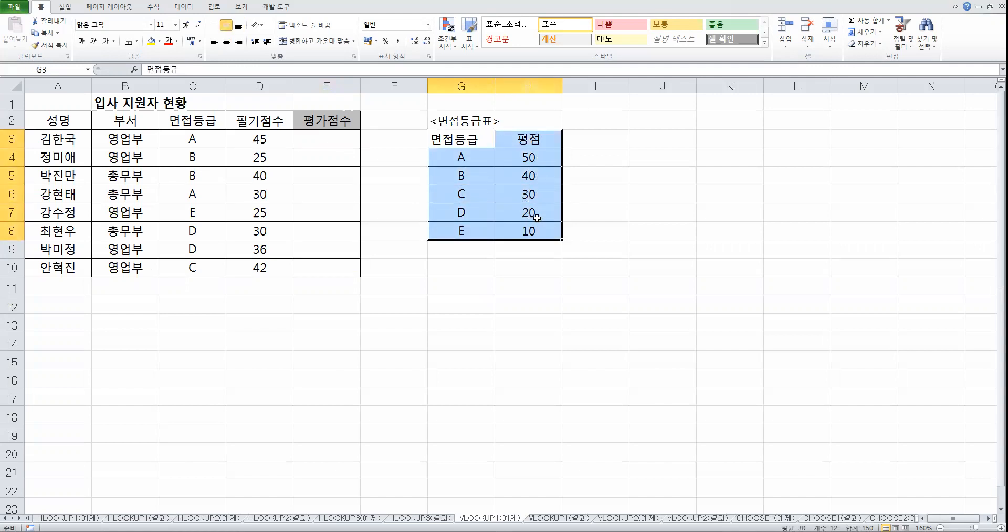
pyautogui.click(537, 217)
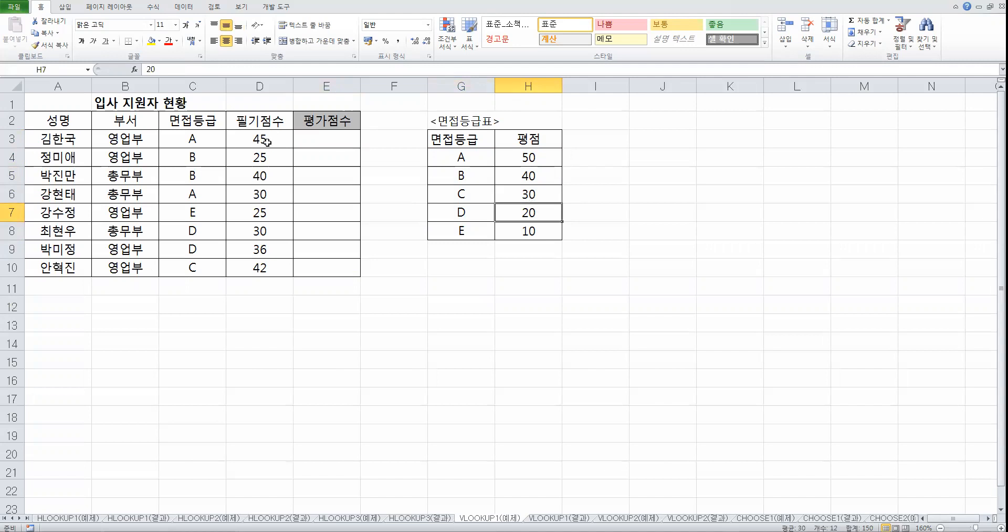
pyautogui.click(322, 139)
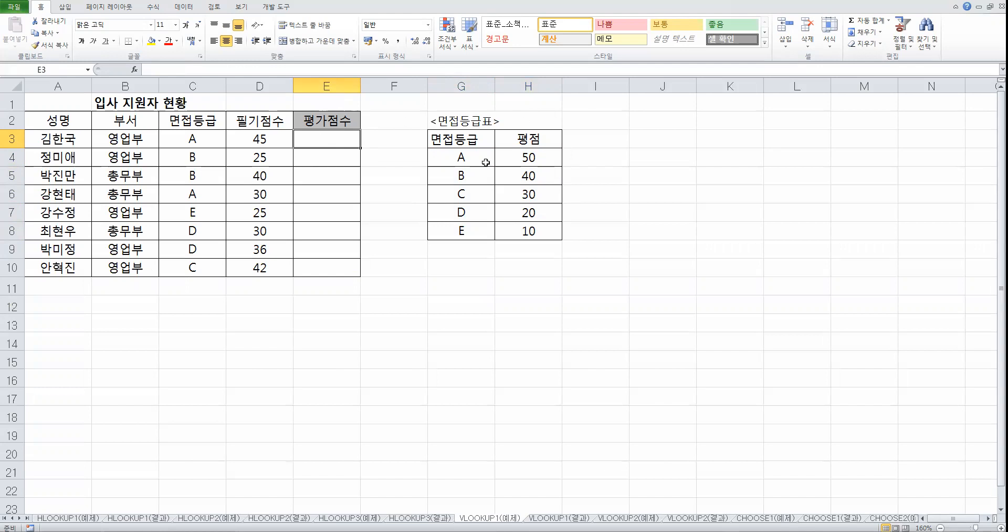
pyautogui.moveTo(460, 147); pyautogui.dragTo(531, 227)
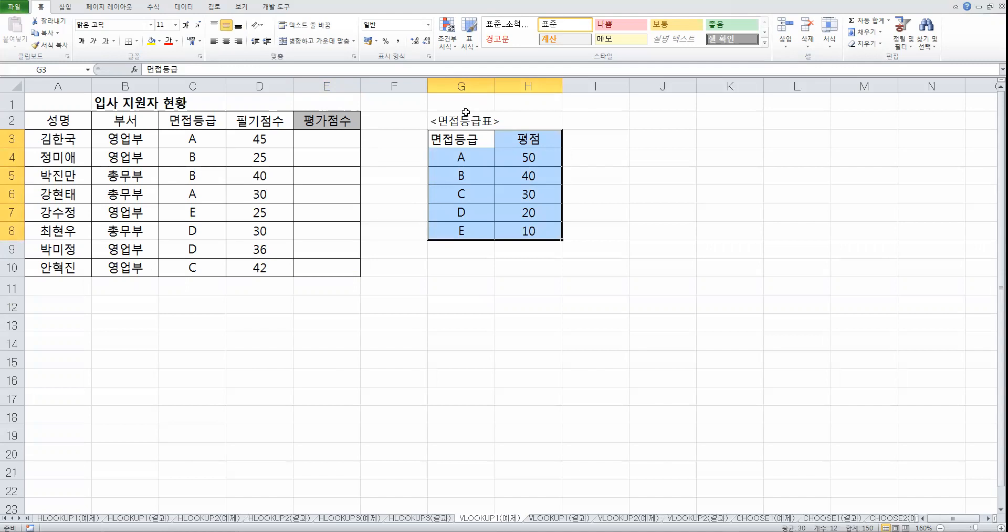
pyautogui.moveTo(479, 138); pyautogui.dragTo(530, 139)
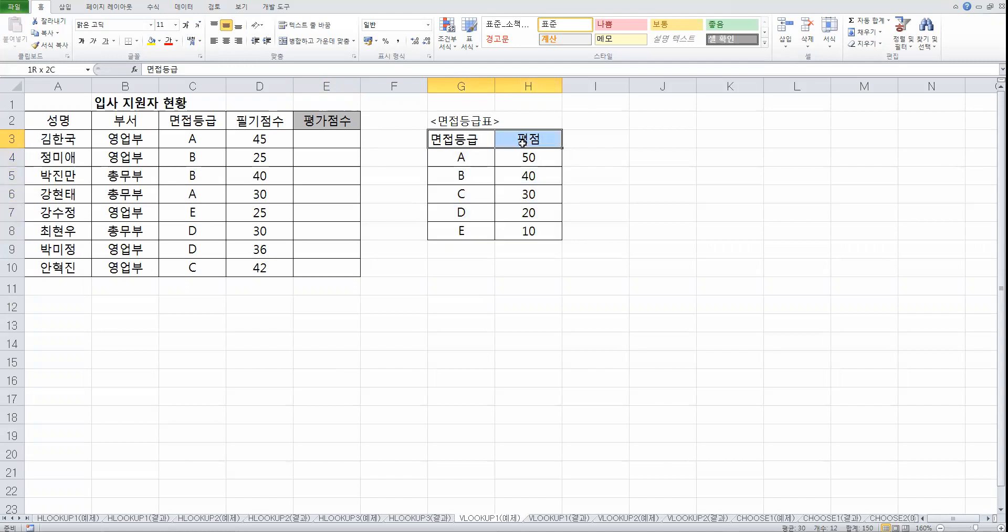
pyautogui.click(517, 139)
pyautogui.click(467, 139)
pyautogui.click(529, 140)
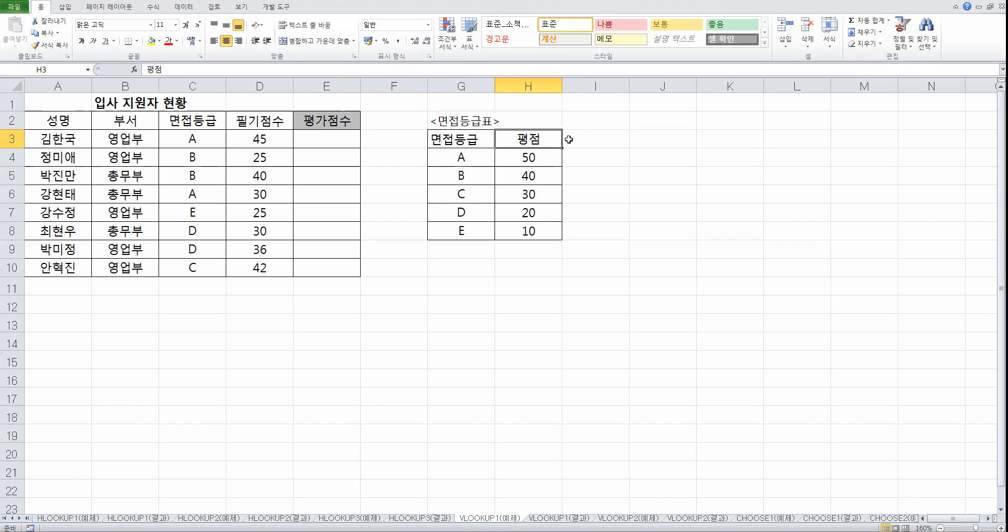
# Insert the VLOOKUP function into cell E3 of the 평가점수 column from the list of all functions
pyautogui.click(315, 139)
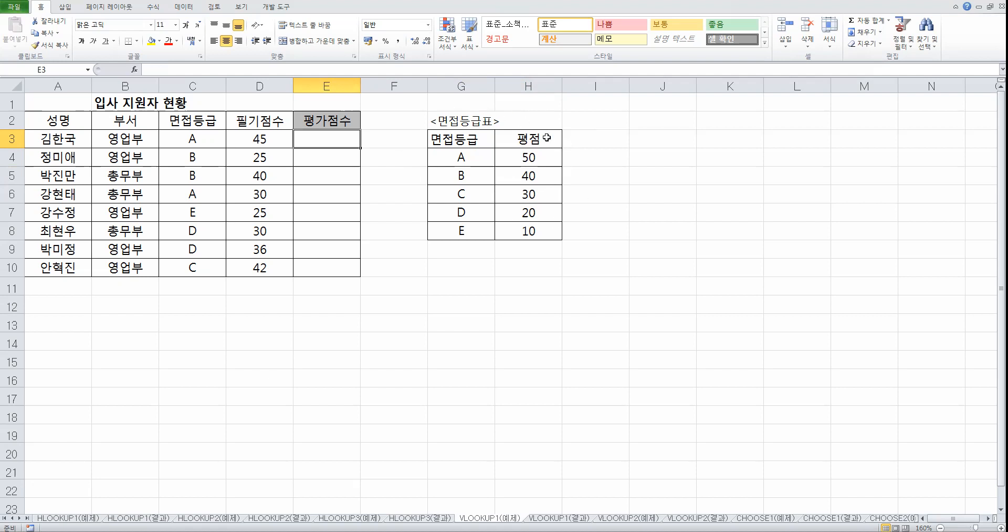
pyautogui.click(134, 69)
pyautogui.click(566, 237)
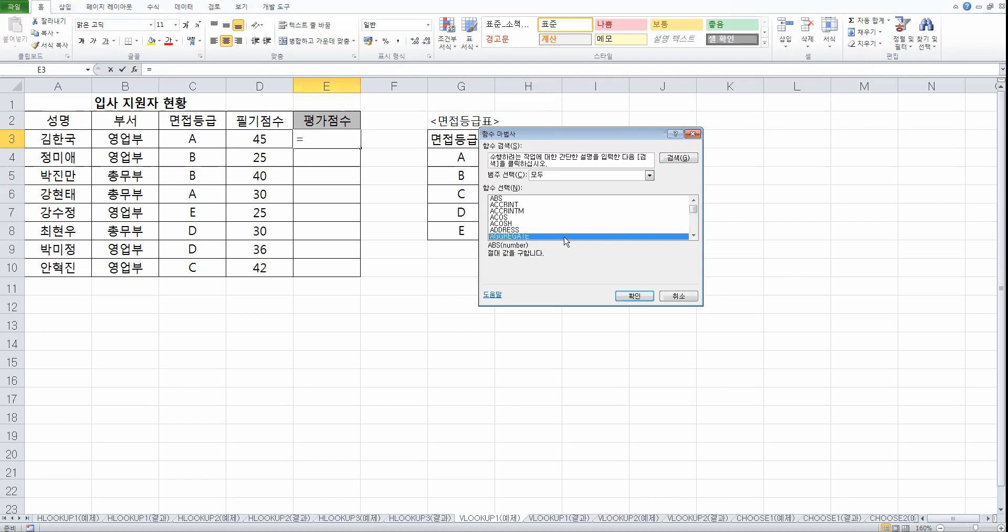
pyautogui.press('v')
pyautogui.scroll(-4, 565, 221)
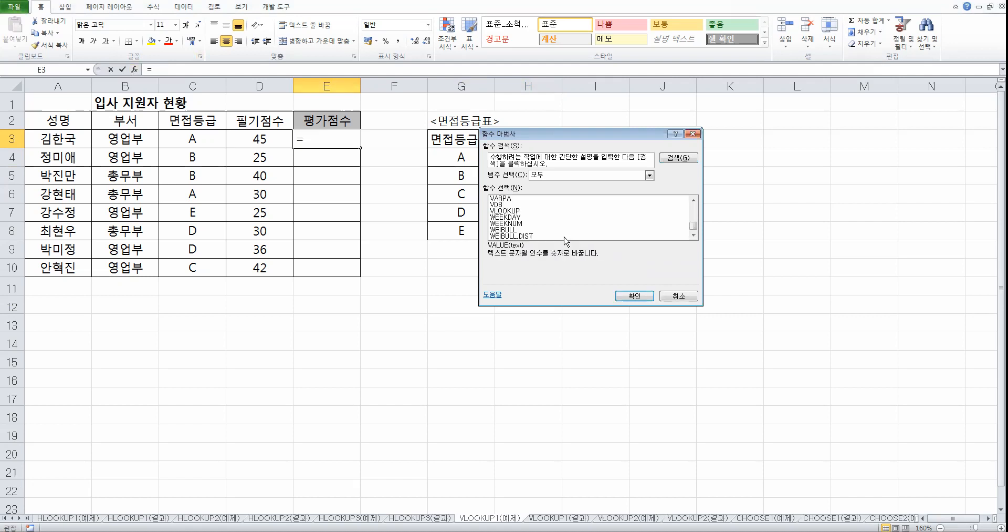
pyautogui.click(505, 210)
pyautogui.click(634, 296)
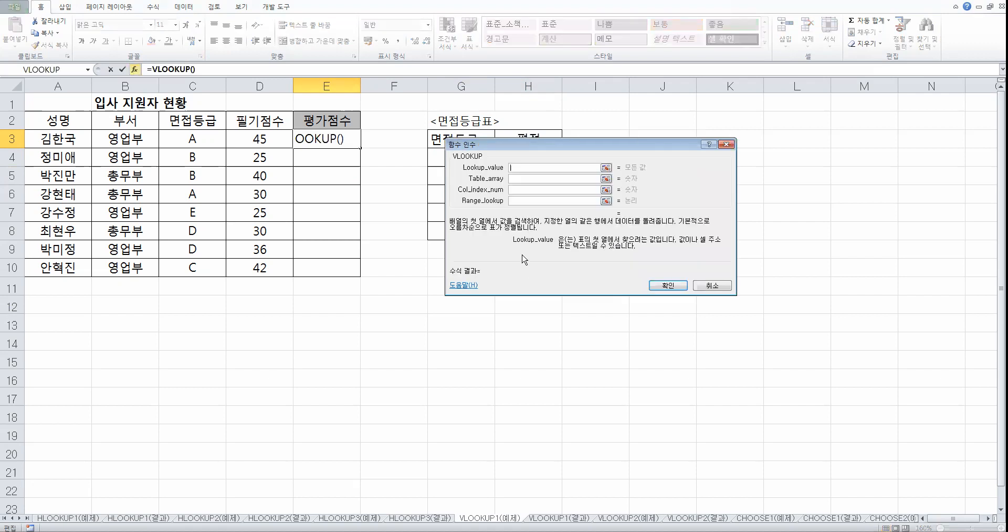
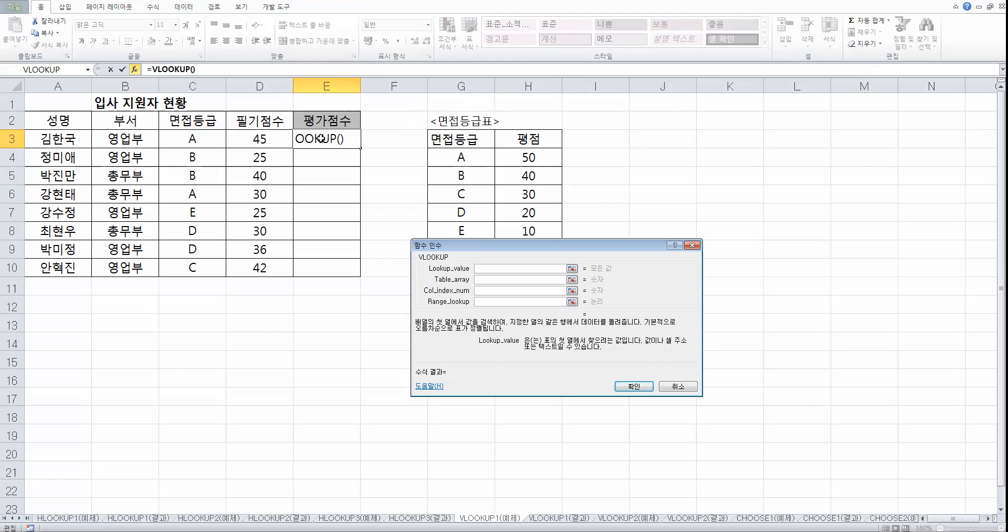
# Set VLOOKUP's Lookup_value to C3 and its Table_array to the absolute range $G$3:$H$8
pyautogui.click(193, 138)
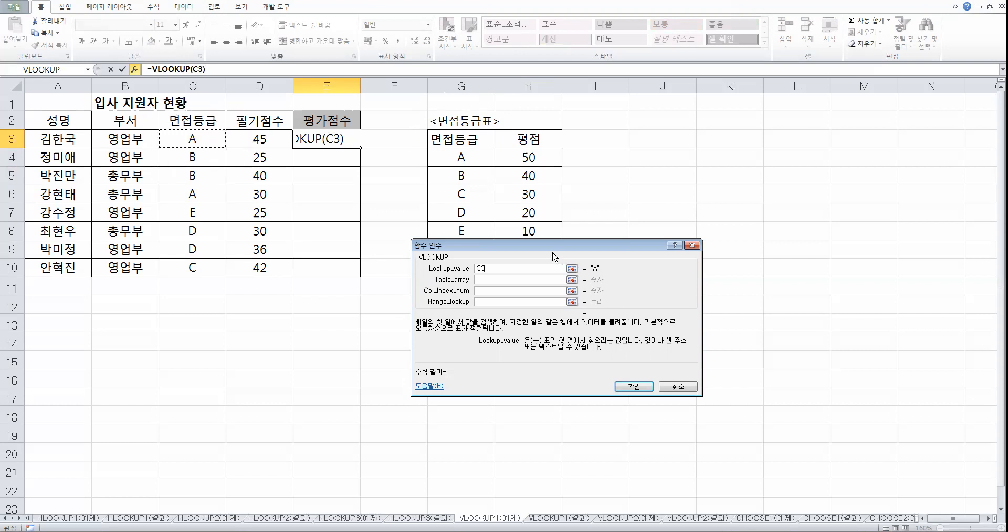
pyautogui.click(507, 279)
pyautogui.moveTo(533, 251); pyautogui.dragTo(531, 271)
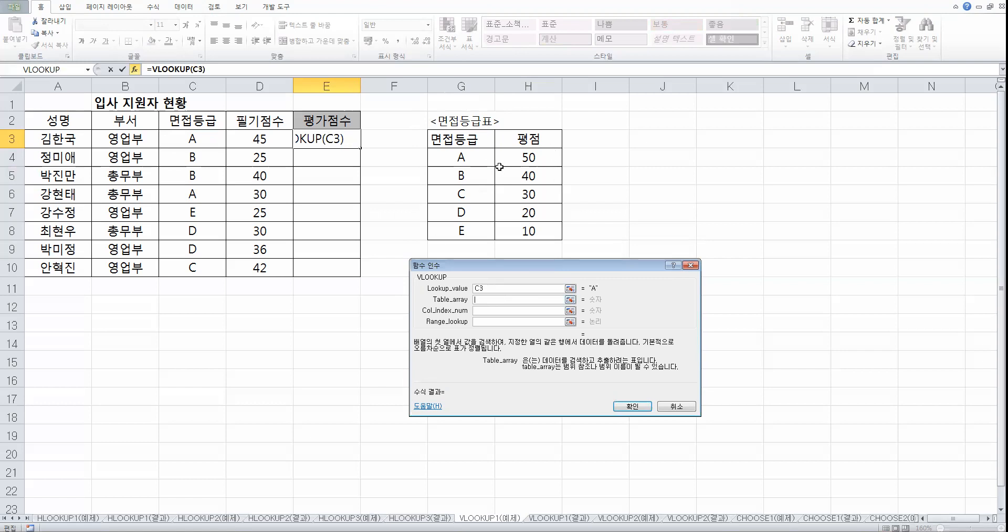
pyautogui.moveTo(474, 129); pyautogui.dragTo(523, 224)
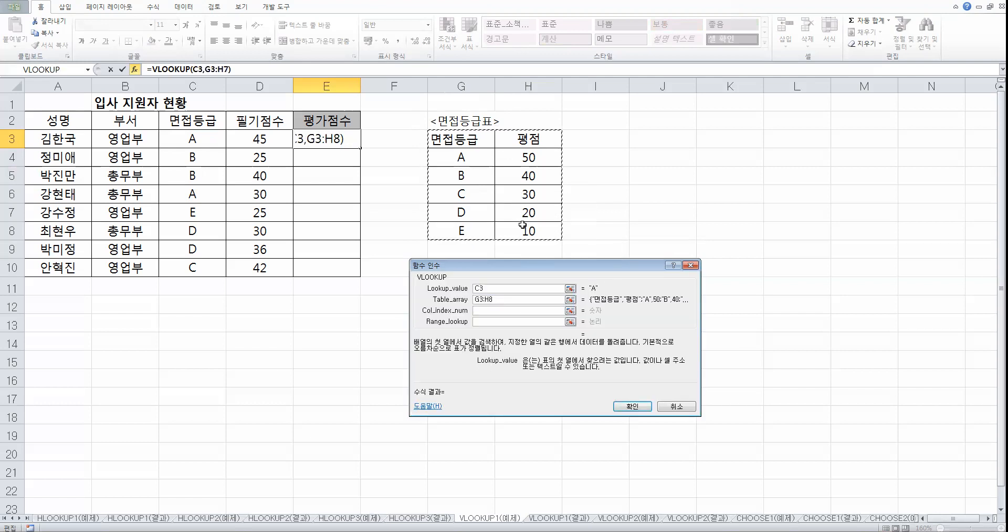
pyautogui.press('F4')
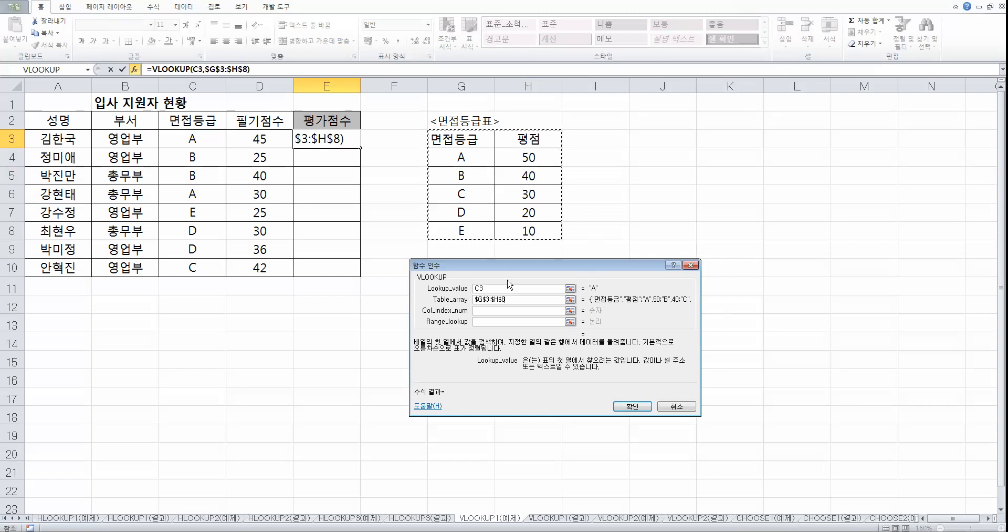
# Set Col_index_num to 2 and Range_lookup to 0 for an exact match, and confirm the VLOOKUP formula
pyautogui.click(497, 314)
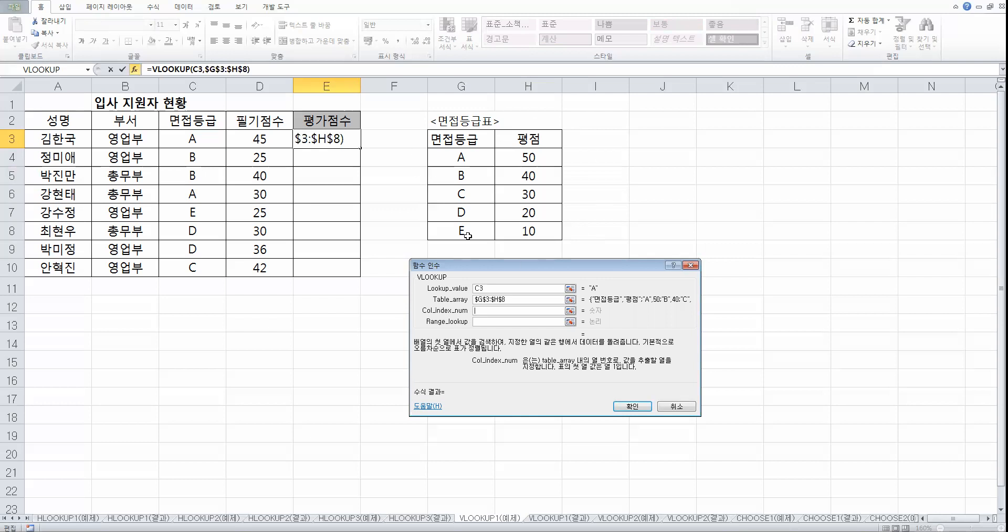
pyautogui.press('ctrl')
pyautogui.press('ctrl')
pyautogui.write('2')
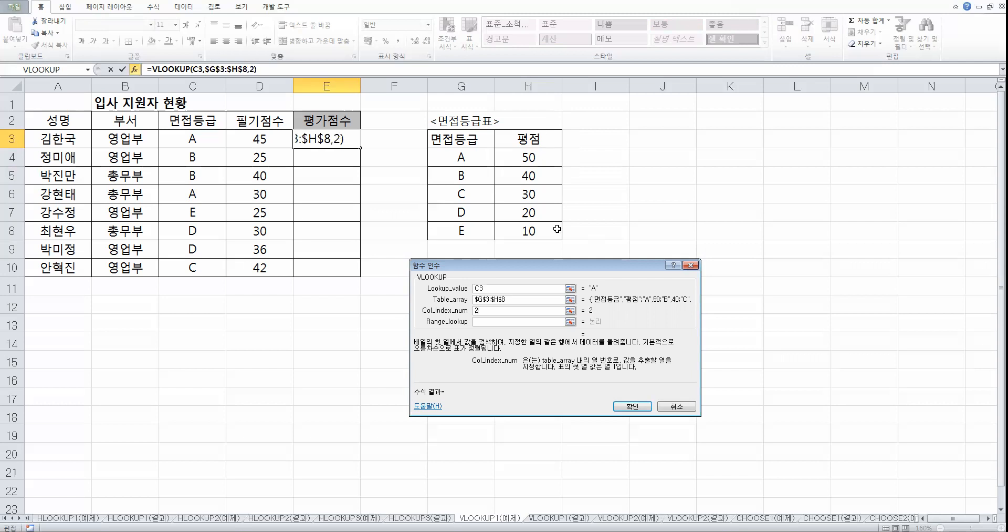
pyautogui.click(490, 322)
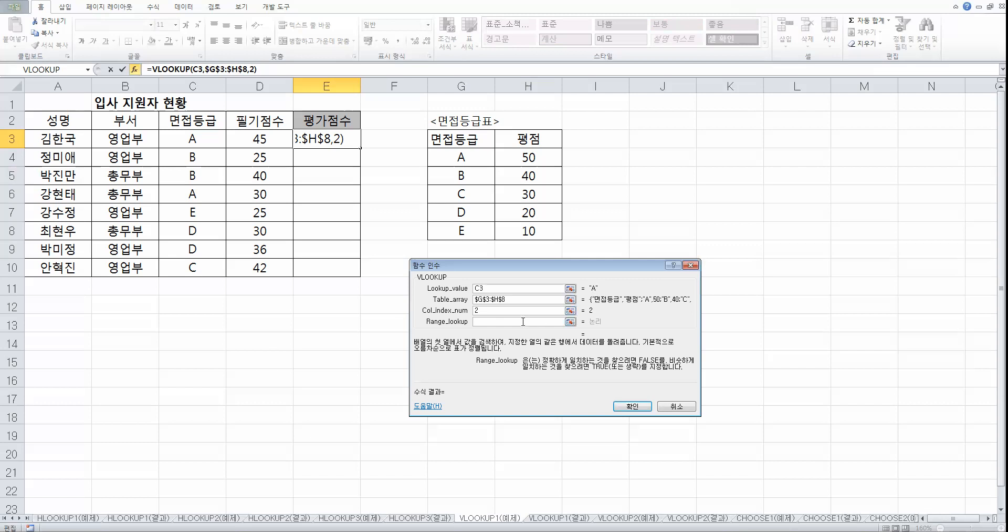
pyautogui.write('0')
pyautogui.click(599, 341)
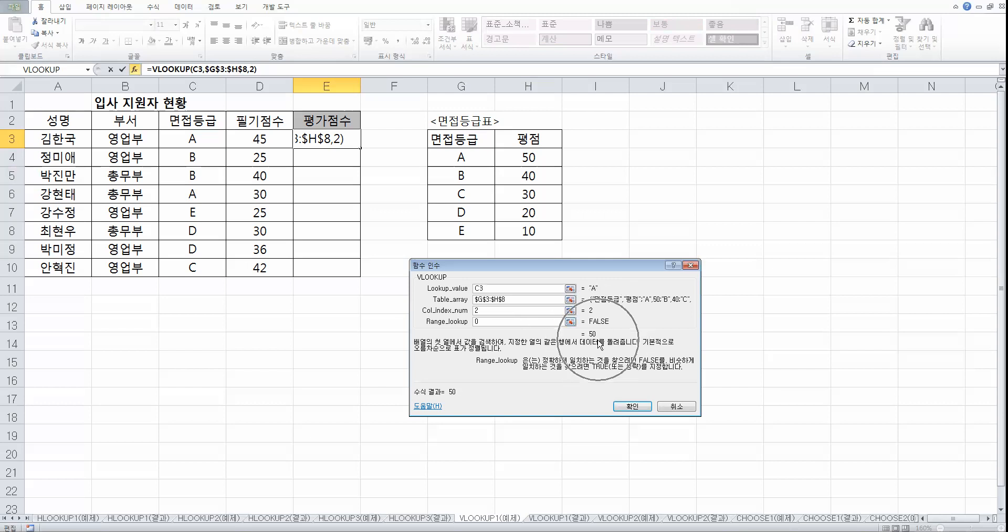
pyautogui.click(632, 406)
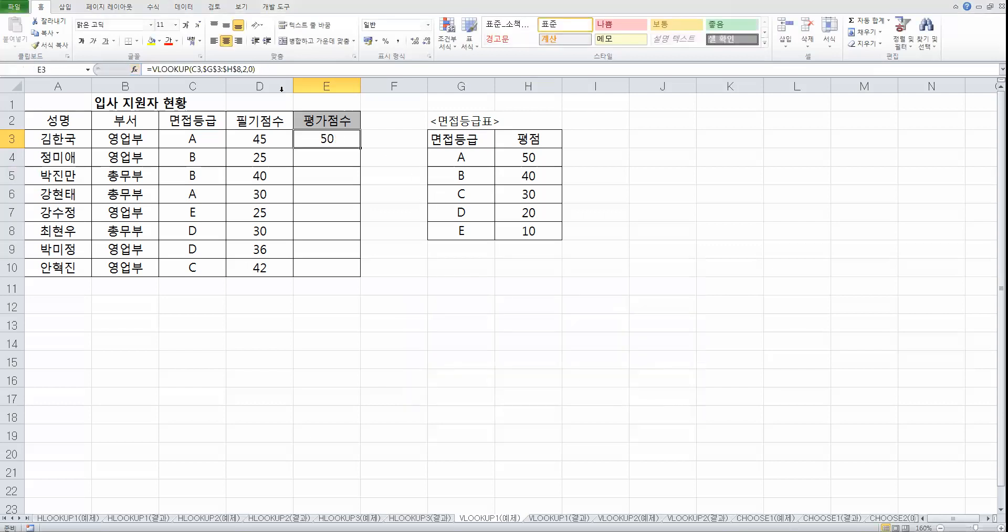
# Append +D3 to the VLOOKUP formula in E3 to add the 필기점수, and fill it down to E10
pyautogui.click(284, 68)
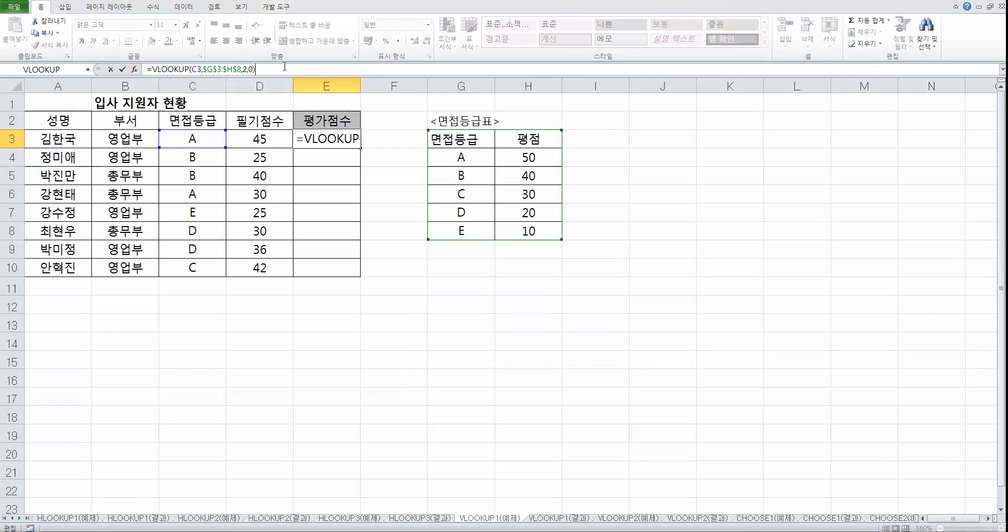
pyautogui.write('+')
pyautogui.click(271, 139)
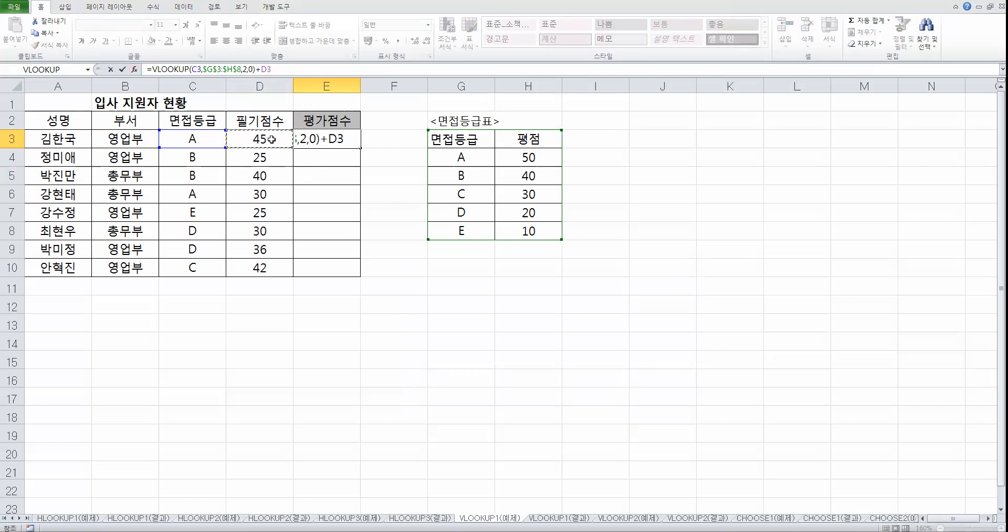
pyautogui.press('Return')
pyautogui.click(349, 144)
pyautogui.moveTo(361, 150); pyautogui.dragTo(361, 276)
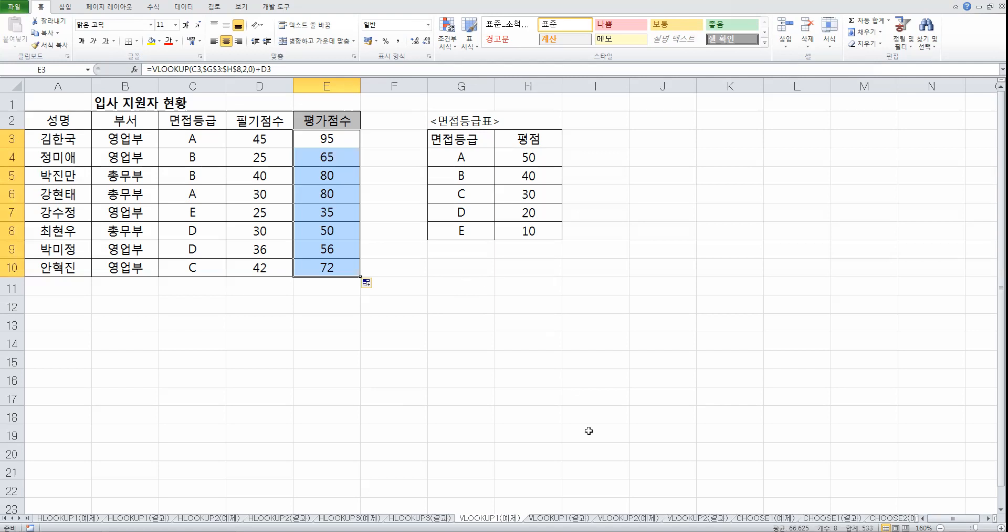
# Check the 출신학교 formula in D3 on the VLOOKUP2(결과) sheet and return to the VLOOKUP2(예제) sheet
pyautogui.click(628, 518)
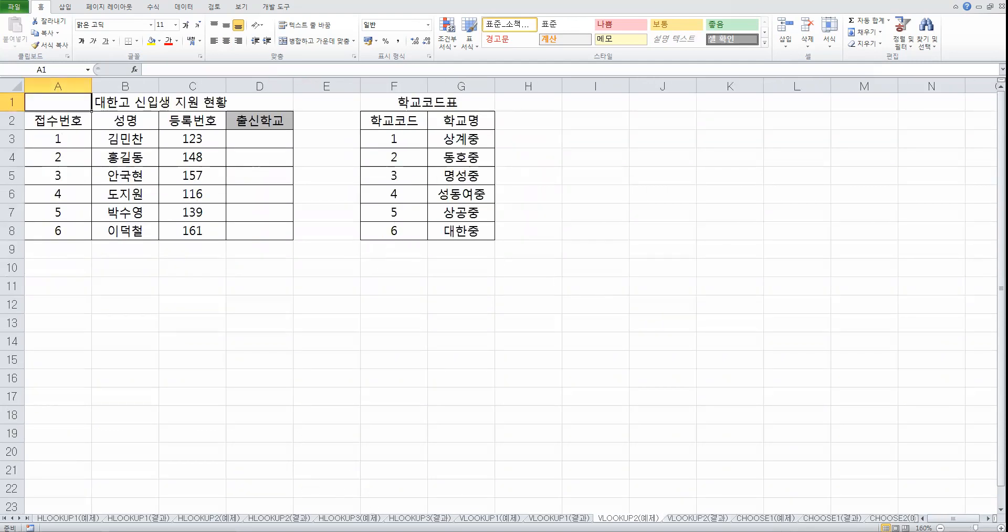
pyautogui.hotkey('ctrl', 'pagedown')
pyautogui.click(167, 115)
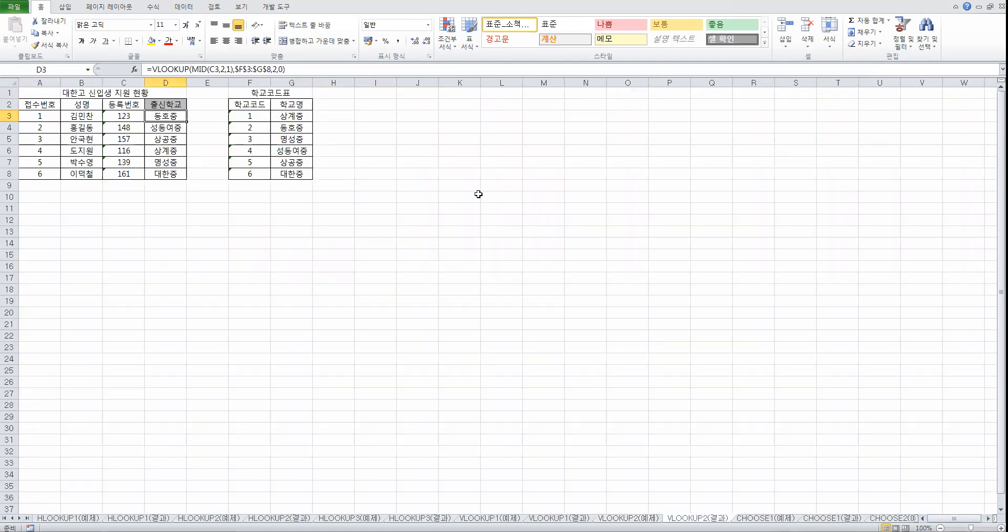
pyautogui.click(618, 518)
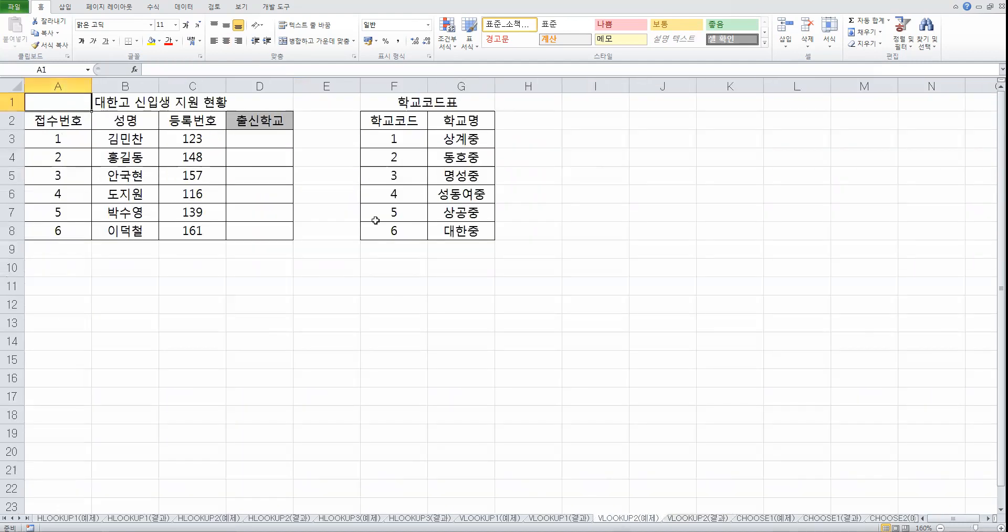
# Examine the middle digit of the 등록번호 in C3, and select D3 in the 출신학교 column
pyautogui.click(214, 143)
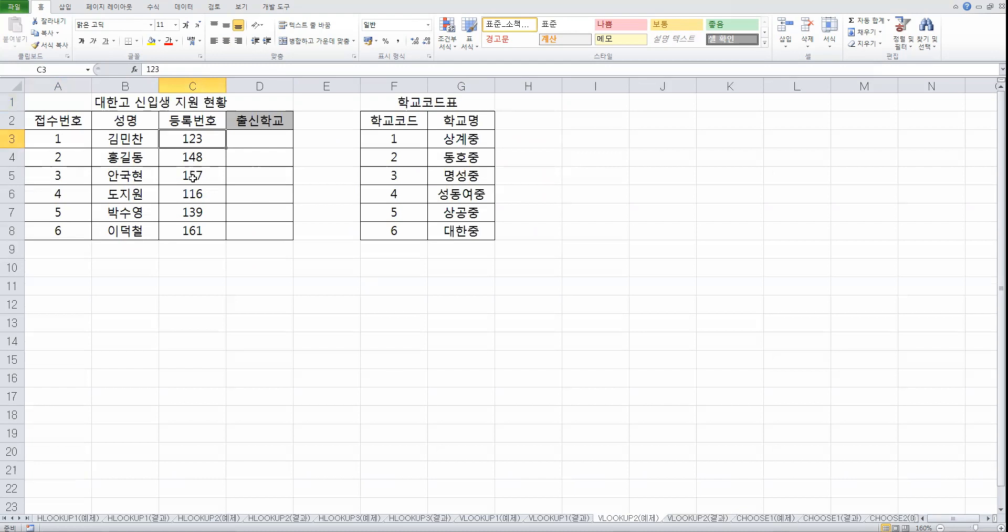
pyautogui.doubleClick(191, 138)
pyautogui.moveTo(189, 138); pyautogui.dragTo(195, 139)
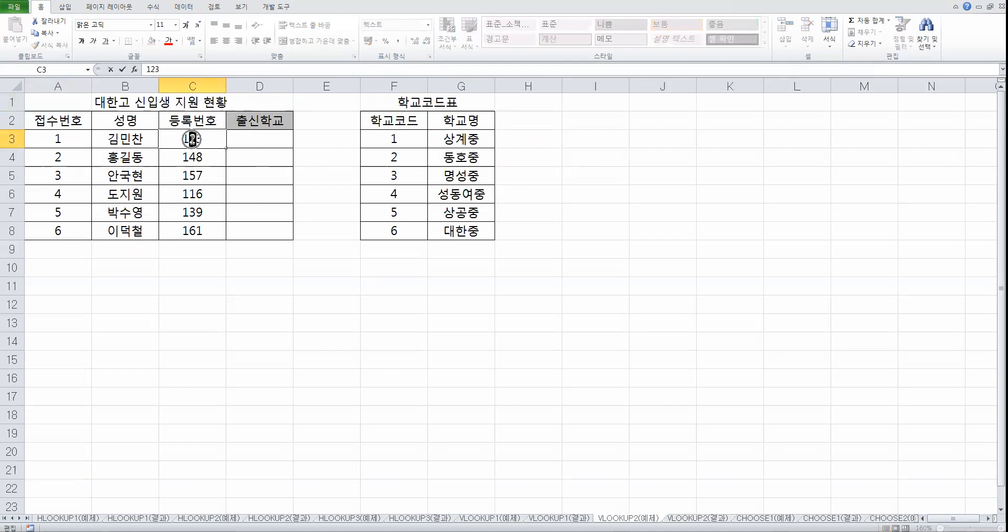
pyautogui.click(264, 135)
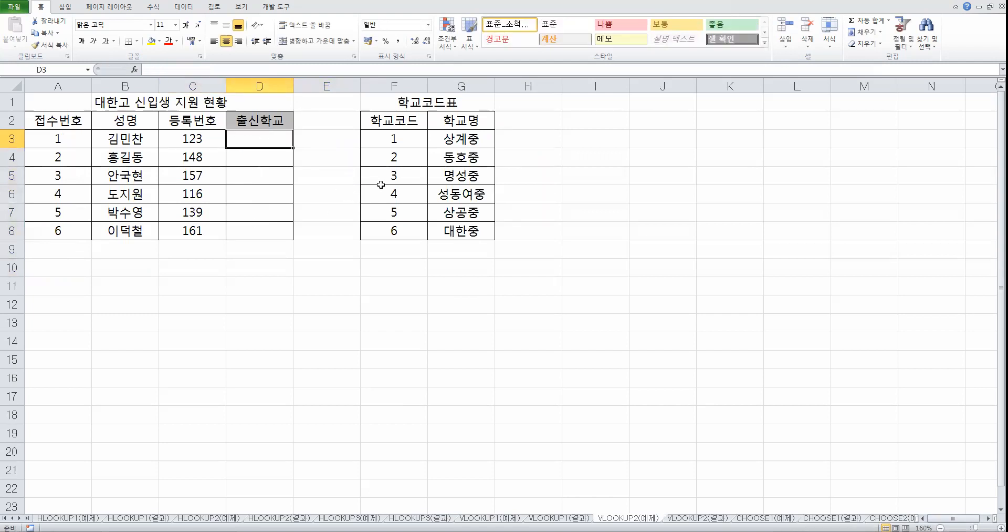
# Copy the 학교코드표 range F2:G8 and paste it transposed with rows and columns swapped, starting at I2
pyautogui.moveTo(395, 123); pyautogui.dragTo(464, 229)
pyautogui.moveTo(405, 122); pyautogui.dragTo(490, 125)
pyautogui.moveTo(420, 122); pyautogui.dragTo(446, 223)
pyautogui.rightClick(445, 180)
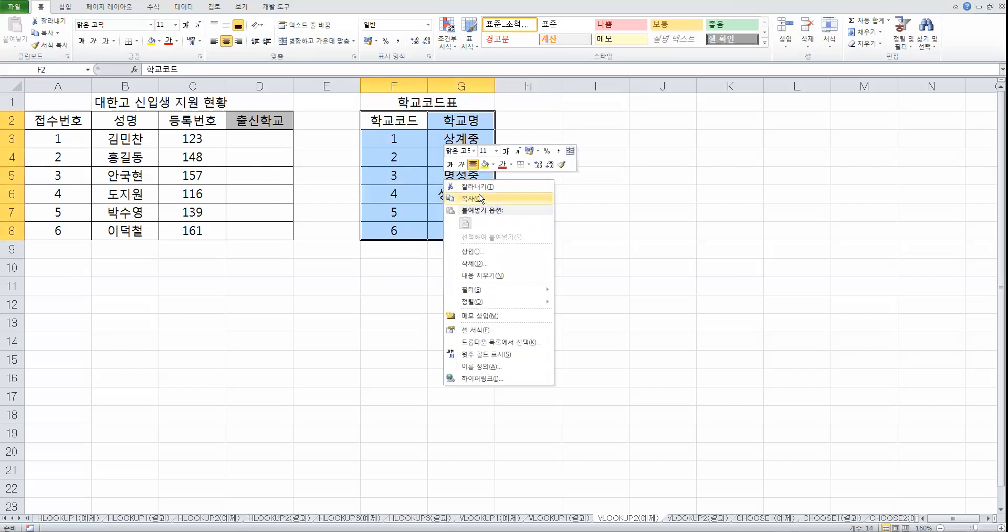
pyautogui.click(476, 199)
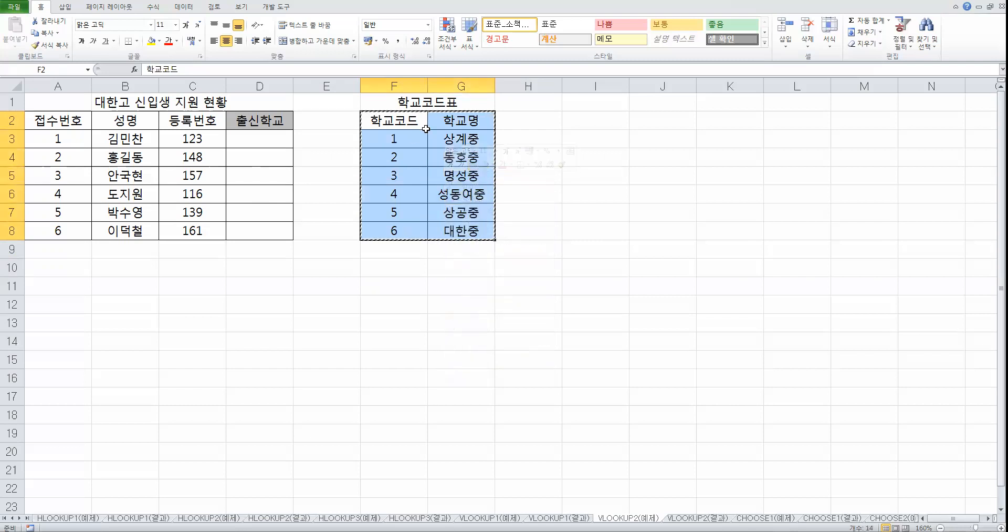
pyautogui.rightClick(590, 121)
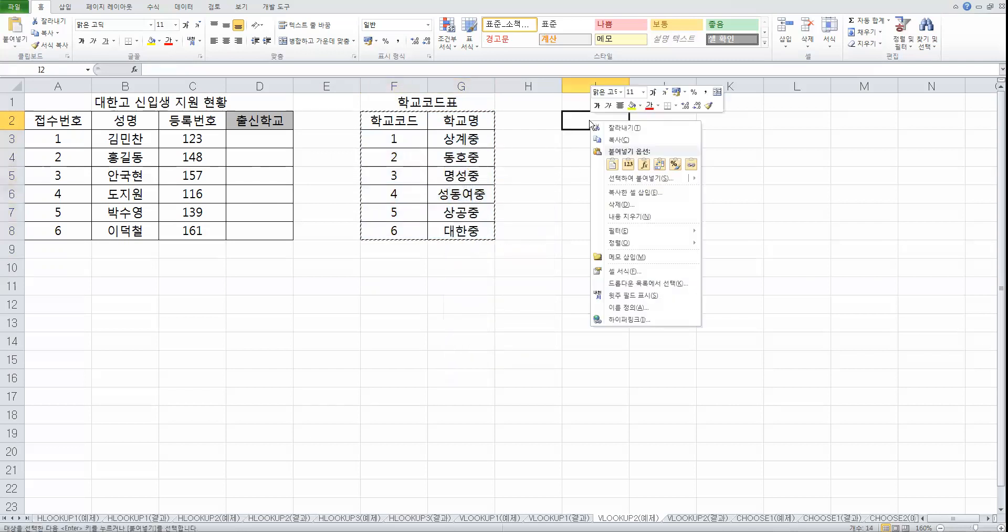
pyautogui.click(649, 179)
pyautogui.click(674, 227)
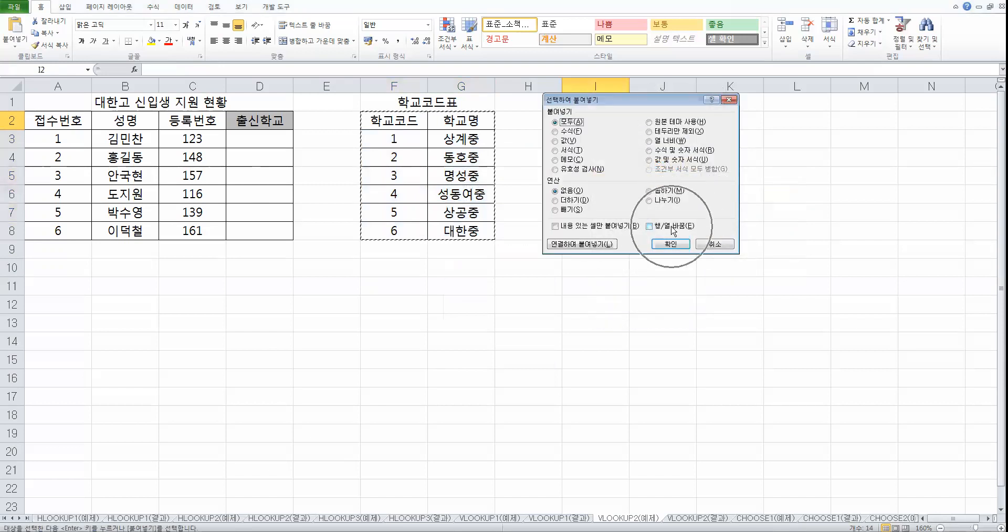
pyautogui.click(671, 244)
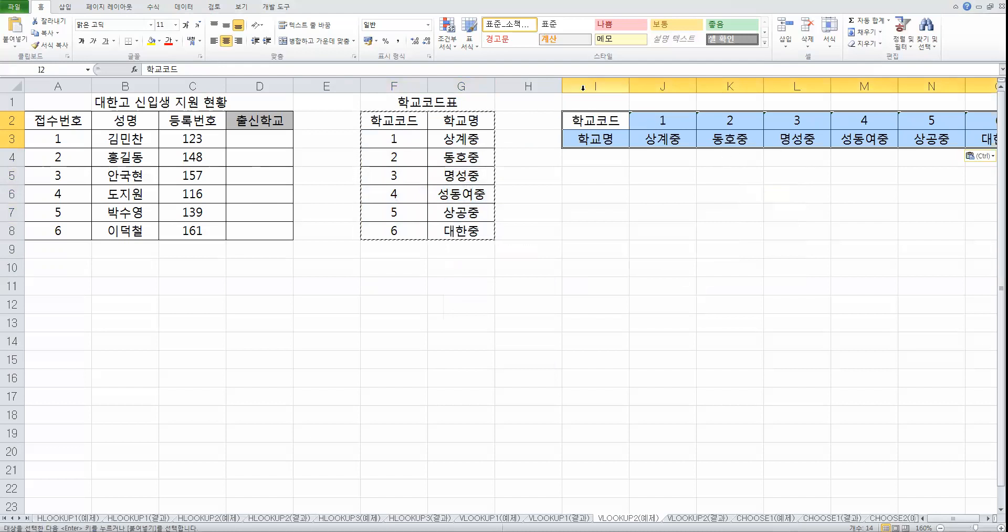
pyautogui.click(585, 243)
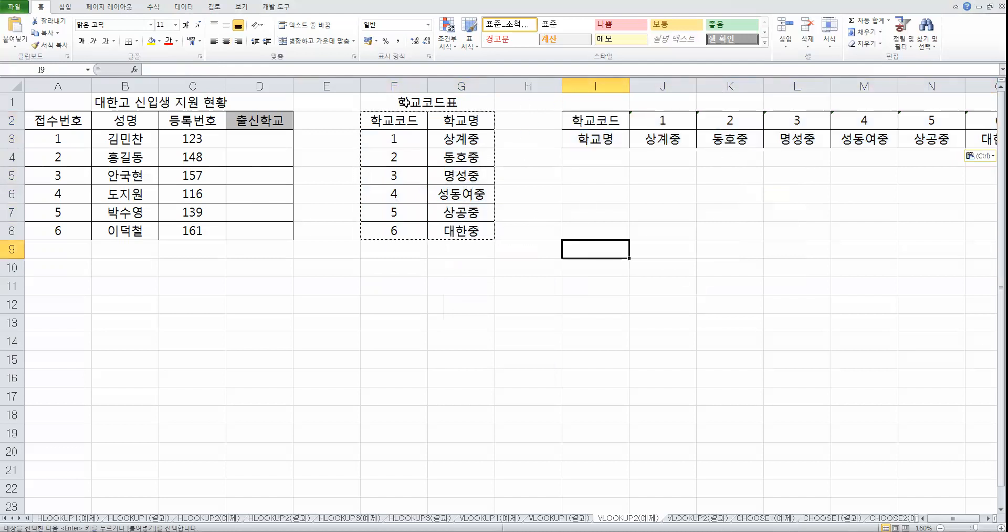
pyautogui.moveTo(389, 122); pyautogui.dragTo(460, 233)
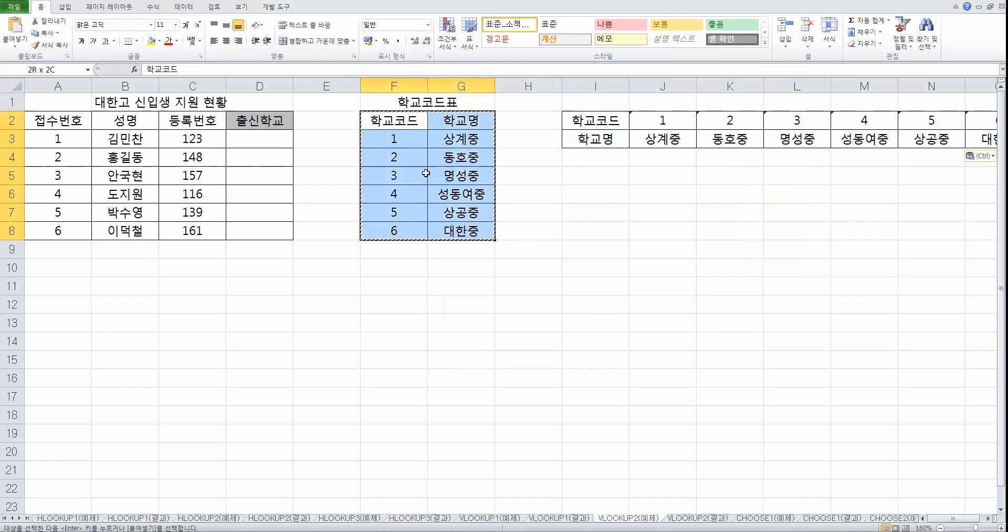
pyautogui.press('ctrl')
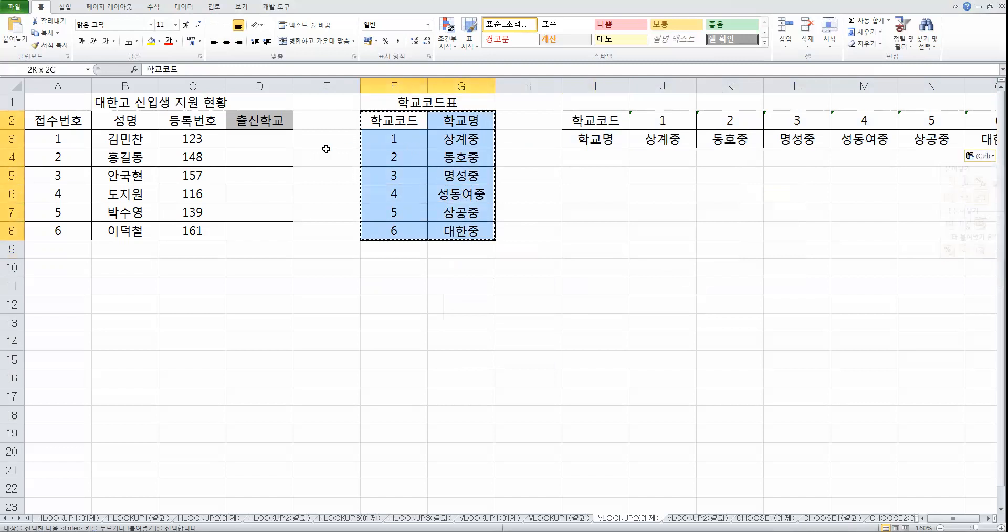
# Start a VLOOKUP function in D3 and move its arguments dialog clear of the data tables
pyautogui.click(268, 151)
pyautogui.click(266, 139)
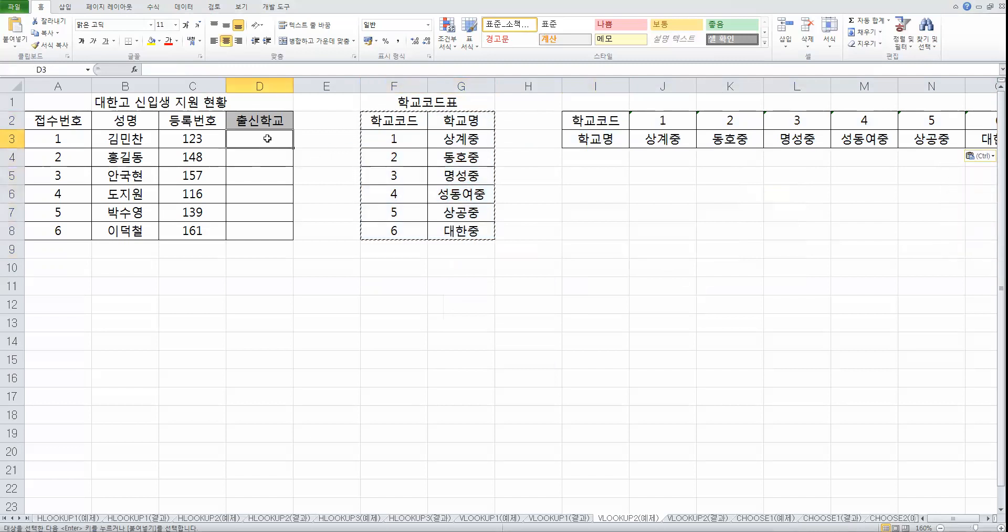
pyautogui.click(132, 70)
pyautogui.click(525, 345)
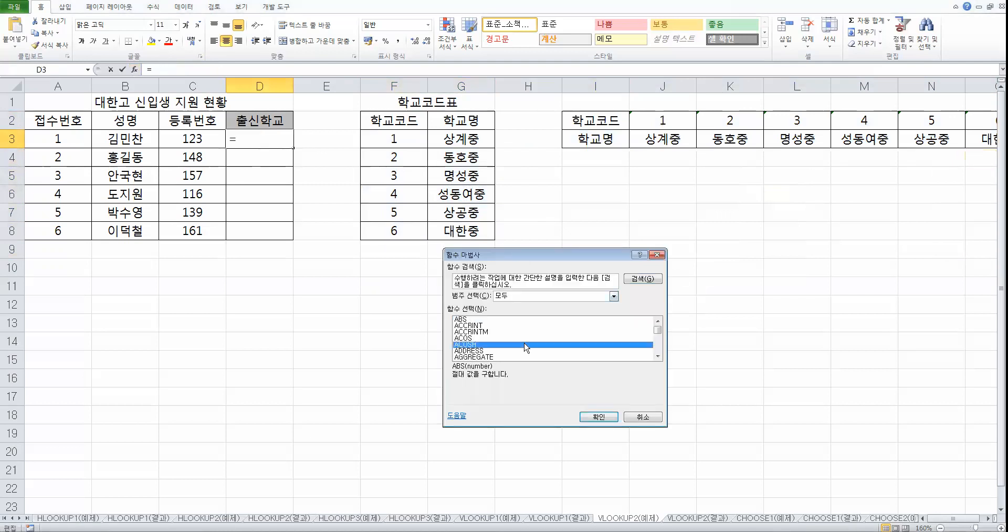
pyautogui.press('v')
pyautogui.scroll(-2, 520, 339)
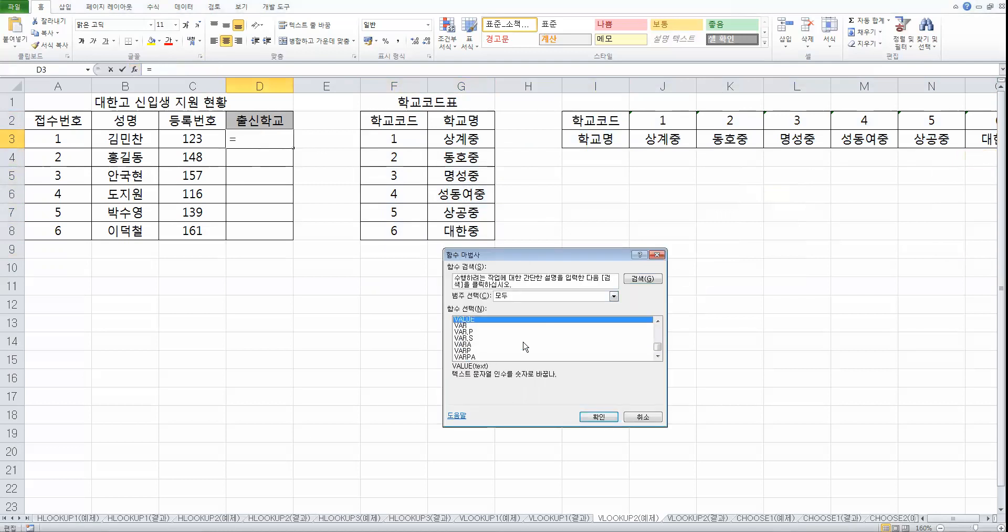
pyautogui.doubleClick(478, 332)
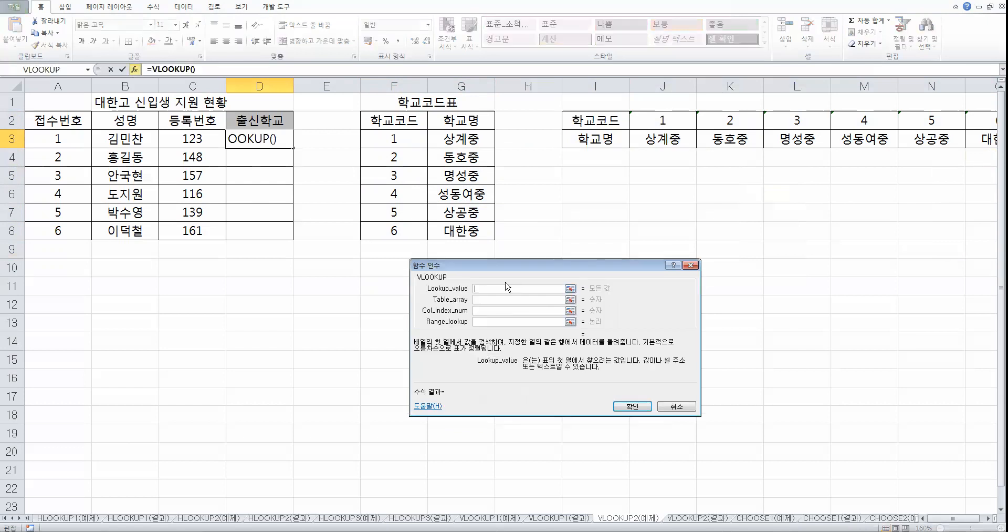
pyautogui.moveTo(544, 258); pyautogui.dragTo(611, 185)
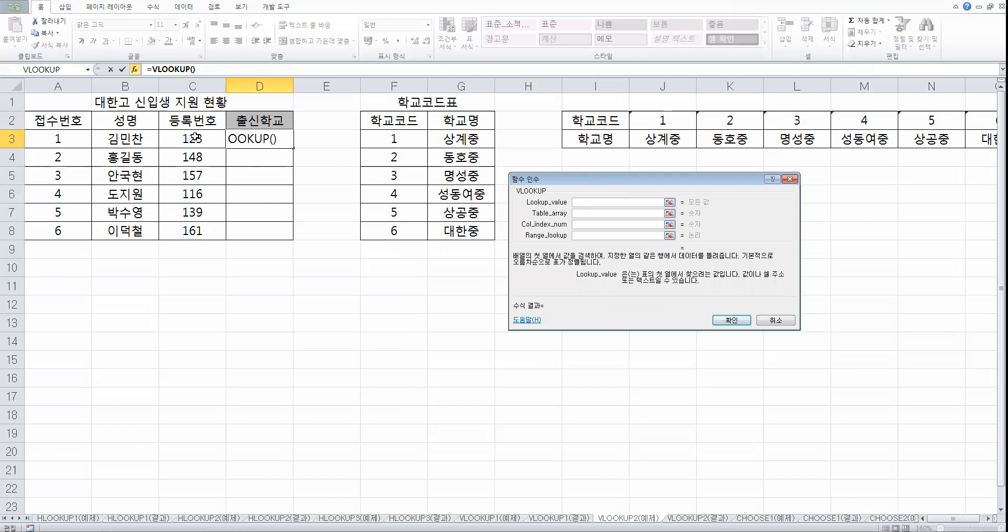
# Nest the MID function inside VLOOKUP as its Lookup_value argument
pyautogui.click(90, 70)
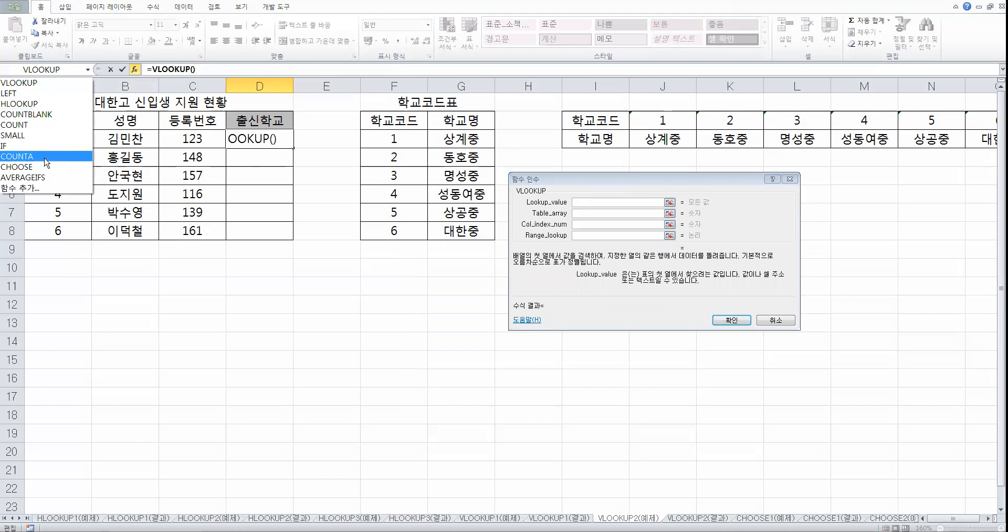
pyautogui.click(40, 188)
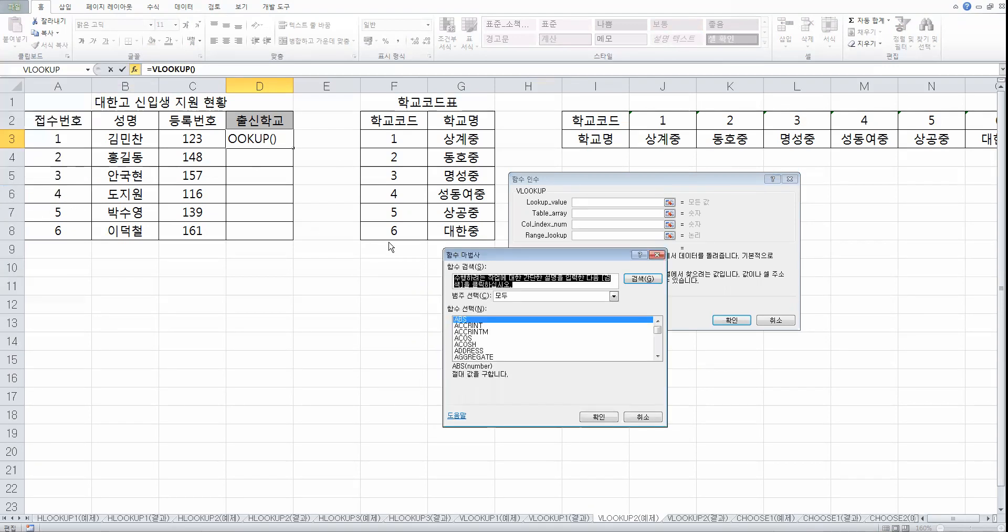
pyautogui.click(508, 338)
pyautogui.press('m')
pyautogui.scroll(-3, 507, 336)
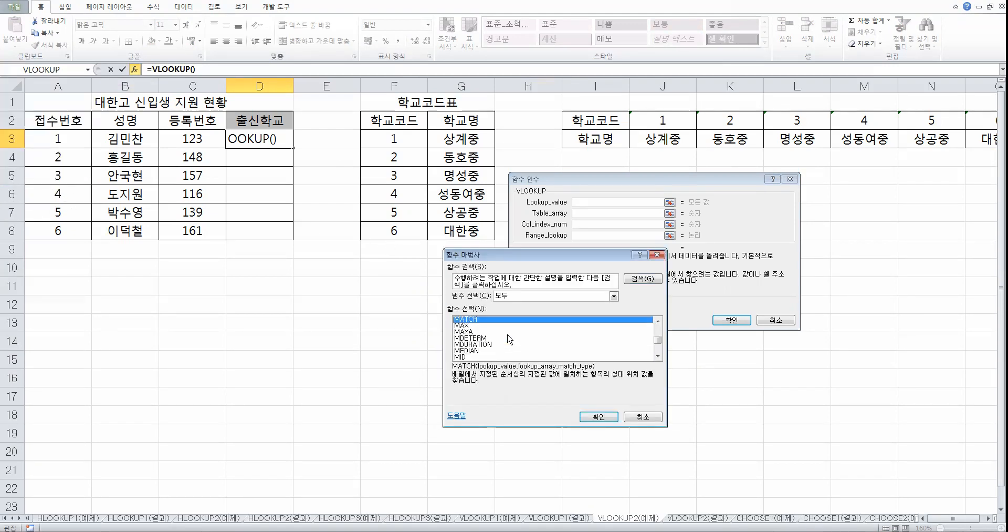
pyautogui.doubleClick(460, 338)
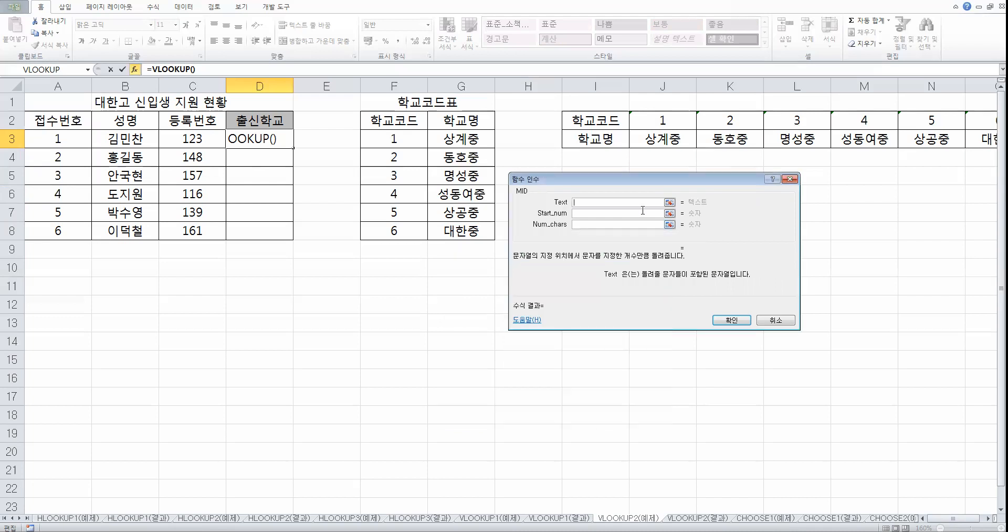
# Set MID's Text to C3, Start_num to 2 and Num_chars to 1, and return to the VLOOKUP arguments
pyautogui.click(200, 139)
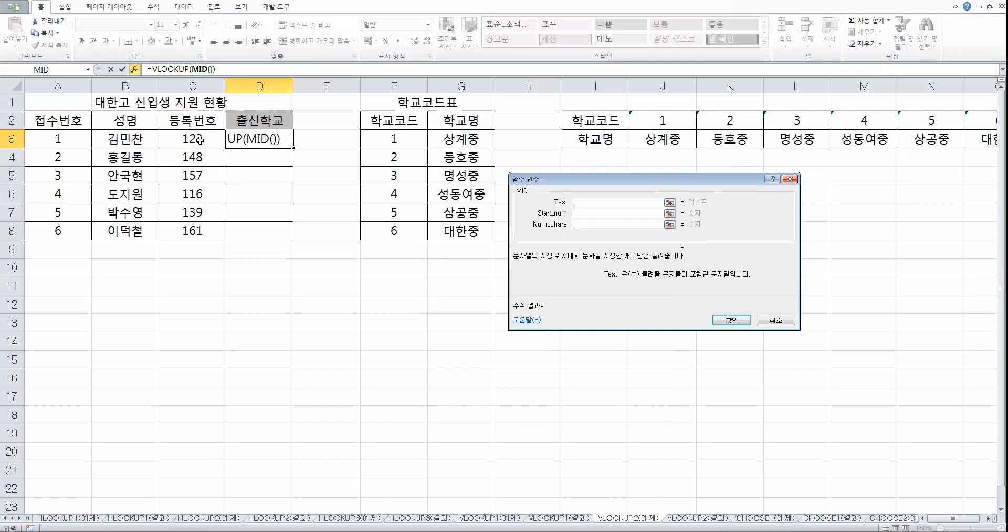
pyautogui.click(200, 139)
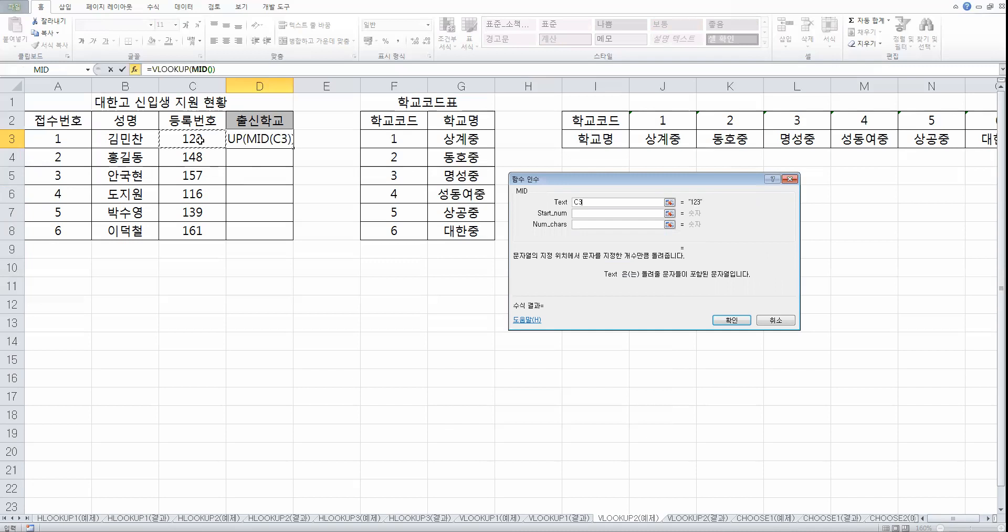
pyautogui.click(591, 213)
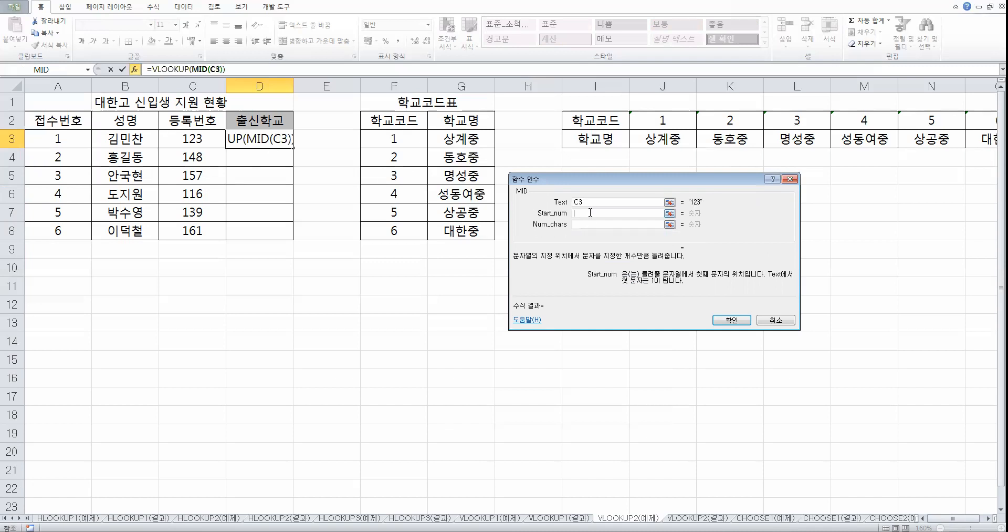
pyautogui.write('2')
pyautogui.click(585, 227)
pyautogui.write('1')
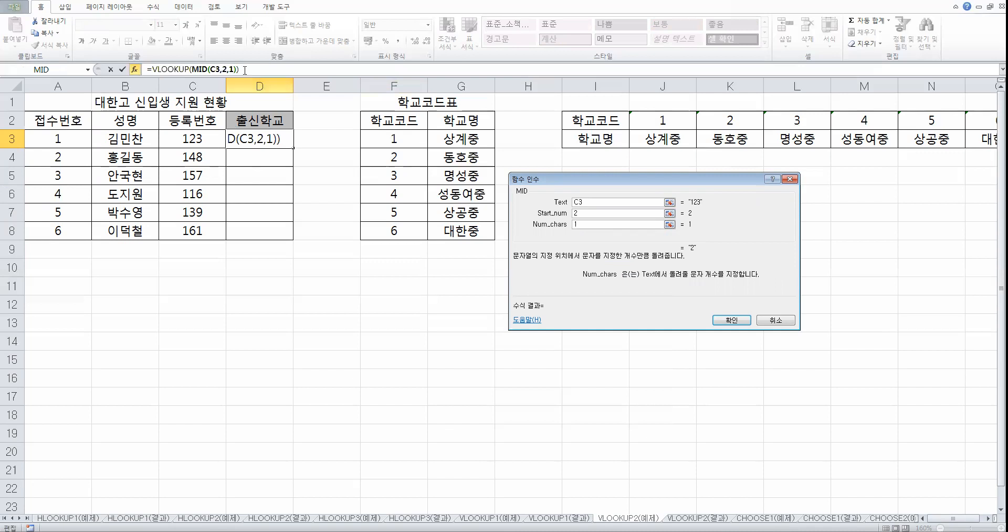
pyautogui.click(180, 70)
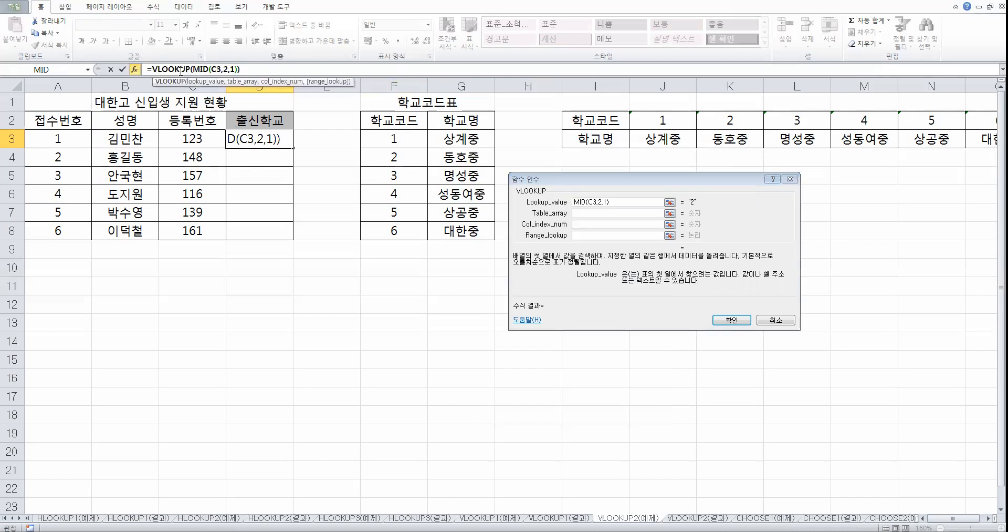
# Set the VLOOKUP Table_array to the 학교코드표 range as the absolute reference $F$2:$G$8
pyautogui.click(595, 214)
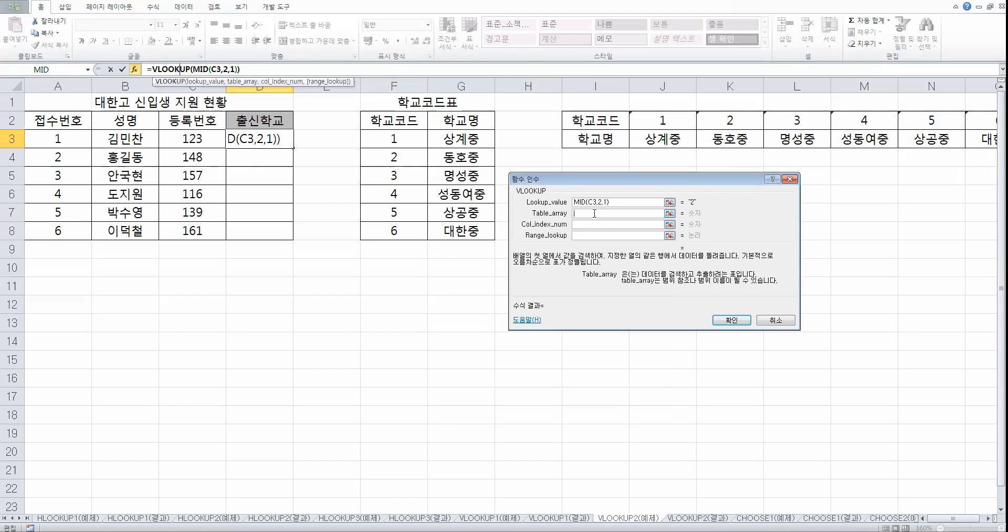
pyautogui.click(595, 213)
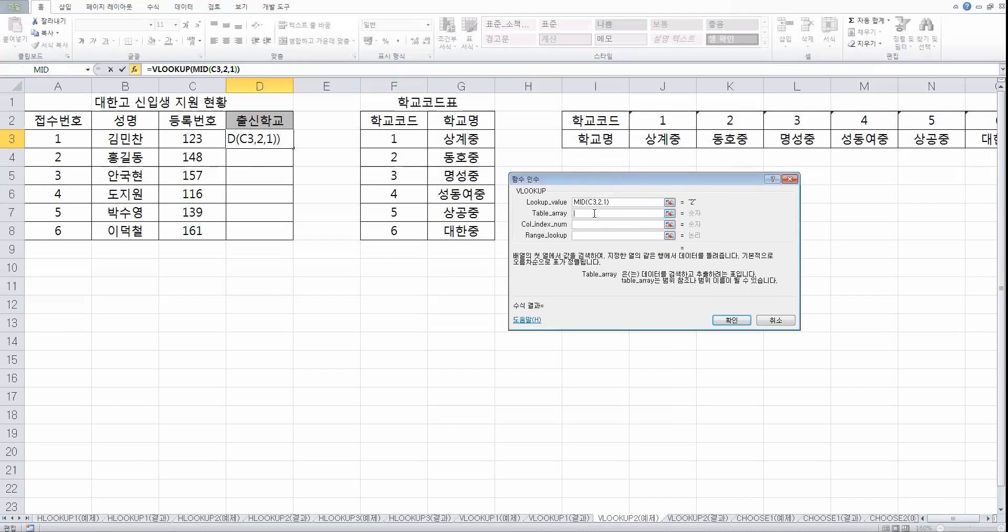
pyautogui.press('ctrl')
pyautogui.moveTo(389, 121); pyautogui.dragTo(475, 229)
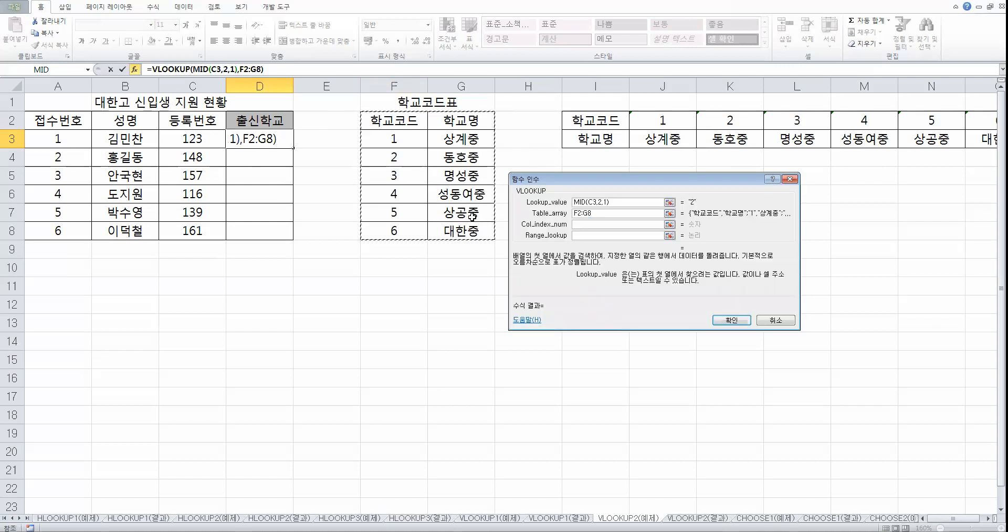
pyautogui.press('F4')
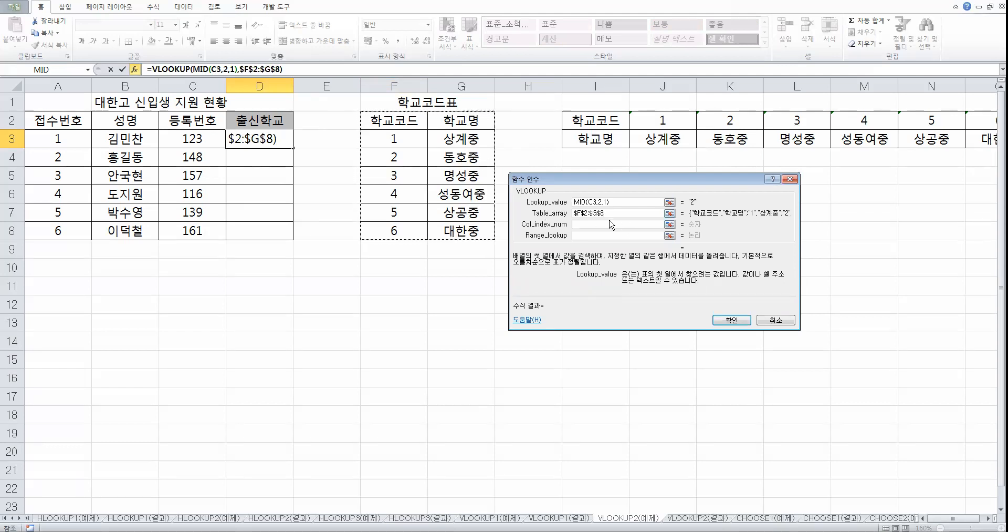
pyautogui.moveTo(610, 213); pyautogui.dragTo(560, 215)
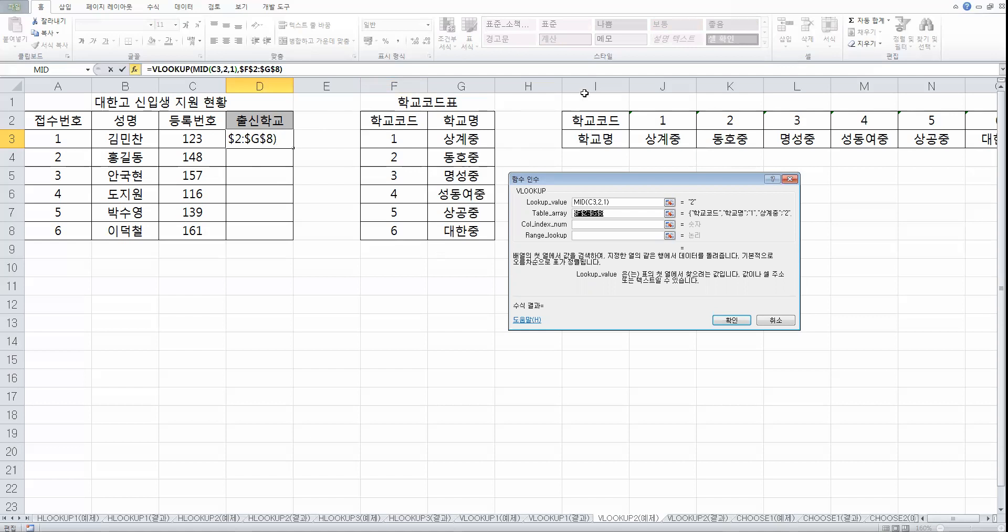
# Complete the VLOOKUP formula with Col_index_num 2 and Range_lookup 0, and fill it down from D3 to D8
pyautogui.click(595, 225)
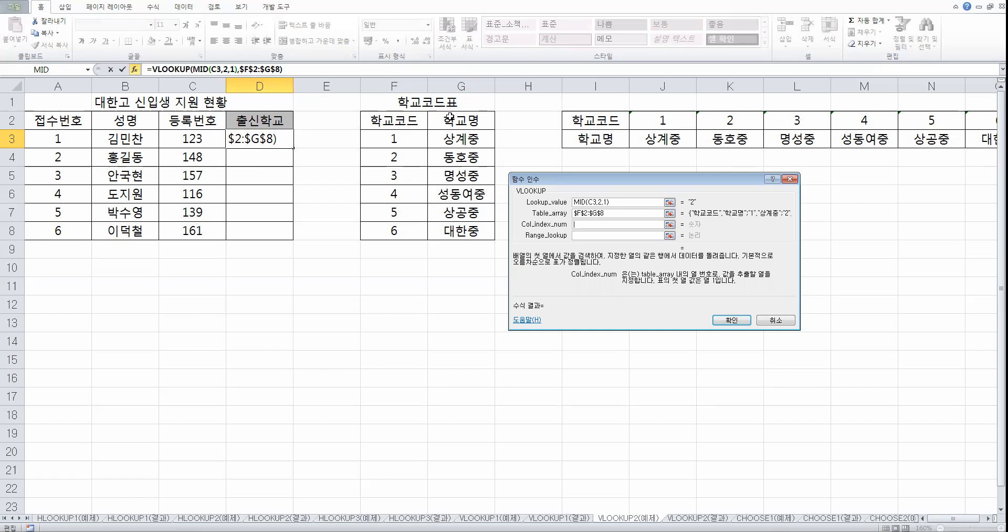
pyautogui.write('2')
pyautogui.click(602, 236)
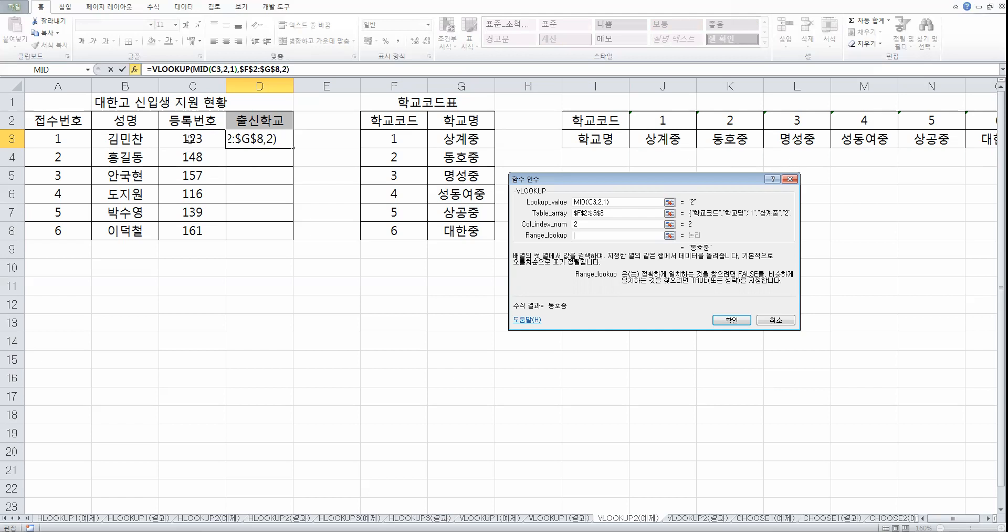
pyautogui.press('ctrl')
pyautogui.write('0')
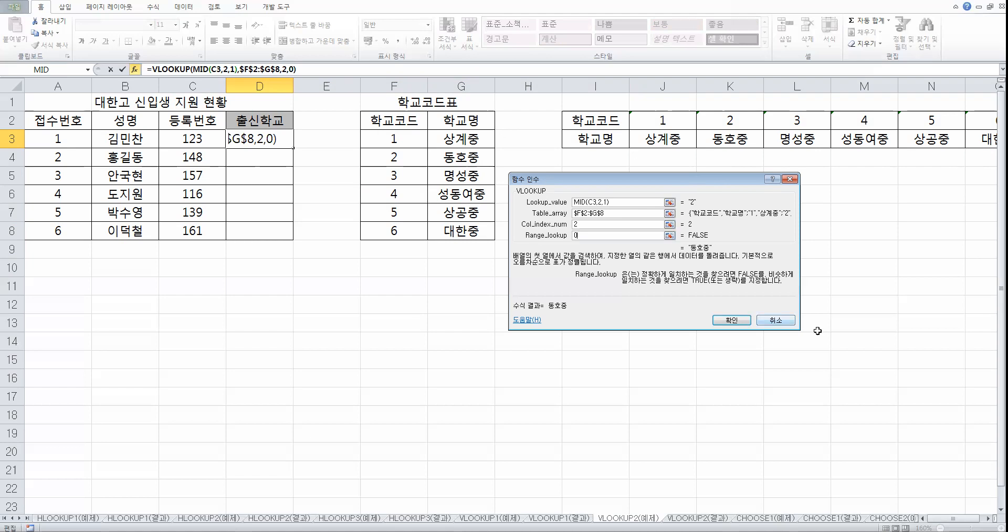
pyautogui.click(721, 321)
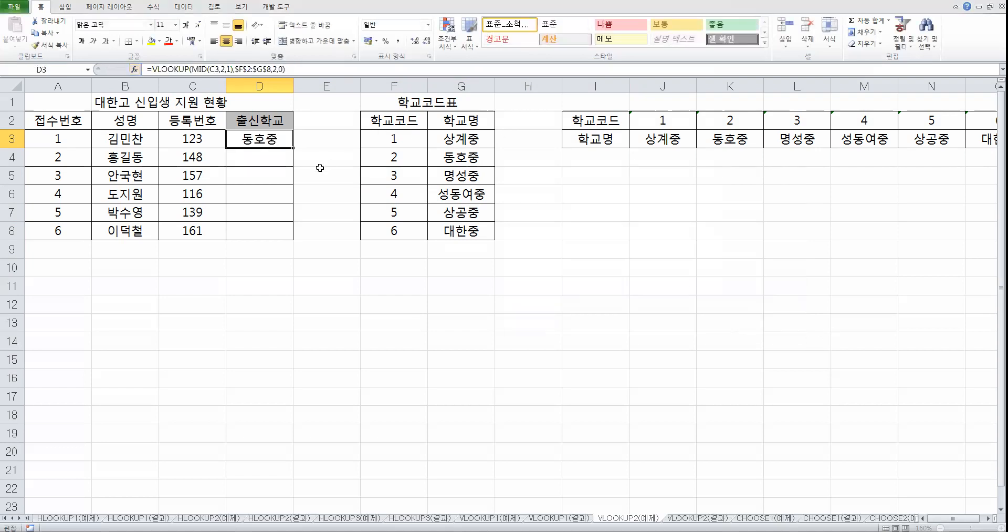
pyautogui.moveTo(293, 149); pyautogui.dragTo(291, 238)
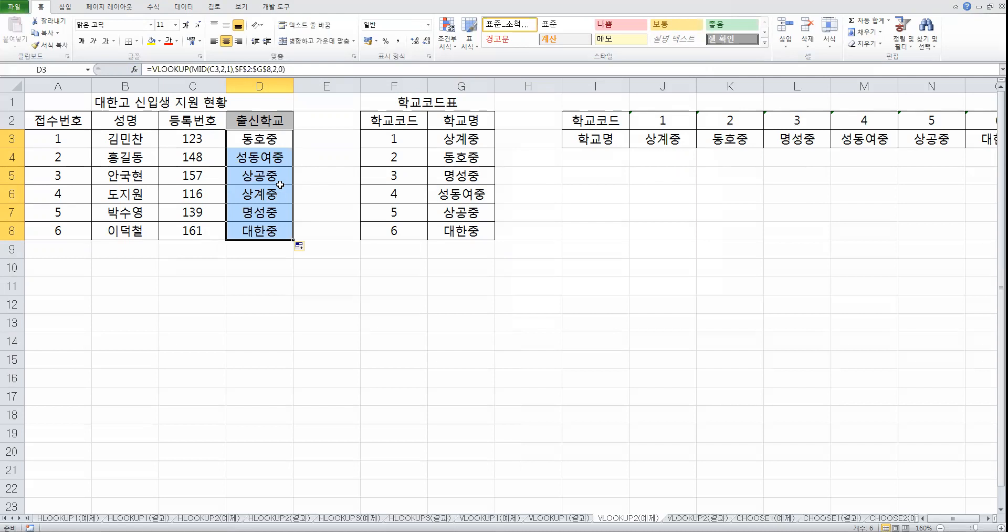
# Open the 계산작업 workbook from the 이론 folder inside 2020컴활2급
pyautogui.click(13, 12)
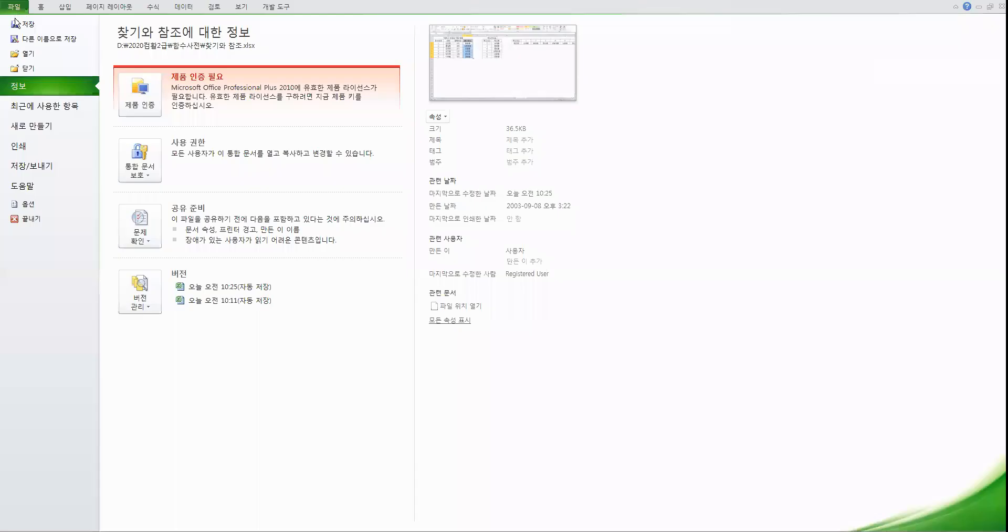
pyautogui.click(40, 57)
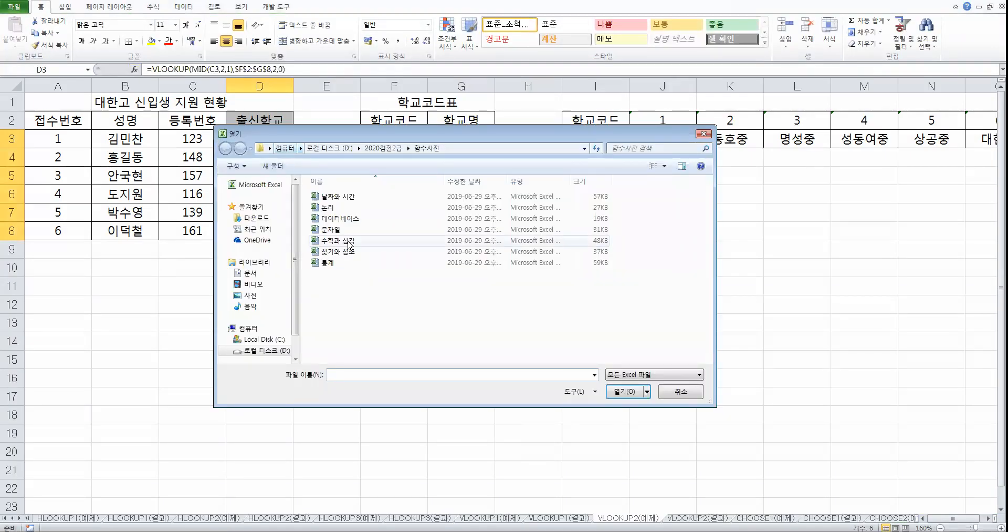
pyautogui.click(383, 148)
pyautogui.doubleClick(347, 200)
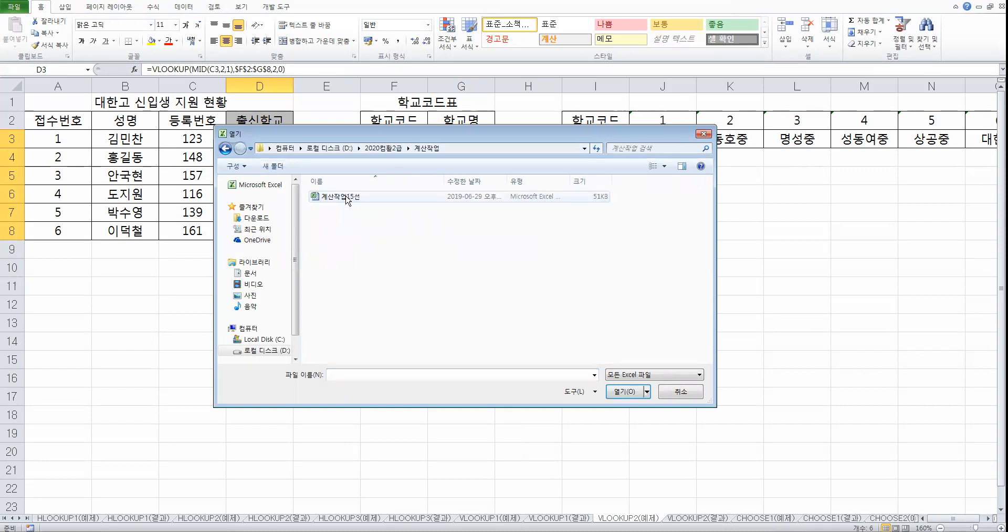
pyautogui.click(386, 148)
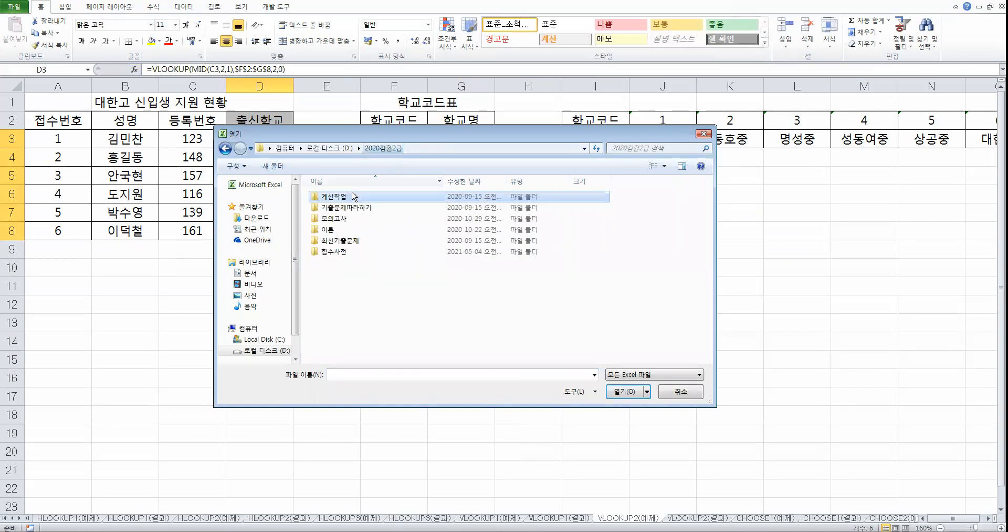
pyautogui.doubleClick(326, 230)
pyautogui.click(335, 197)
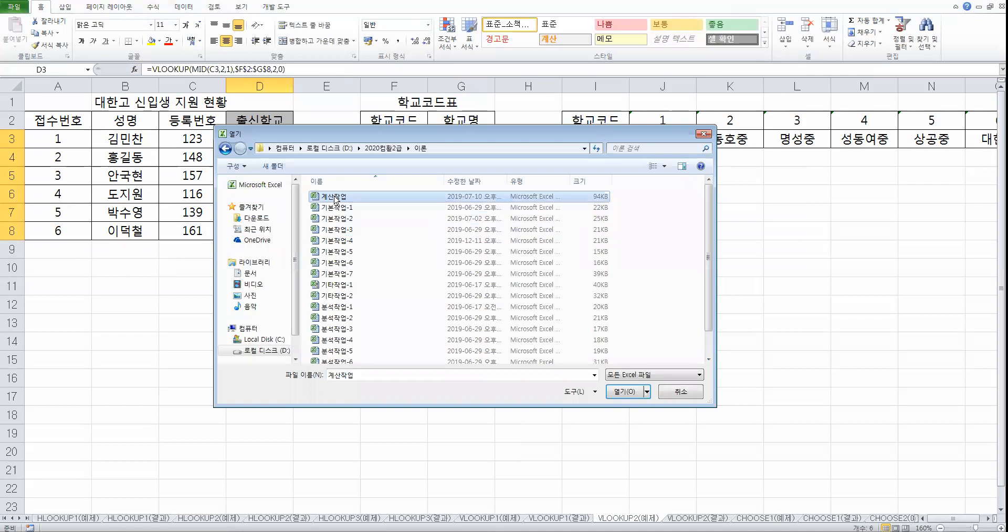
pyautogui.doubleClick(335, 197)
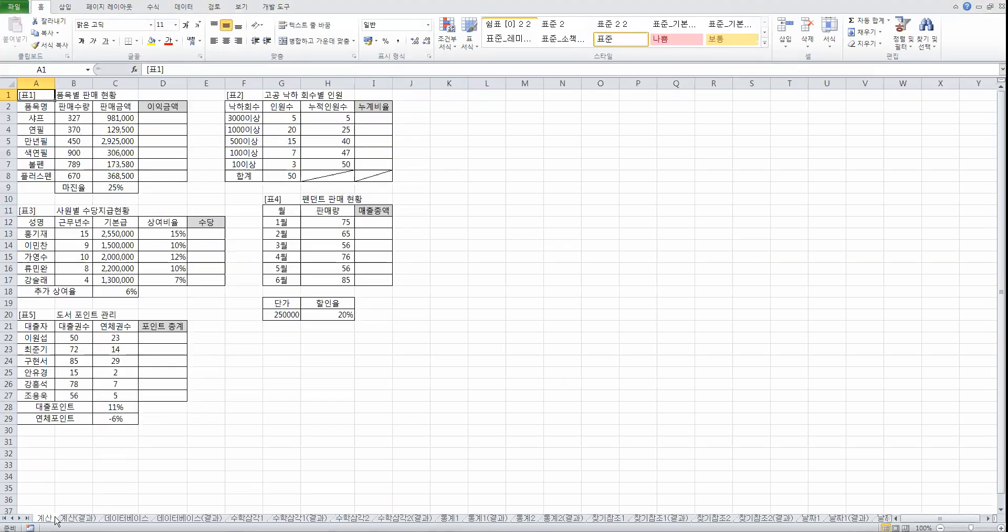
# Show the 찾기참조1 sheet and enlarge its view to 145%
pyautogui.click(20, 518)
pyautogui.click(20, 518)
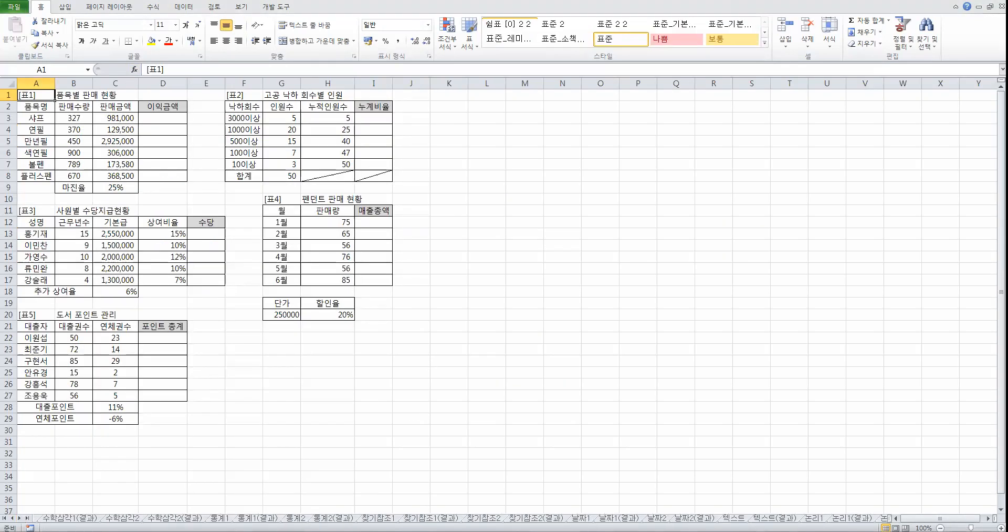
pyautogui.click(378, 518)
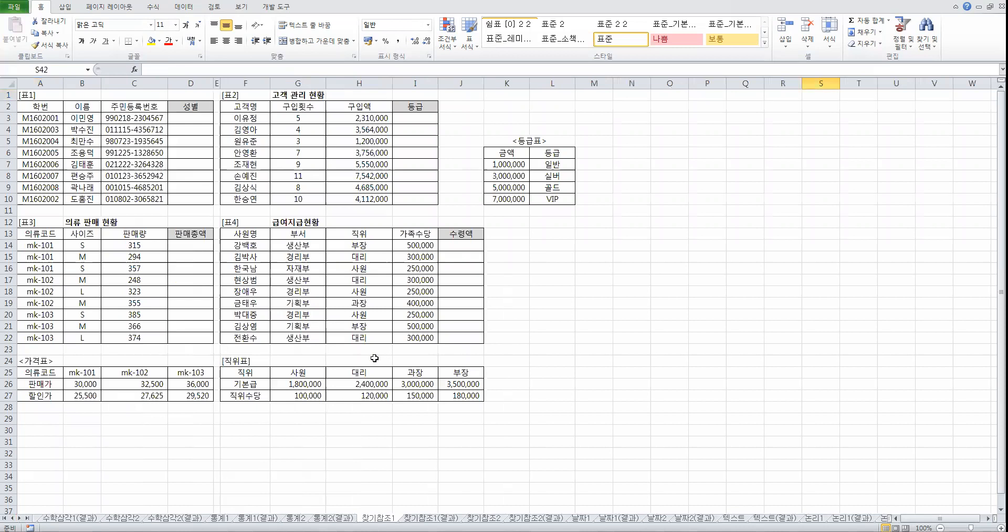
pyautogui.scroll(3, 374, 358)
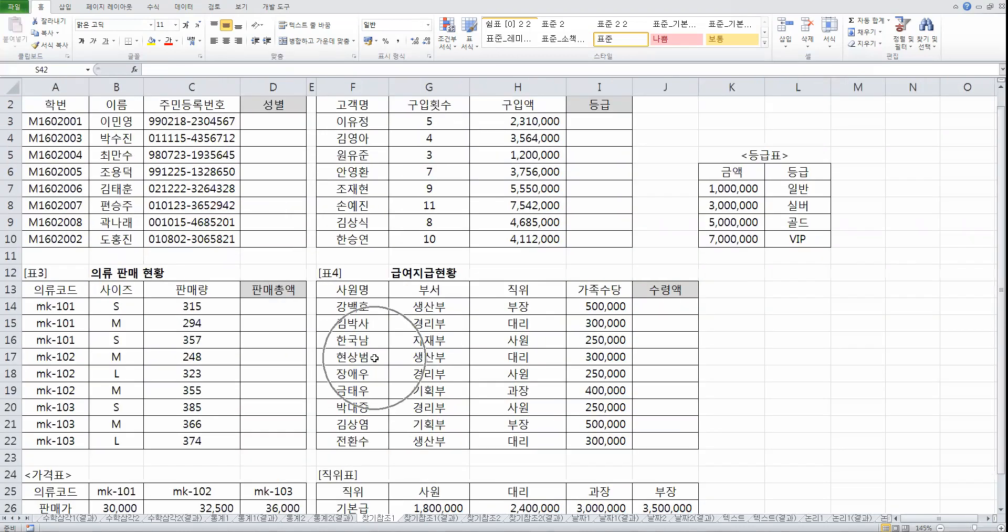
# Examine the empty 성별 and 등급 columns and the layout and header row of the <등급표> lookup table
pyautogui.click(273, 135)
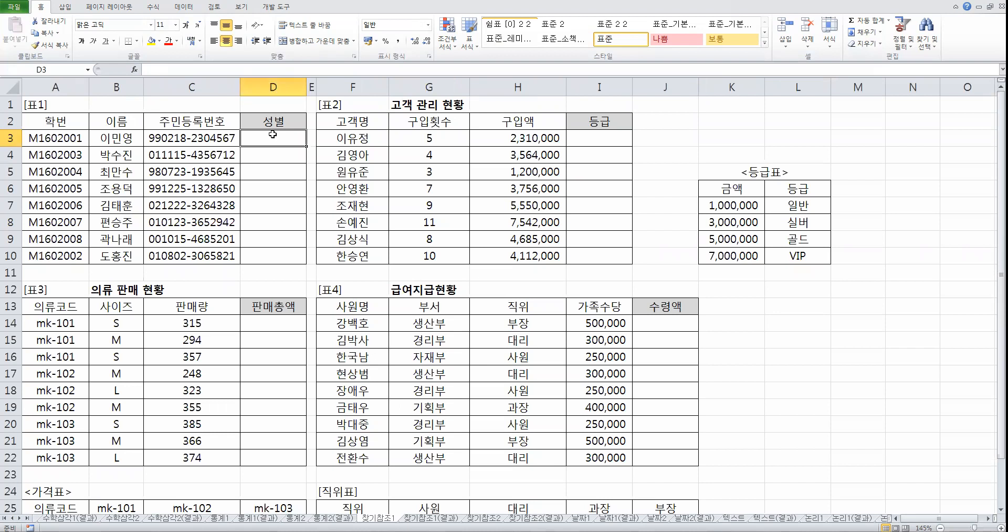
pyautogui.click(607, 137)
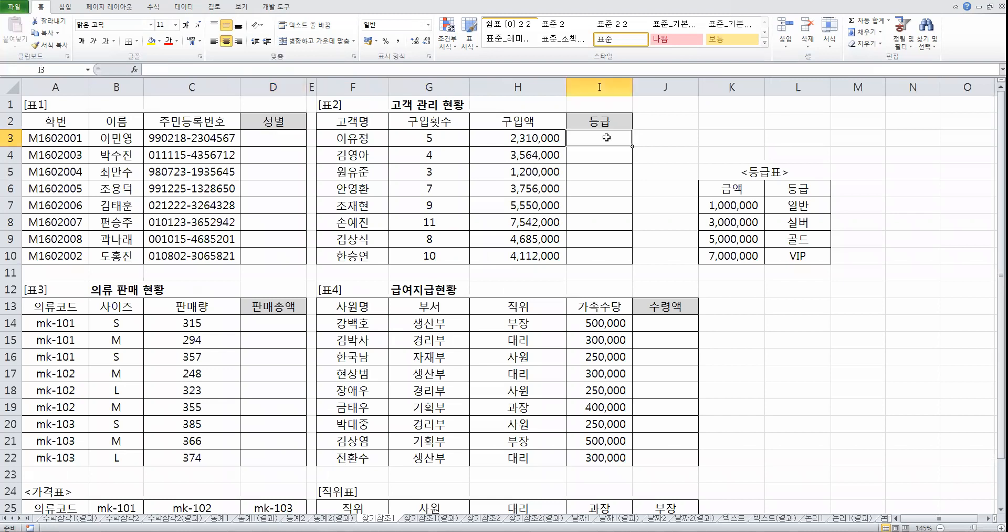
pyautogui.moveTo(725, 184); pyautogui.dragTo(791, 256)
pyautogui.click(812, 231)
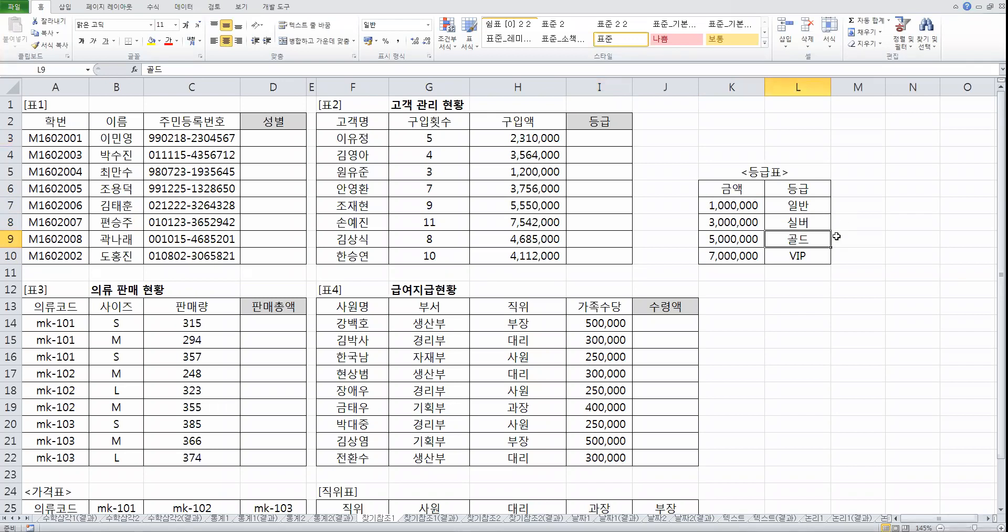
pyautogui.click(611, 141)
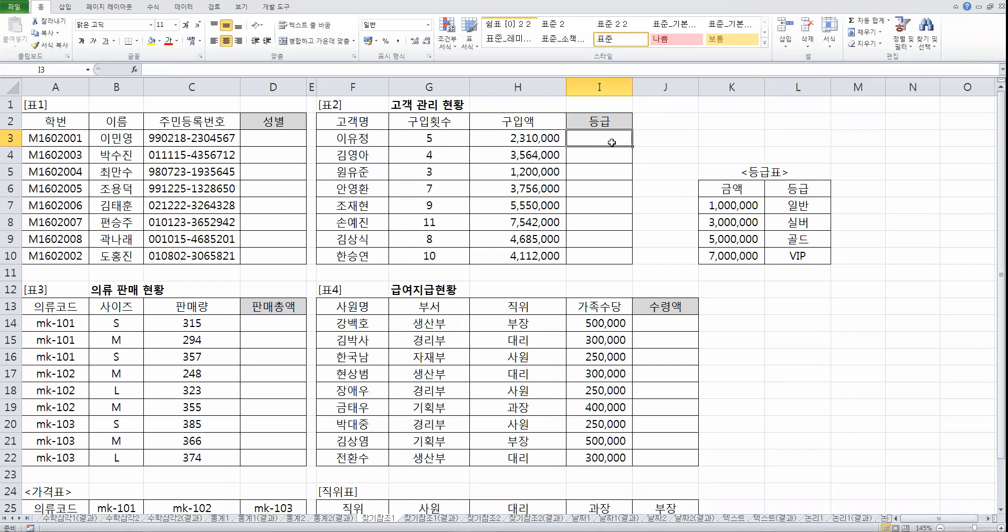
pyautogui.moveTo(705, 194); pyautogui.dragTo(803, 252)
pyautogui.moveTo(758, 196); pyautogui.dragTo(805, 192)
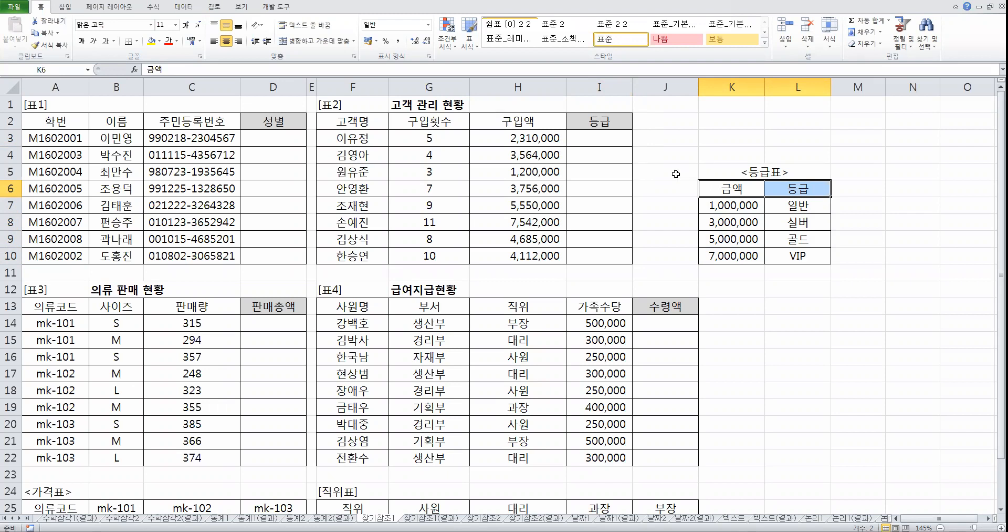
# Compare the header orientation of <가격표> and [직위표] with that of <등급표>
pyautogui.click(611, 189)
pyautogui.scroll(-2, 611, 186)
pyautogui.moveTo(63, 407); pyautogui.dragTo(245, 440)
pyautogui.moveTo(362, 405); pyautogui.dragTo(687, 436)
pyautogui.moveTo(66, 407); pyautogui.dragTo(68, 439)
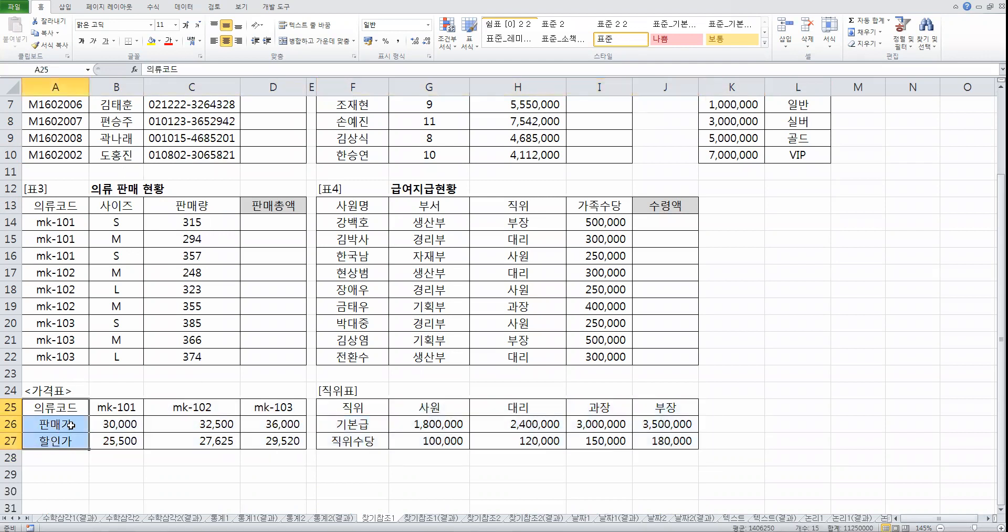
pyautogui.keyDown('ctrl'); pyautogui.moveTo(356, 408); pyautogui.dragTo(358, 440); pyautogui.keyUp('ctrl')
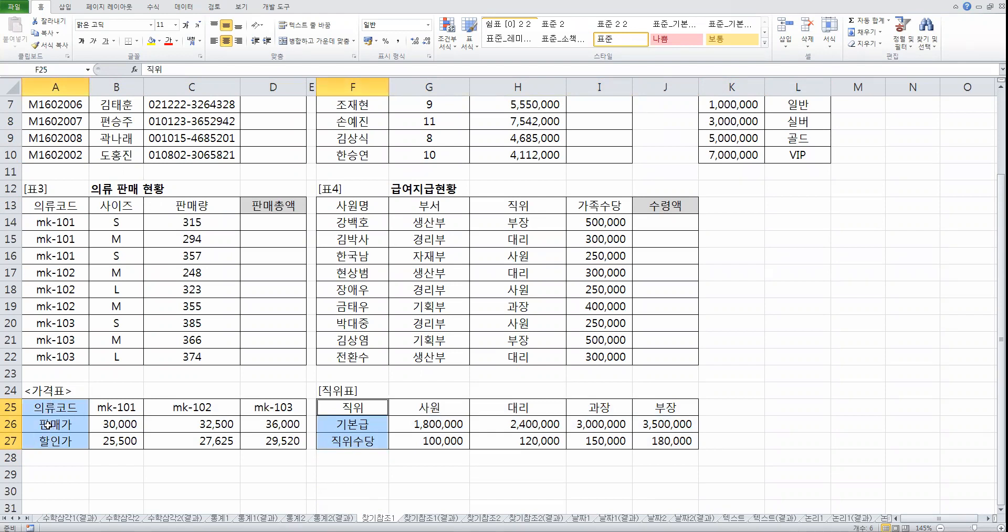
pyautogui.click(377, 407)
pyautogui.scroll(2, 464, 382)
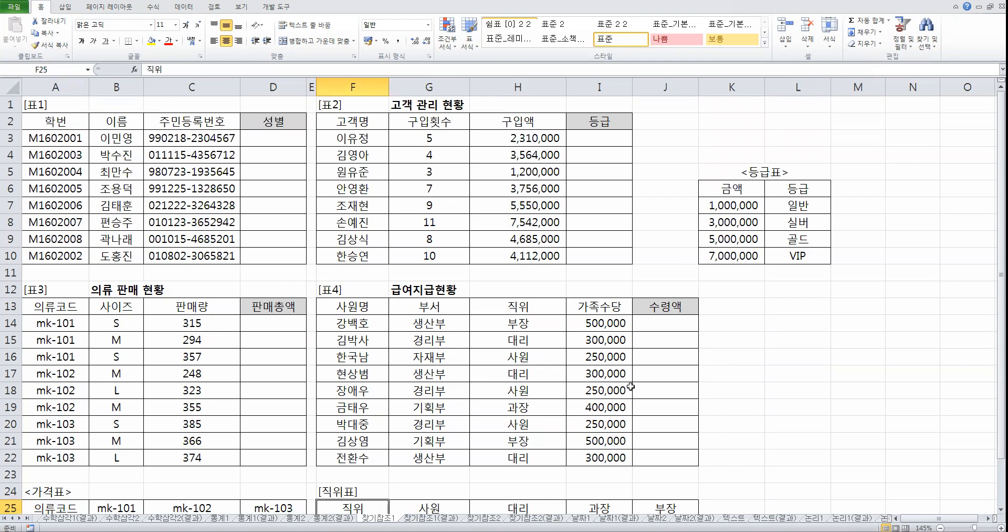
pyautogui.moveTo(747, 189); pyautogui.dragTo(799, 188)
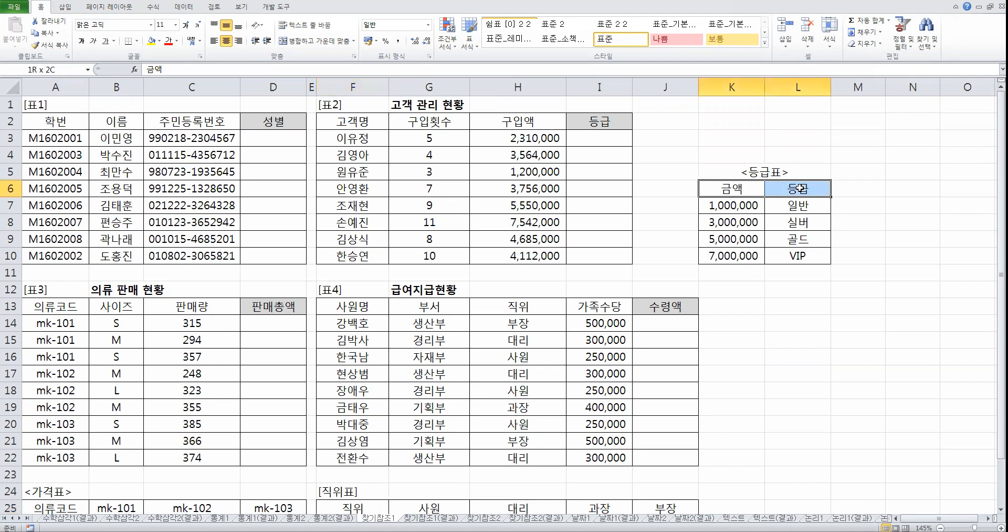
pyautogui.scroll(-3, 410, 314)
pyautogui.moveTo(353, 356); pyautogui.dragTo(353, 390)
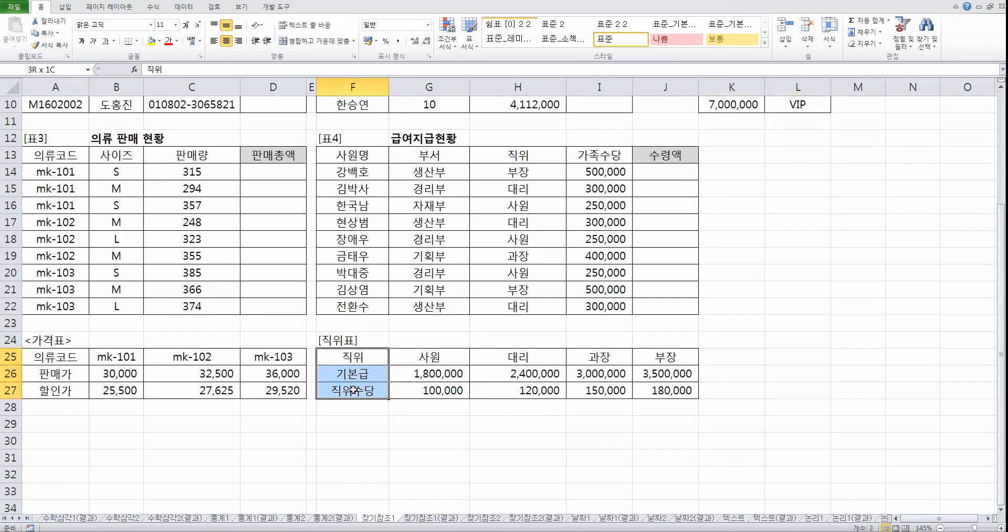
pyautogui.scroll(3, 355, 389)
# Insert the VLOOKUP function into the first 등급 cell of [표2], I3, keeping the source tables uncovered
pyautogui.click(589, 139)
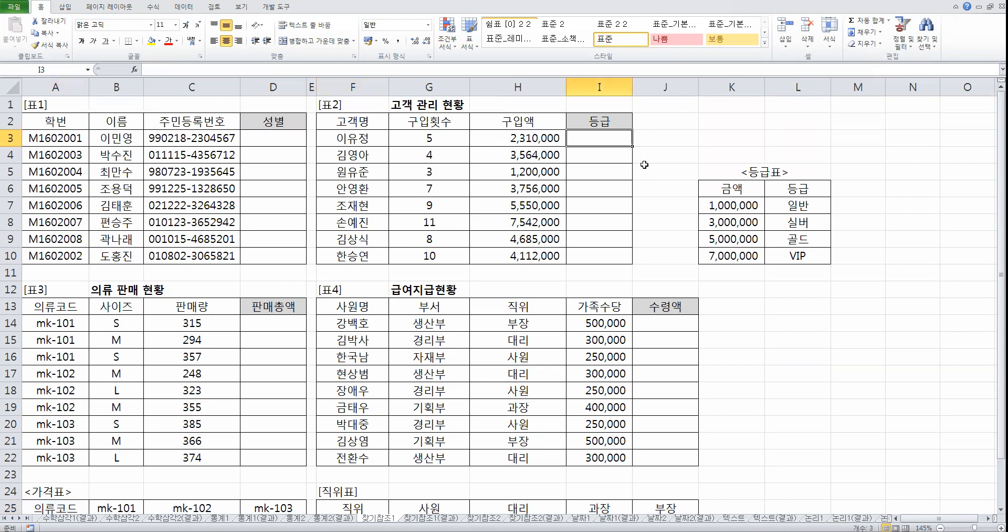
pyautogui.moveTo(735, 186); pyautogui.dragTo(811, 257)
pyautogui.click(607, 137)
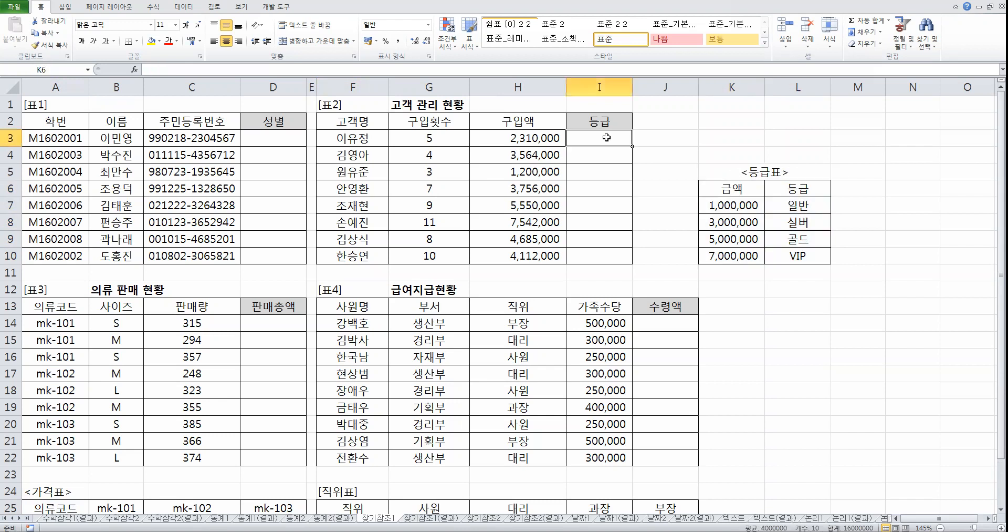
pyautogui.click(134, 69)
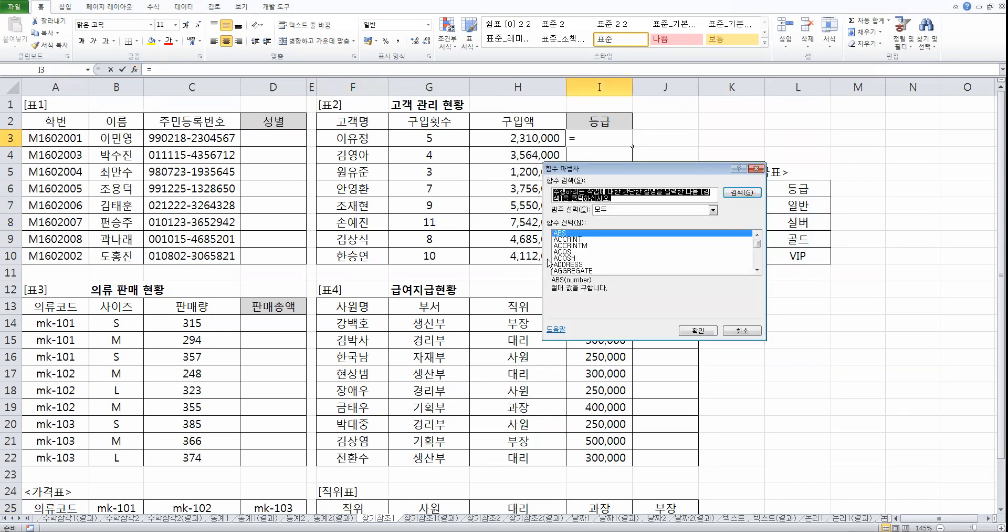
pyautogui.press('v')
pyautogui.scroll(-3, 604, 254)
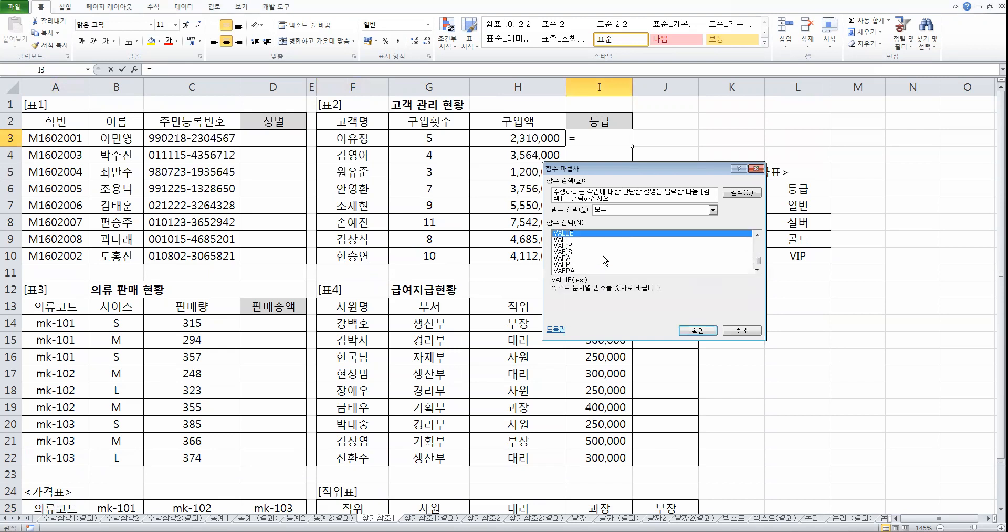
pyautogui.doubleClick(578, 265)
pyautogui.moveTo(634, 294); pyautogui.dragTo(459, 398)
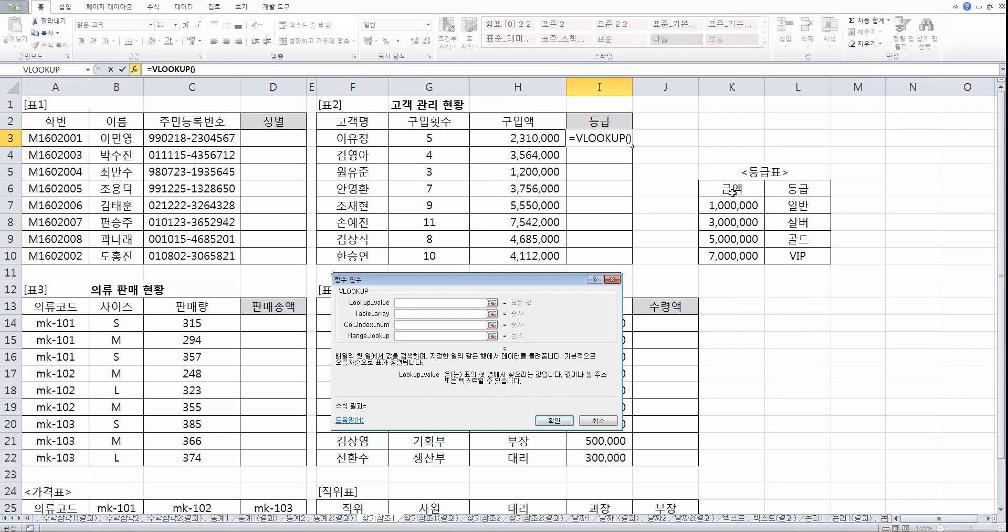
# Set VLOOKUP's Lookup_value to the 구입액 in H3 and its Table_array to the <등급표> range $K$6:$L$10
pyautogui.press('ctrl')
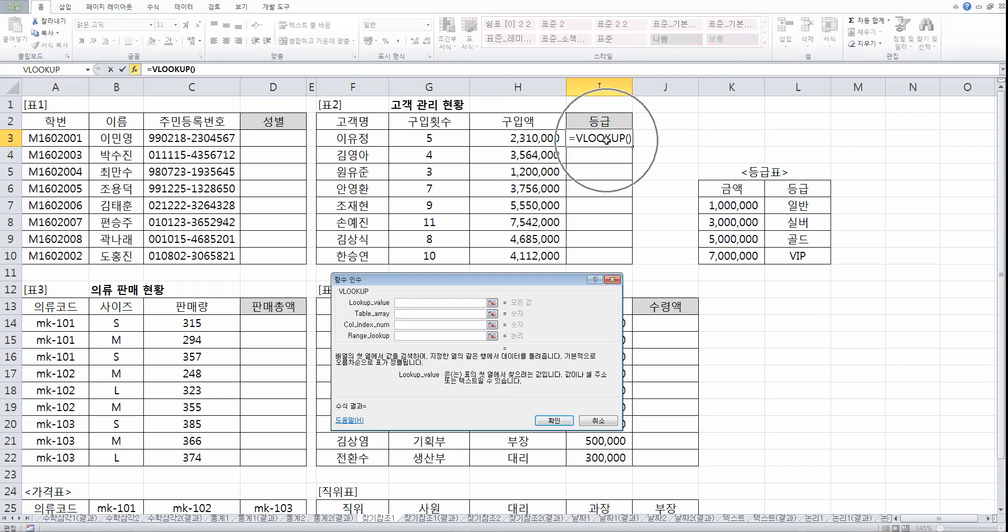
pyautogui.press('ctrl')
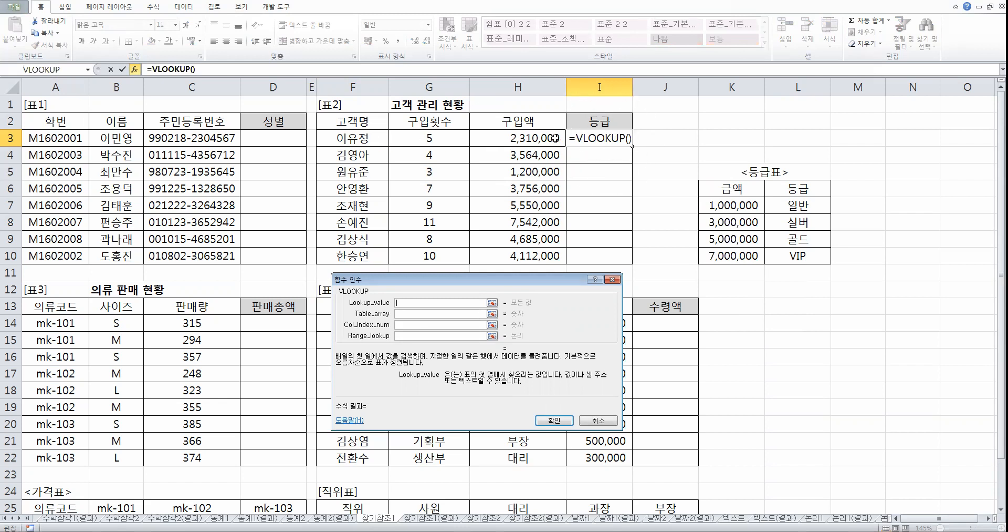
pyautogui.press('ctrl')
pyautogui.click(529, 138)
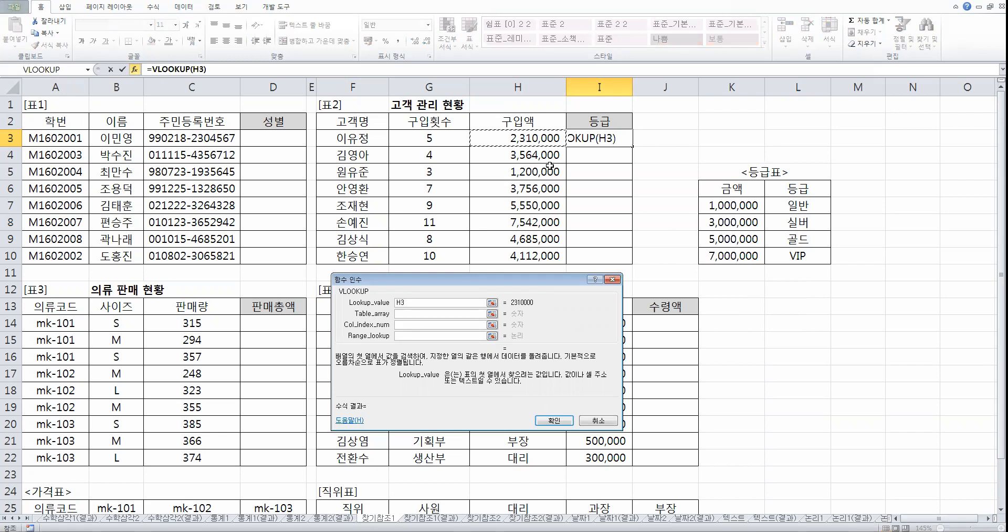
pyautogui.press('ctrl')
pyautogui.press('Tab')
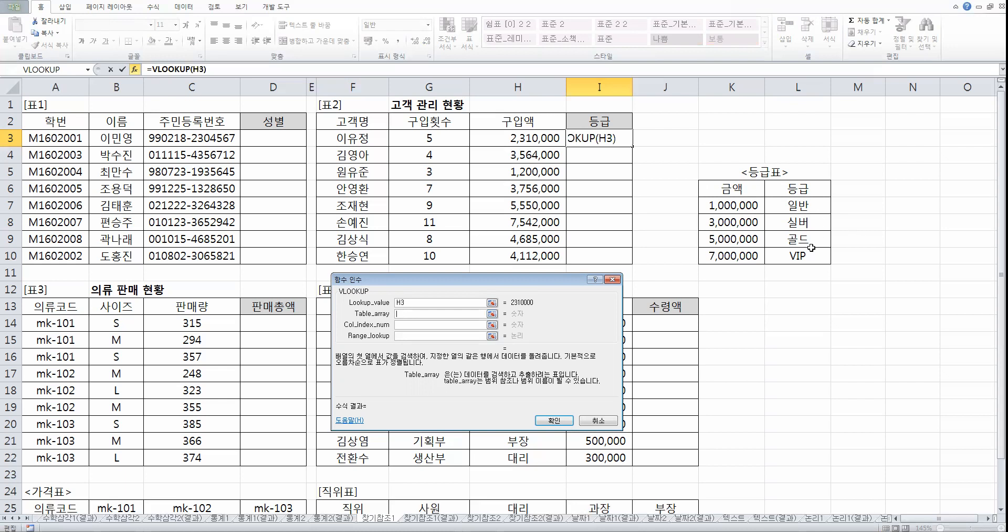
pyautogui.moveTo(728, 181); pyautogui.dragTo(803, 255)
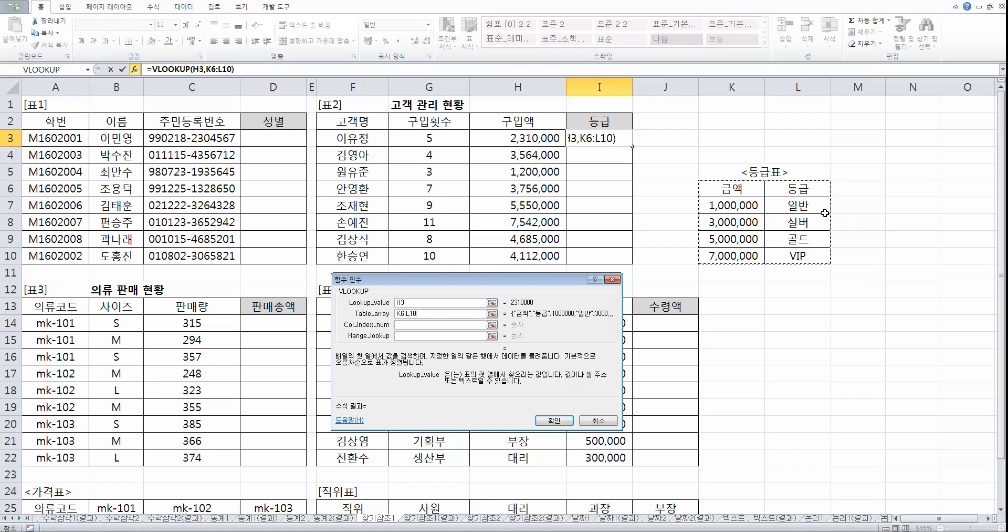
pyautogui.press('F4')
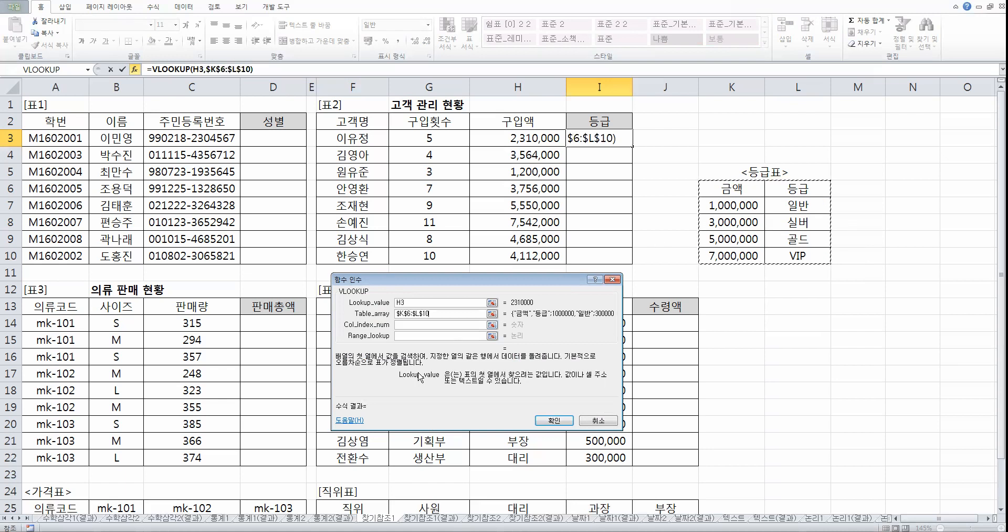
# Complete the VLOOKUP formula with Col_index_num 2 and Range_lookup 1, and fill it down from I3 to I10
pyautogui.click(423, 324)
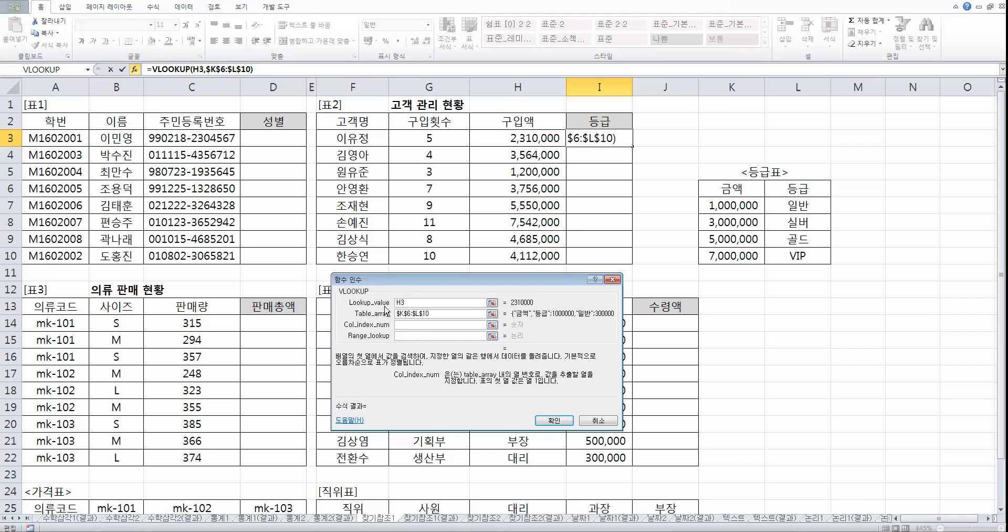
pyautogui.write('2')
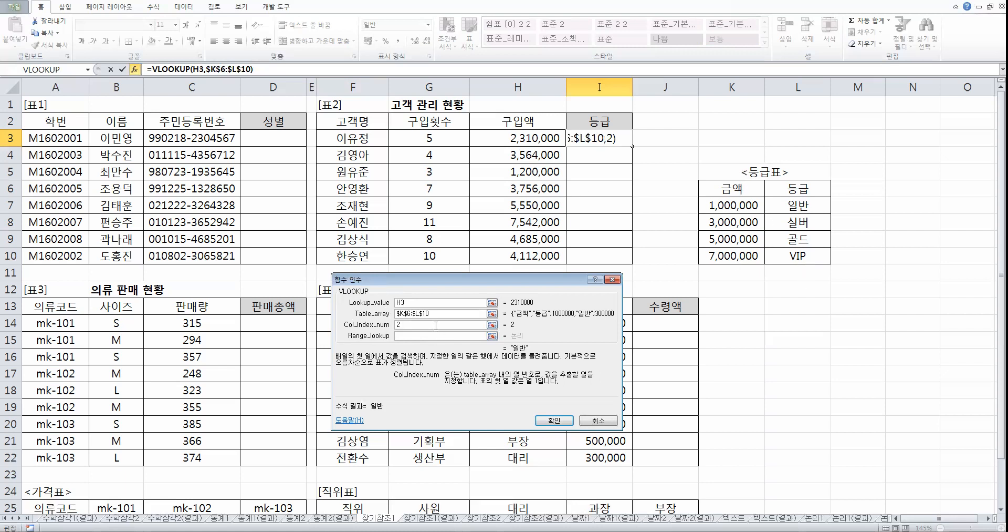
pyautogui.click(408, 338)
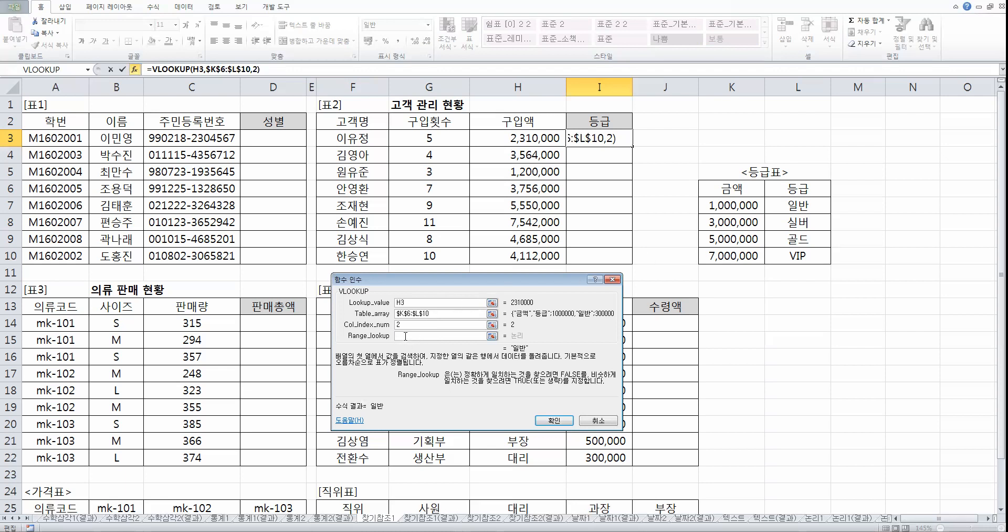
pyautogui.write('1')
pyautogui.click(560, 420)
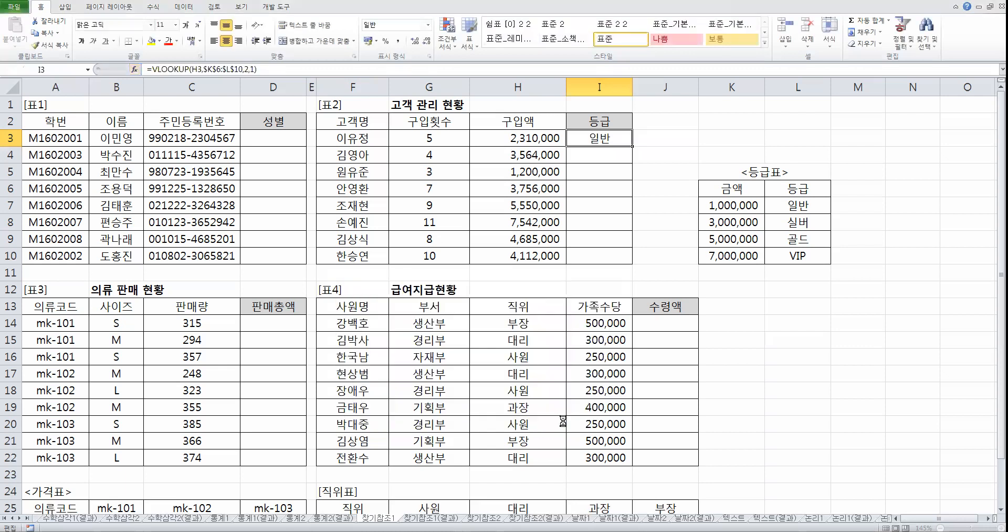
pyautogui.doubleClick(632, 146)
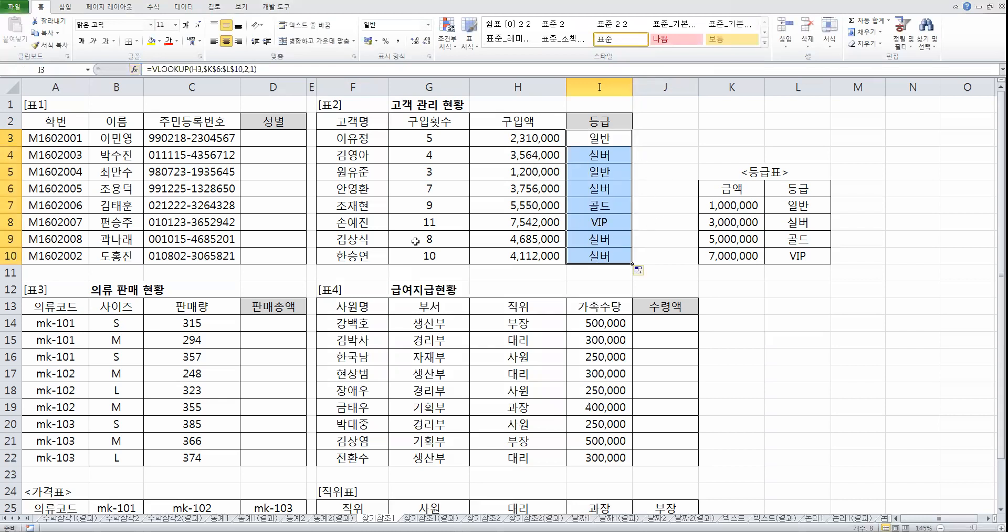
# Insert the HLOOKUP function into the first 판매총액 cell of [표3], D14, keeping <가격표> uncovered
pyautogui.scroll(-3, 469, 238)
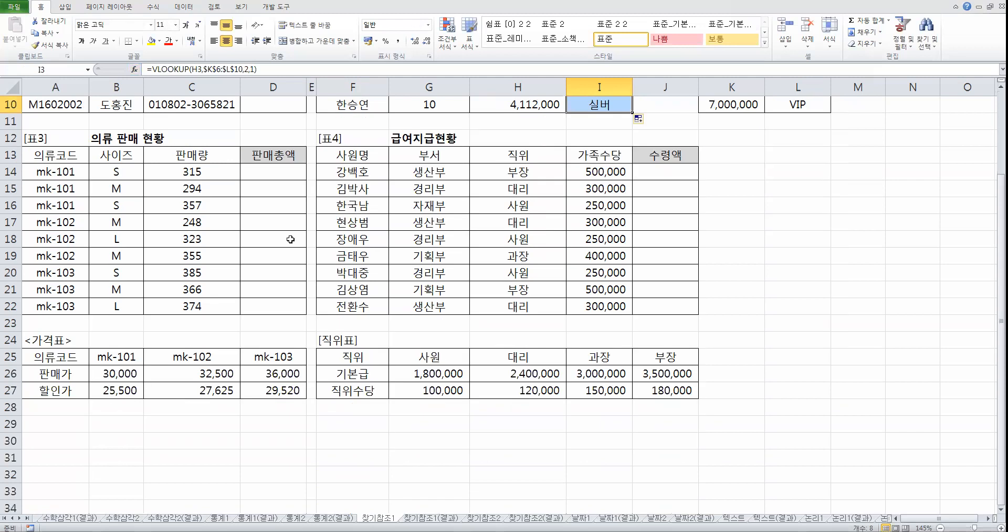
pyautogui.click(256, 175)
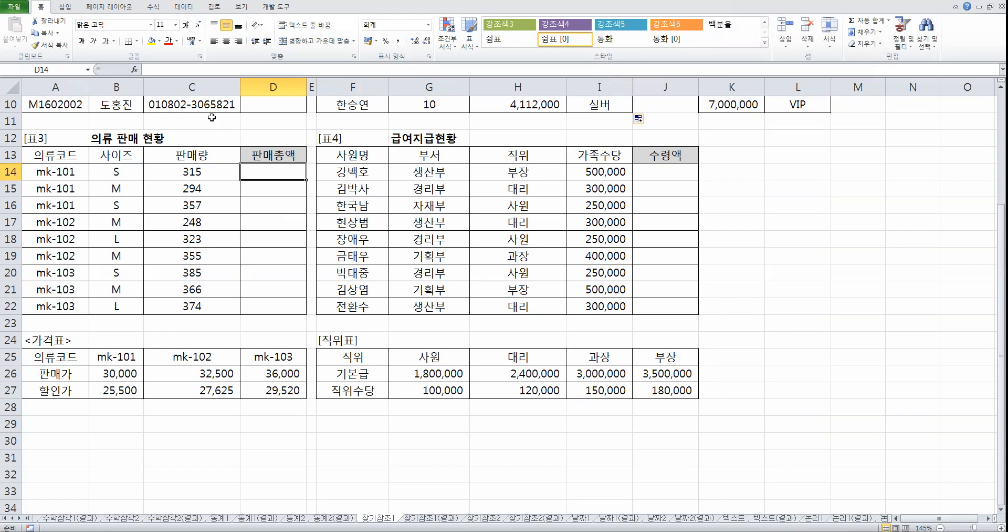
pyautogui.moveTo(68, 354); pyautogui.dragTo(57, 394)
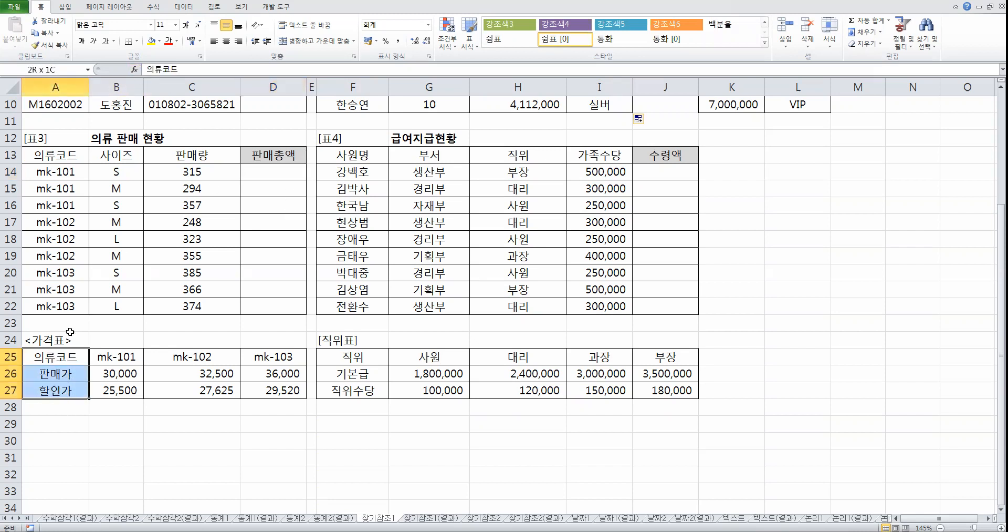
pyautogui.click(257, 173)
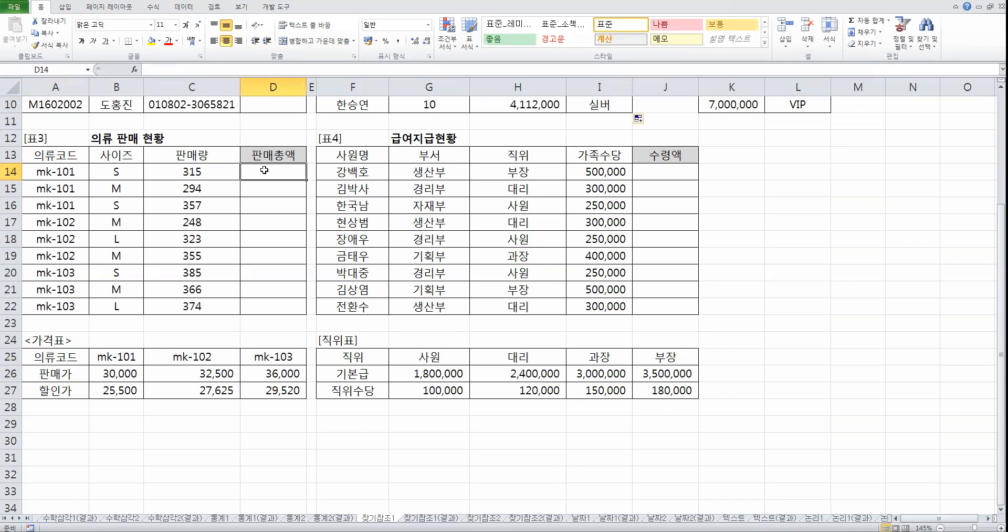
pyautogui.click(135, 70)
pyautogui.click(466, 359)
pyautogui.press('h')
pyautogui.scroll(-2, 422, 369)
pyautogui.doubleClick(400, 358)
pyautogui.moveTo(365, 268); pyautogui.dragTo(357, 166)
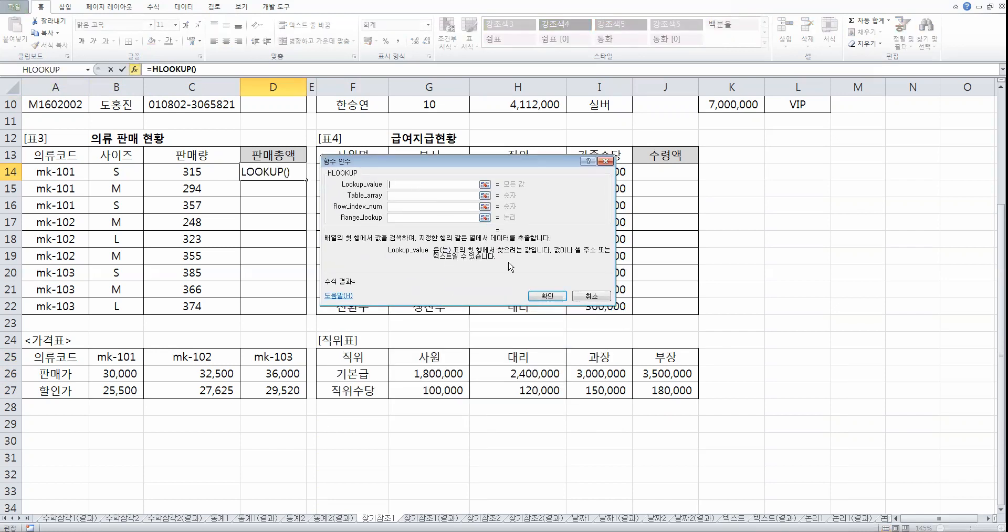
# Set HLOOKUP's Lookup_value to the 의류코드 in A14 and its Table_array to the <가격표> range $A$25:$D$27
pyautogui.press('ctrl')
pyautogui.click(69, 172)
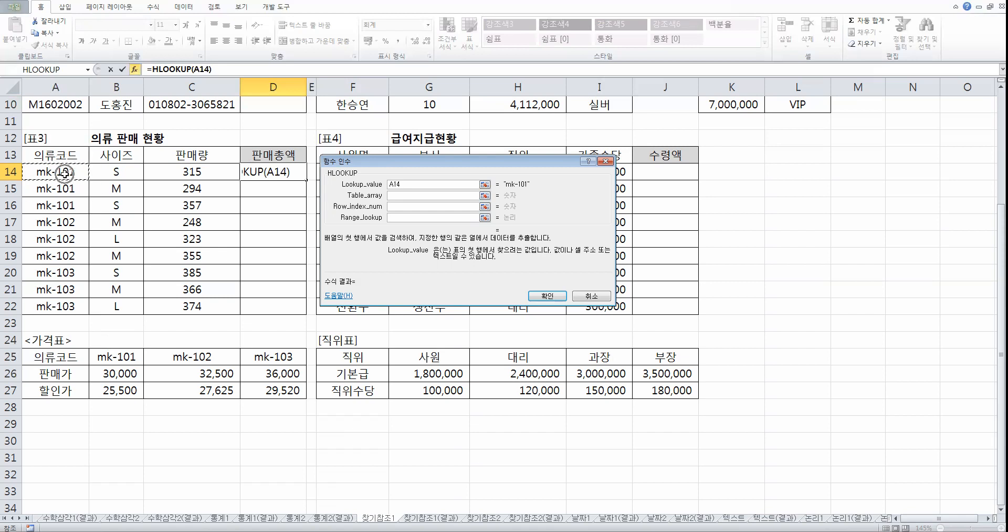
pyautogui.click(408, 195)
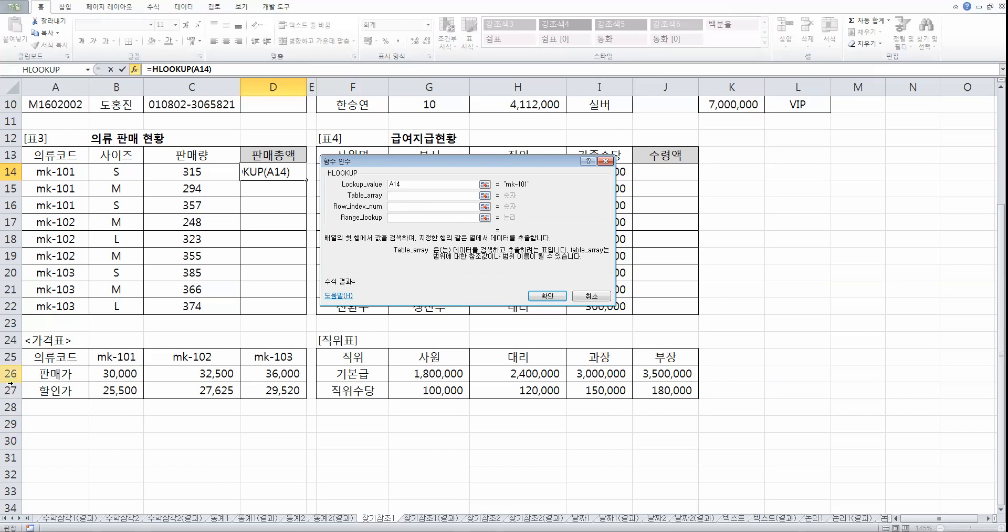
pyautogui.moveTo(41, 358); pyautogui.dragTo(297, 395)
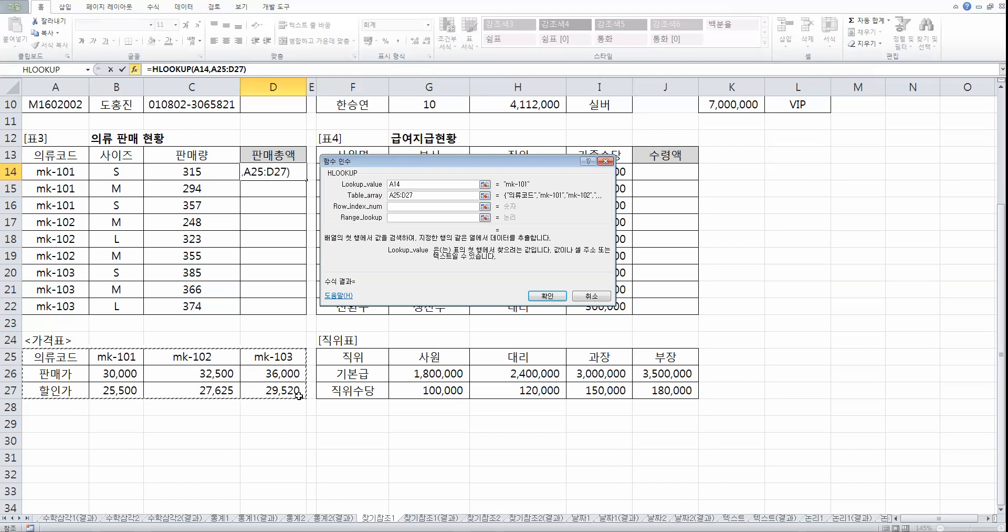
pyautogui.press('F4')
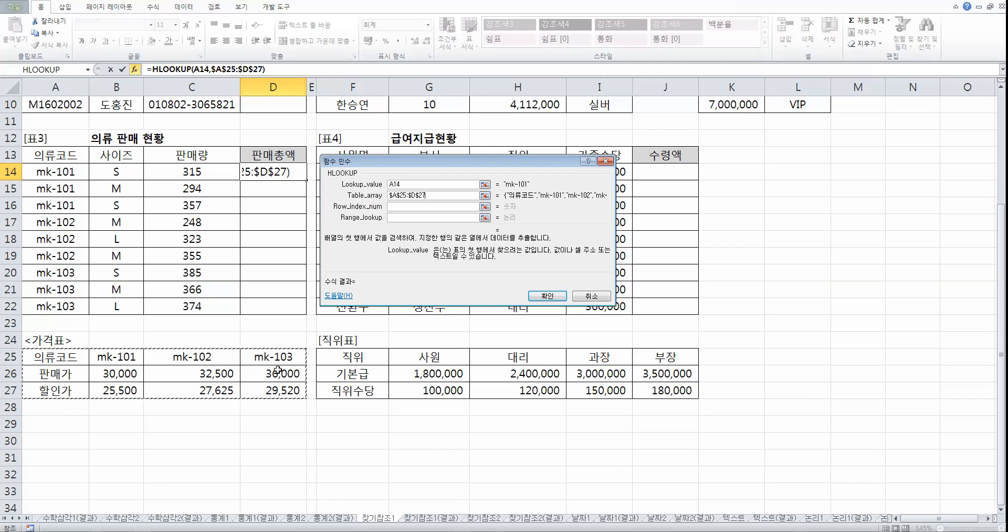
# Complete the HLOOKUP formula in D14 with Row_index_num 3 for the 할인가 row and Range_lookup 0
pyautogui.click(401, 207)
pyautogui.press('ctrl')
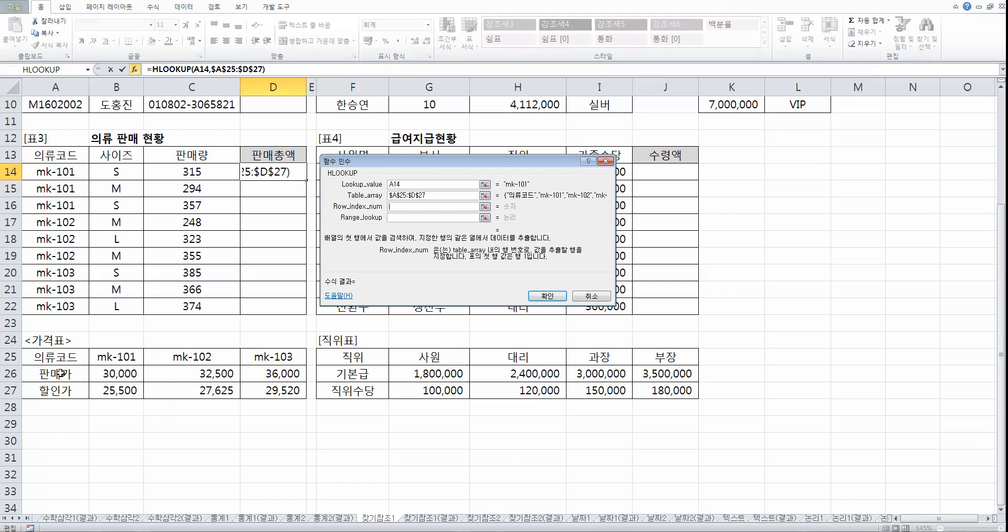
pyautogui.write('3')
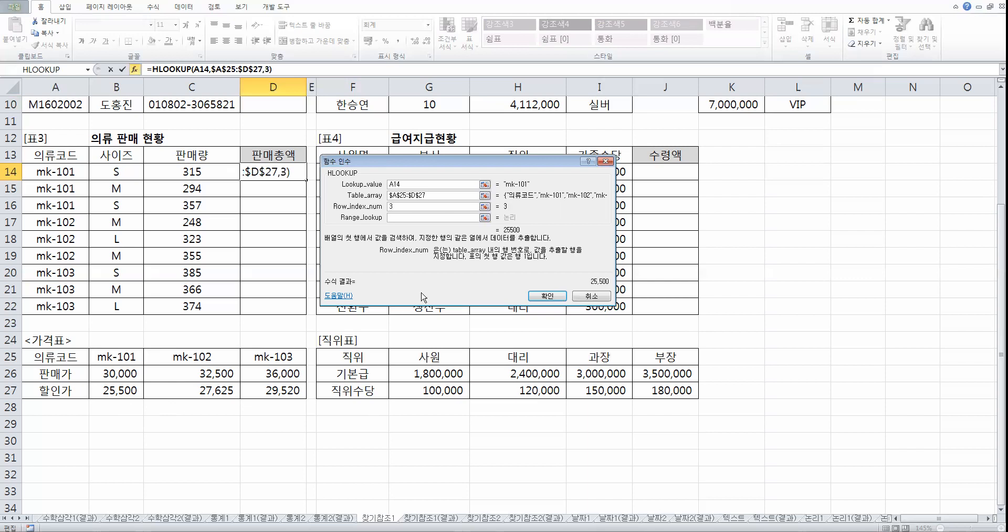
pyautogui.click(408, 216)
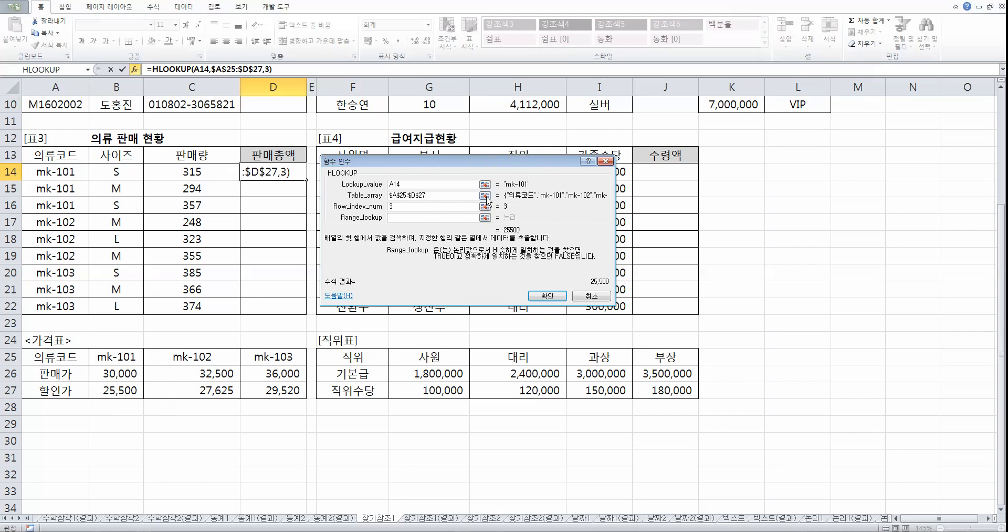
pyautogui.write('0')
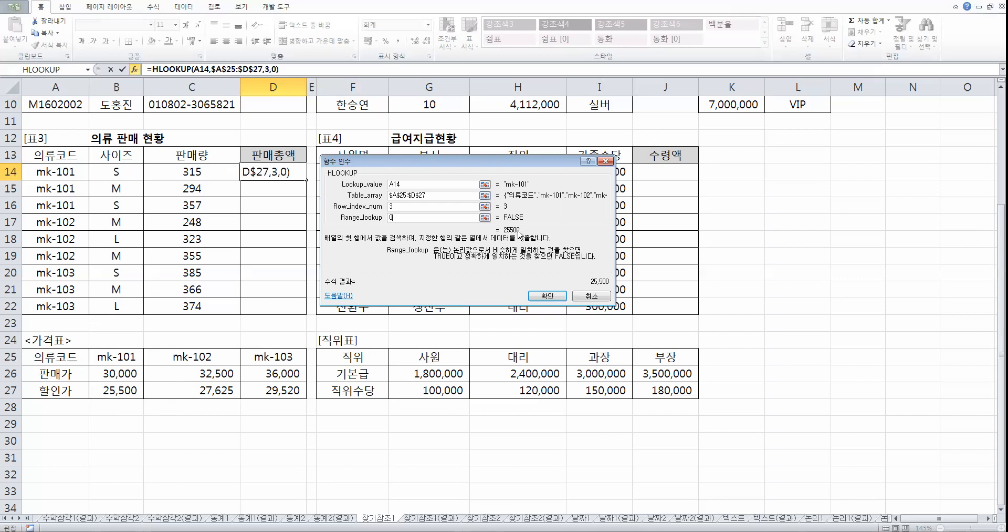
pyautogui.click(548, 295)
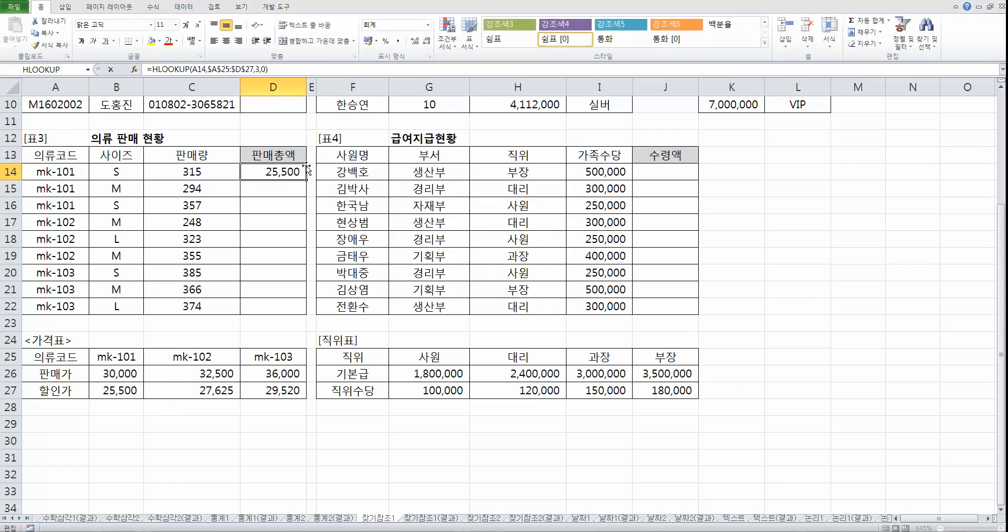
# Multiply the HLOOKUP formula in D14 by the 판매량 in C14 and fill it down to D22
pyautogui.hotkey('ctrl', 'Return')
pyautogui.click(291, 67)
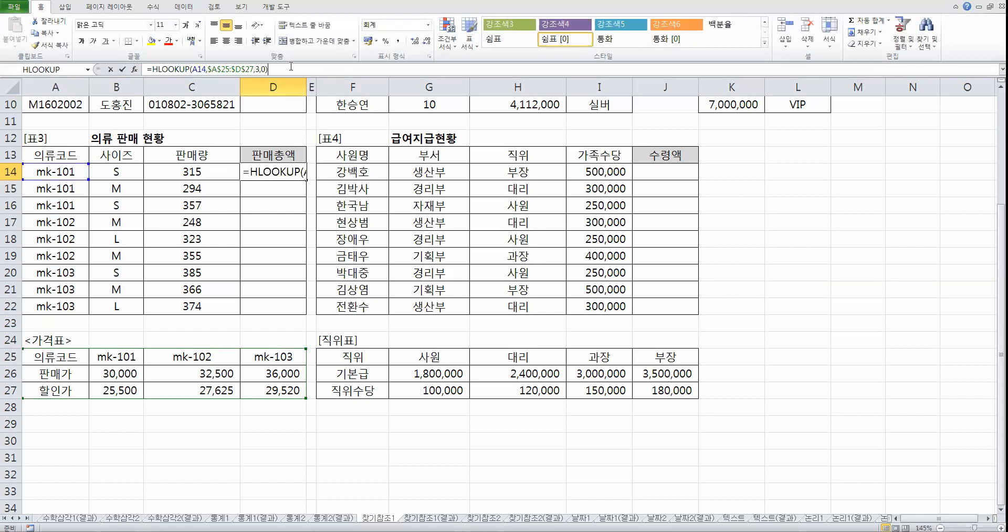
pyautogui.write('*')
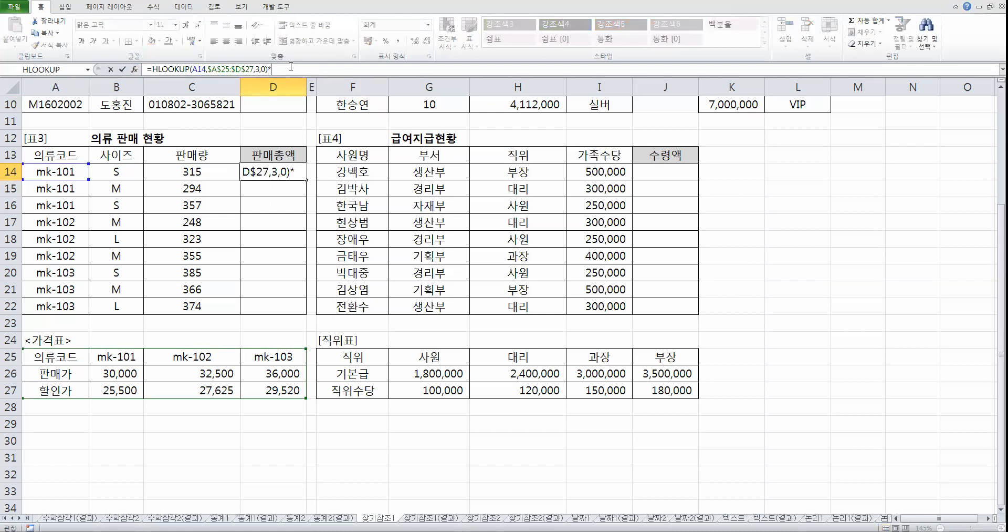
pyautogui.click(200, 171)
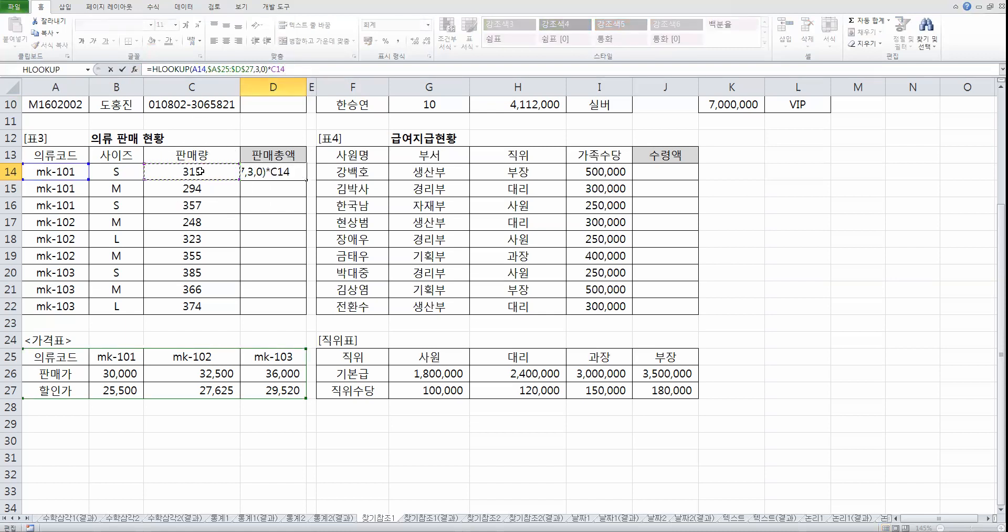
pyautogui.press('Return')
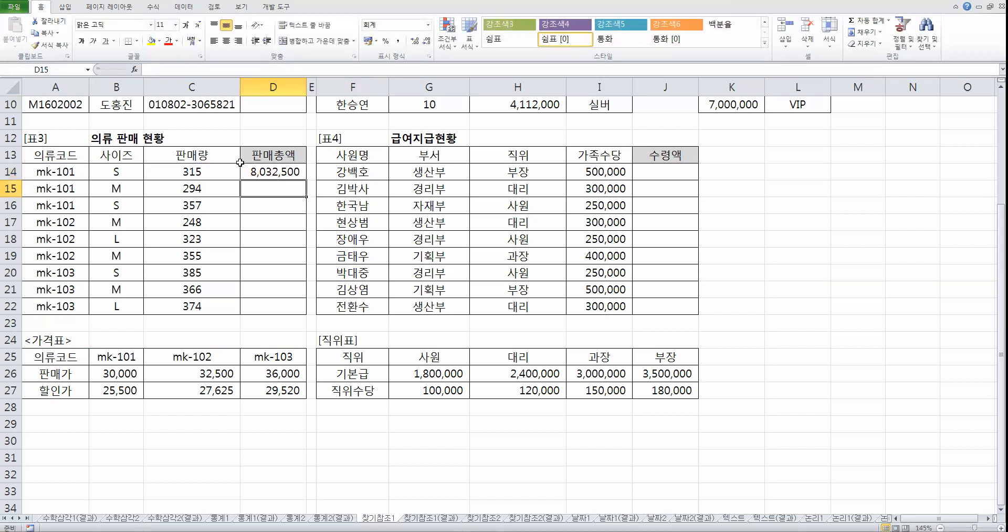
pyautogui.click(282, 173)
pyautogui.moveTo(306, 180); pyautogui.dragTo(287, 309)
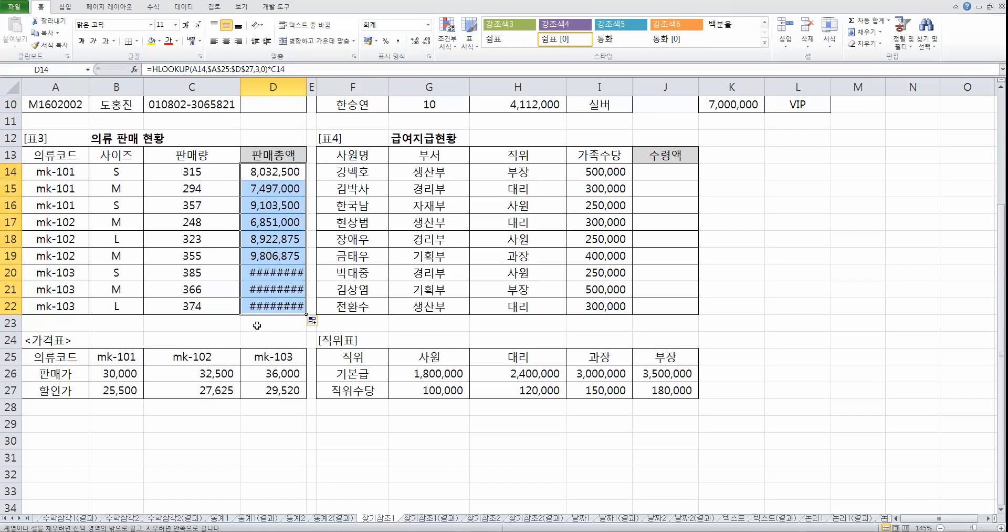
# Widen column D so that every 판매총액 value in [표3] fits
pyautogui.click(279, 290)
pyautogui.click(282, 171)
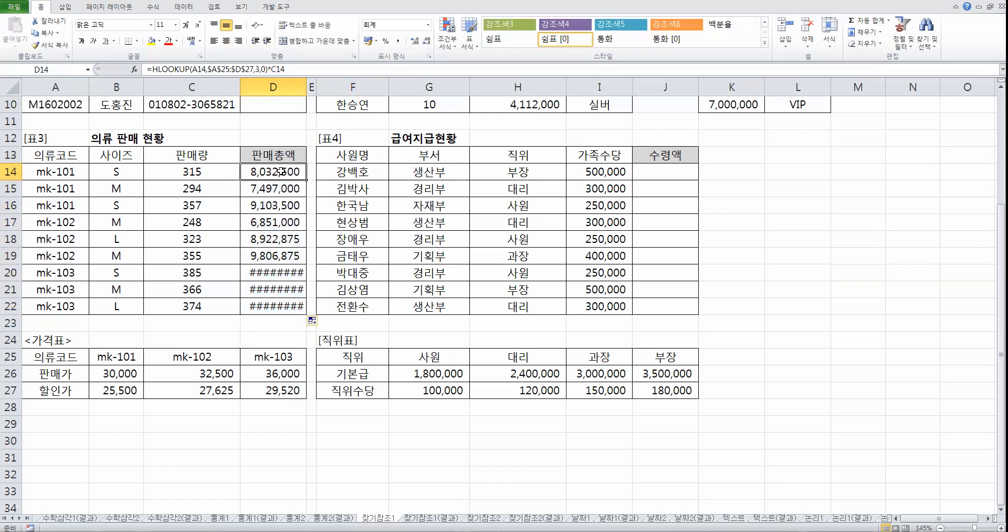
pyautogui.click(290, 270)
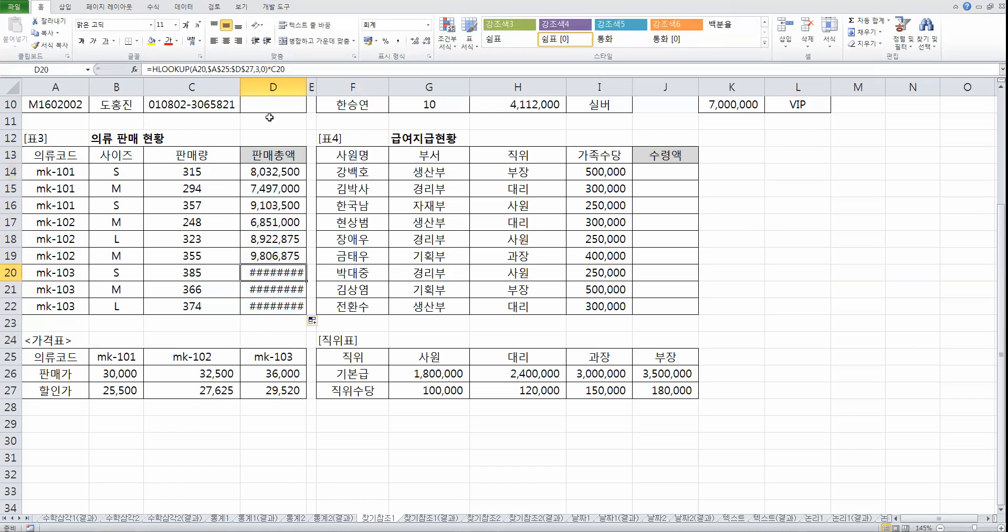
pyautogui.moveTo(306, 86); pyautogui.dragTo(319, 87)
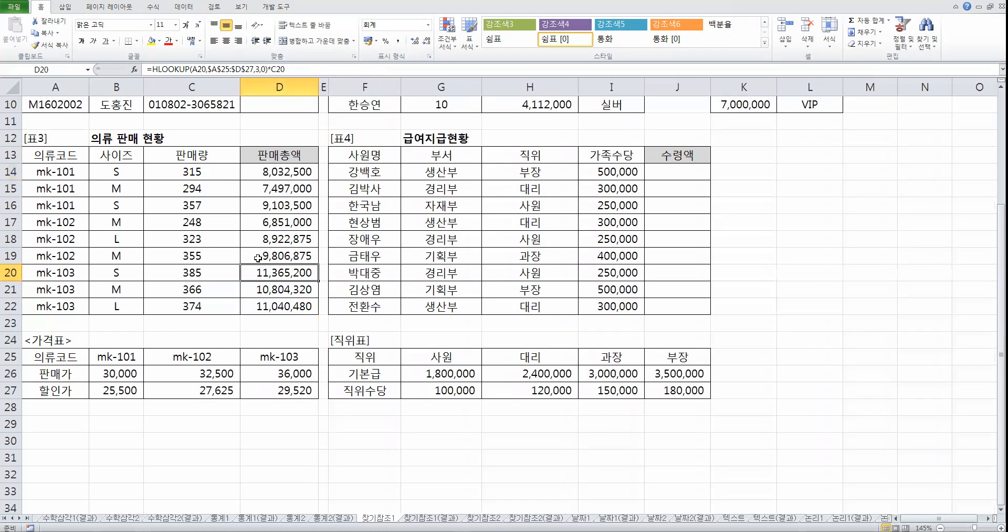
pyautogui.click(281, 172)
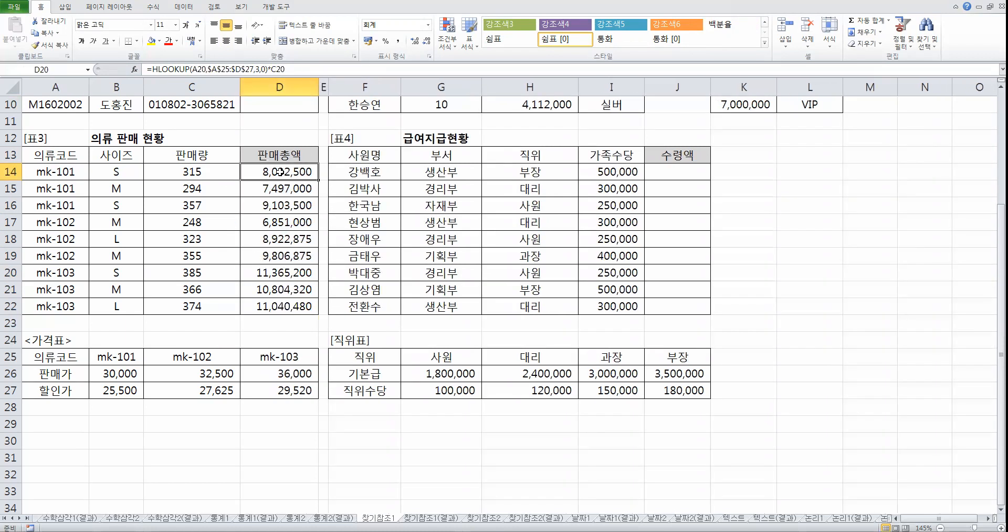
# Examine the 수령액 and 가족수당 cells of [표4] and the [직위표] range F25:J27 with its 기본급 and 직위수당 rows
pyautogui.click(667, 175)
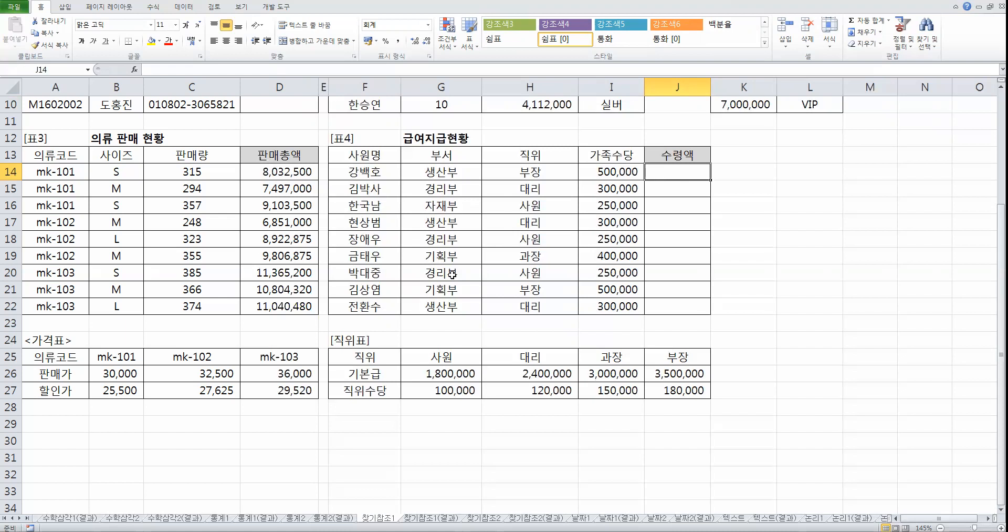
pyautogui.click(447, 374)
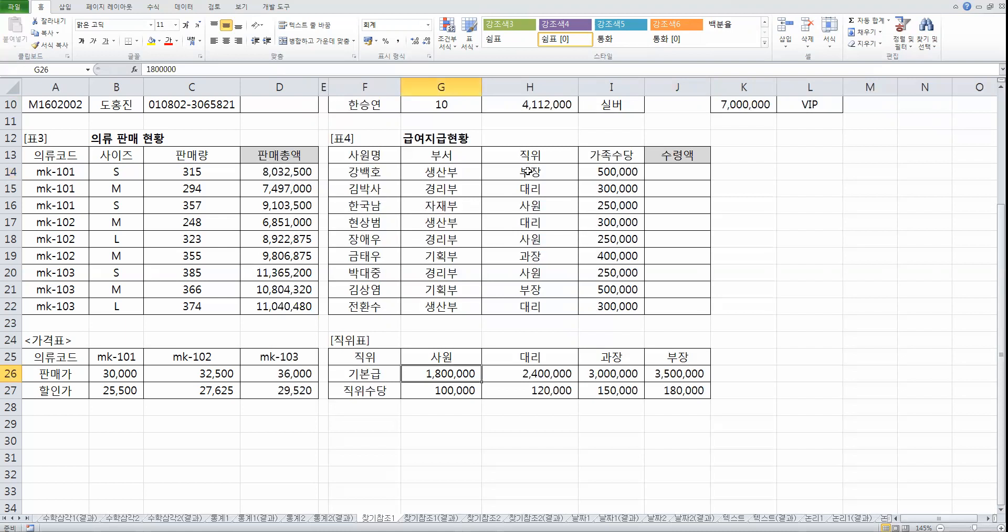
pyautogui.click(626, 173)
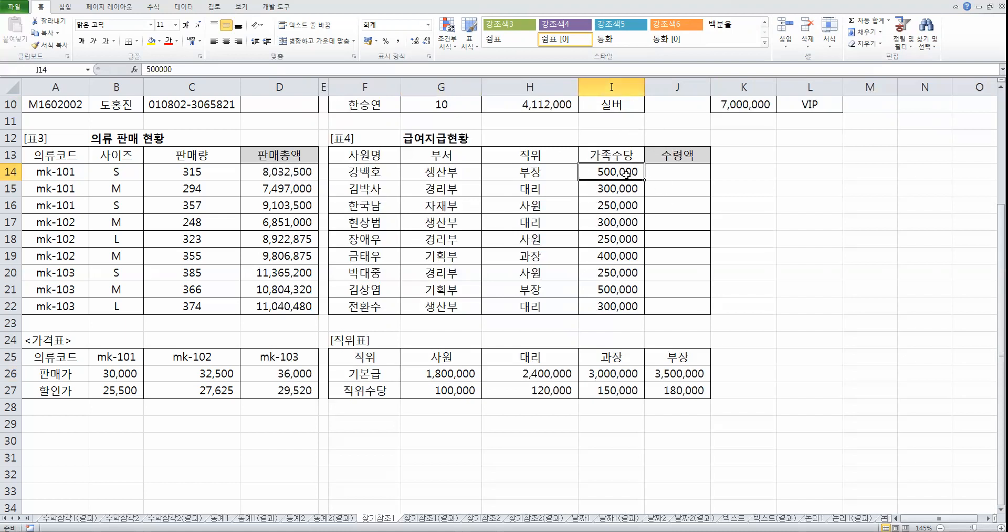
pyautogui.click(665, 174)
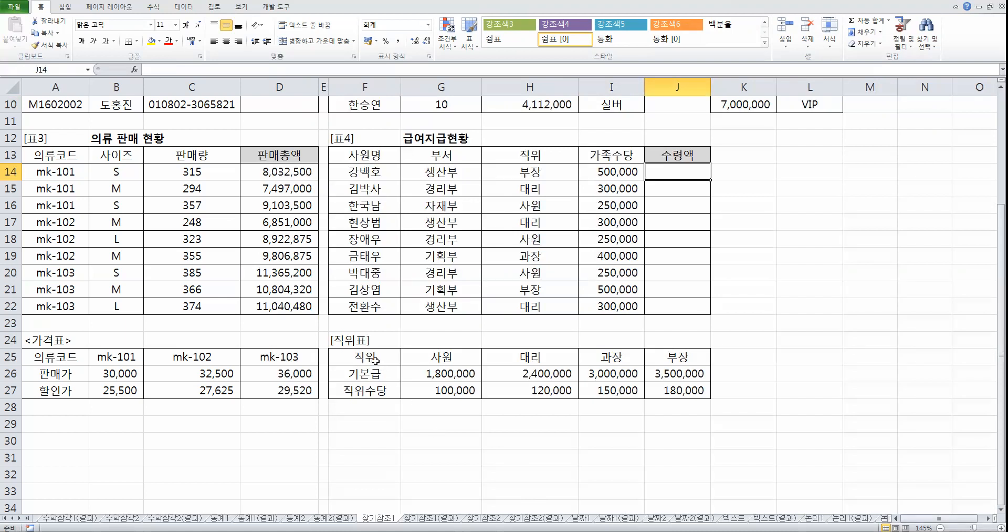
pyautogui.moveTo(364, 356); pyautogui.dragTo(675, 391)
pyautogui.moveTo(366, 356); pyautogui.dragTo(657, 390)
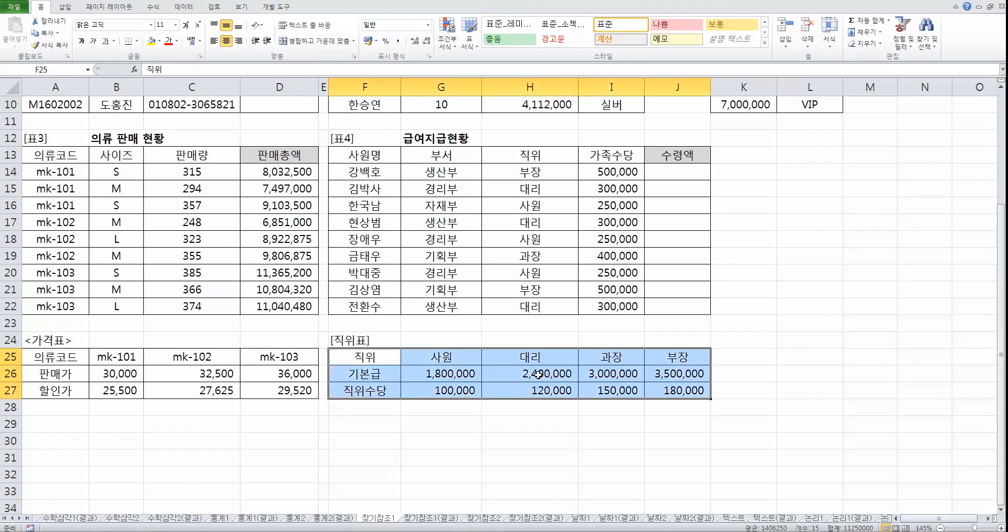
pyautogui.click(371, 361)
# Insert the HLOOKUP function into the first 수령액 cell of [표4], J14, keeping the 직위 column uncovered
pyautogui.click(663, 173)
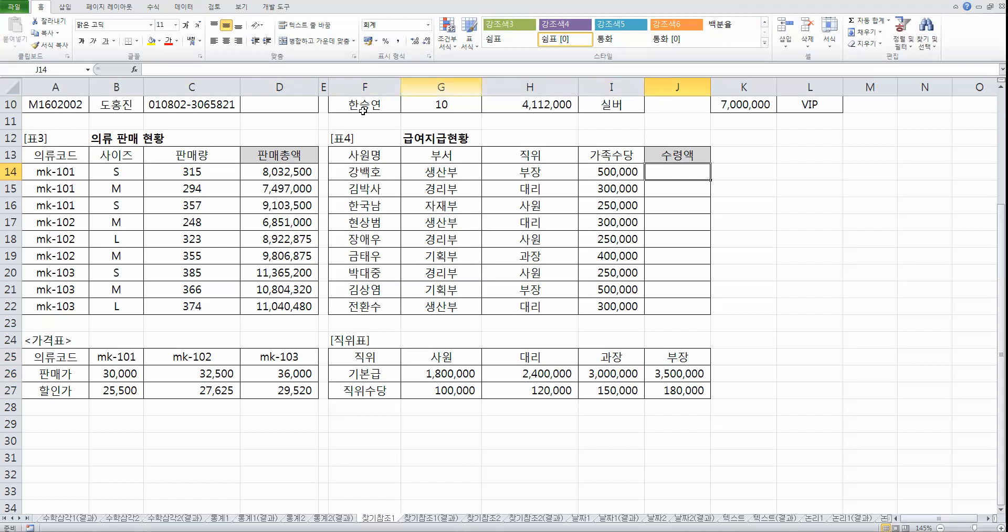
pyautogui.click(135, 69)
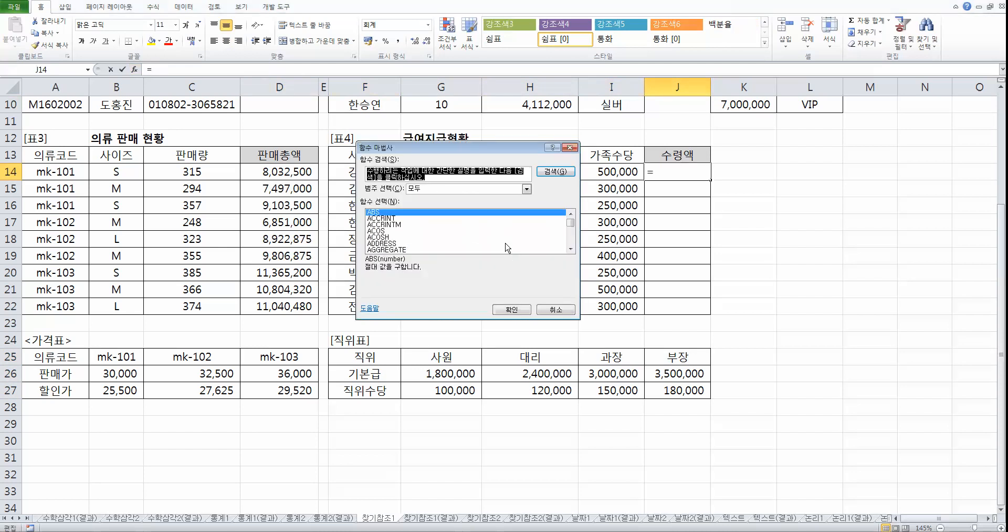
pyautogui.click(468, 225)
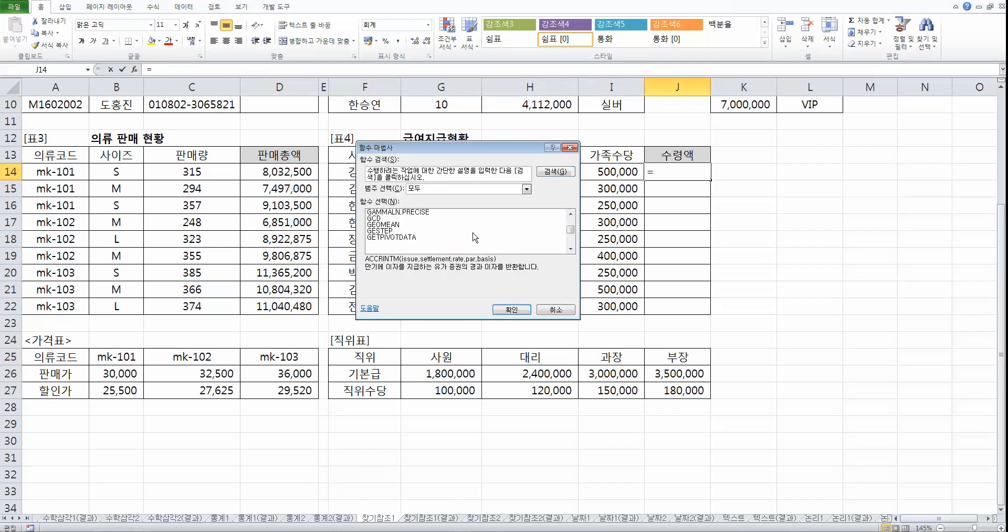
pyautogui.press('h')
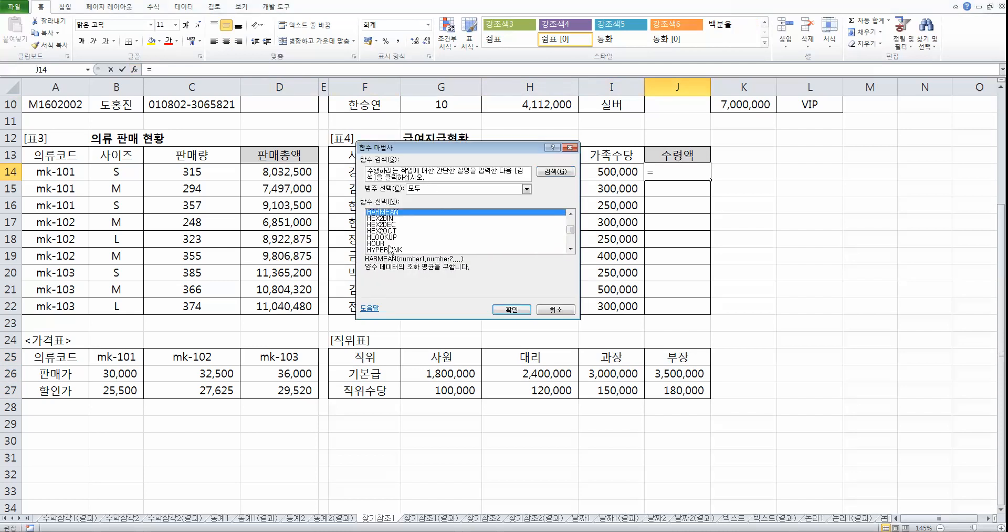
pyautogui.doubleClick(391, 238)
pyautogui.moveTo(450, 263); pyautogui.dragTo(751, 322)
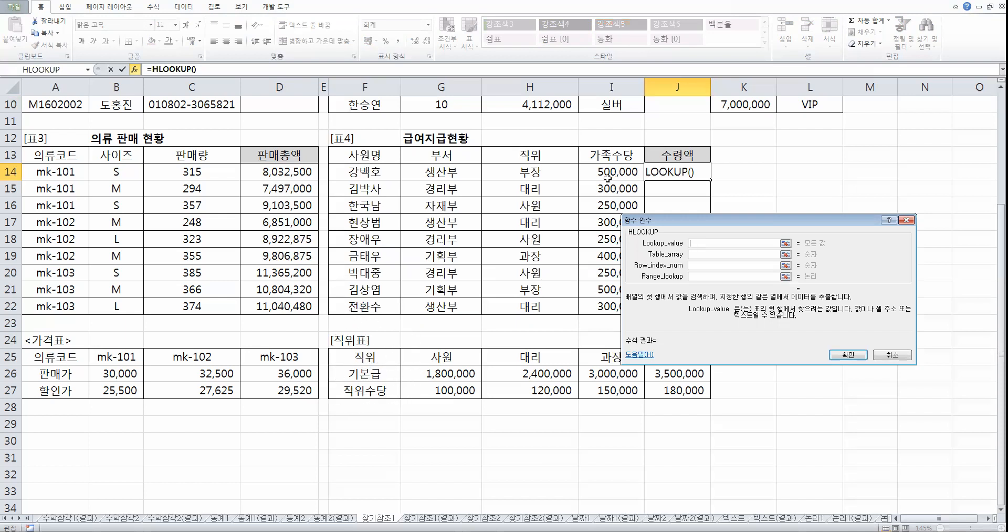
# Set the HLOOKUP lookup value in J14 to H14 and its table array to the absolute range $F$25:$J$27
pyautogui.click(540, 173)
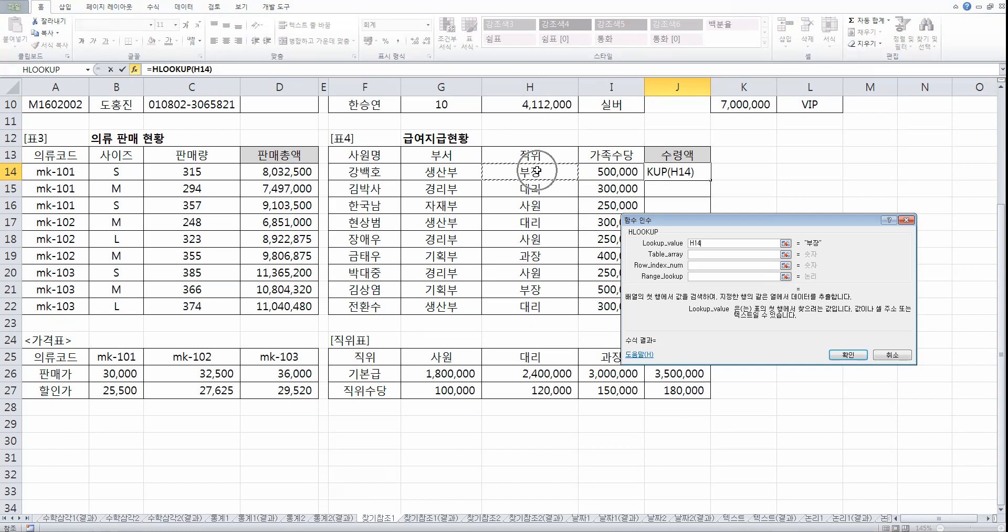
pyautogui.click(708, 255)
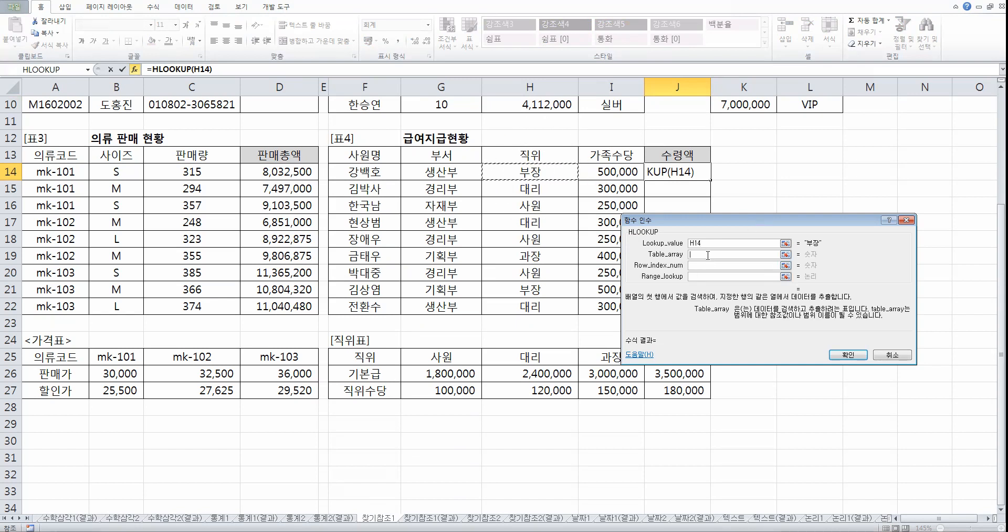
pyautogui.moveTo(360, 362); pyautogui.dragTo(664, 394)
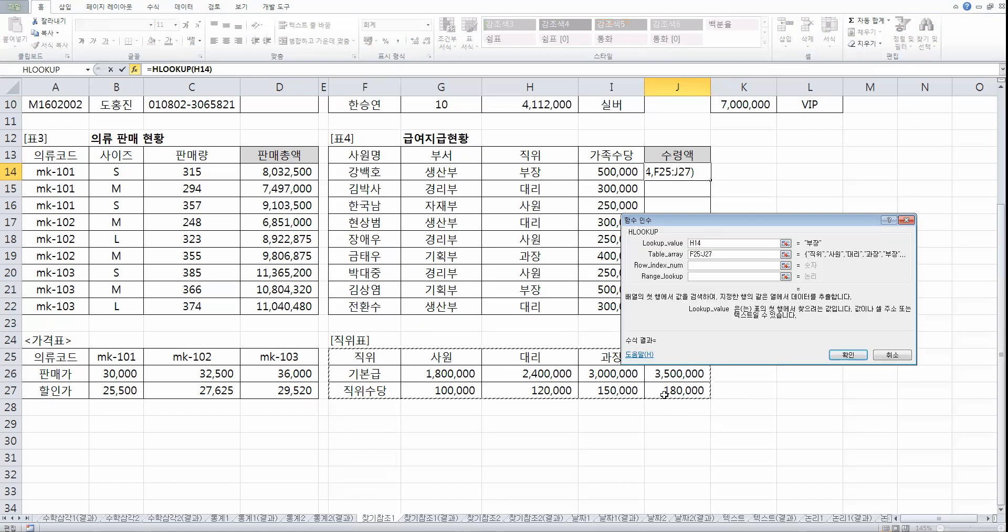
pyautogui.press('F4')
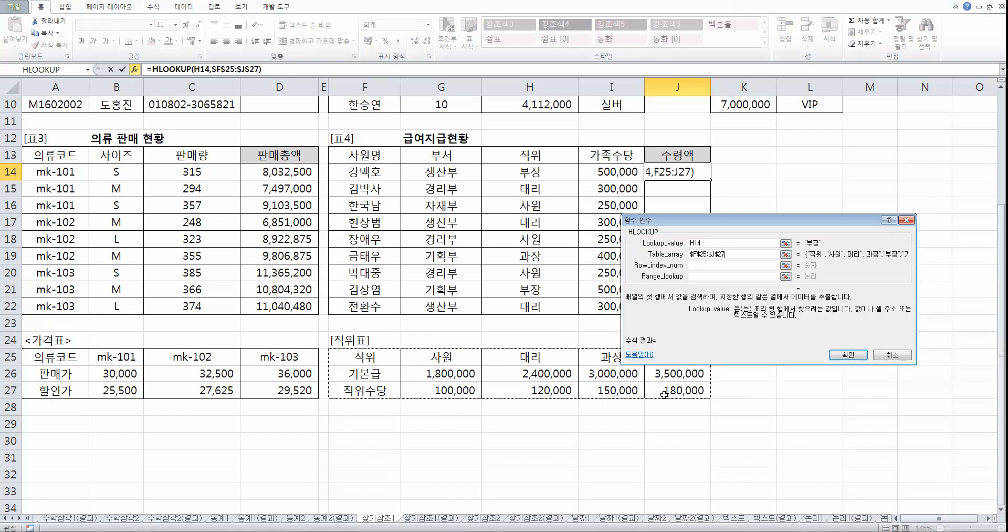
pyautogui.press('Tab')
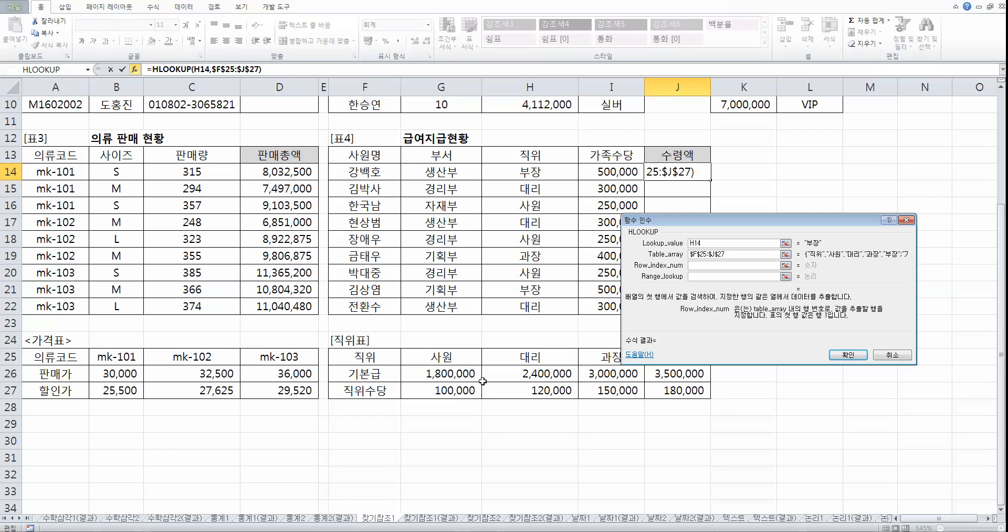
# Complete the HLOOKUP in J14 with row index 2 for 기본급 and range lookup 0 for an exact match
pyautogui.write('2')
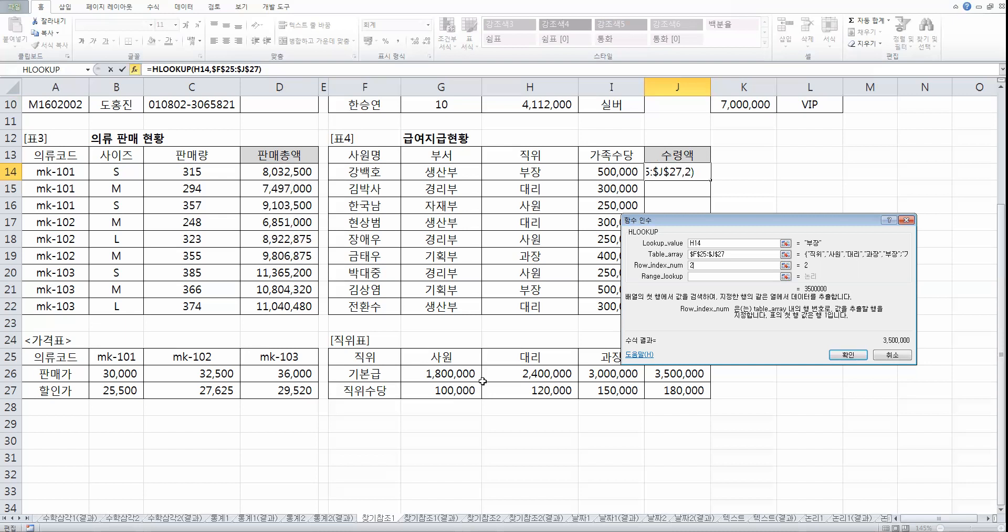
pyautogui.click(695, 277)
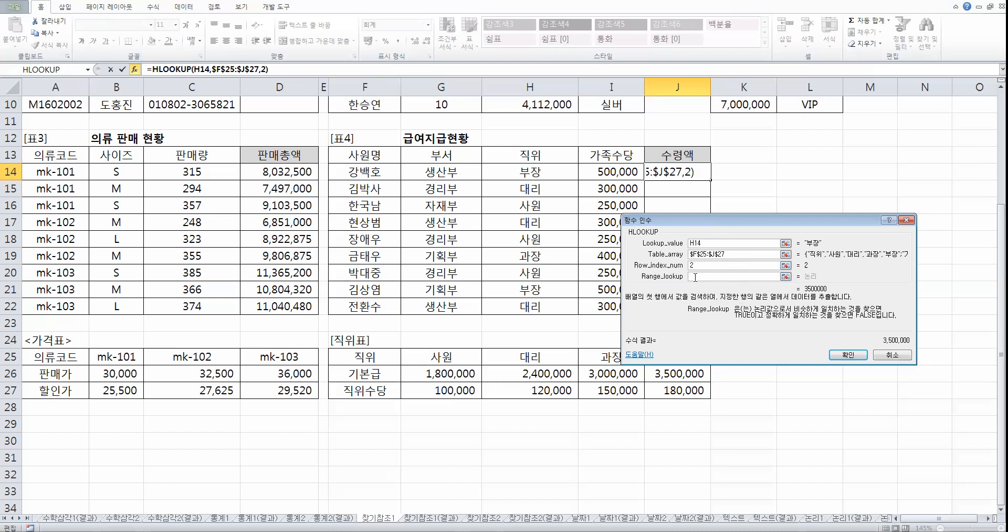
pyautogui.write('0')
pyautogui.press('ctrl')
pyautogui.press('ctrl')
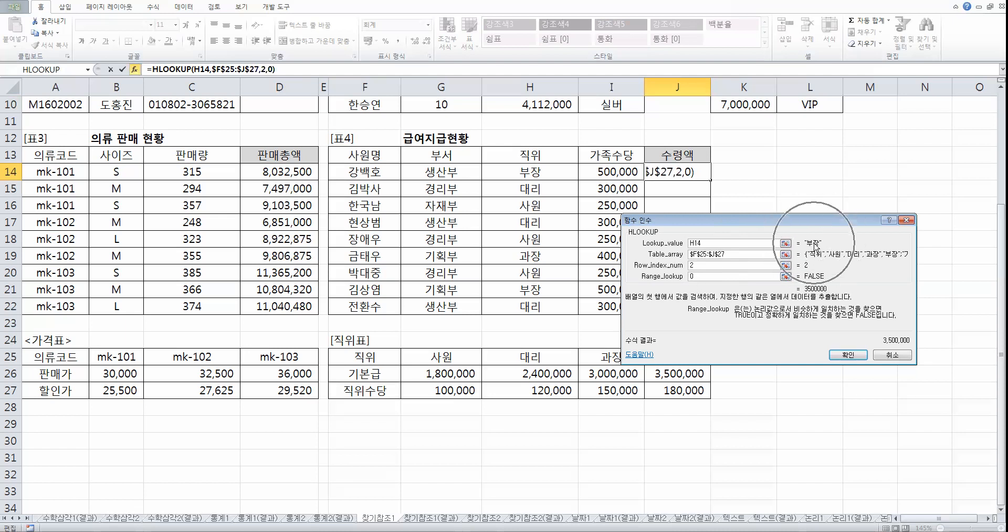
pyautogui.click(849, 355)
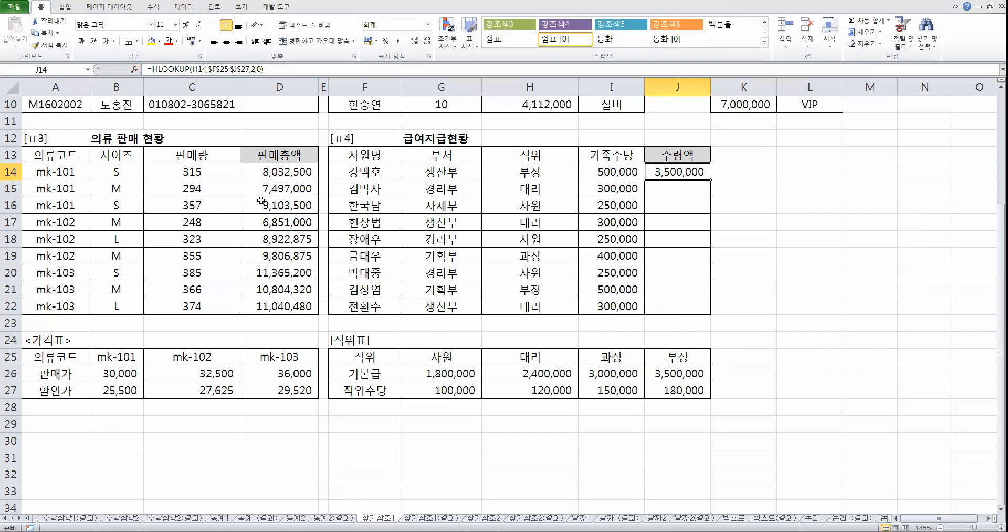
# Extend the J14 formula with a plus sign and insert a second HLOOKUP function after it
pyautogui.click(297, 69)
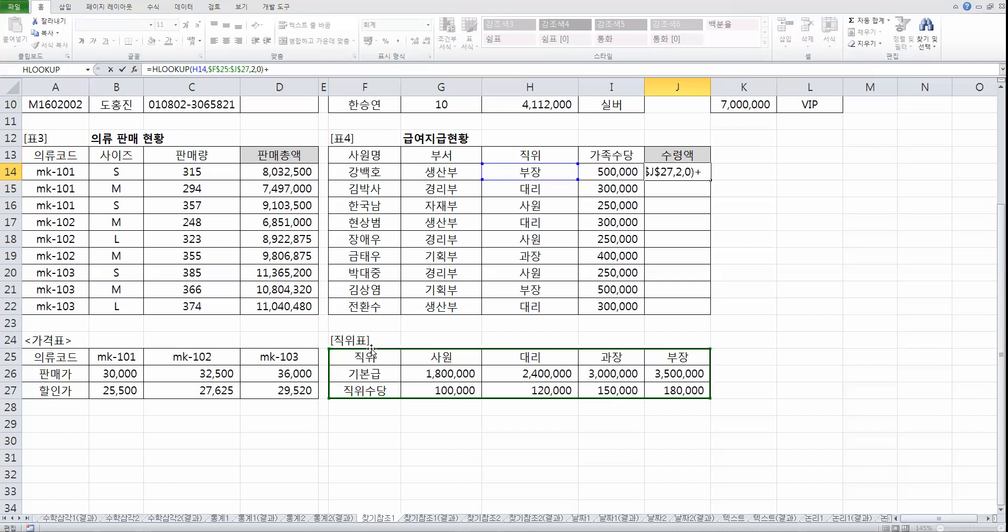
pyautogui.click(134, 69)
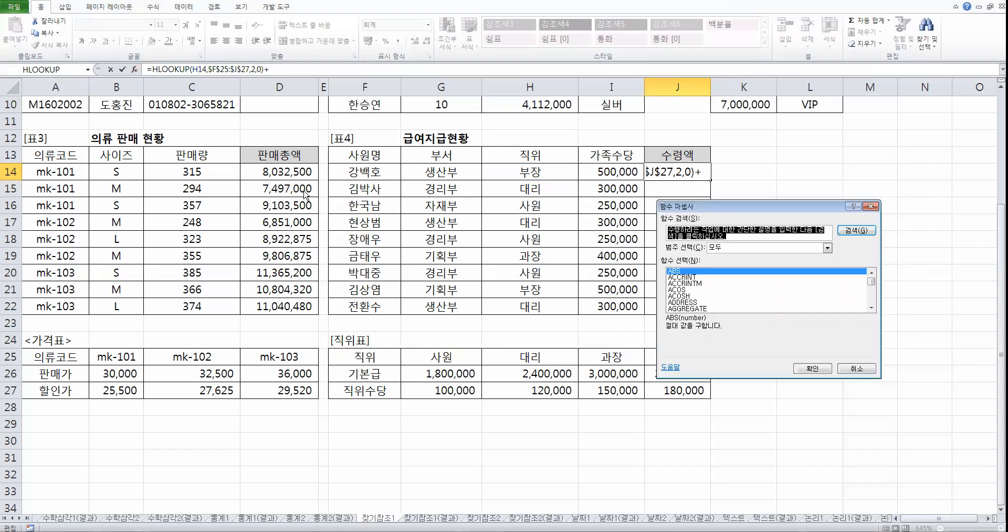
pyautogui.click(743, 248)
pyautogui.click(741, 257)
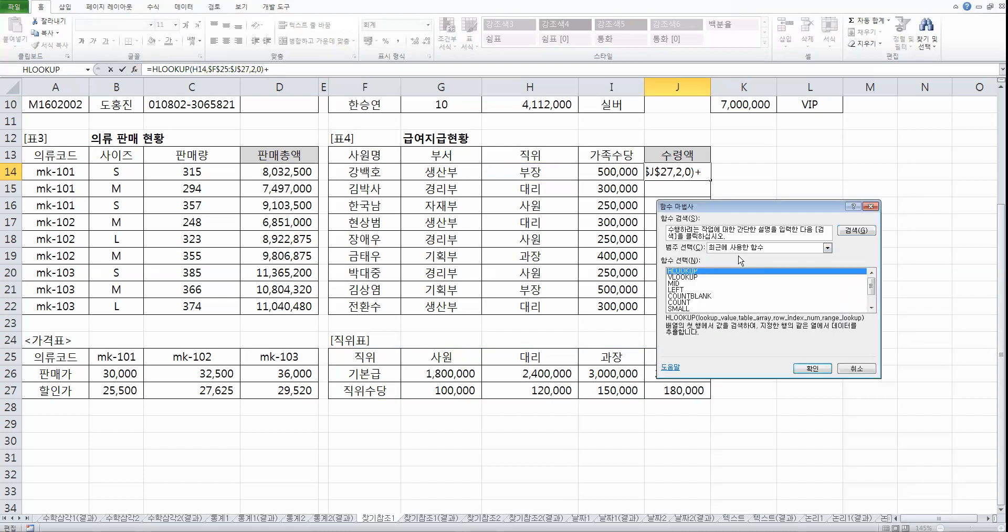
pyautogui.click(805, 368)
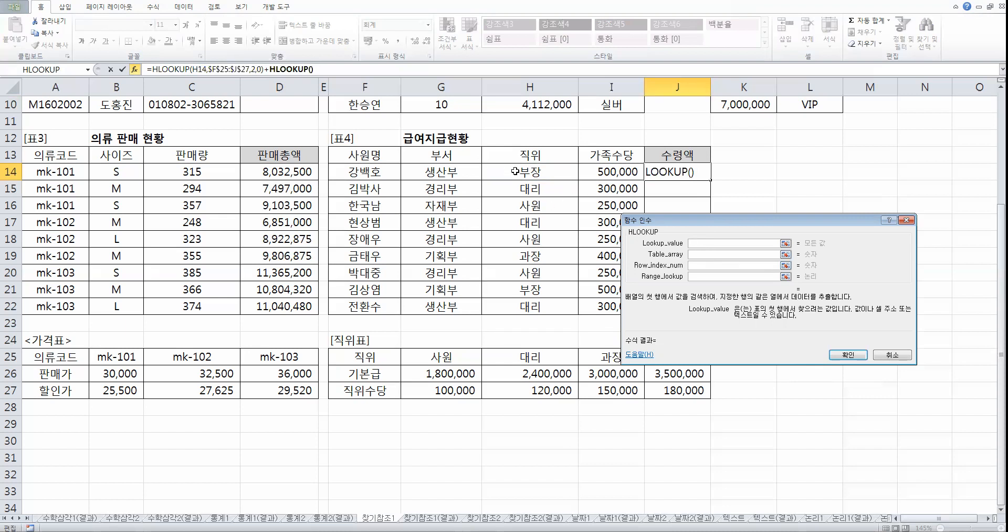
# Give the second HLOOKUP in J14 the lookup value H14 and the absolute table range $F$25:$J$27
pyautogui.click(531, 175)
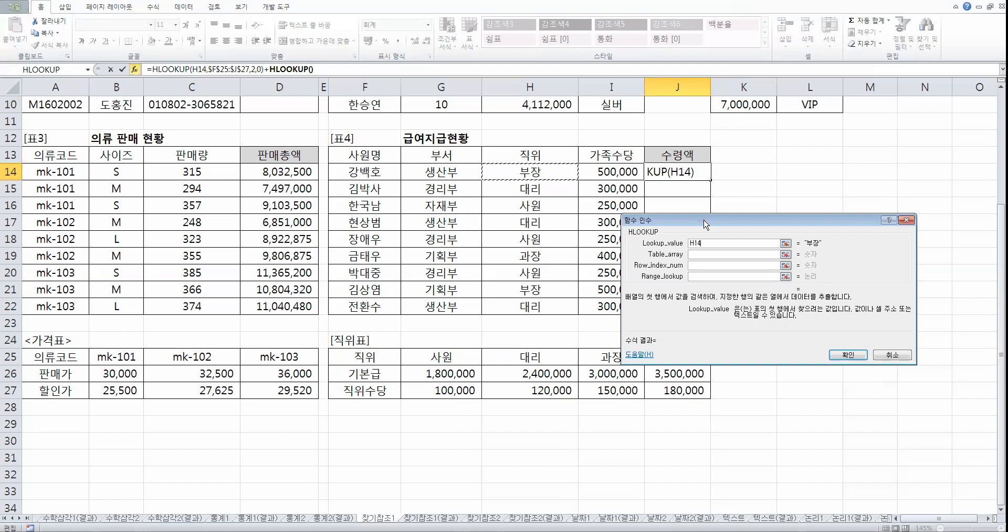
pyautogui.click(707, 256)
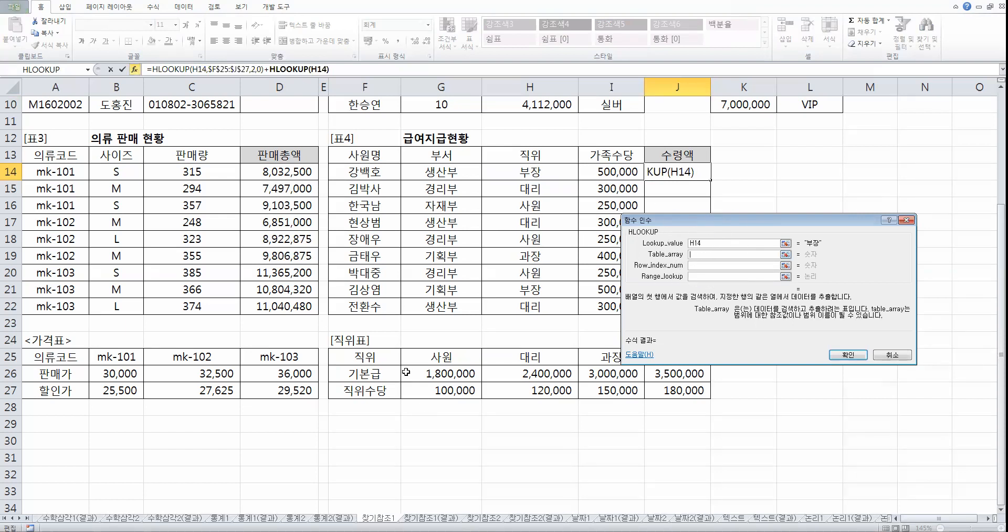
pyautogui.moveTo(348, 356); pyautogui.dragTo(685, 388)
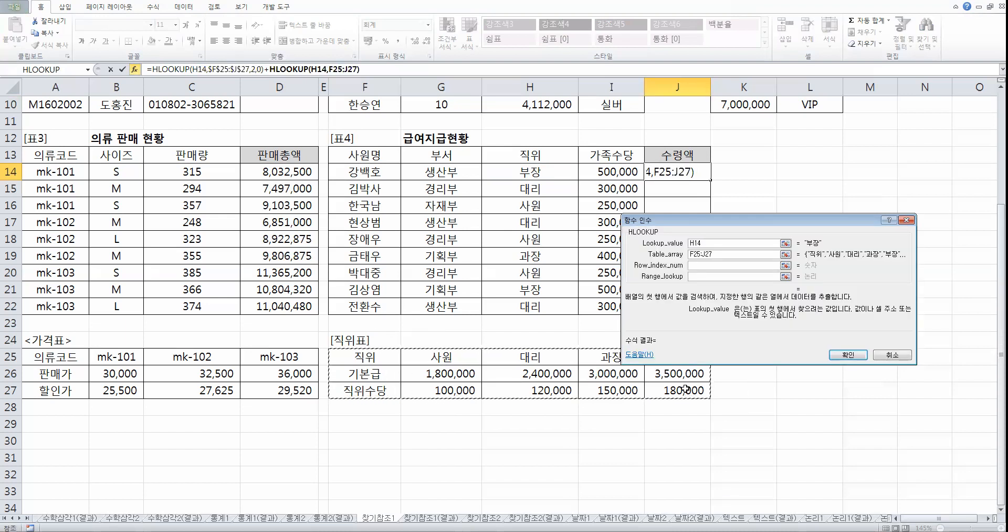
pyautogui.press('F4')
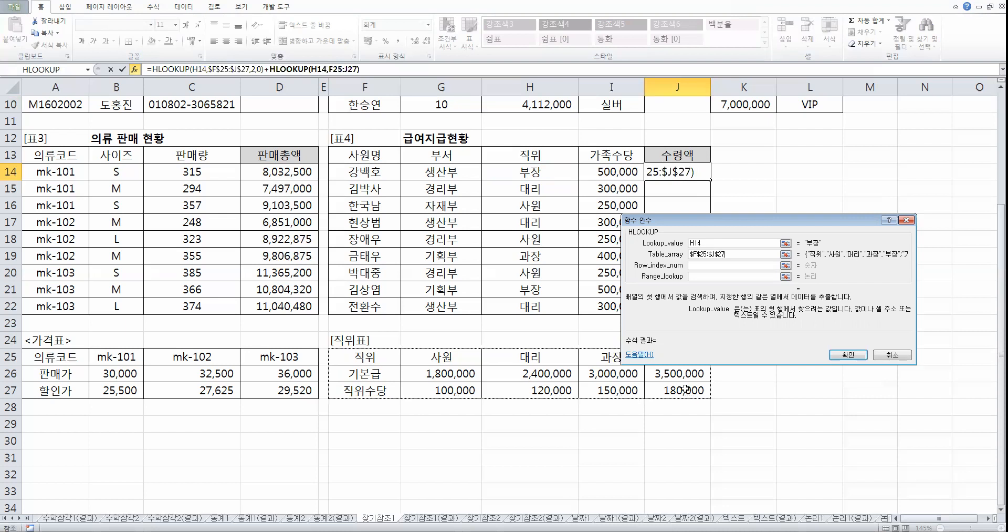
# Complete the second HLOOKUP in J14 with row index 3 for 직위수당 and range lookup 0
pyautogui.click(715, 267)
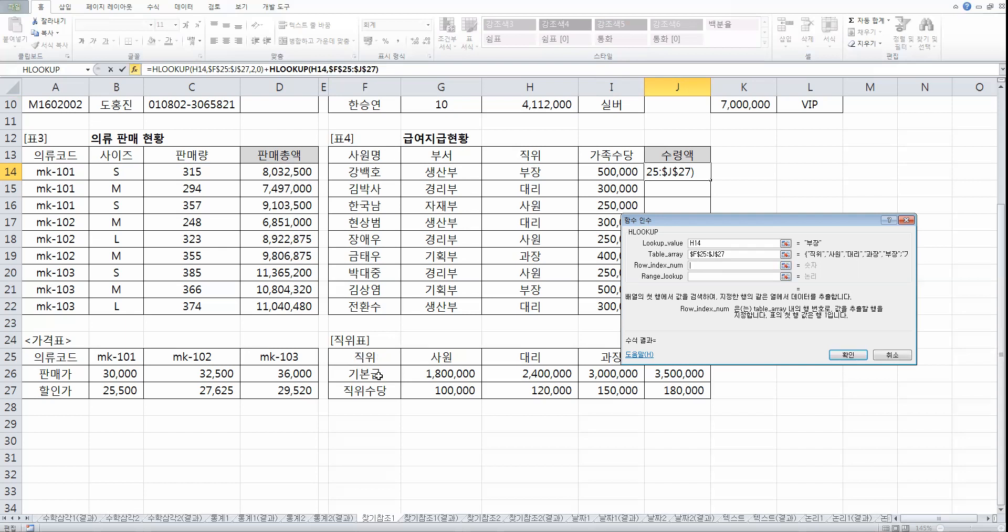
pyautogui.write('3')
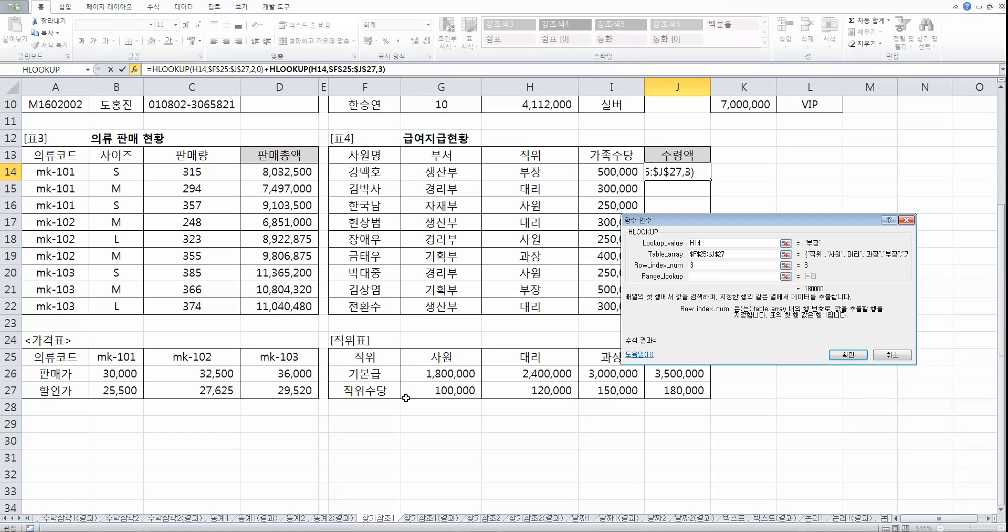
pyautogui.click(694, 276)
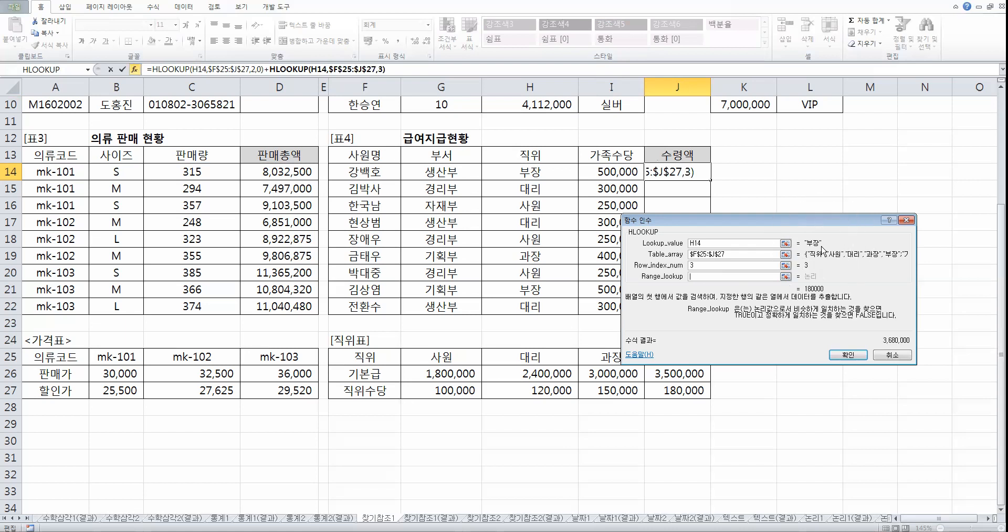
pyautogui.write('0')
pyautogui.click(849, 356)
# Add the 가족수당 cell I14 to the J14 formula and fill the formula down to J22
pyautogui.click(395, 68)
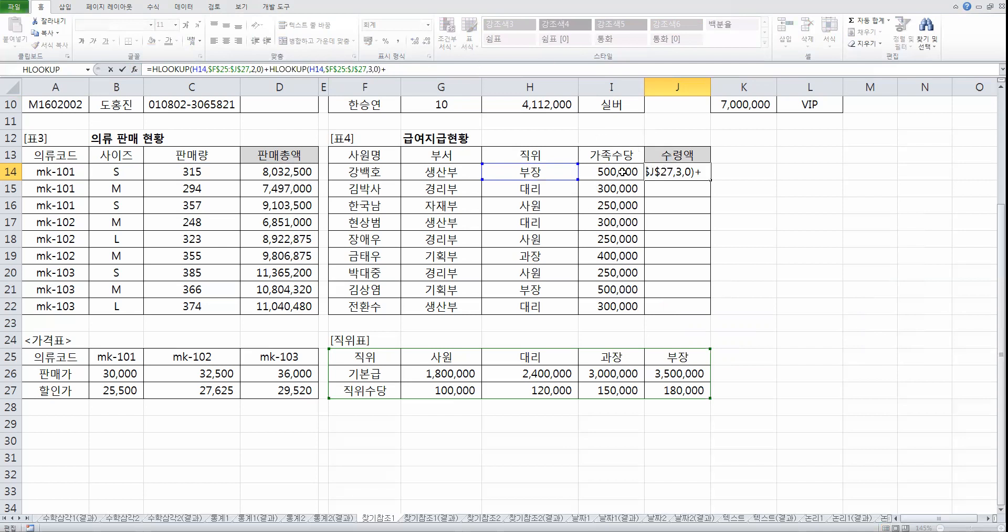
pyautogui.click(622, 172)
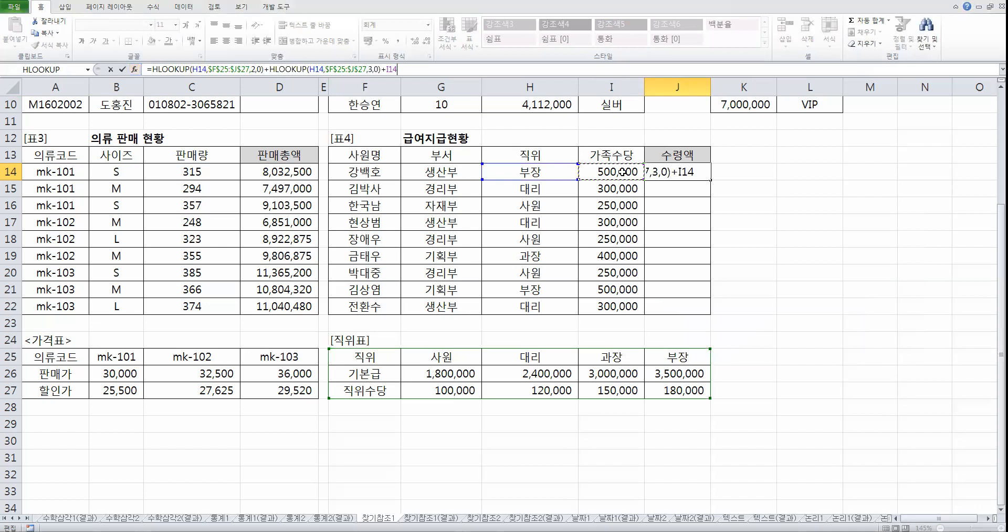
pyautogui.press('Return')
pyautogui.click(690, 172)
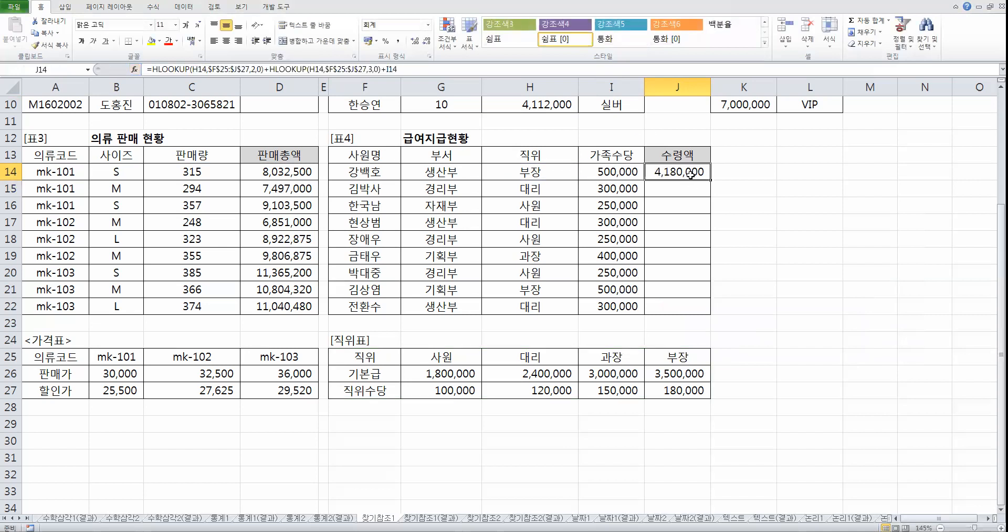
pyautogui.moveTo(712, 180); pyautogui.dragTo(710, 313)
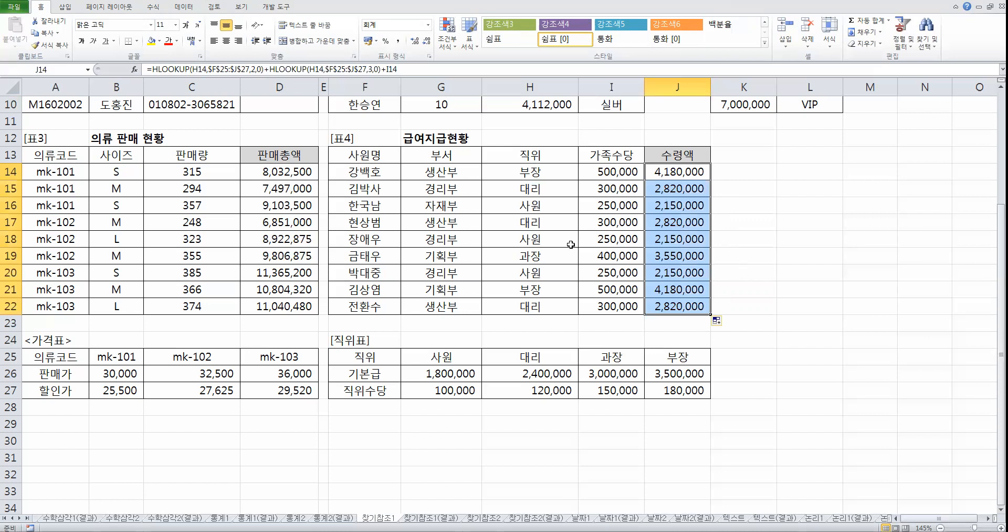
pyautogui.click(678, 175)
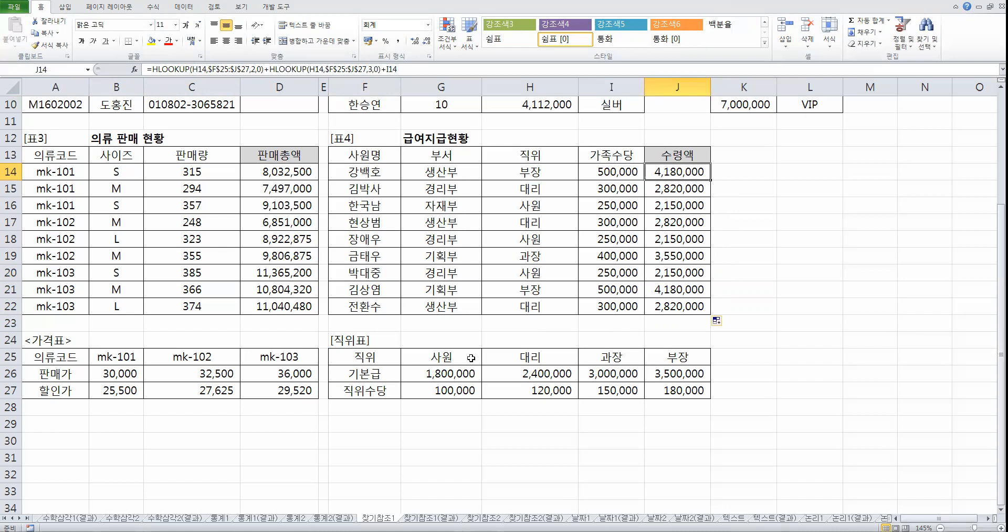
# Insert the CHOOSE function into D3, the first 성별 cell of [표1]
pyautogui.scroll(3, 471, 358)
pyautogui.scroll(-3, 471, 358)
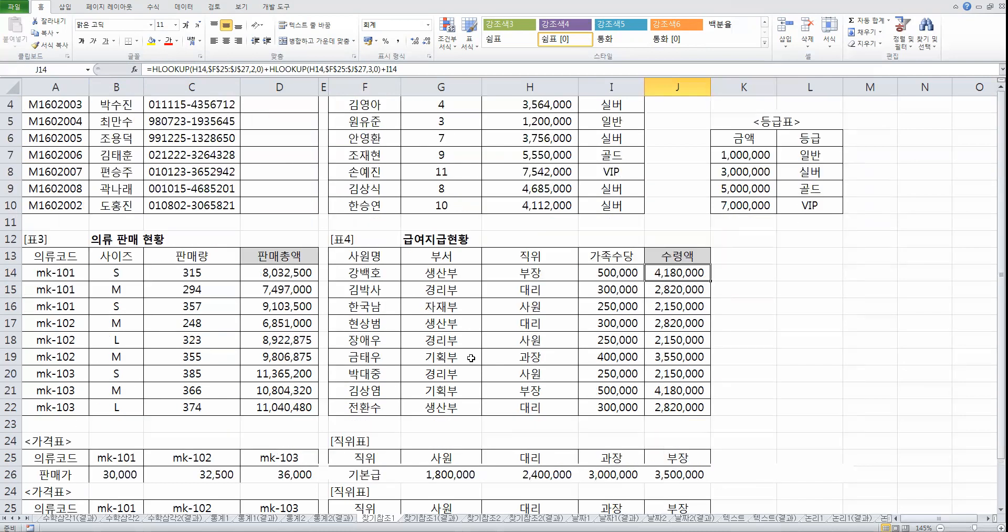
pyautogui.scroll(3, 472, 357)
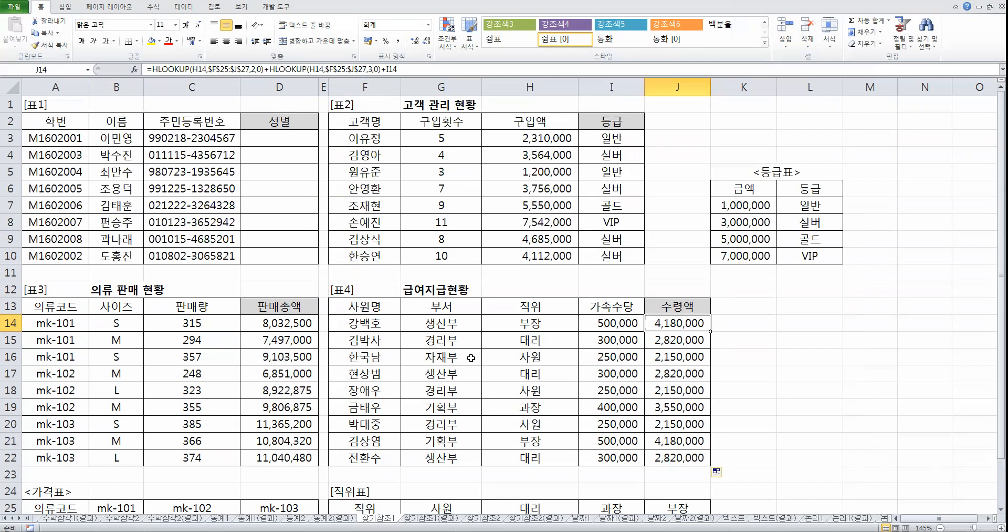
pyautogui.click(268, 144)
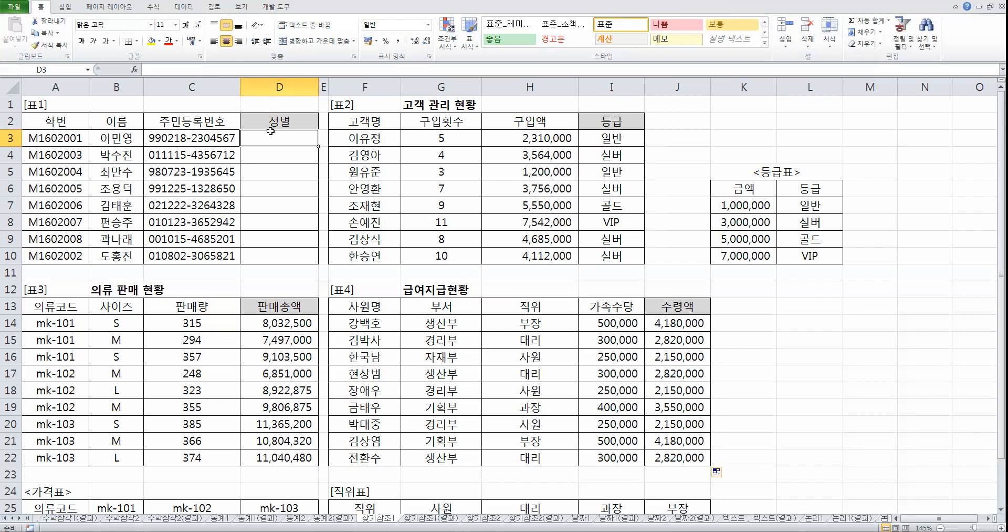
pyautogui.click(136, 70)
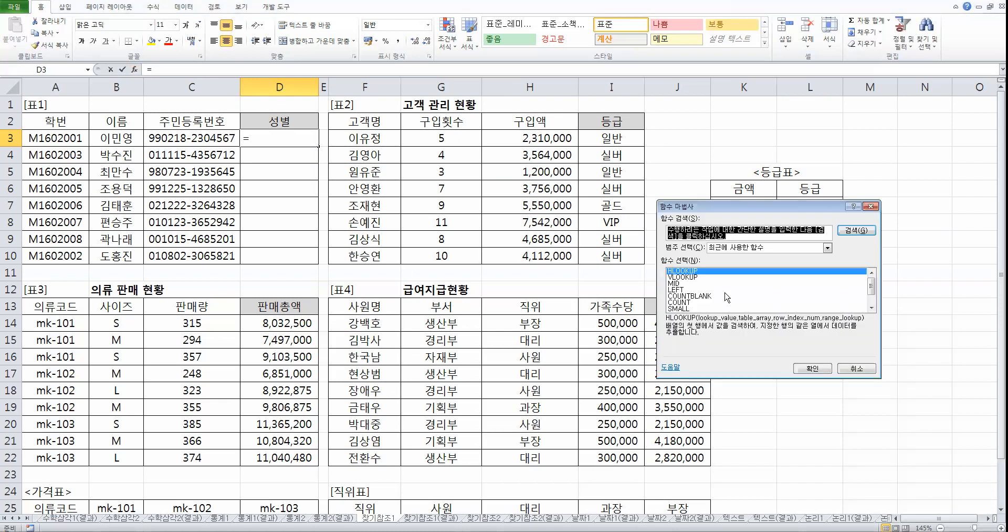
pyautogui.click(733, 248)
pyautogui.click(714, 261)
pyautogui.click(729, 304)
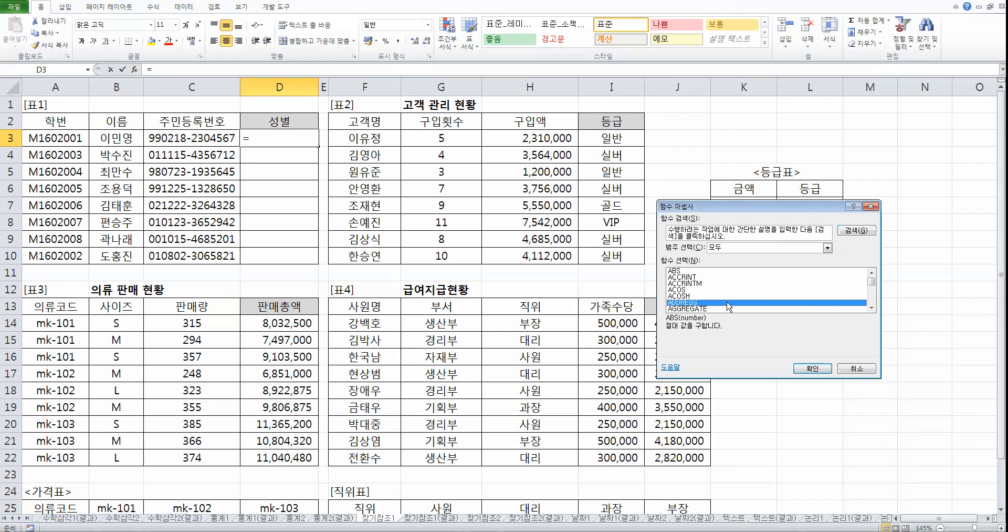
pyautogui.press('c')
pyautogui.scroll(-2, 729, 307)
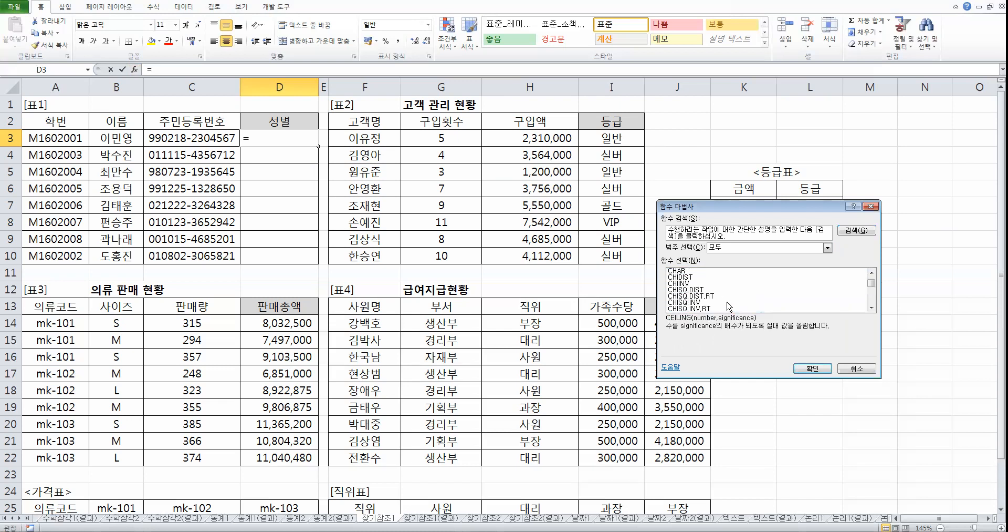
pyautogui.doubleClick(691, 308)
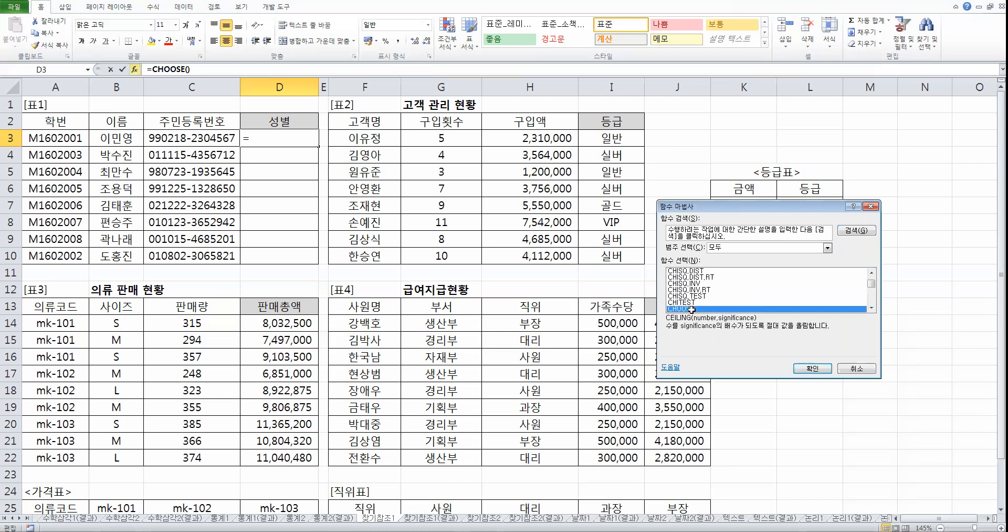
# Nest the MID function as the Index_num argument of CHOOSE in D3, keeping the 주민등록번호 column uncovered
pyautogui.moveTo(625, 264); pyautogui.dragTo(407, 201)
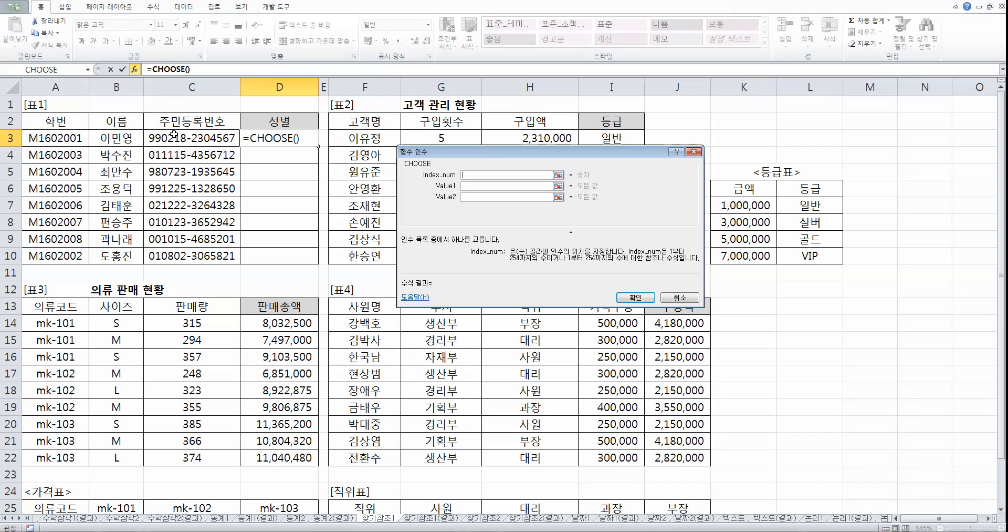
pyautogui.click(88, 69)
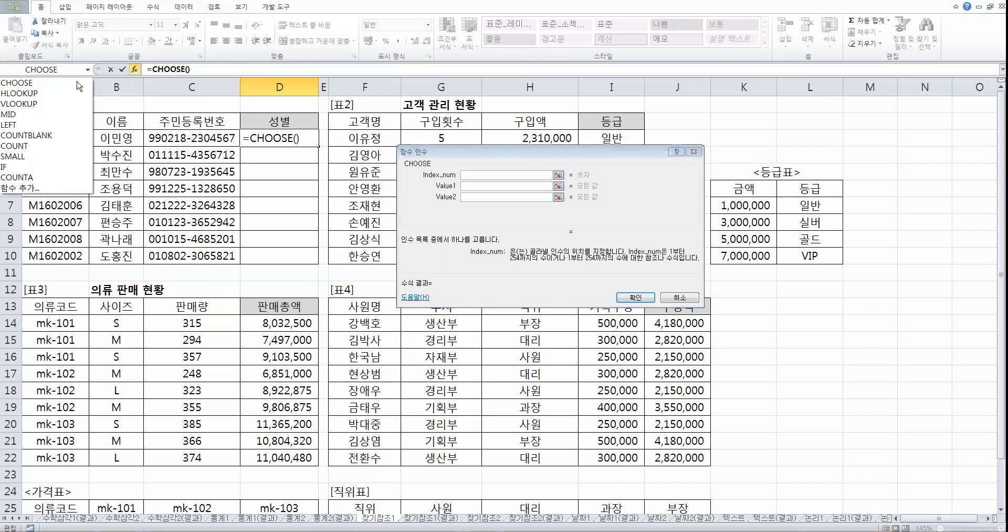
pyautogui.click(53, 114)
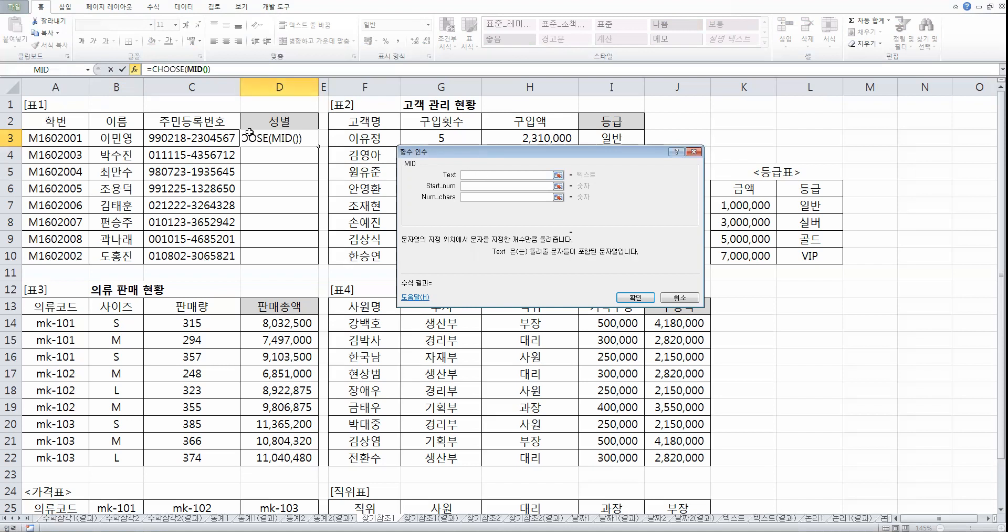
# Set the MID arguments in D3 to text C3, start position 8 and a length of 1 character
pyautogui.click(184, 135)
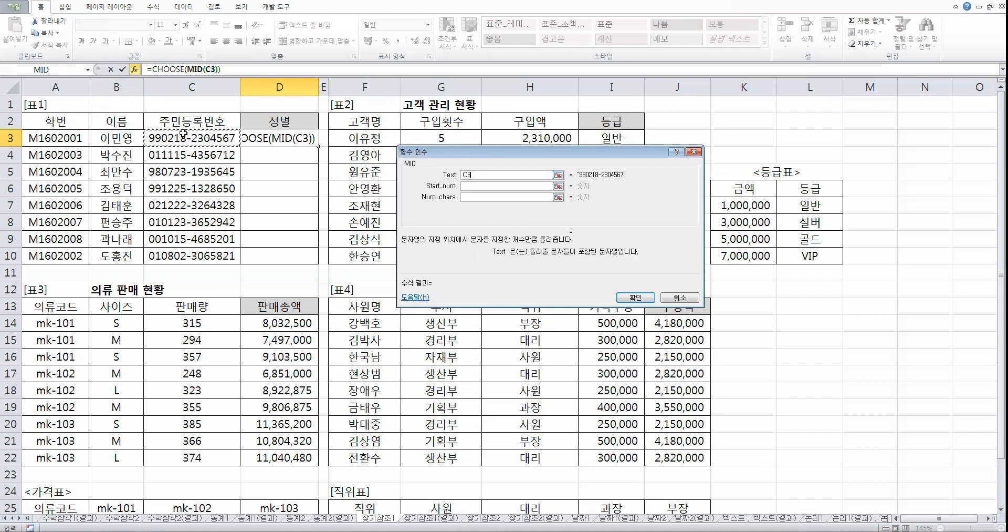
pyautogui.press('Tab')
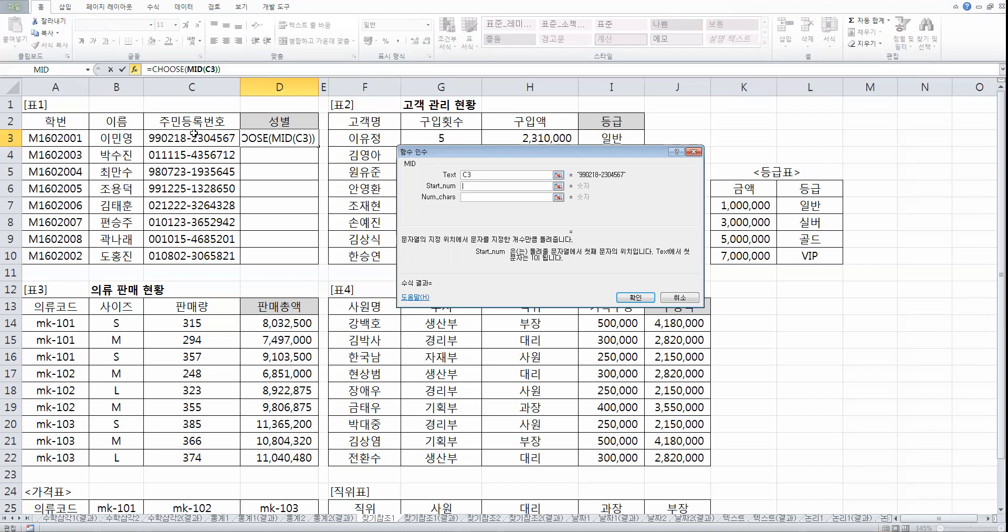
pyautogui.click(496, 196)
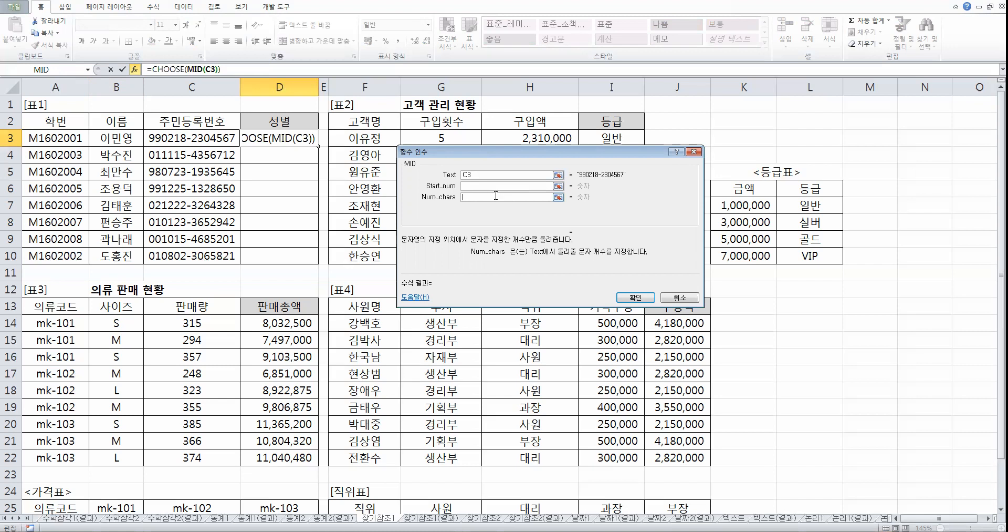
pyautogui.click(495, 185)
pyautogui.write('8')
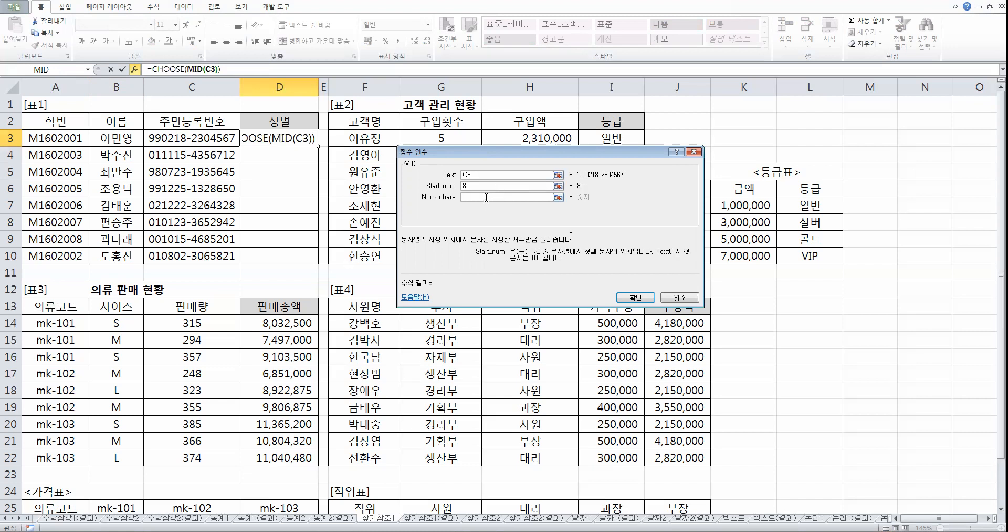
pyautogui.click(486, 197)
pyautogui.write('1')
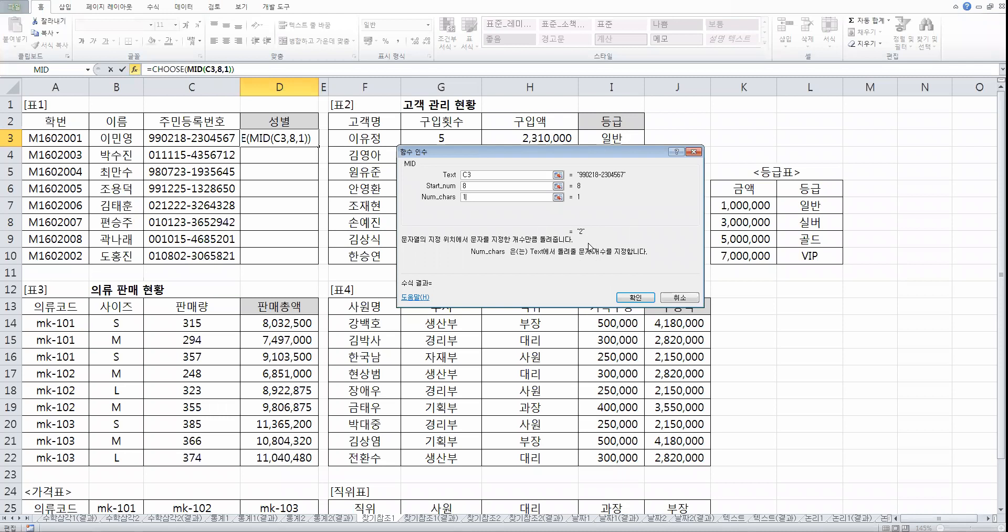
# Return to the outer CHOOSE arguments in D3 and enter 남 as Value1 and 여 as Value2
pyautogui.click(164, 70)
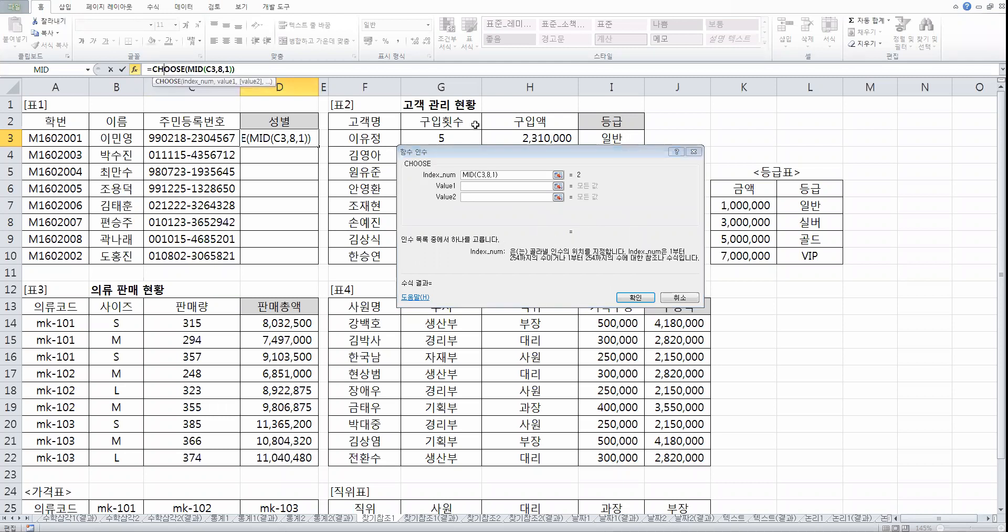
pyautogui.click(584, 179)
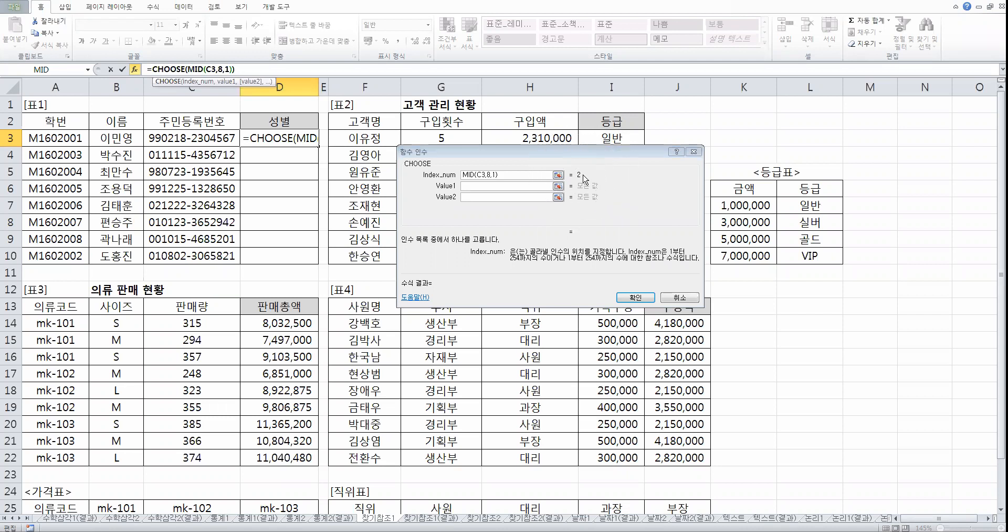
pyautogui.click(476, 196)
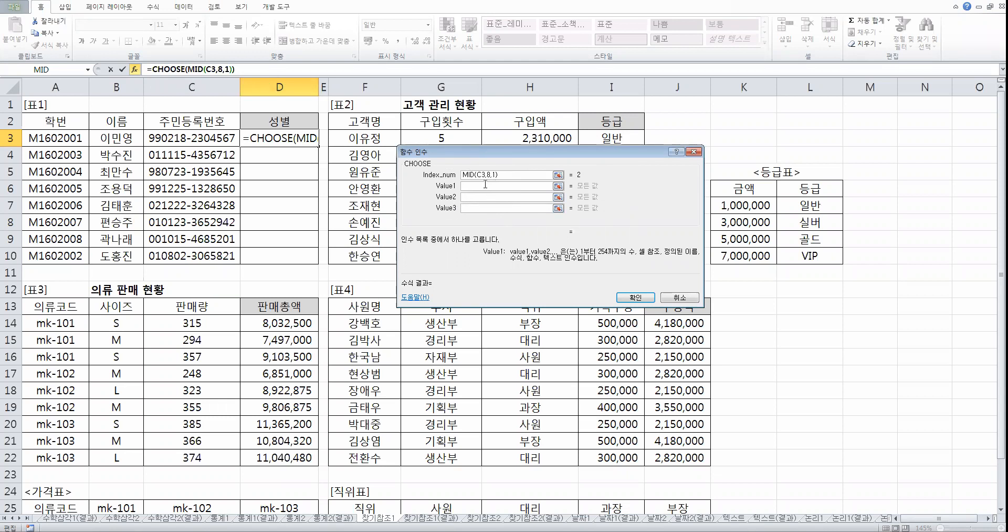
pyautogui.write('ㄴ')
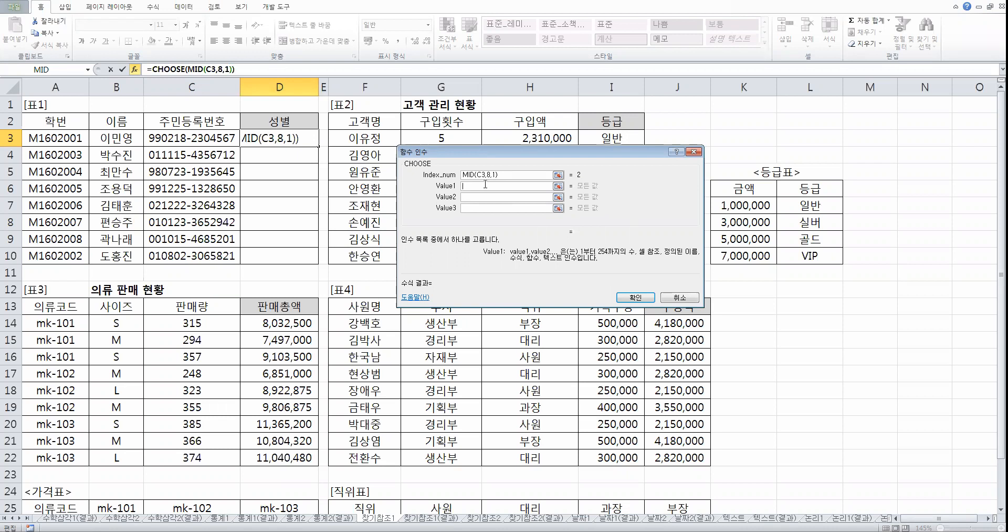
pyautogui.write('ㅏㅁ')
pyautogui.click(476, 196)
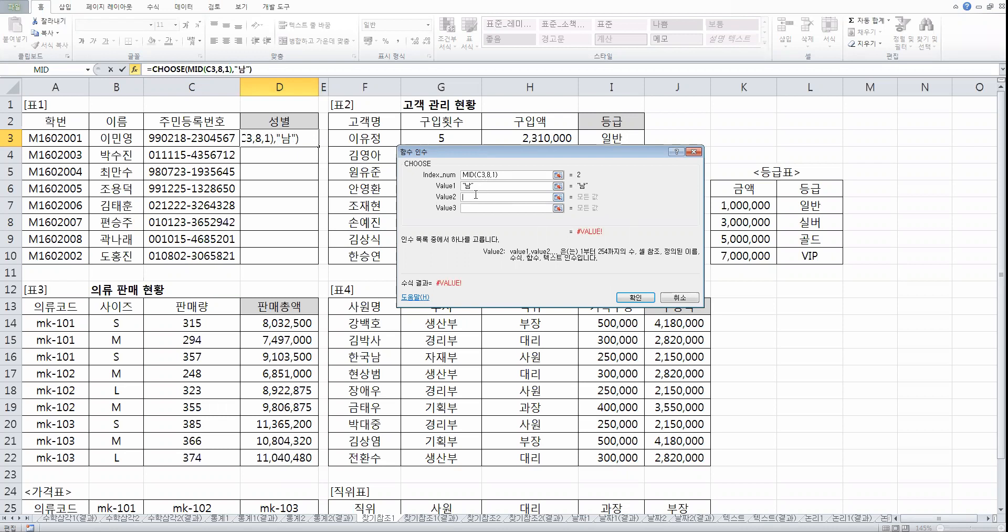
pyautogui.write('여')
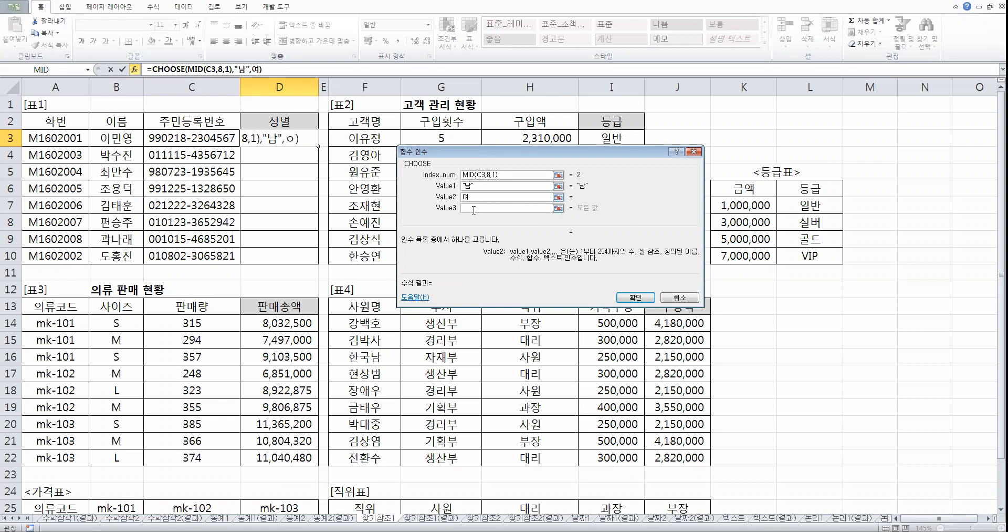
# Enter 남 as Value3 and 여 as Value4 of the CHOOSE function in D3
pyautogui.click(474, 208)
pyautogui.write('ㄴ')
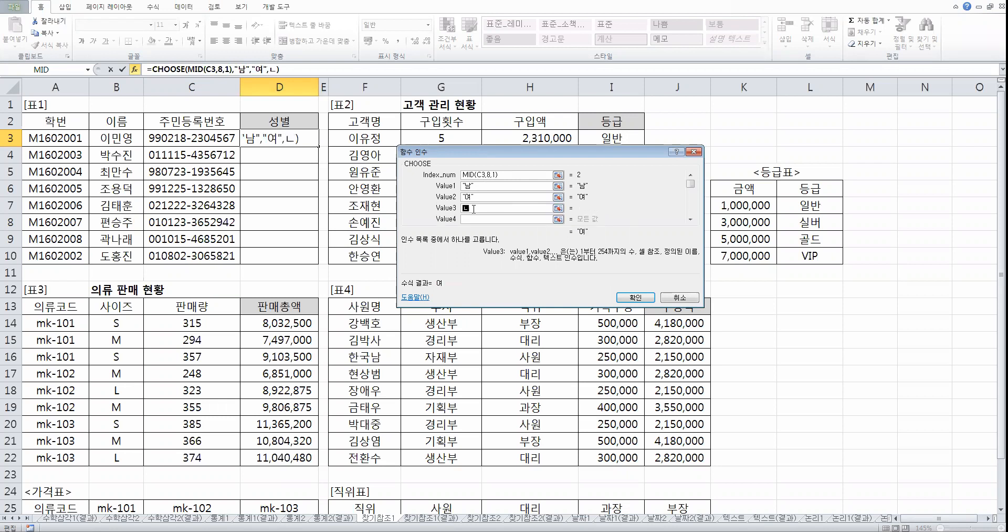
pyautogui.write('ㅏㅁ')
pyautogui.click(473, 220)
pyautogui.write('여')
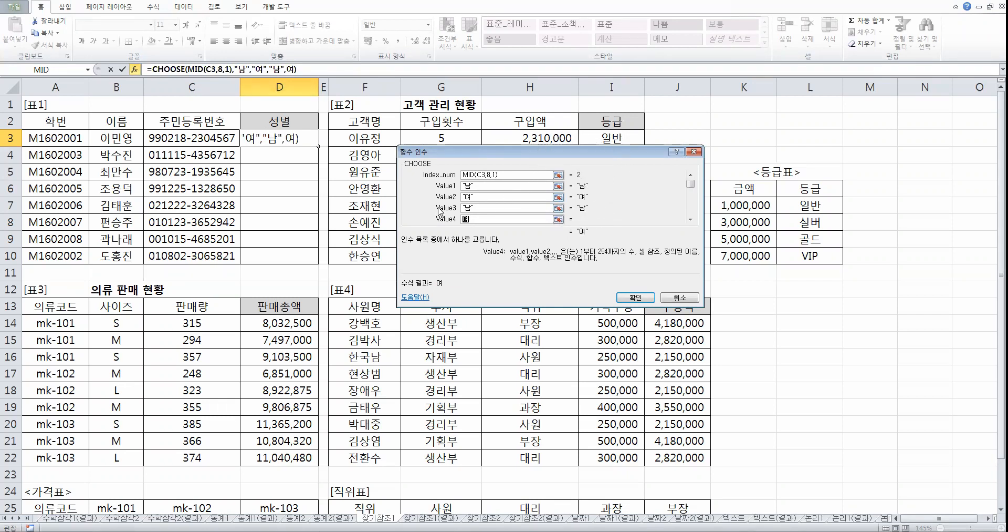
# Confirm the CHOOSE formula in D3 and fill it down the 성별 column to D10
pyautogui.click(457, 198)
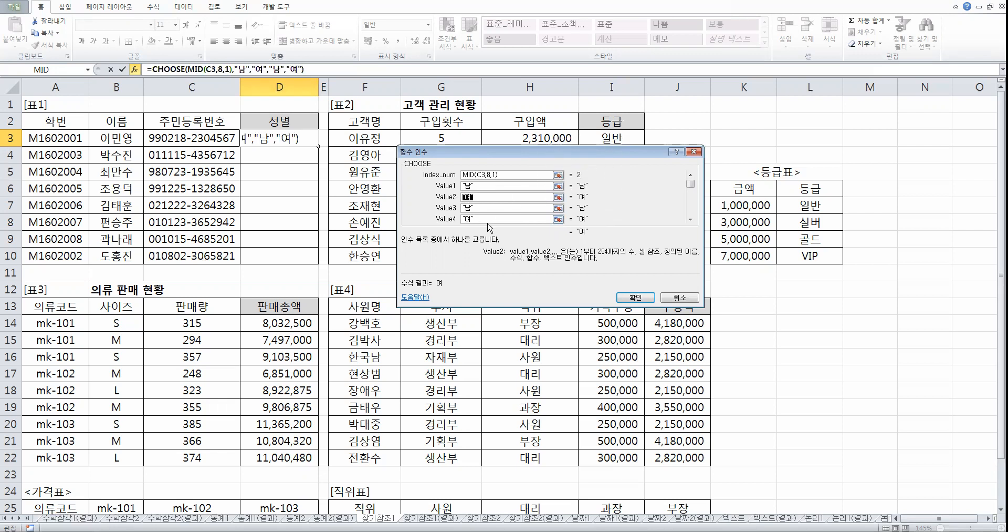
pyautogui.click(465, 208)
pyautogui.click(636, 298)
pyautogui.moveTo(318, 146); pyautogui.dragTo(305, 260)
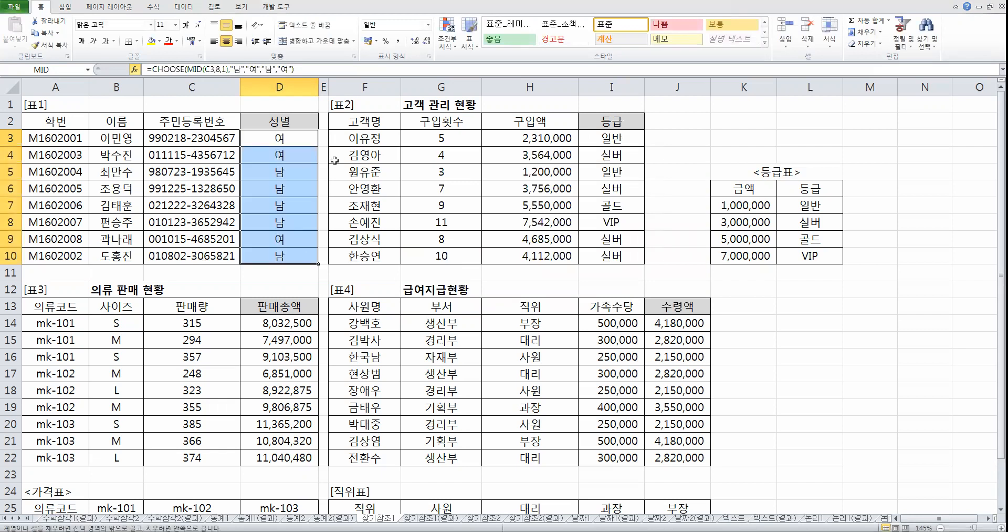
# Review the 성별 formula against the gender digit in the 주민등록번호 column, and the 등급 VLOOKUP formula against the <등급표> range
pyautogui.click(294, 178)
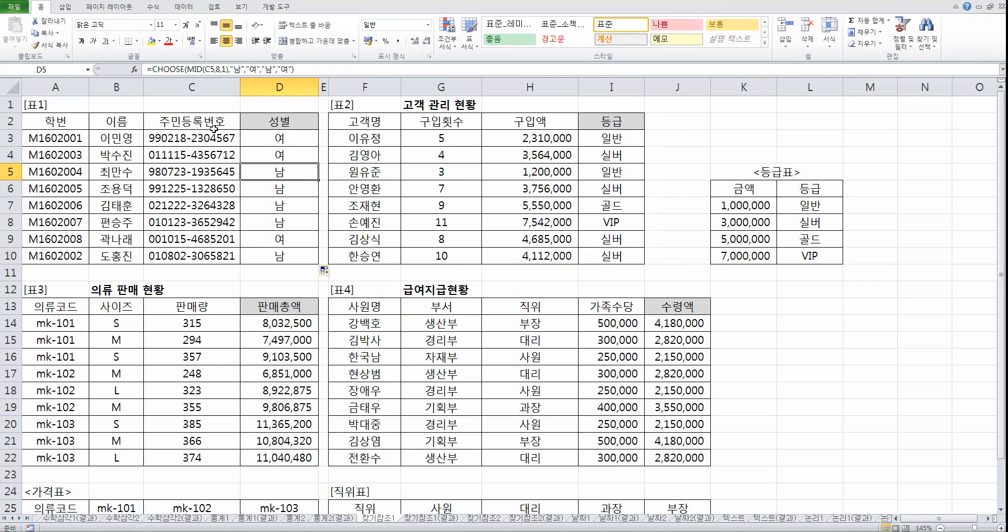
pyautogui.click(195, 138)
pyautogui.doubleClick(195, 138)
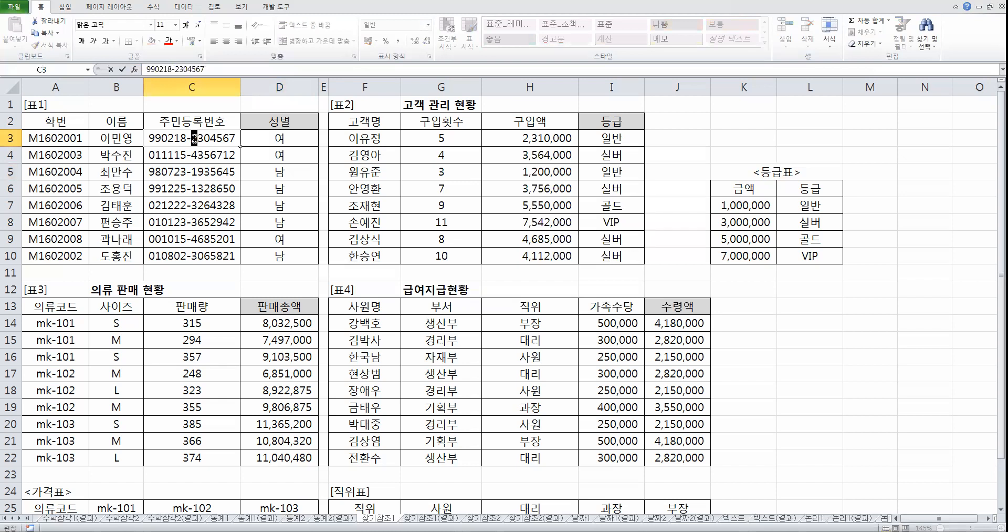
pyautogui.press('Escape')
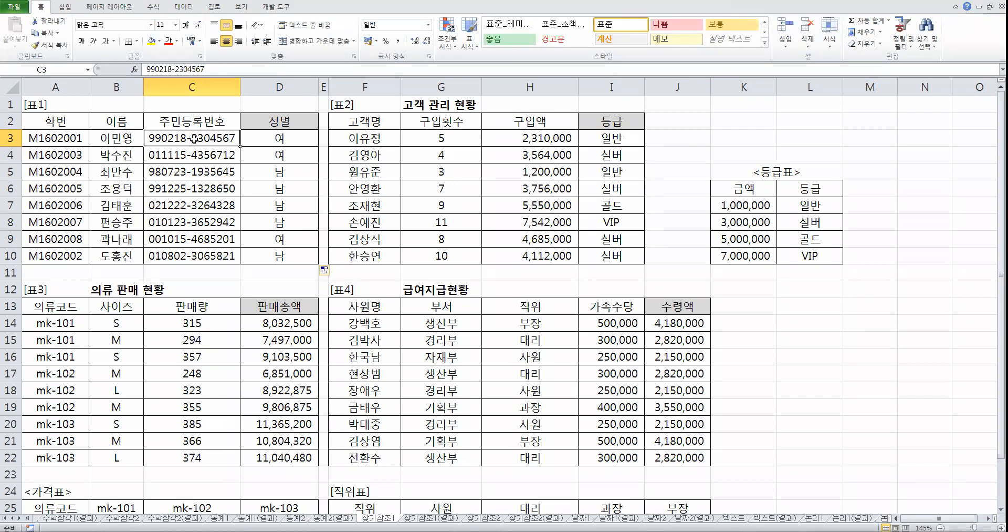
pyautogui.click(272, 138)
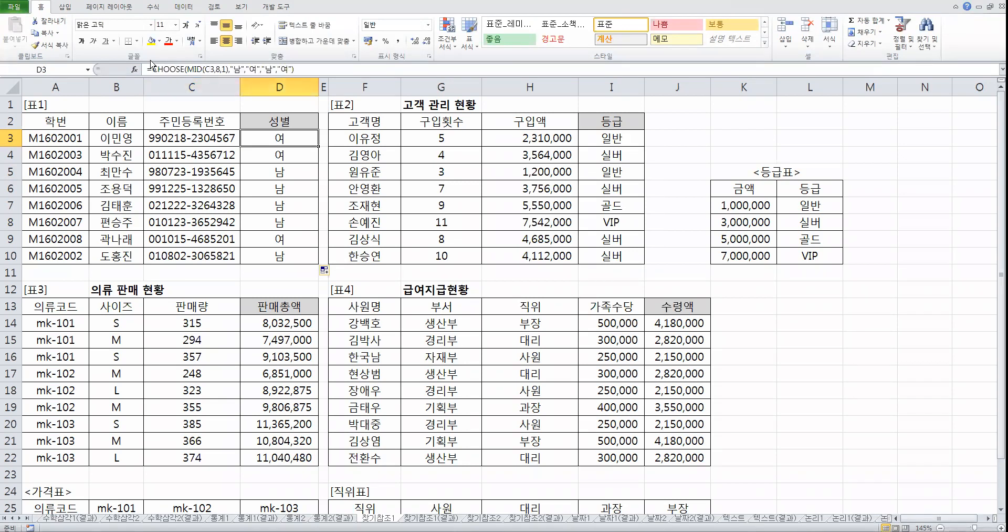
pyautogui.click(597, 143)
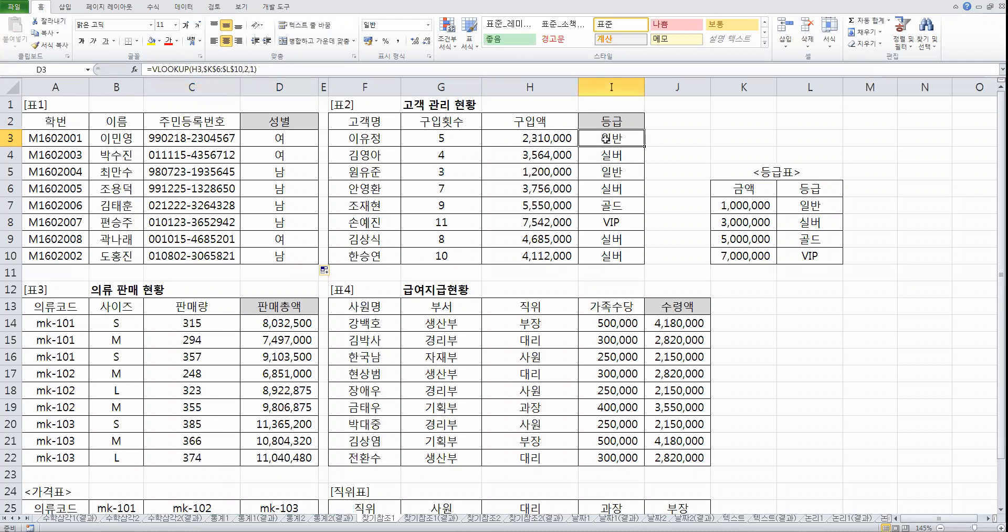
pyautogui.moveTo(733, 189); pyautogui.dragTo(826, 260)
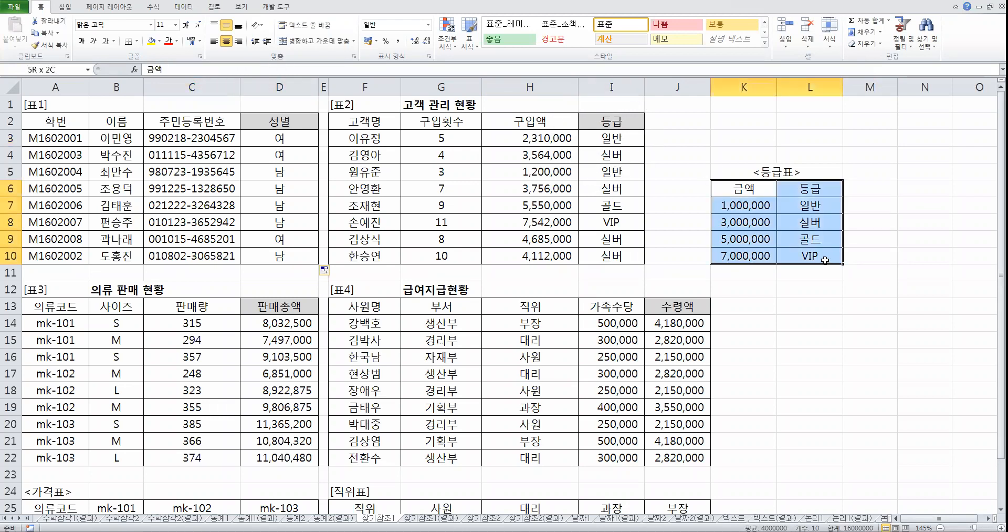
pyautogui.click(787, 233)
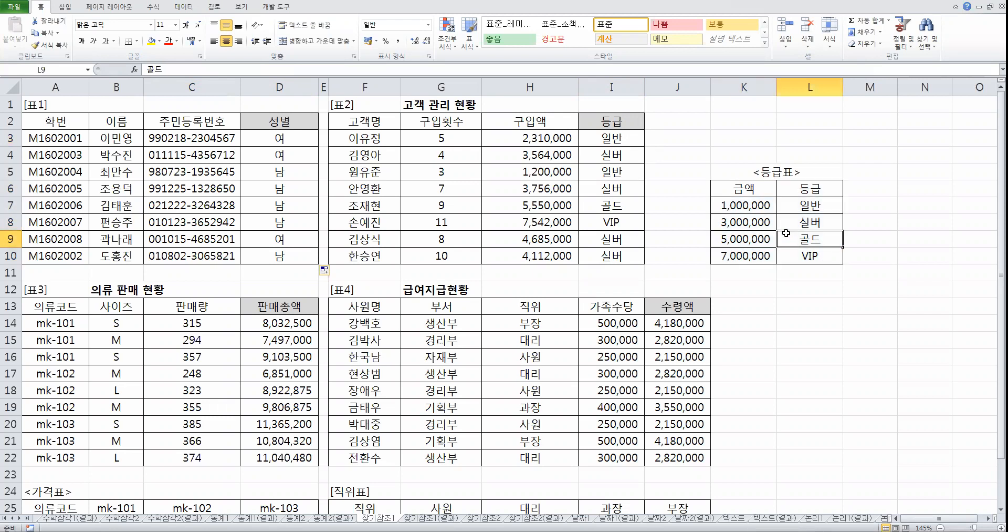